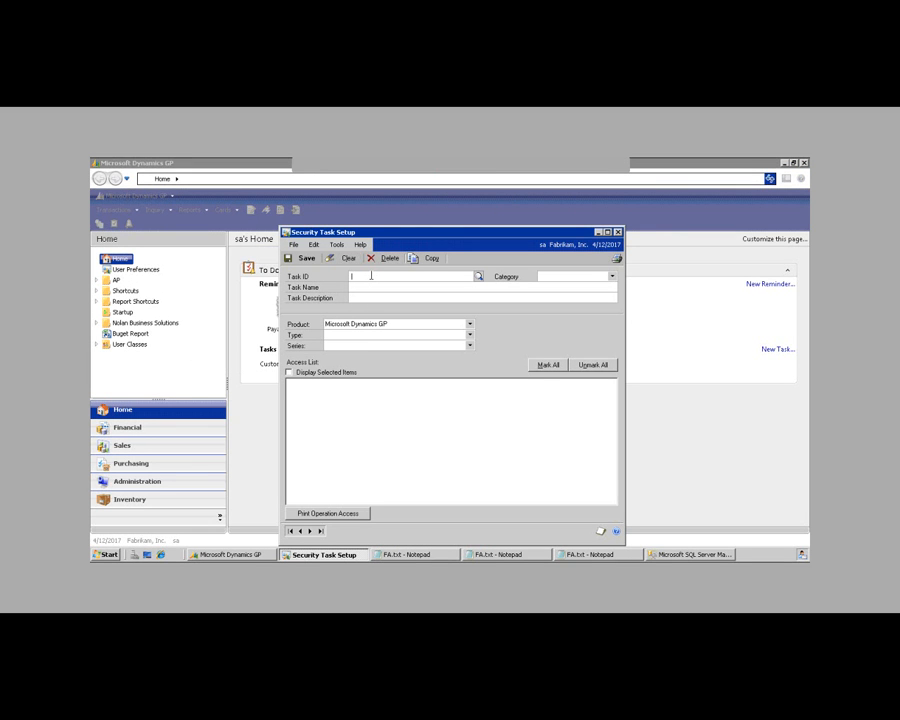
# Step: Define security task SMARTLIST BUILDERS with the name and description "Smartlist Builders" and the category Company
pyautogui.write('SM')
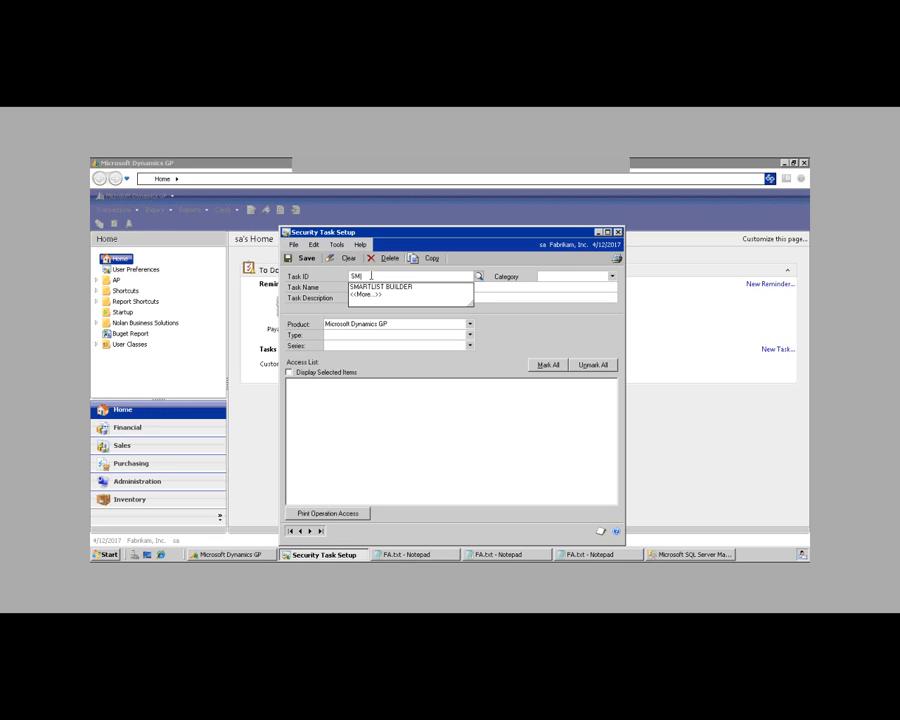
pyautogui.write('ARTLIST BUILDERS')
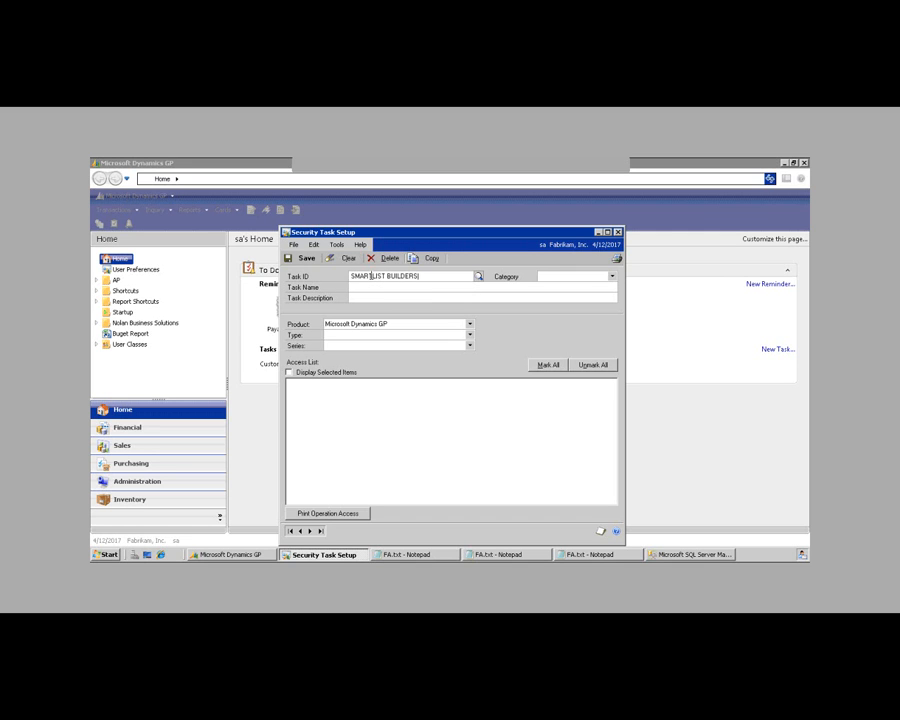
pyautogui.press('Tab')
pyautogui.write('S')
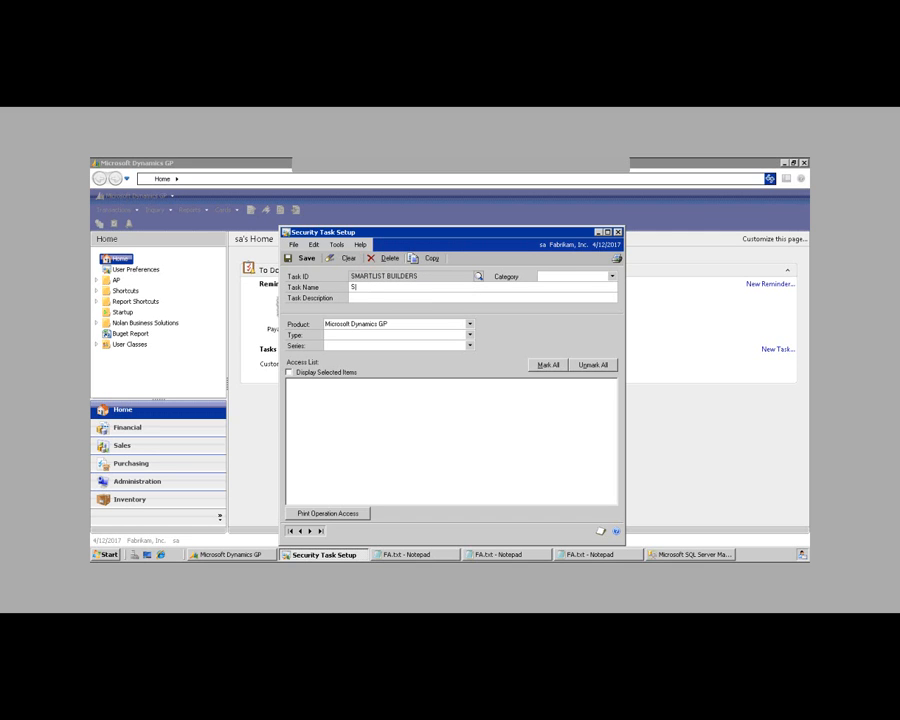
pyautogui.write('martlist Builders')
pyautogui.press('Tab')
pyautogui.write('Smartlist Builders')
pyautogui.click(609, 277)
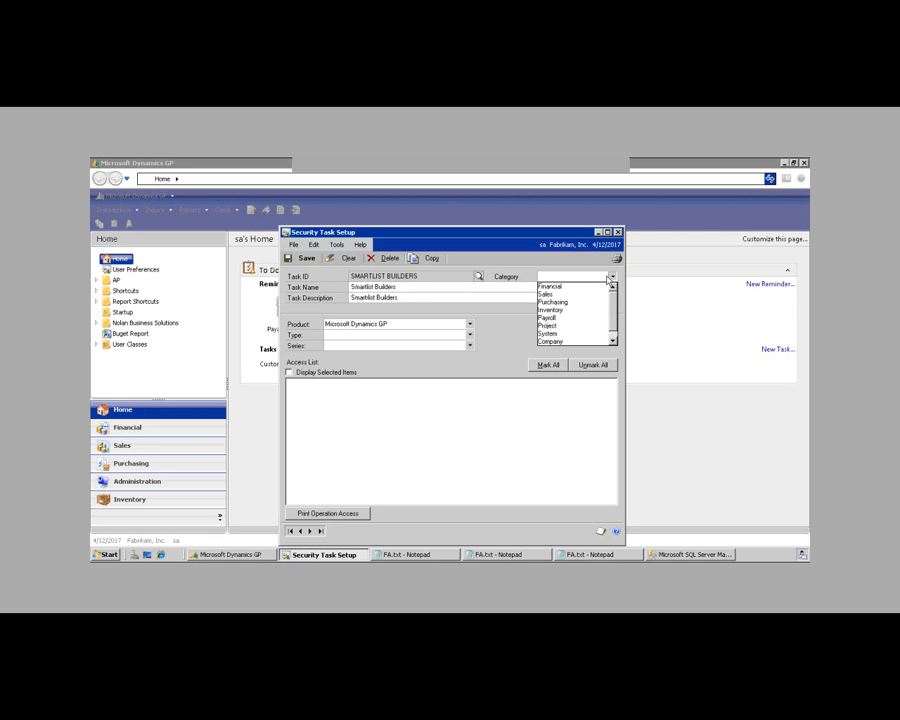
pyautogui.click(552, 342)
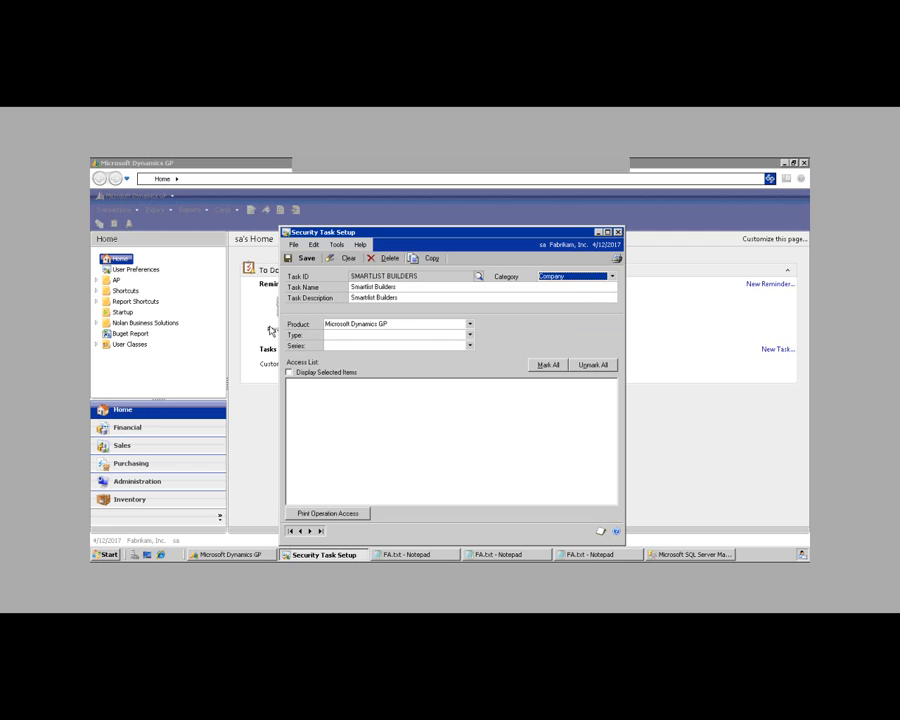
# Step: Set the task's product to SmartList Builder, type to SmartList Builder Permissions and series to SmartList Builder
pyautogui.click(469, 325)
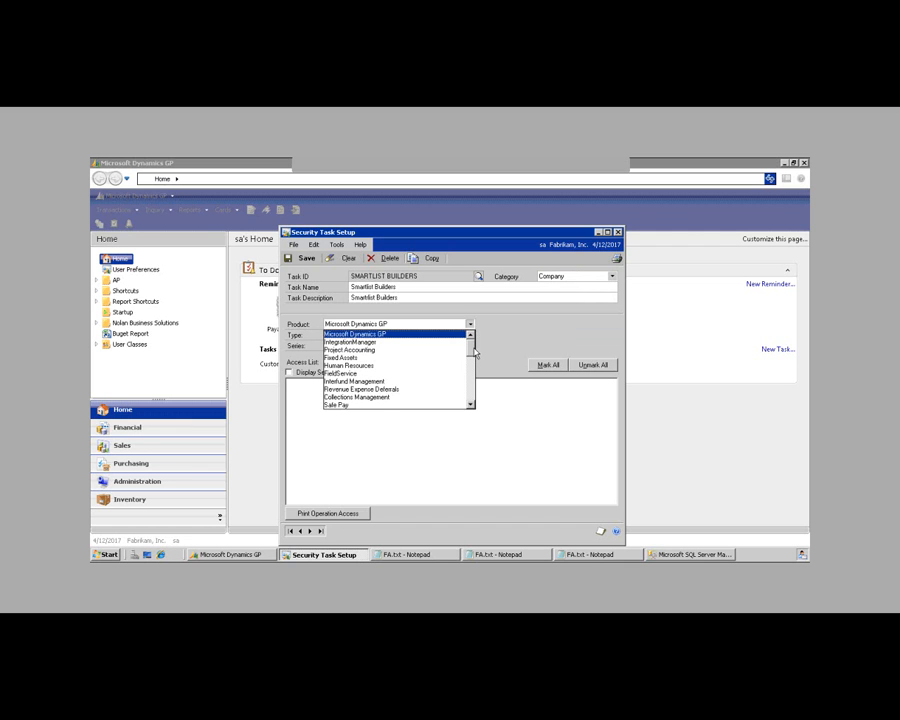
pyautogui.scroll(-1, 475, 352)
pyautogui.scroll(-5, 470, 365)
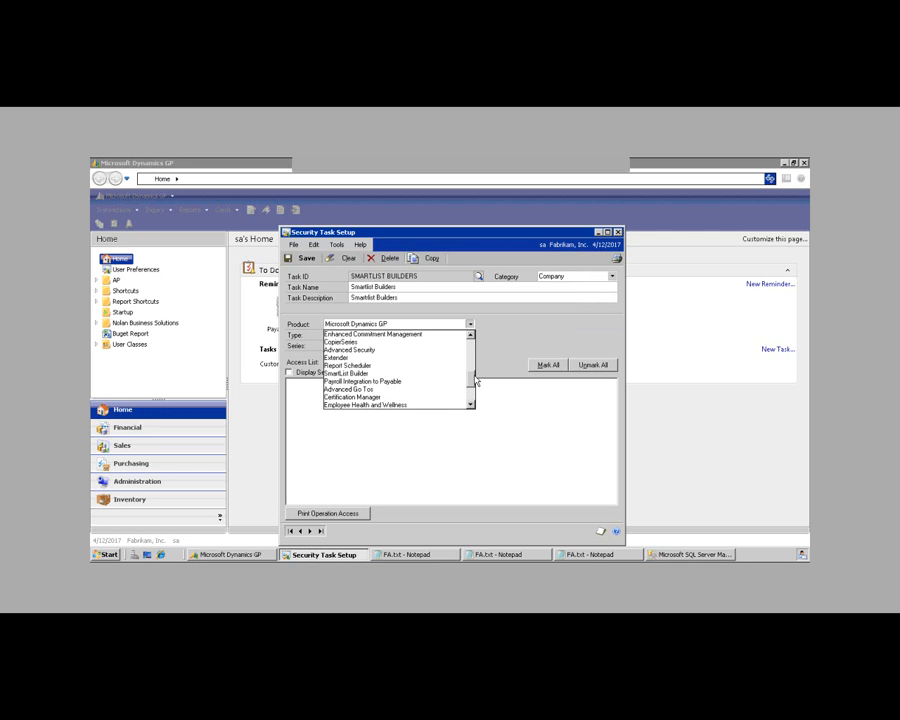
pyautogui.click(350, 373)
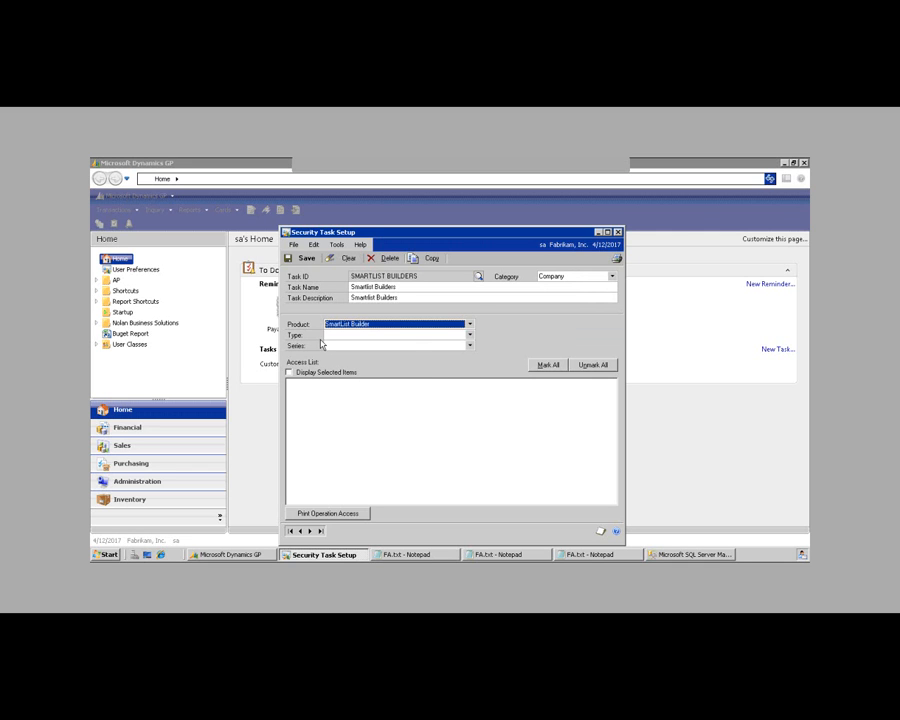
pyautogui.click(470, 336)
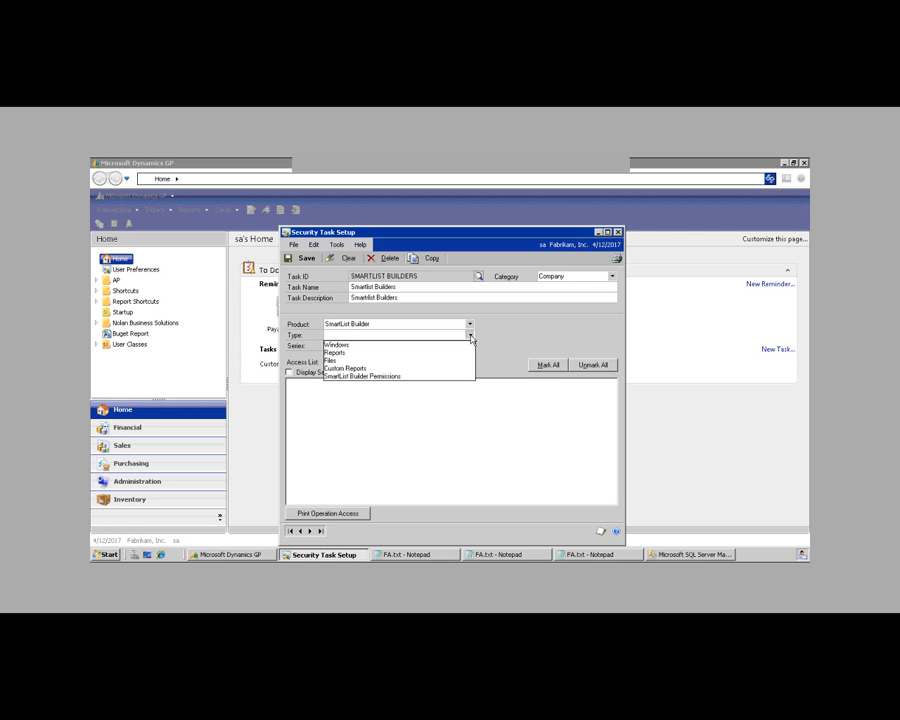
pyautogui.click(362, 376)
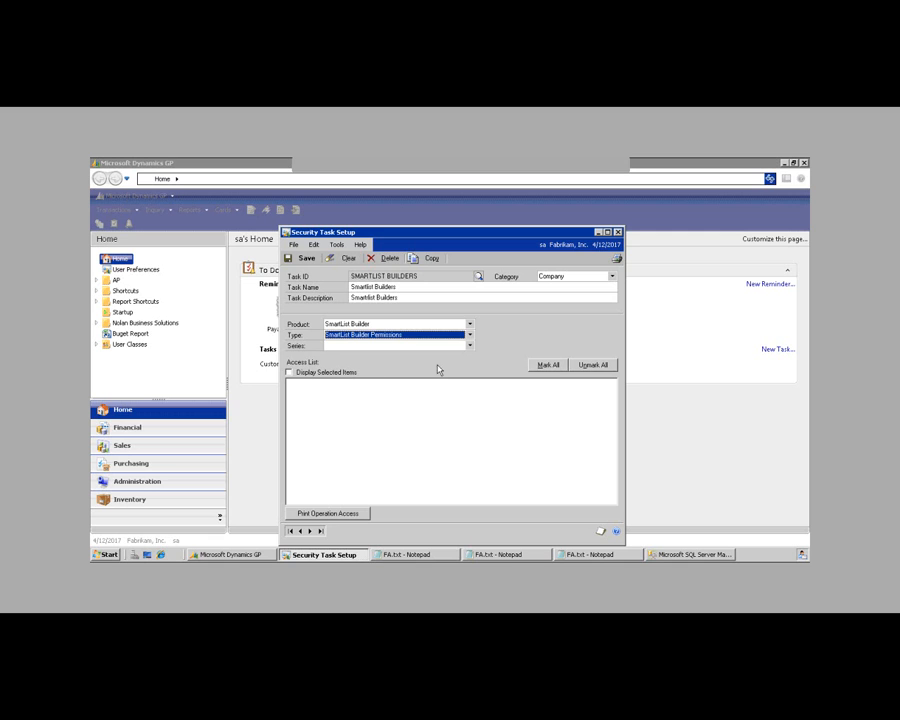
pyautogui.click(470, 346)
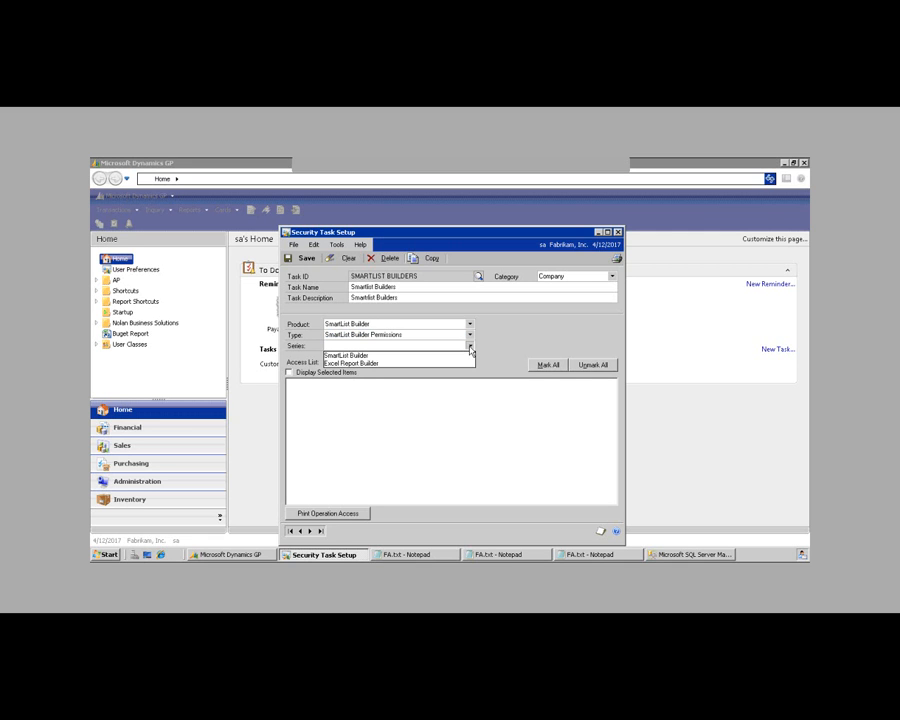
pyautogui.click(368, 356)
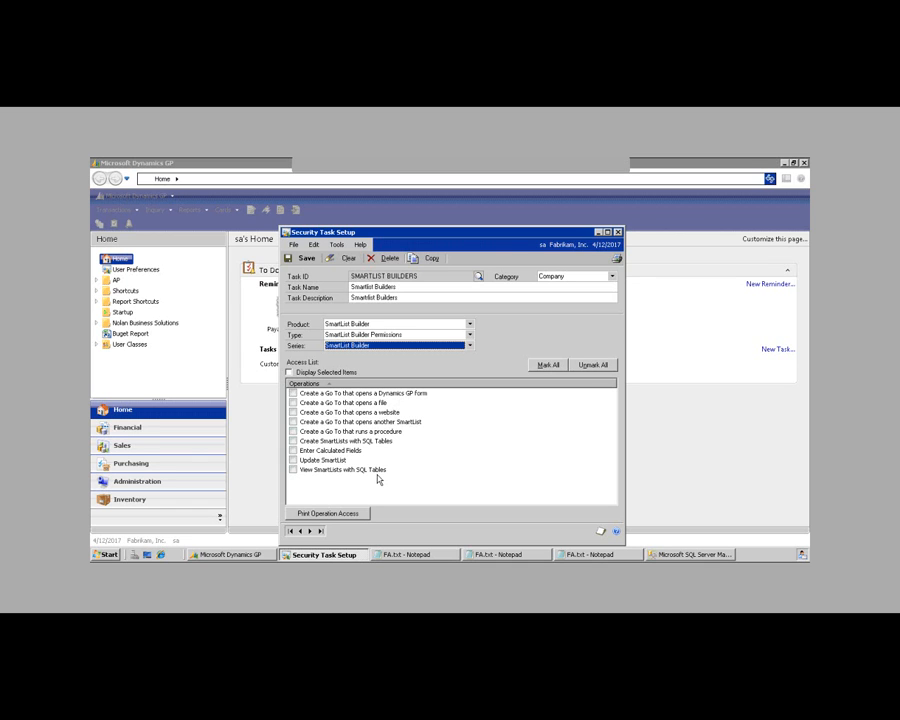
# Step: Grant the task access to all listed SmartList Builder operations, then save it and close Security Task Setup
pyautogui.hotkey('alt', 'm')
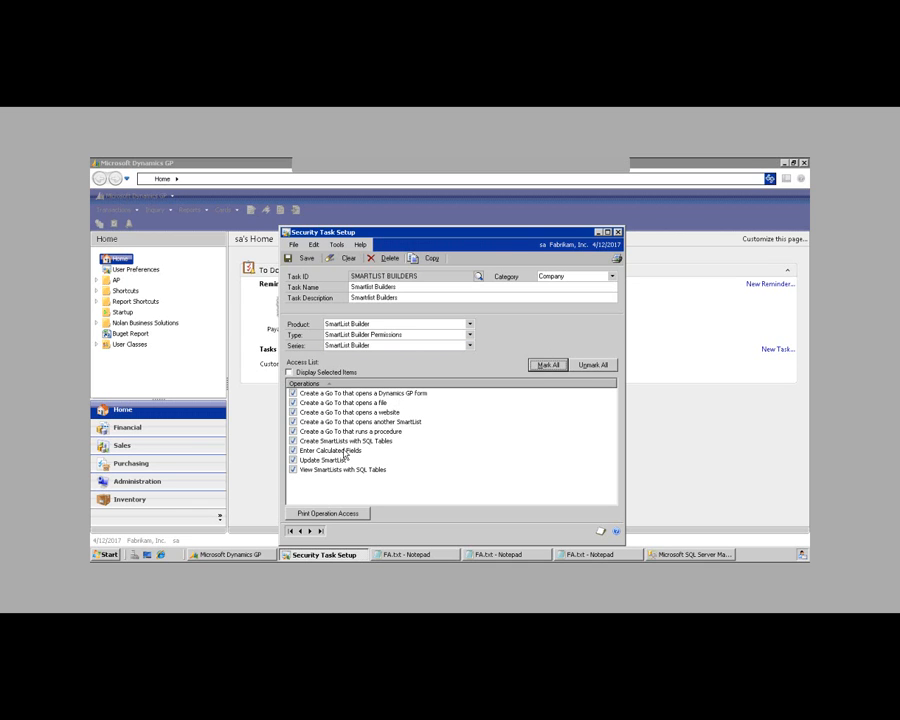
pyautogui.click(293, 394)
pyautogui.click(294, 403)
pyautogui.click(293, 393)
pyautogui.click(293, 402)
pyautogui.click(293, 412)
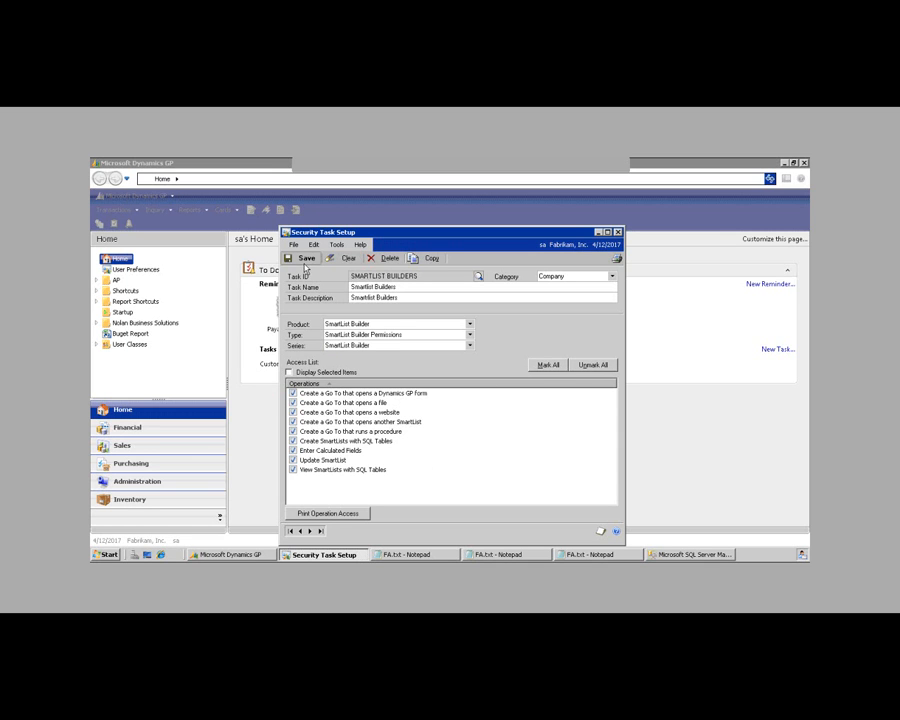
pyautogui.click(305, 259)
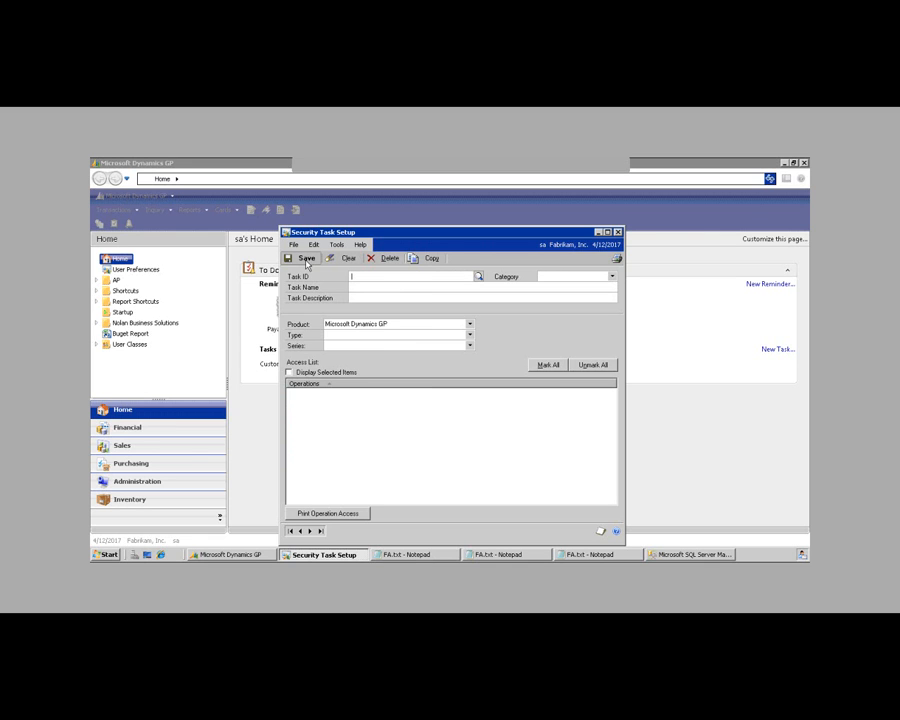
pyautogui.click(618, 232)
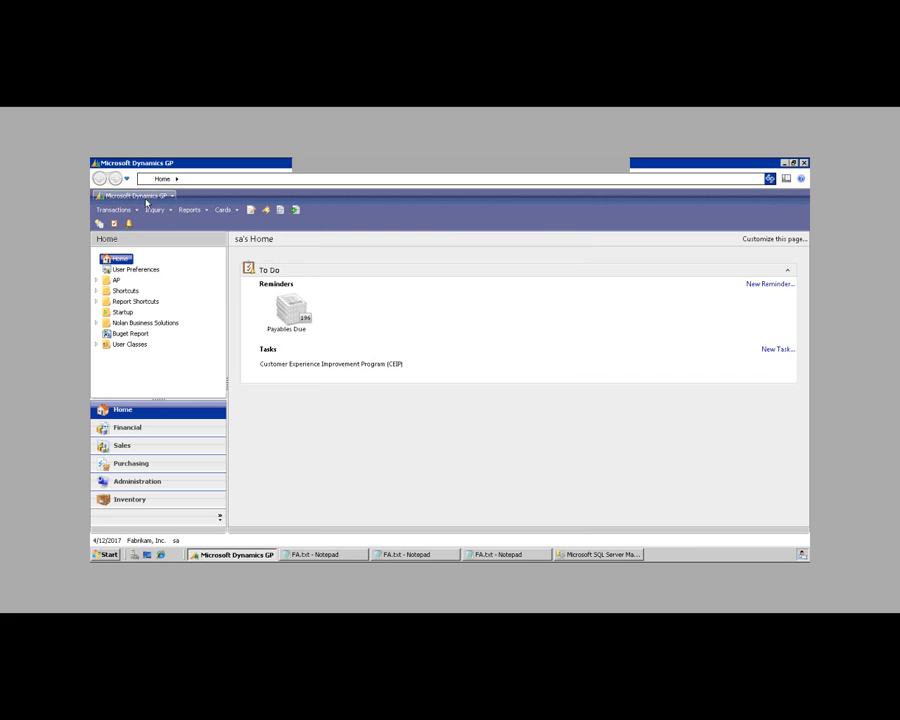
# Step: In Security Role Setup, define role SMARTLIST BUILDERS named "Smartlist Builders" with the description "Access to Smartlist Builder"
pyautogui.click(146, 200)
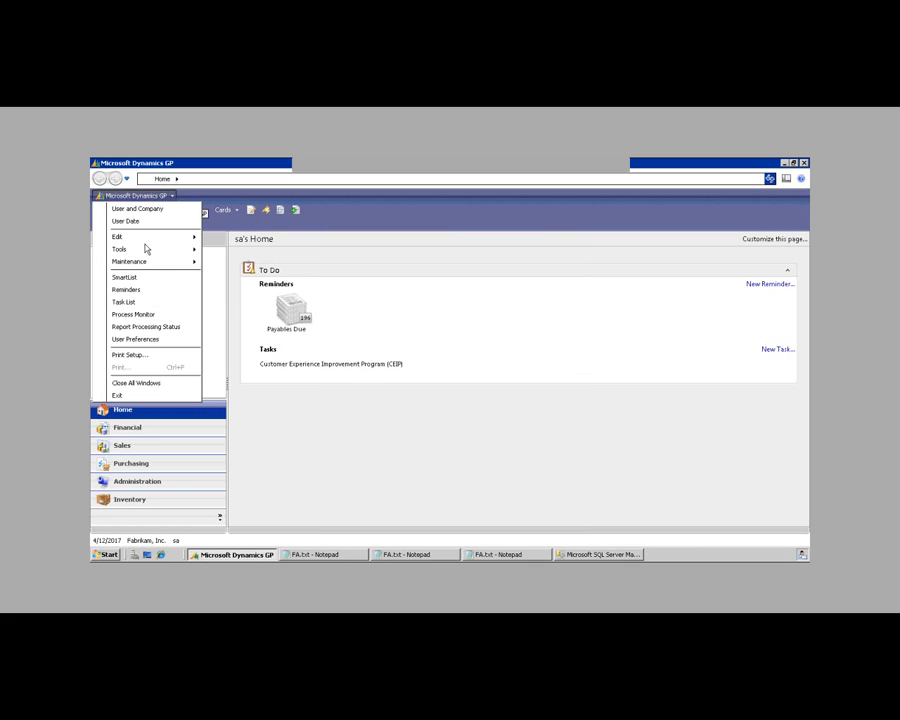
pyautogui.moveTo(167, 249)
pyautogui.moveTo(289, 251)
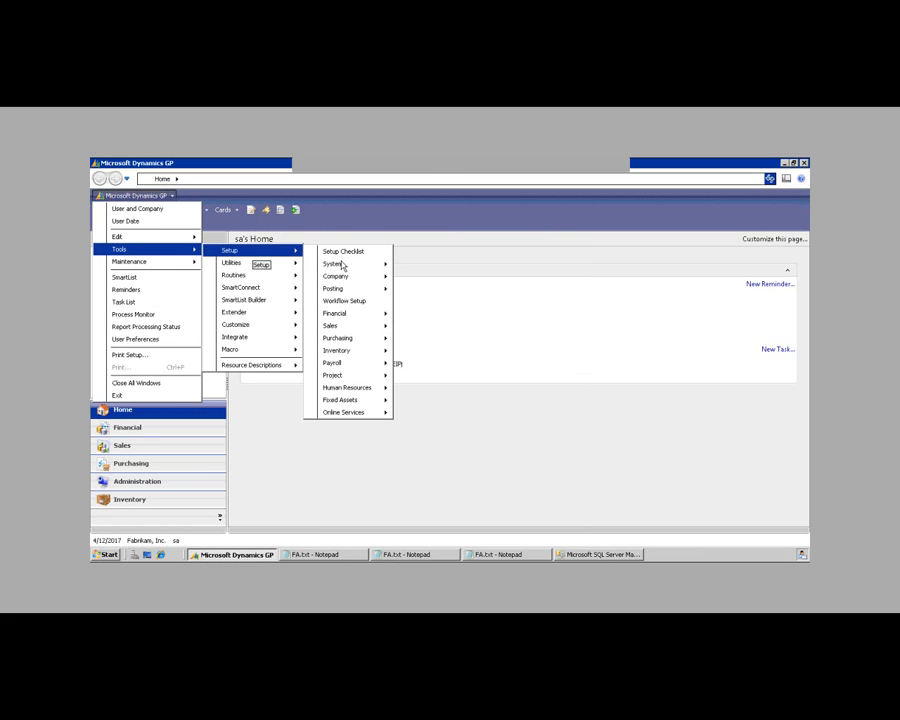
pyautogui.moveTo(342, 263)
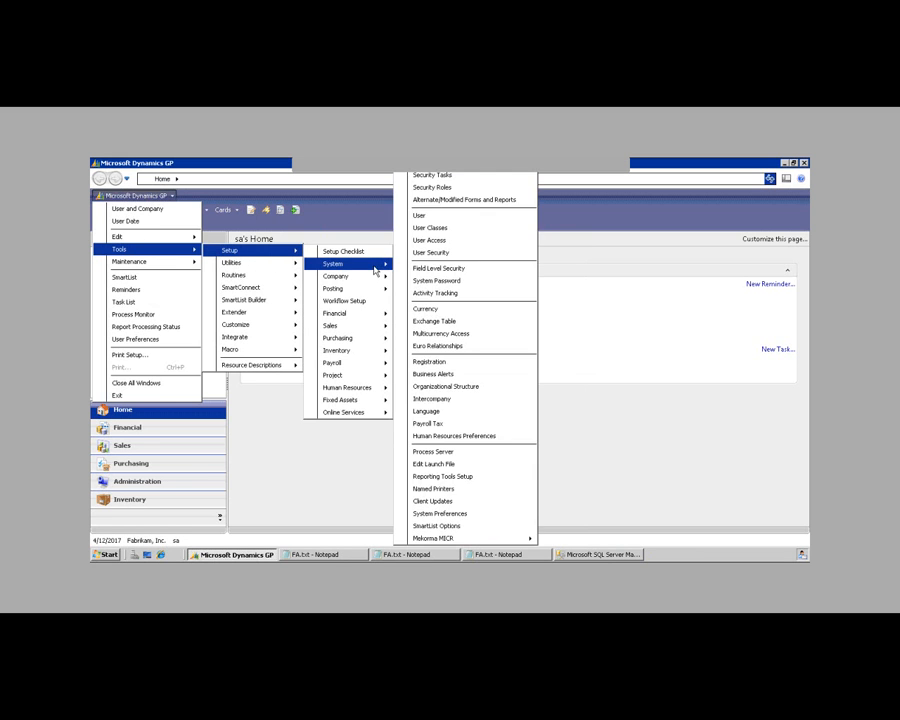
pyautogui.click(434, 188)
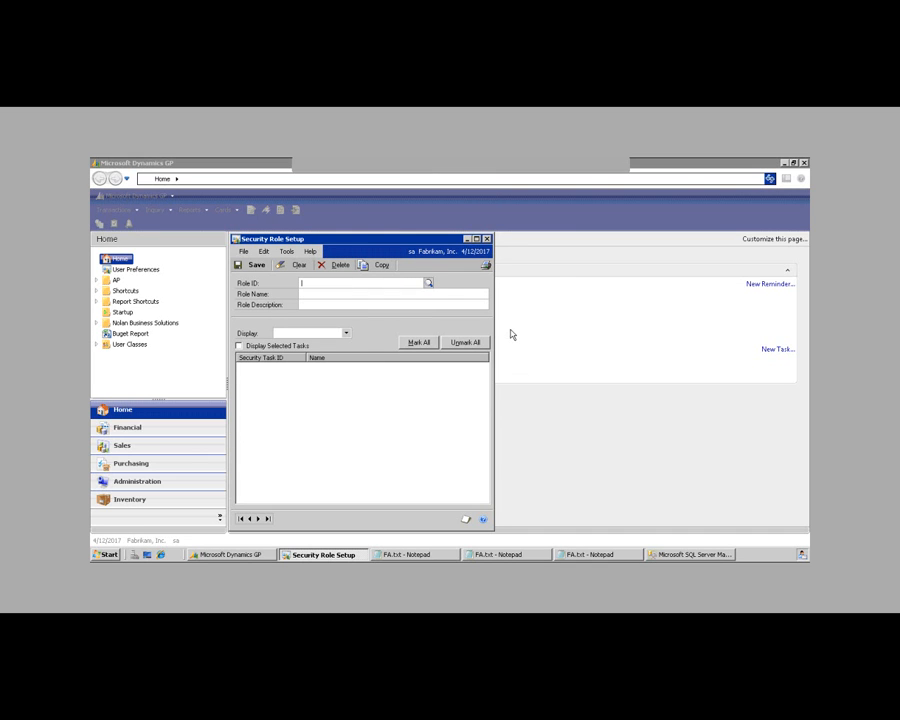
pyautogui.write('SMARTLIST BUILDERS')
pyautogui.press('Tab')
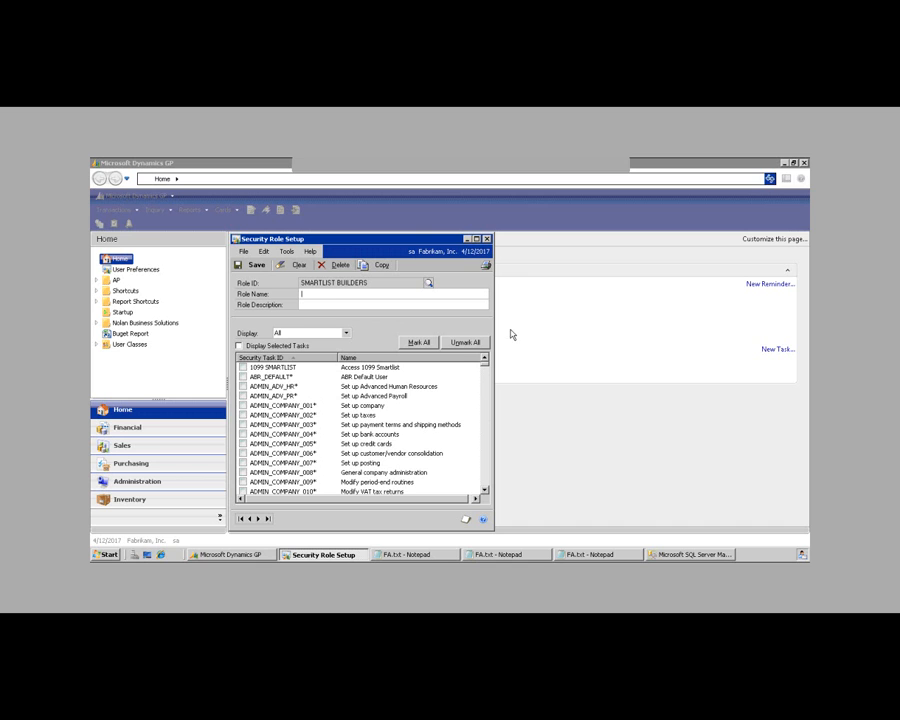
pyautogui.write('Smartlist Builders')
pyautogui.press('Tab')
pyautogui.write('Access to Smartlist Builder')
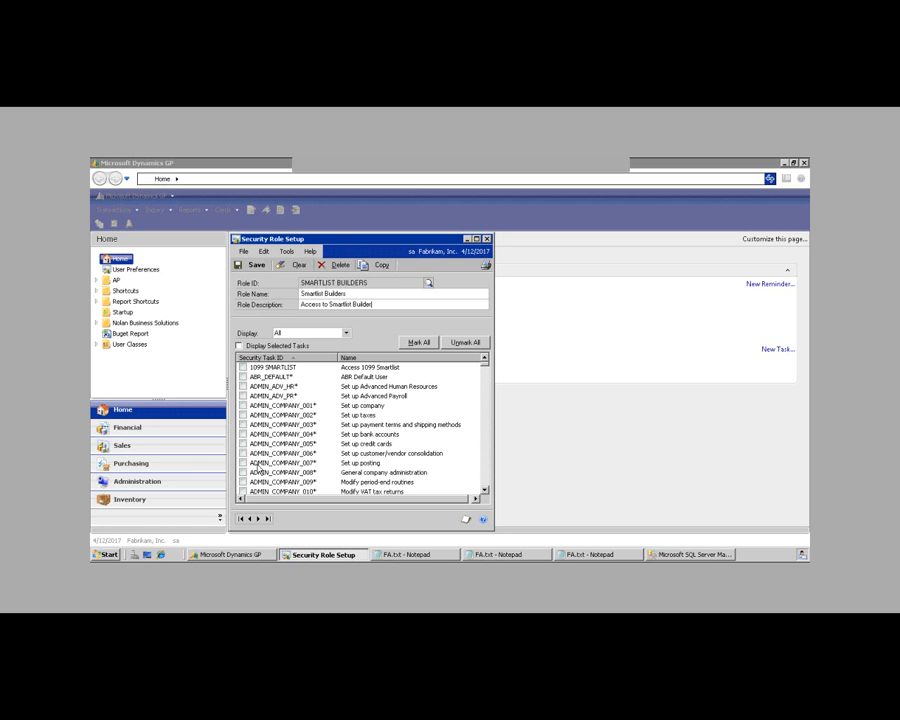
# Step: Assign the SMARTLIST BUILDERS security task to the role, then save it and close Security Role Setup
pyautogui.moveTo(483, 490); pyautogui.dragTo(486, 463)
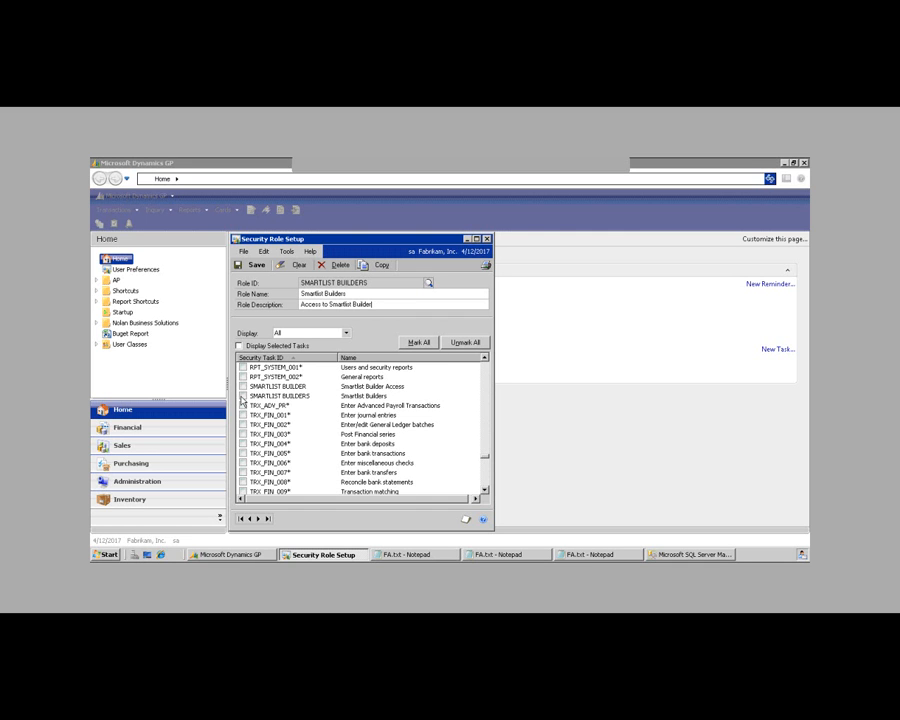
pyautogui.click(256, 266)
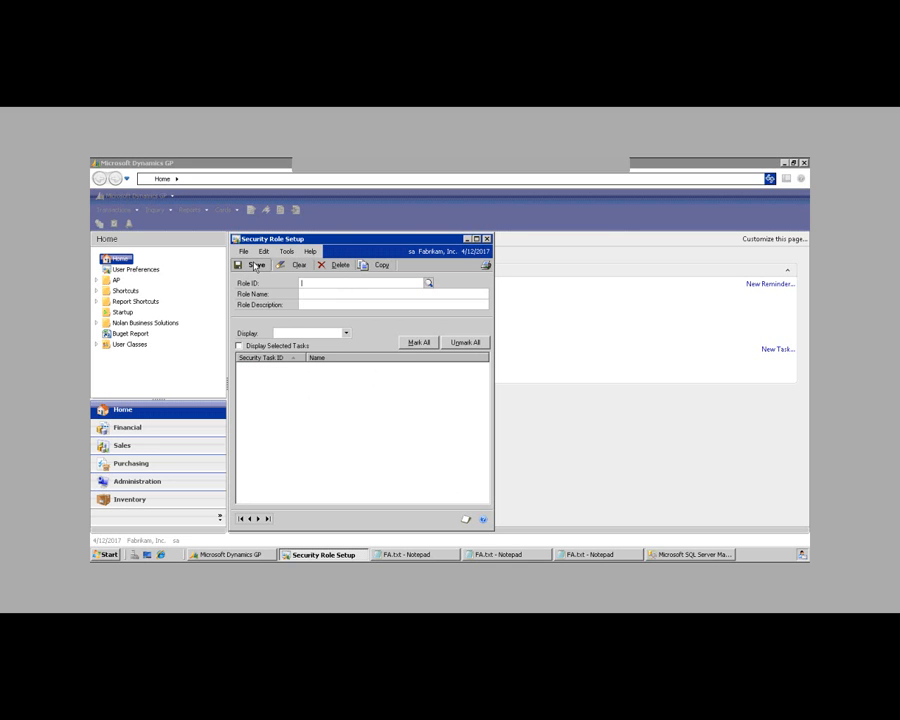
pyautogui.click(487, 239)
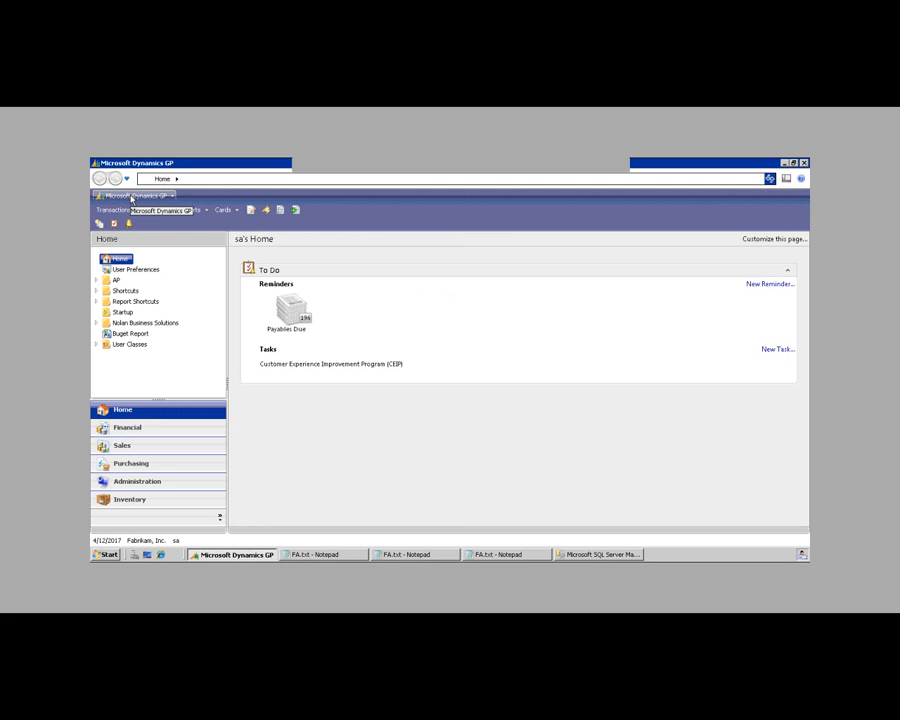
# Step: In User Security Setup, load the first user from the user lookup and set the company to Fabrikam, Inc
pyautogui.click(131, 196)
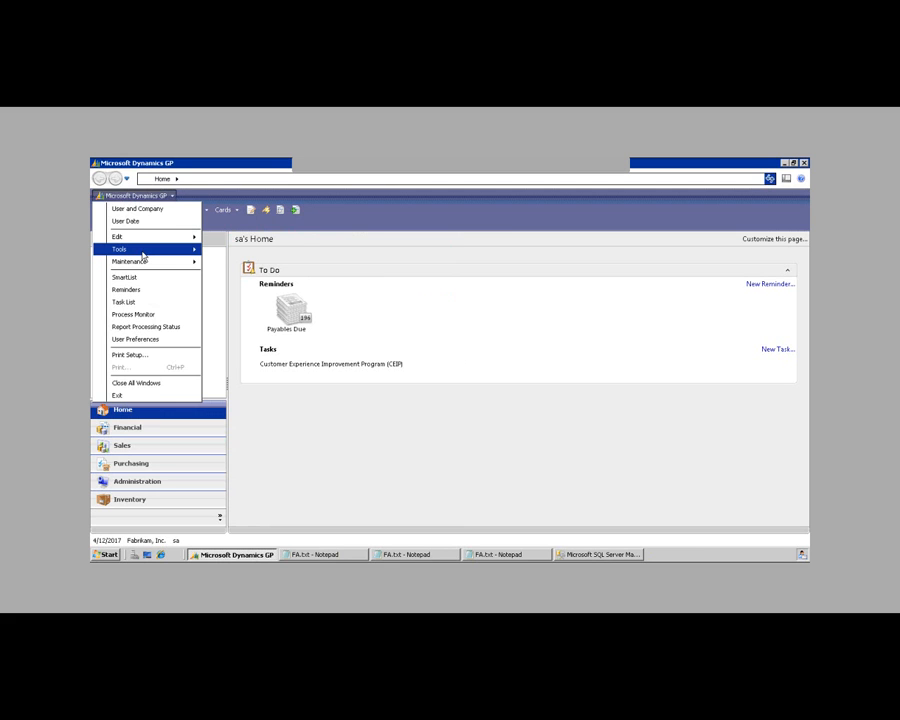
pyautogui.moveTo(142, 251)
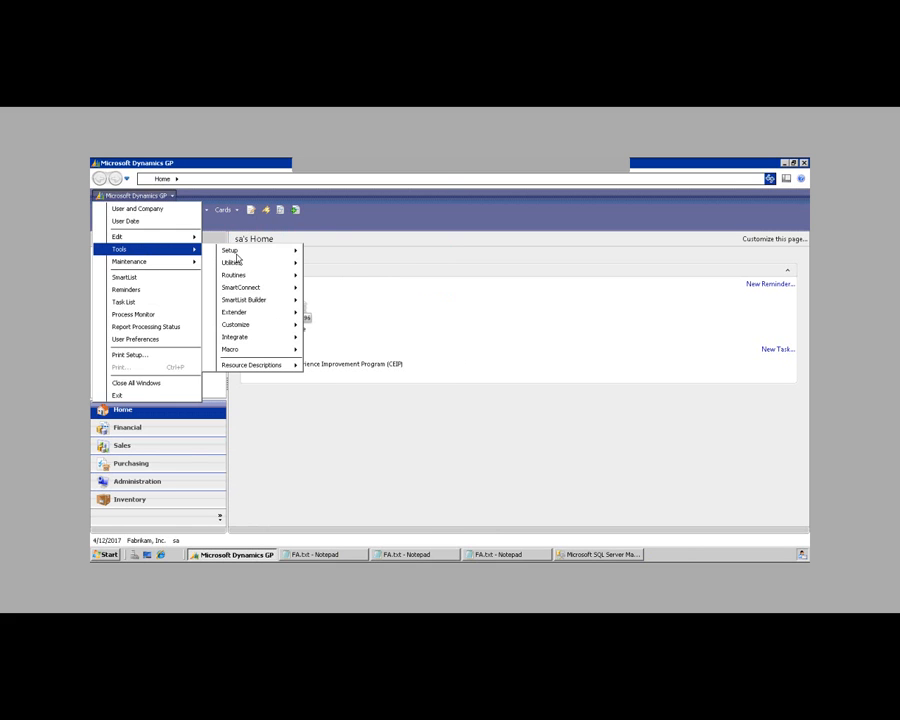
pyautogui.moveTo(232, 251)
pyautogui.moveTo(328, 265)
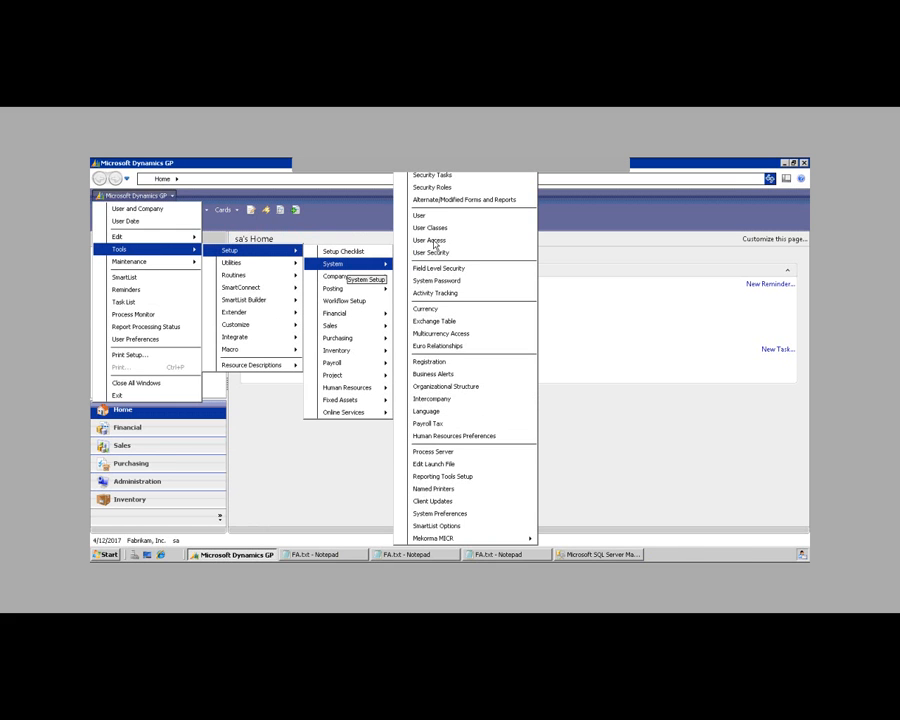
pyautogui.click(434, 254)
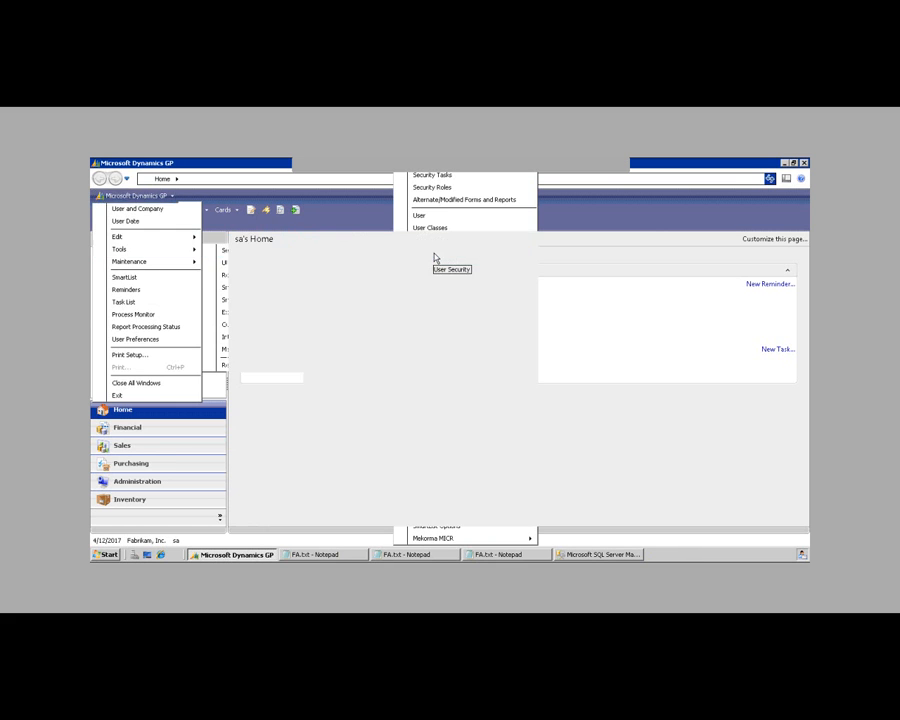
pyautogui.click(357, 283)
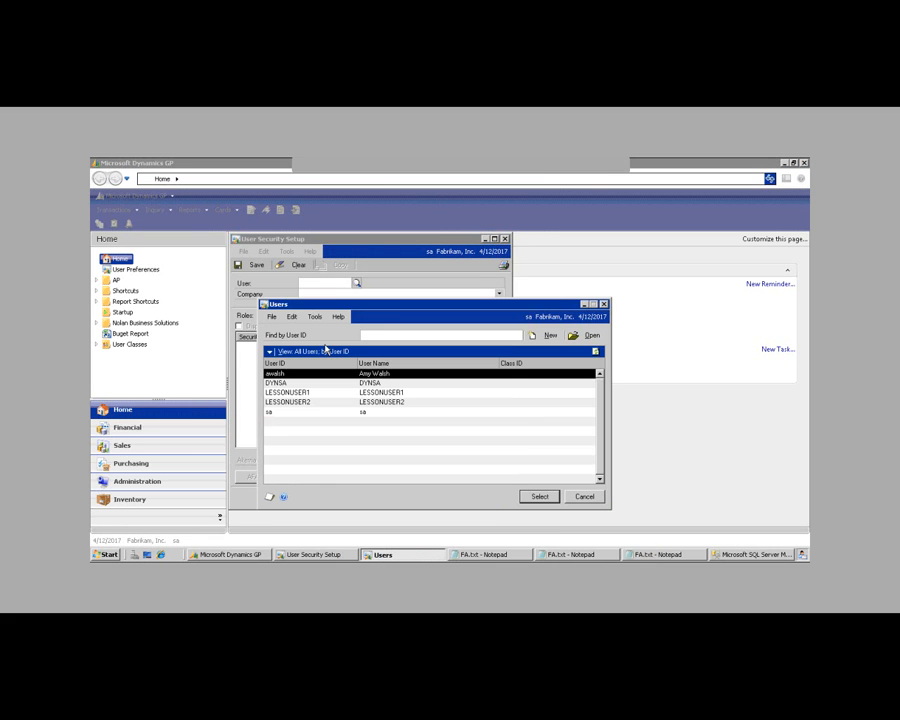
pyautogui.click(538, 497)
pyautogui.click(500, 298)
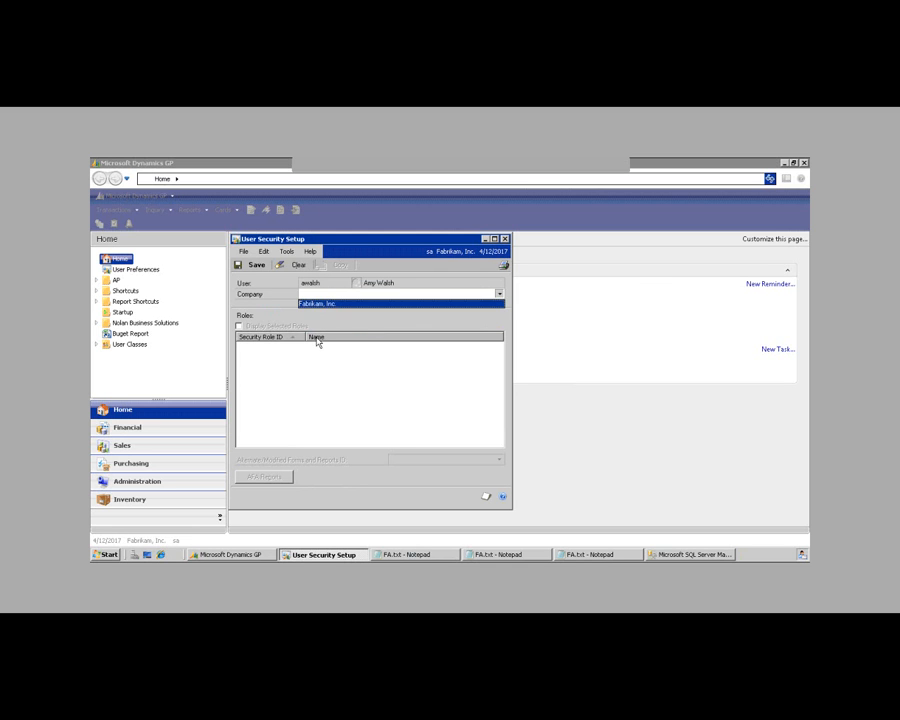
pyautogui.click(319, 304)
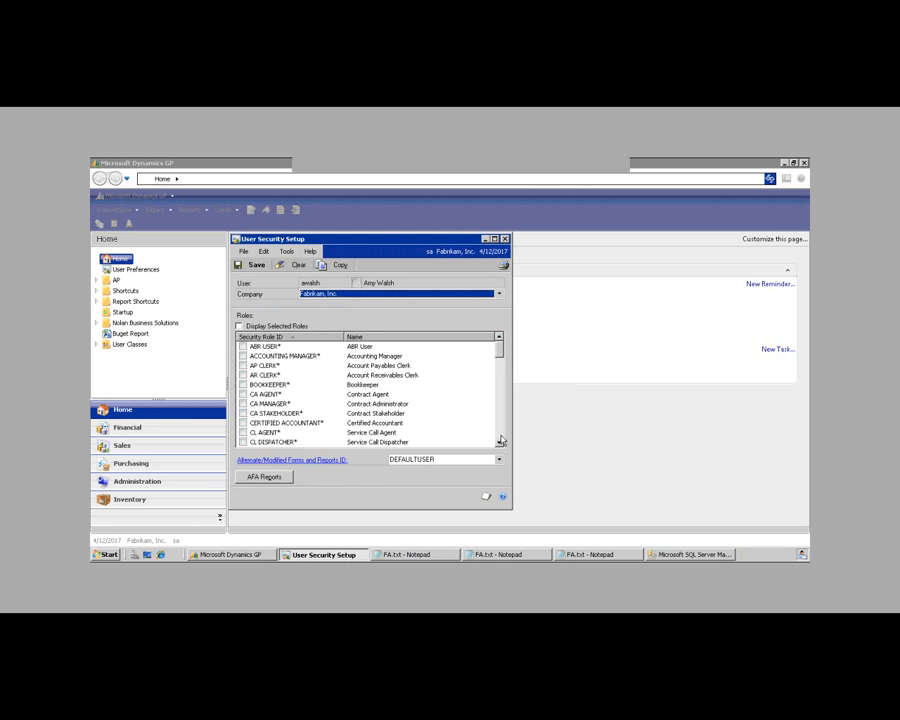
# Step: Assign the SMARTLIST BUILDERS security role to the selected user
pyautogui.scroll(-15, 501, 441)
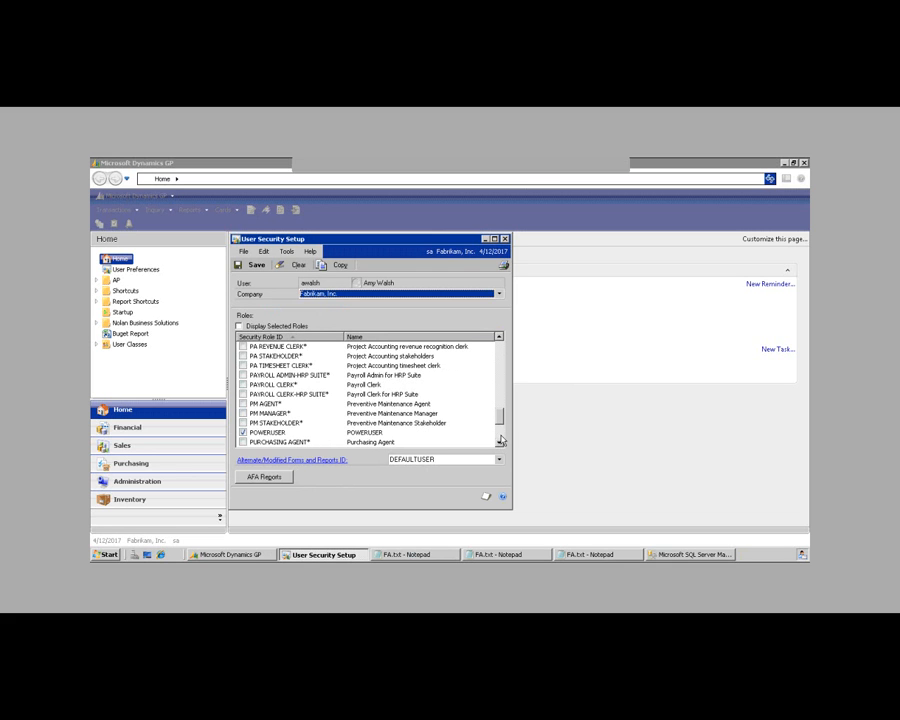
pyautogui.scroll(-3, 501, 443)
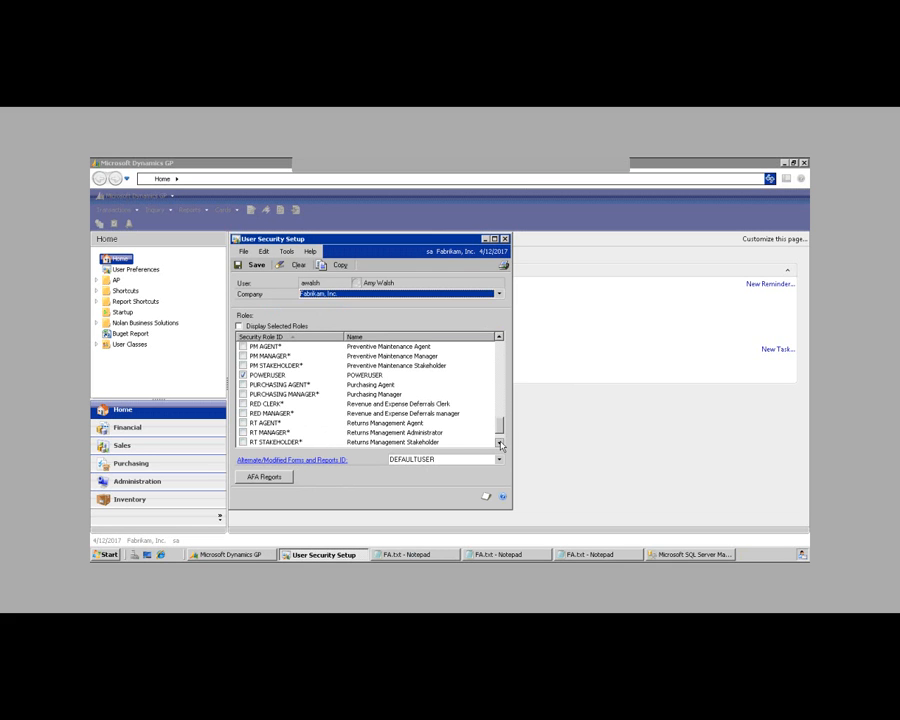
pyautogui.click(243, 432)
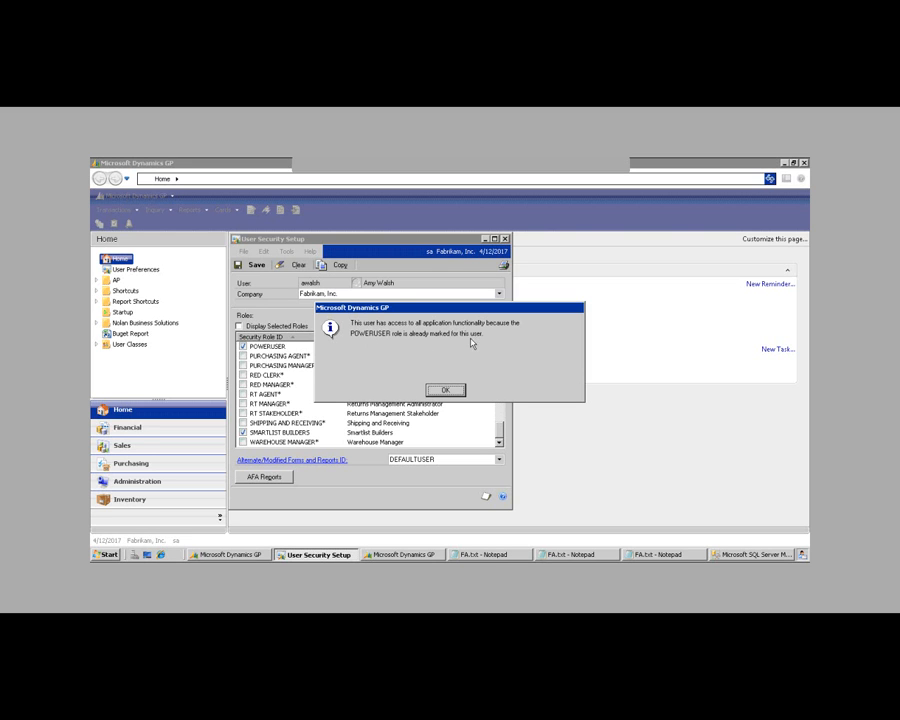
# Step: Save the user's security role assignment with the SMARTLIST BUILDERS role and close User Security Setup
pyautogui.click(444, 390)
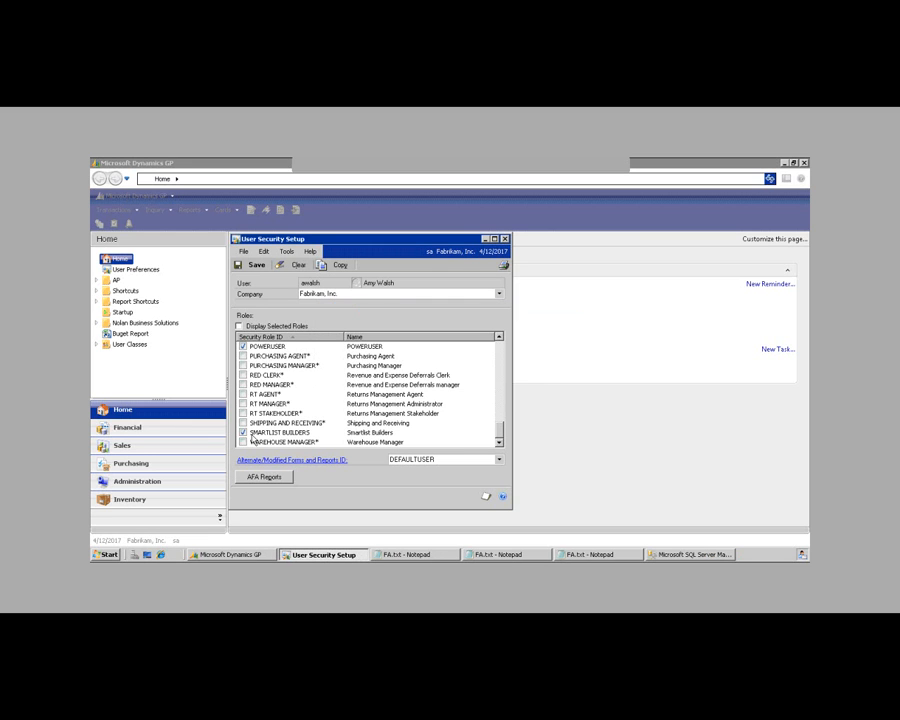
pyautogui.click(252, 264)
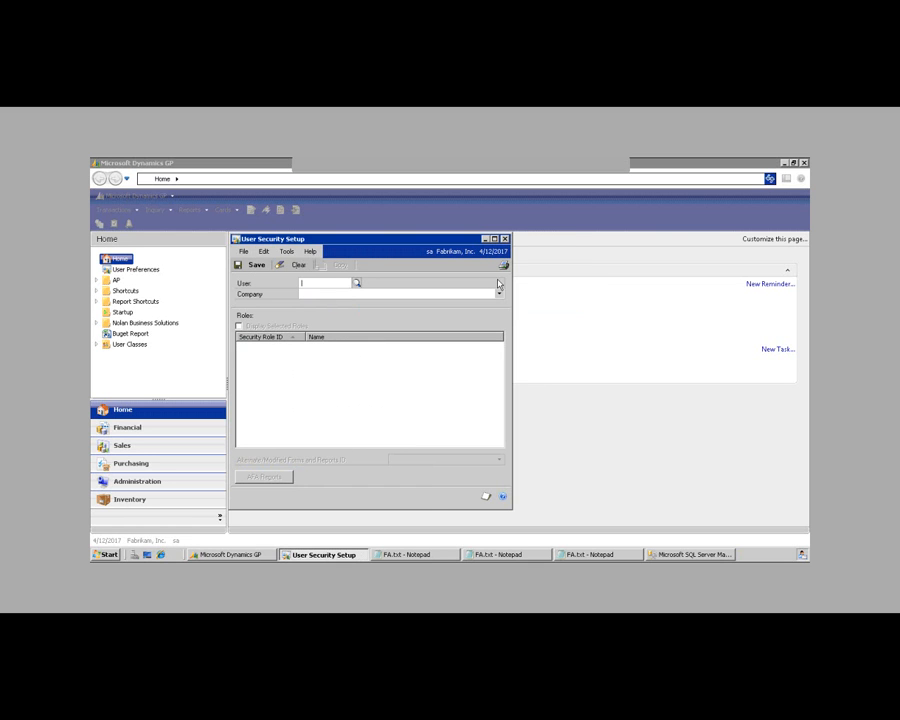
pyautogui.click(505, 239)
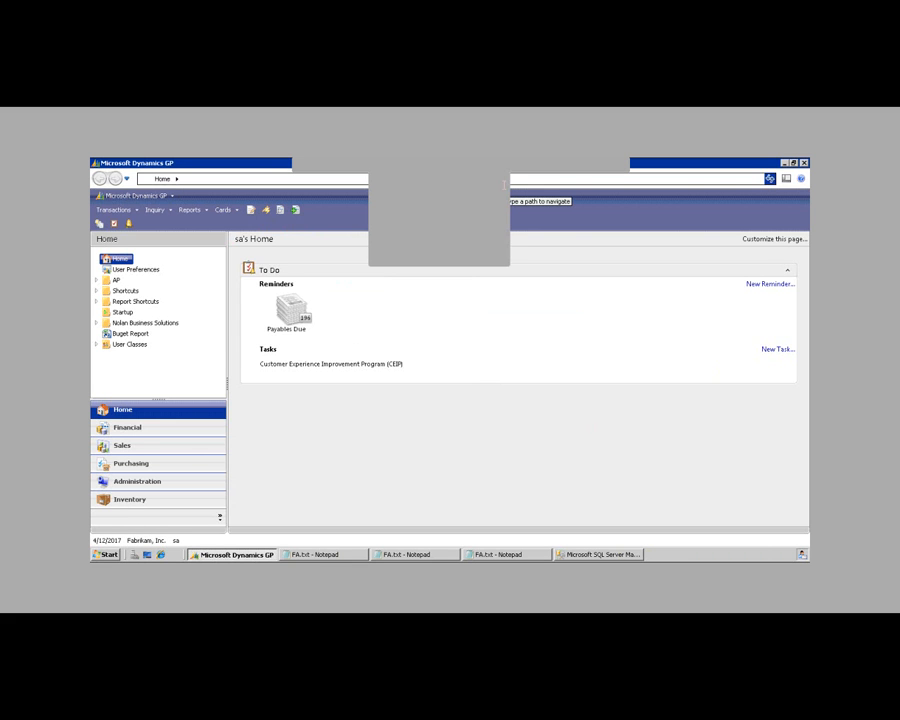
pyautogui.hotkey('alt', 'Tab')
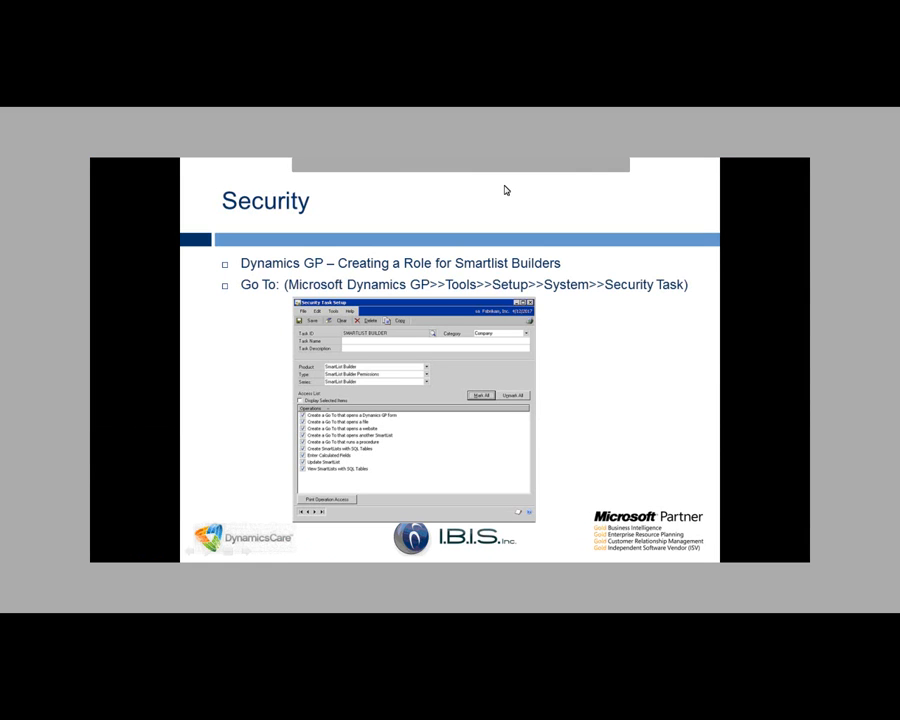
pyautogui.click(505, 190)
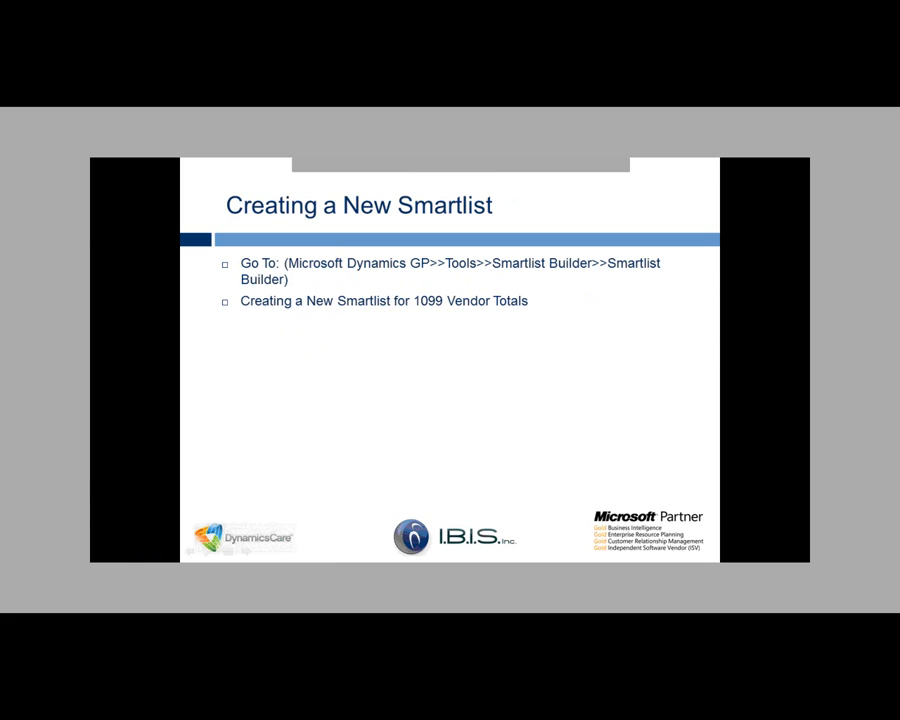
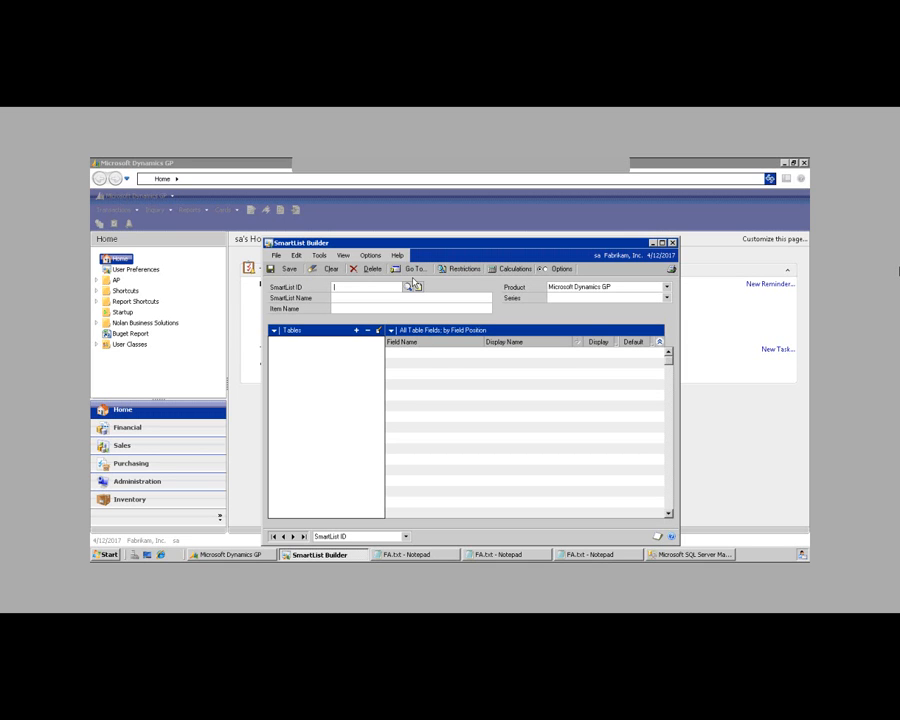
# Step: Start a new SmartList in SmartList Builder with the SmartList ID 1099 VENDORINFO
pyautogui.write('1099')
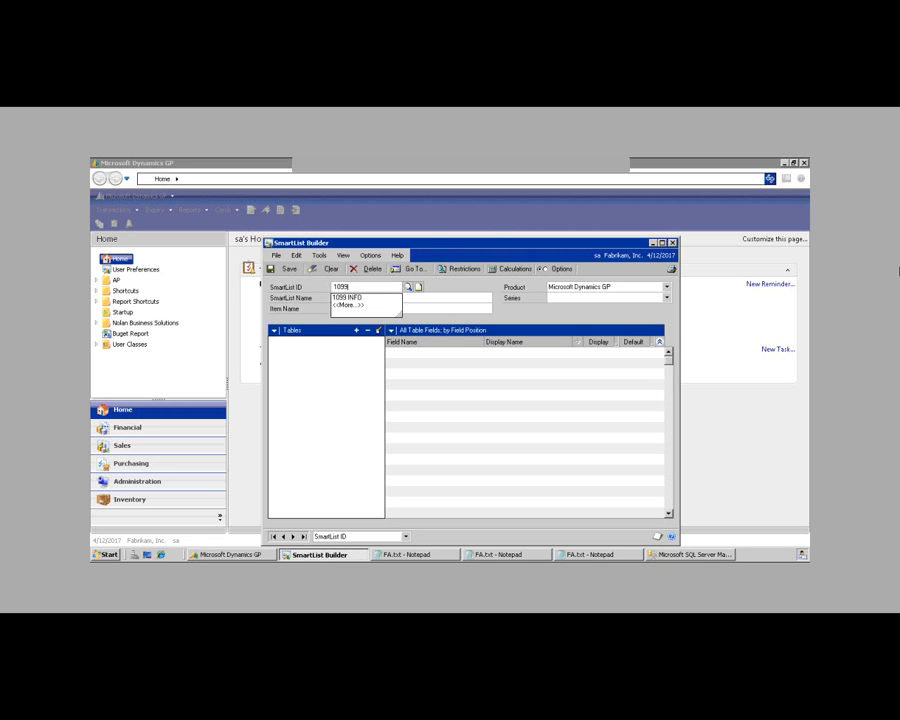
pyautogui.write(' VEN')
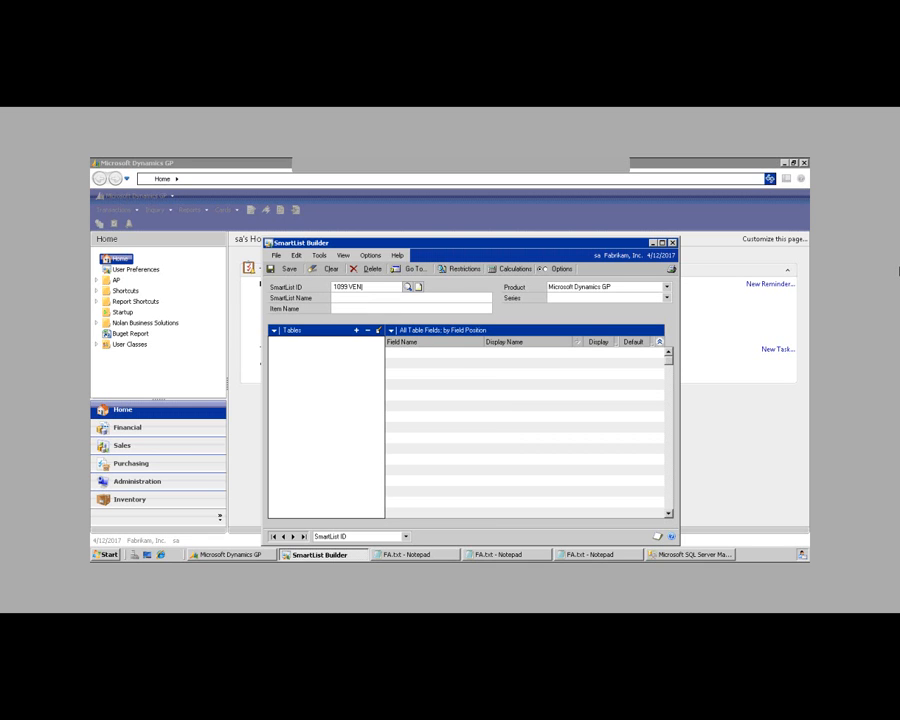
pyautogui.write('DOR INF')
pyautogui.press('BackSpace')
pyautogui.press('BackSpace')
pyautogui.press('BackSpace')
pyautogui.press('BackSpace')
pyautogui.write('INFO')
pyautogui.click(341, 297)
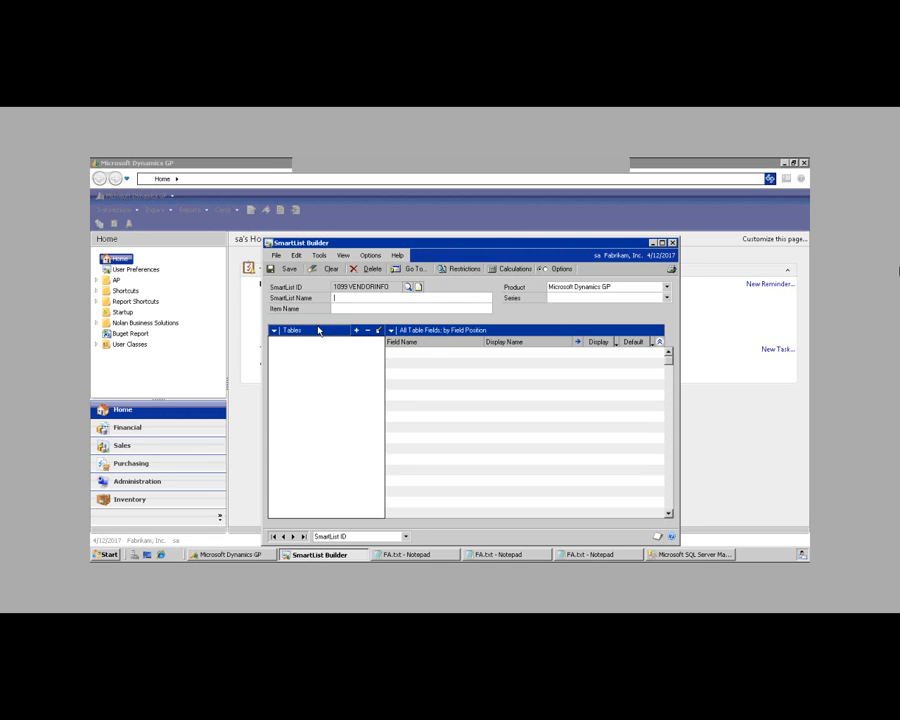
# Step: Name the SmartList and its item "1099 Vendor Info" and set its series to Purchasing
pyautogui.write('1099 Vendor Info')
pyautogui.press('Tab')
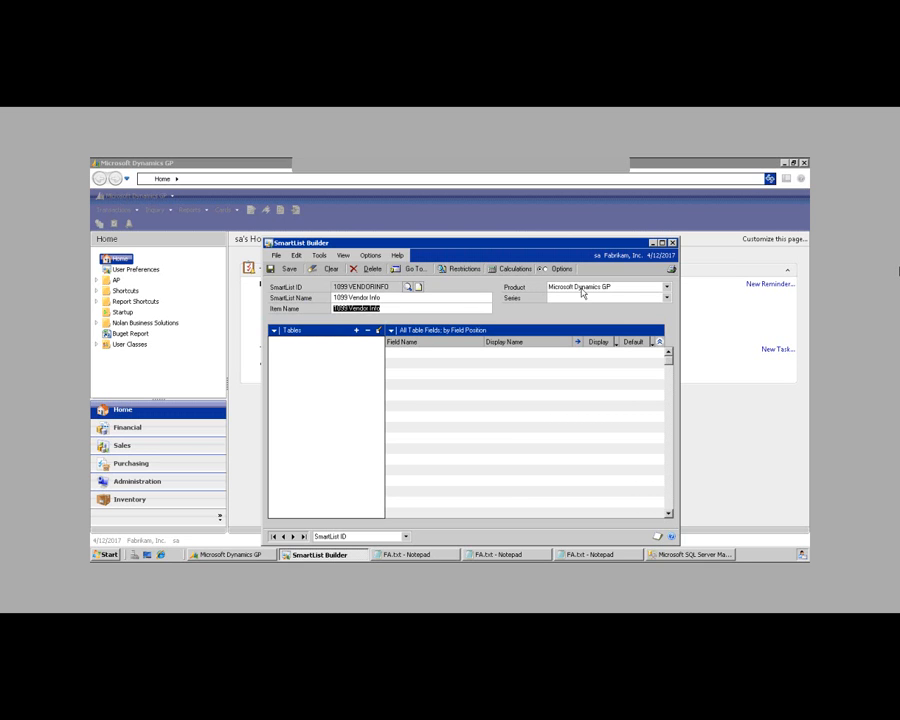
pyautogui.click(667, 298)
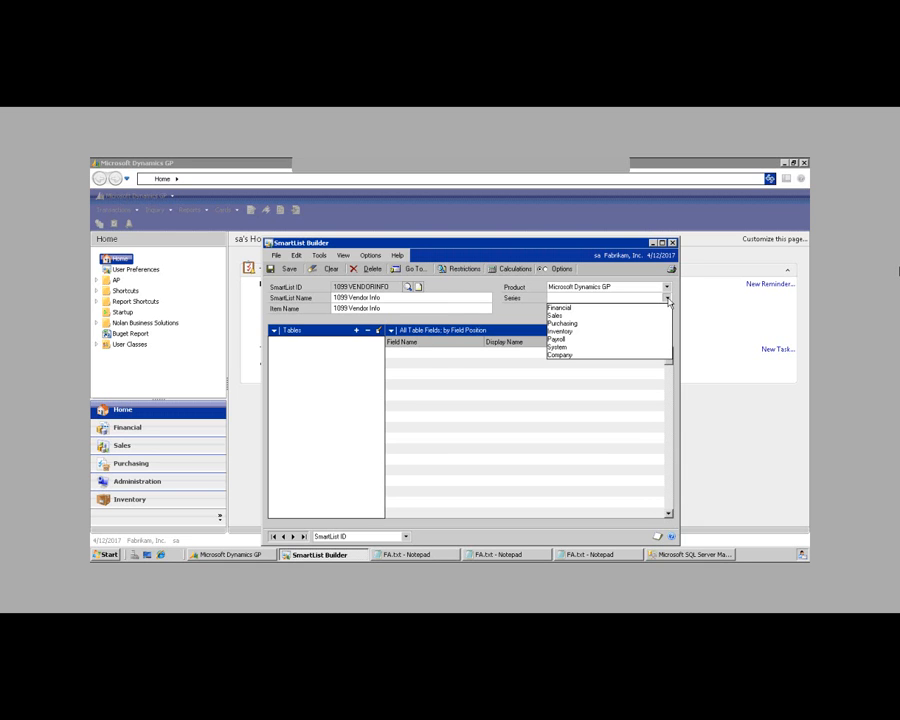
pyautogui.click(563, 323)
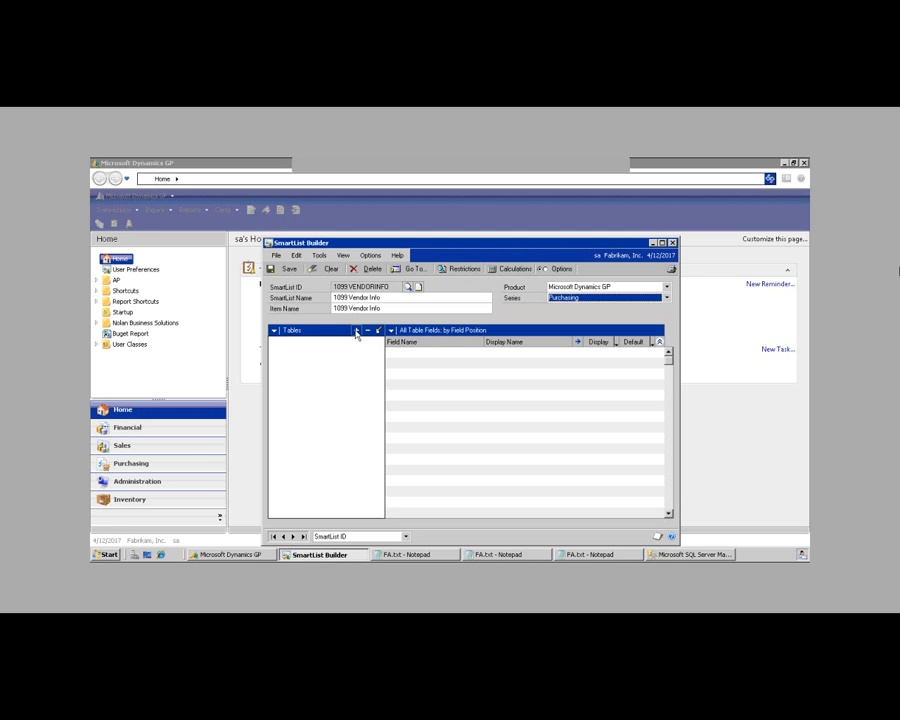
# Step: Add the Microsoft Dynamics GP table Purchasing 1099 Period Detail from the Purchasing series as the SmartList's first table
pyautogui.click(356, 331)
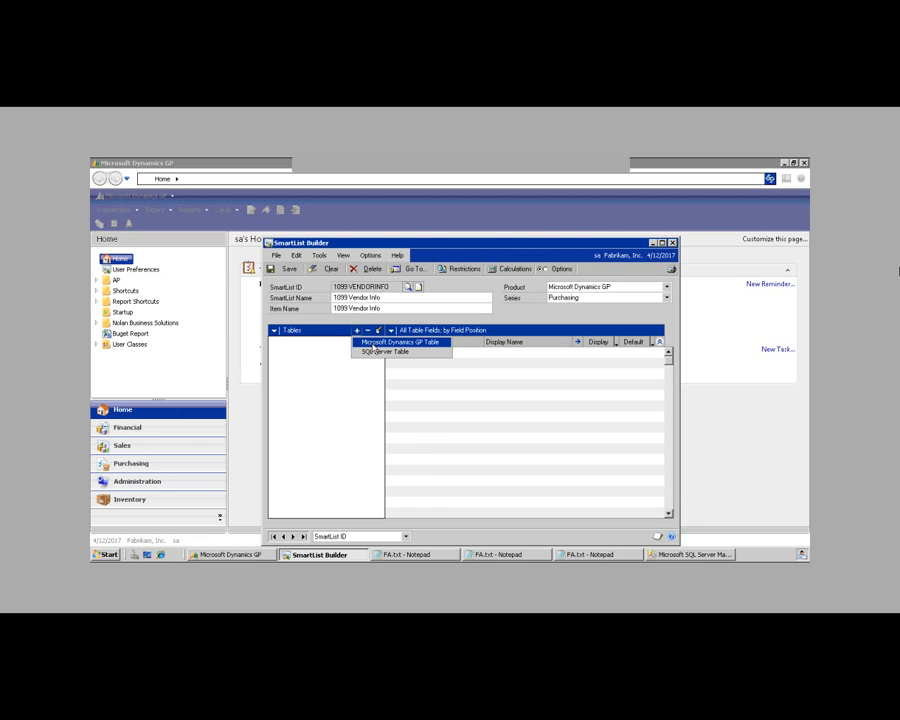
pyautogui.click(372, 343)
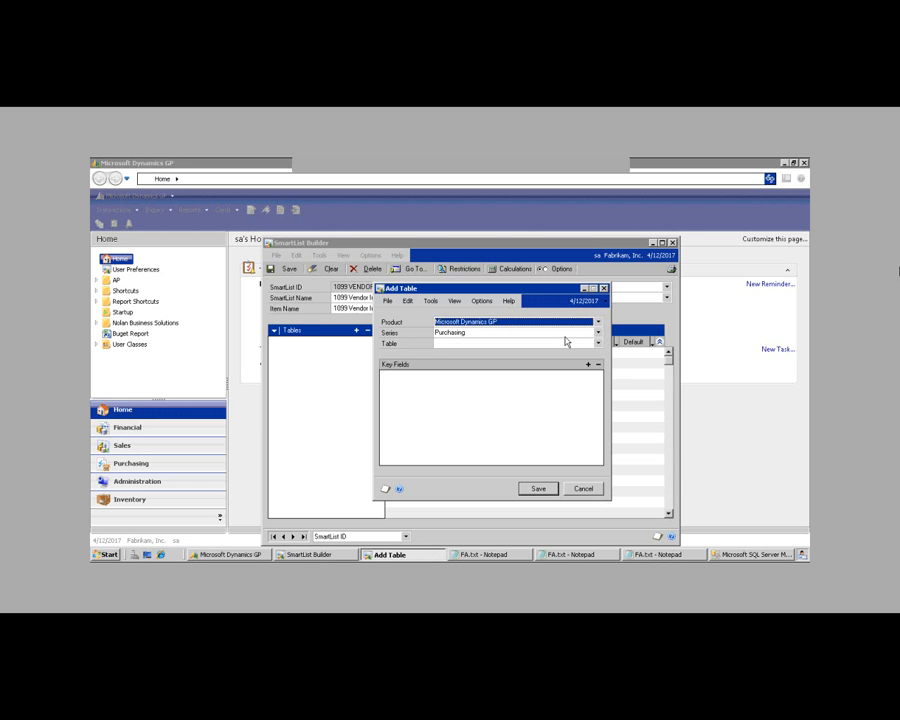
pyautogui.click(599, 322)
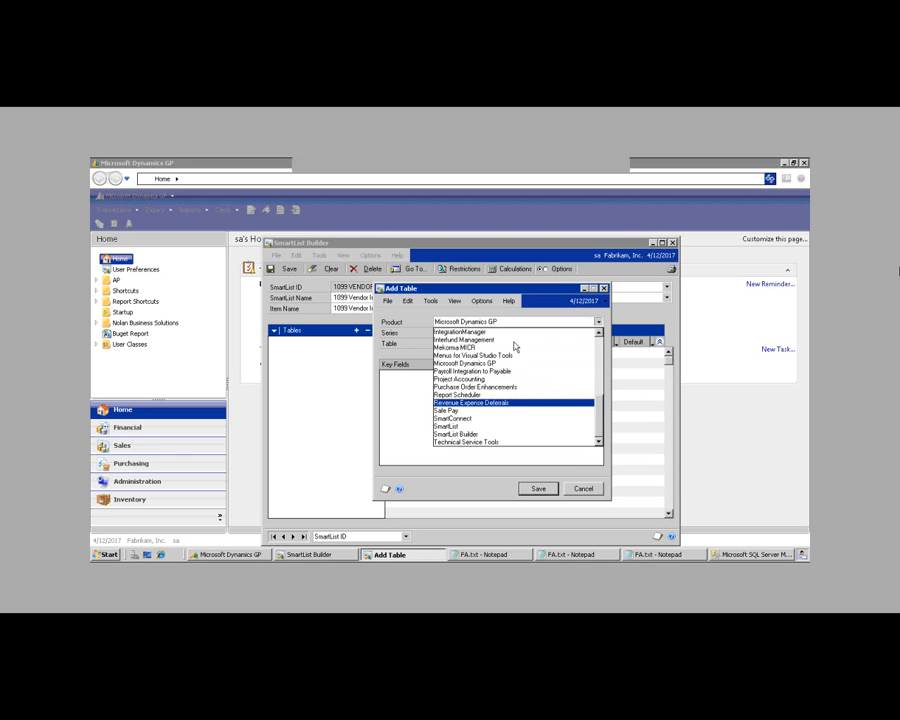
pyautogui.click(585, 490)
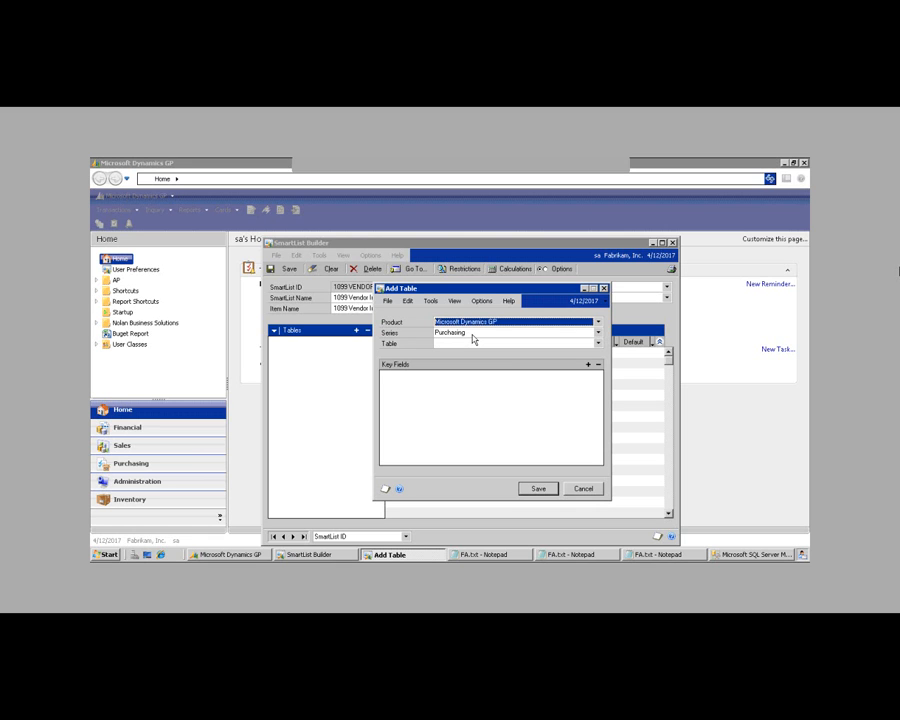
pyautogui.click(598, 343)
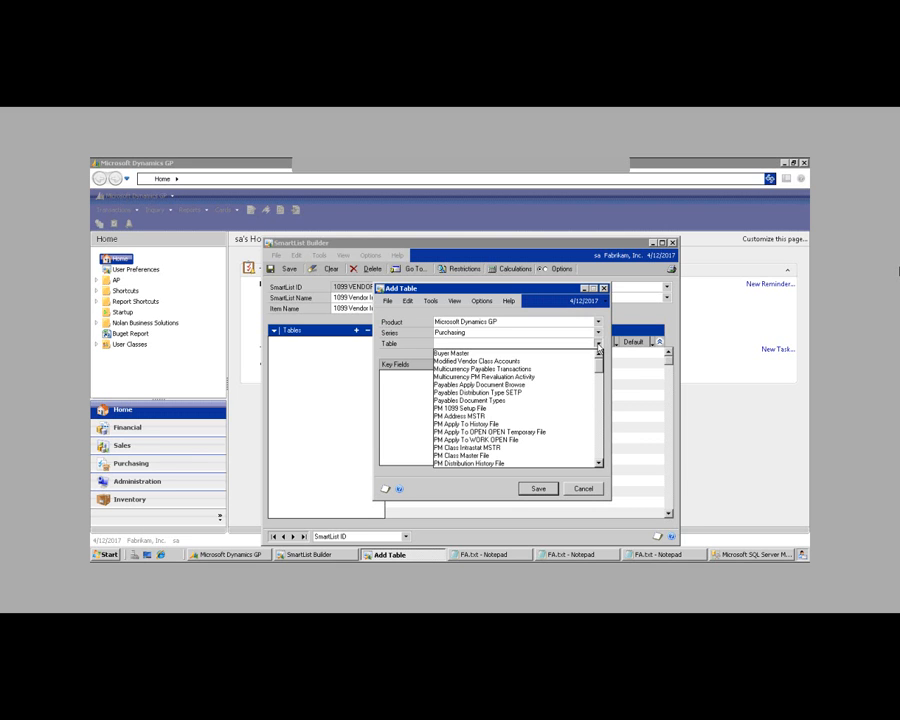
pyautogui.moveTo(600, 366); pyautogui.dragTo(602, 435)
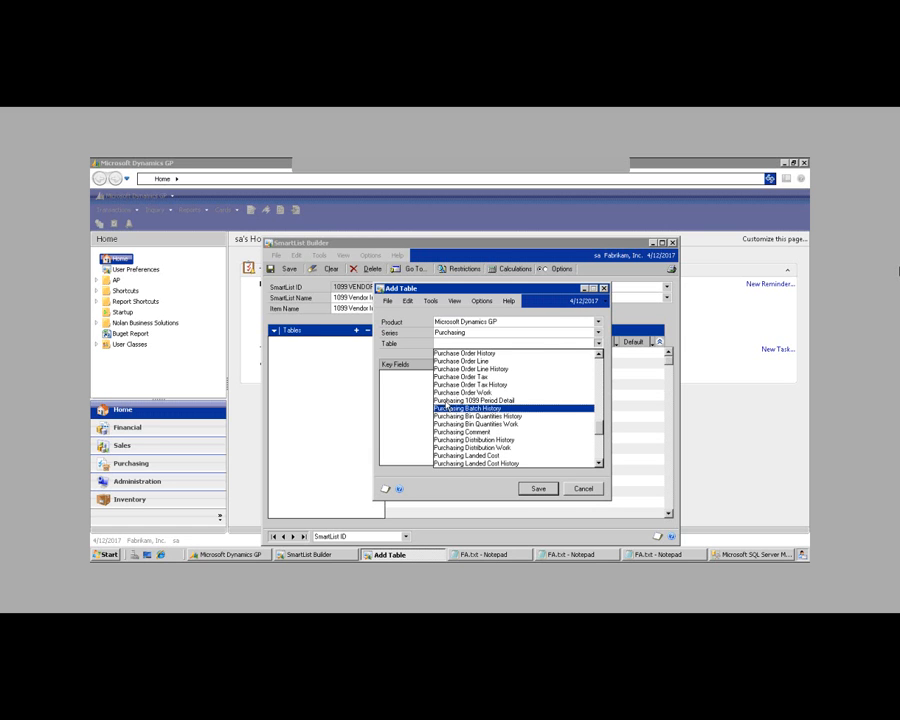
pyautogui.click(474, 401)
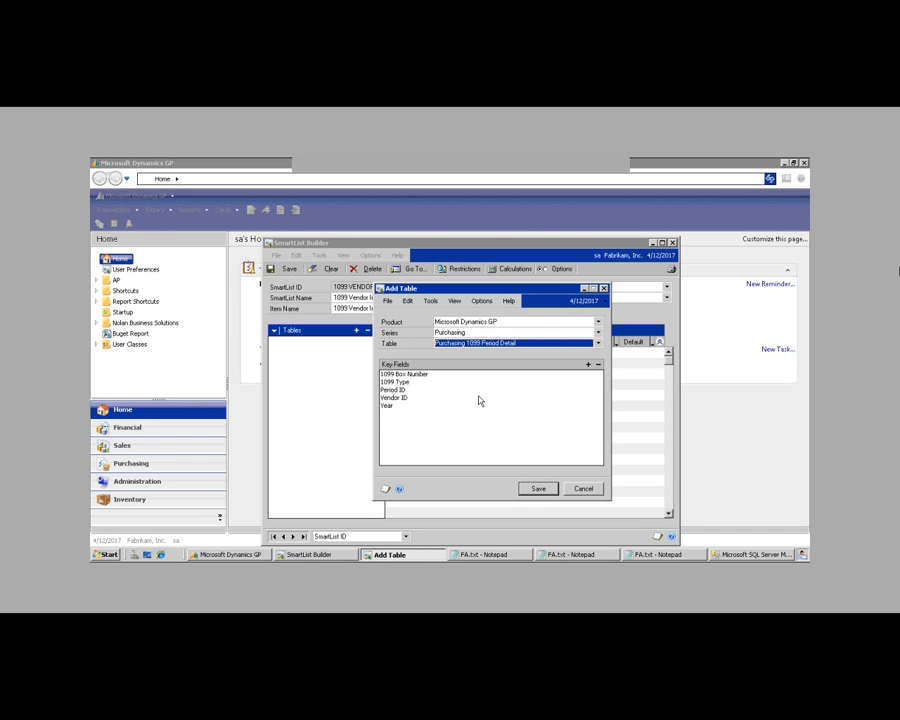
pyautogui.click(537, 490)
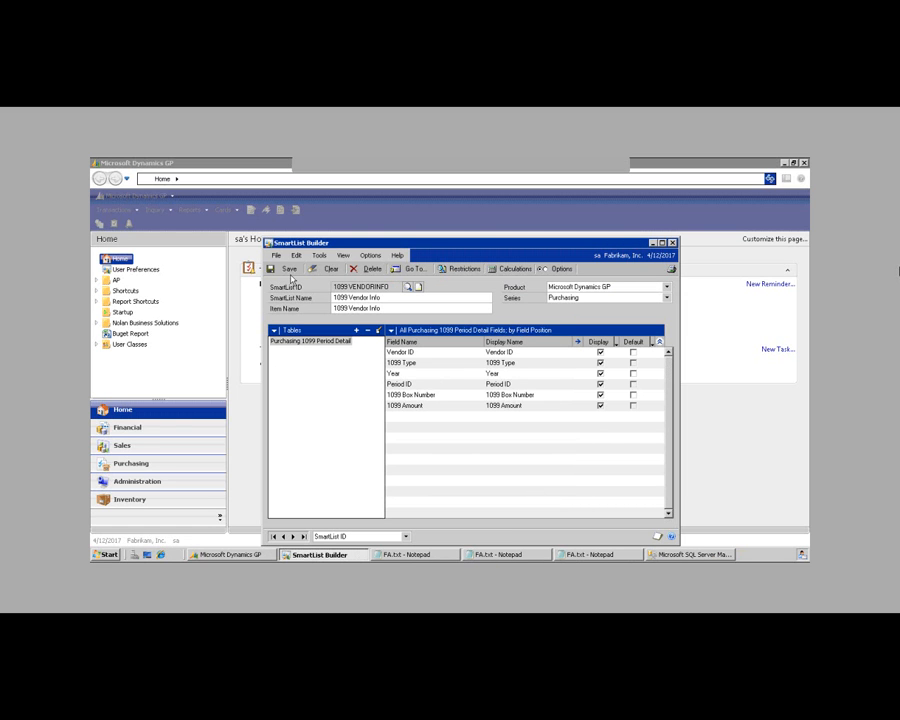
# Step: Add the Dynamics GP table PM Vendor Master File, linked to Purchasing 1099 Period Detail on Vendor ID with the Equals method
pyautogui.click(357, 331)
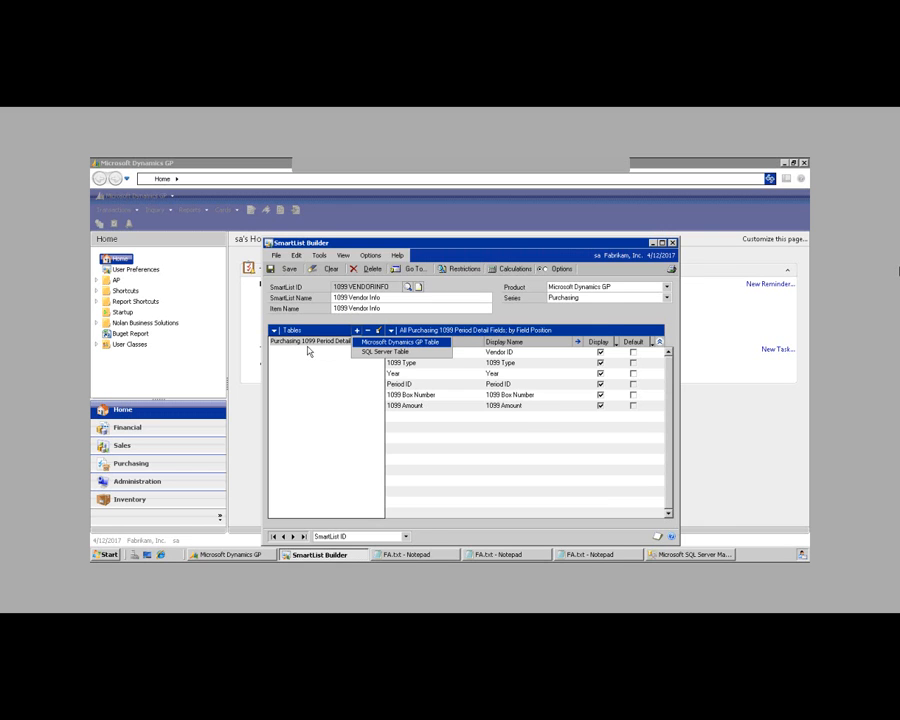
pyautogui.click(407, 345)
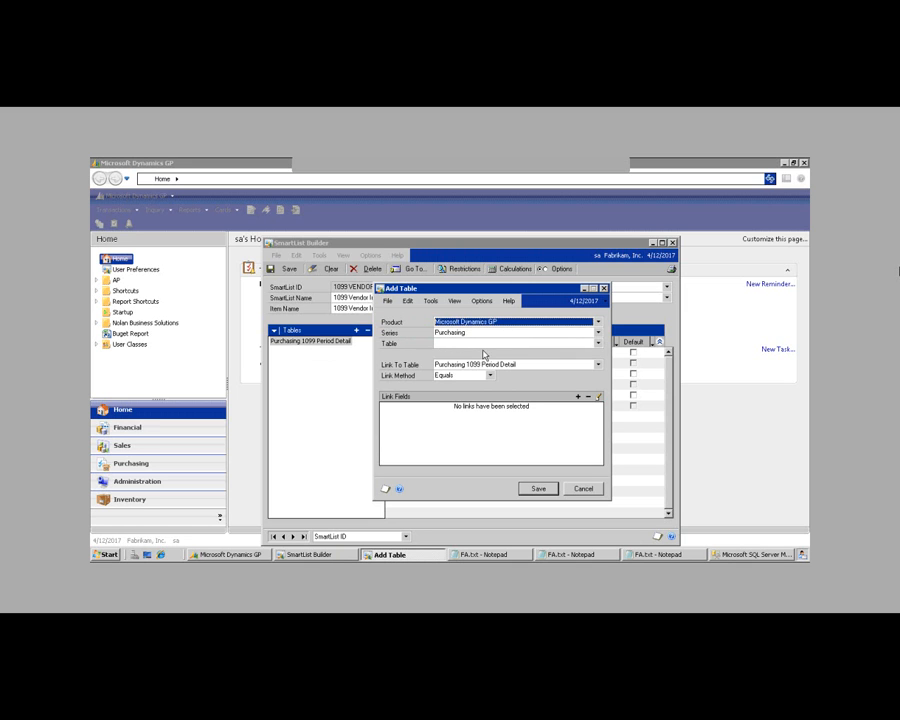
pyautogui.click(598, 343)
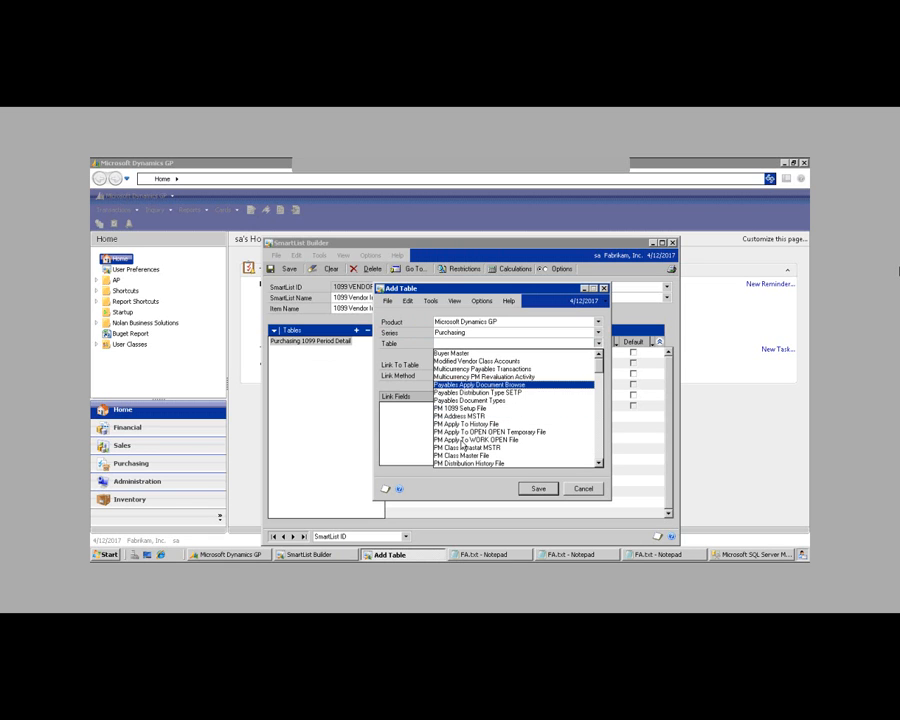
pyautogui.scroll(-10, 600, 461)
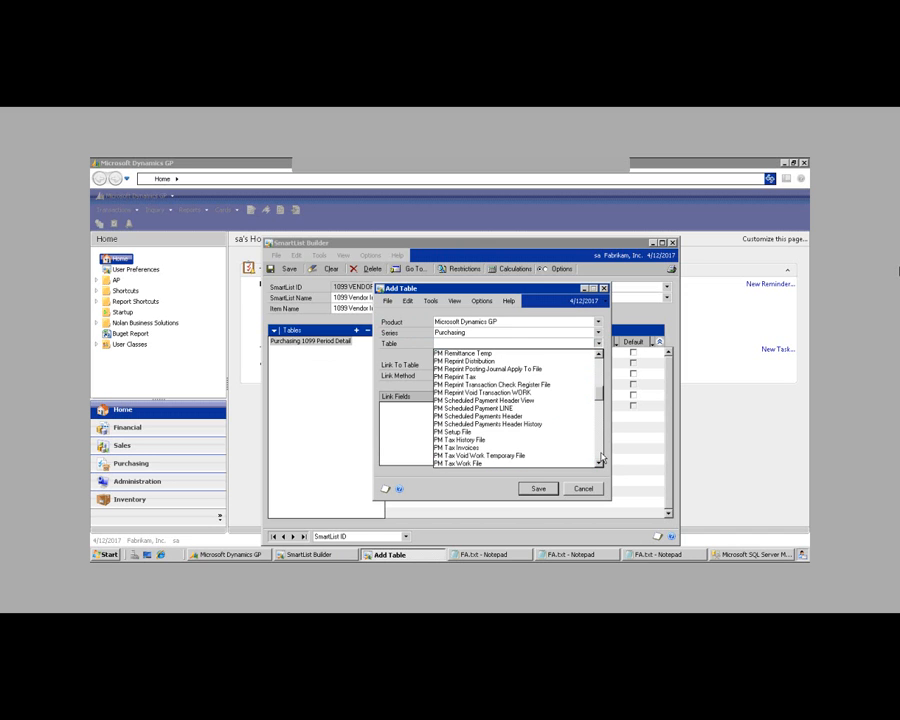
pyautogui.scroll(-5, 601, 458)
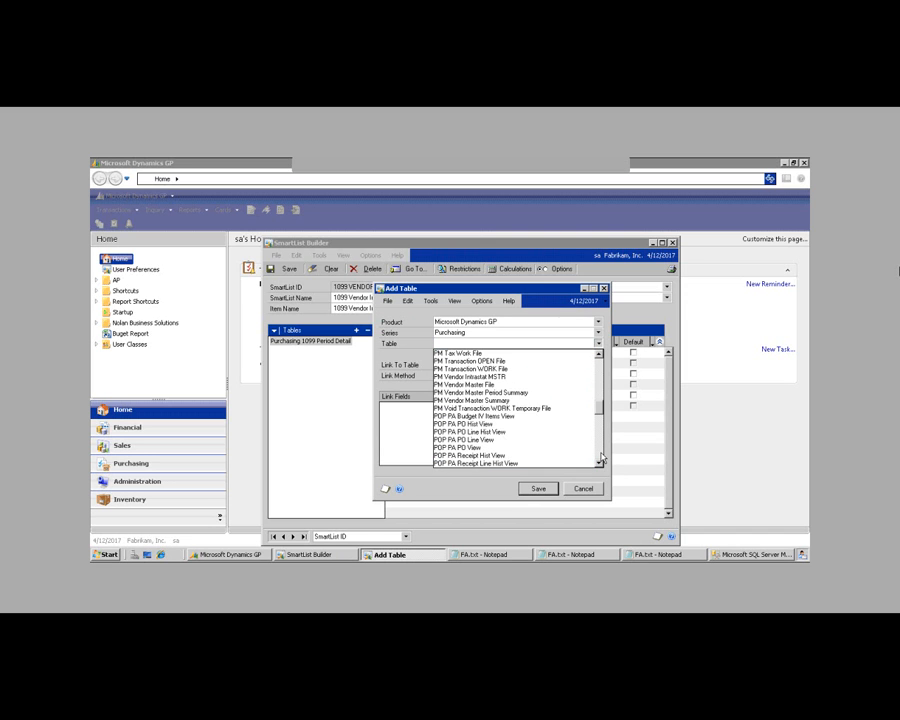
pyautogui.click(466, 384)
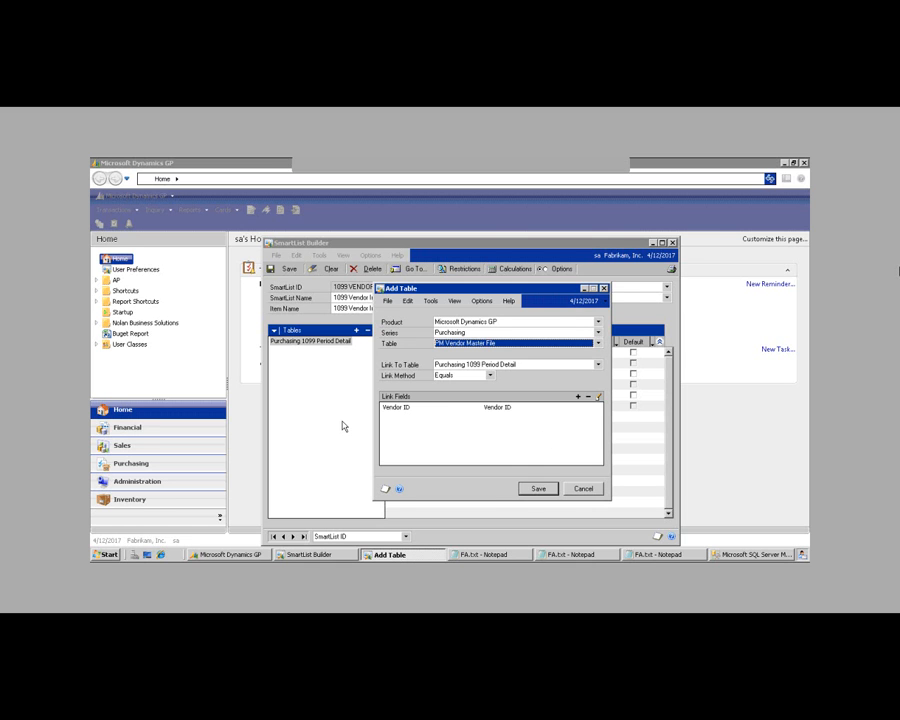
pyautogui.press('Return')
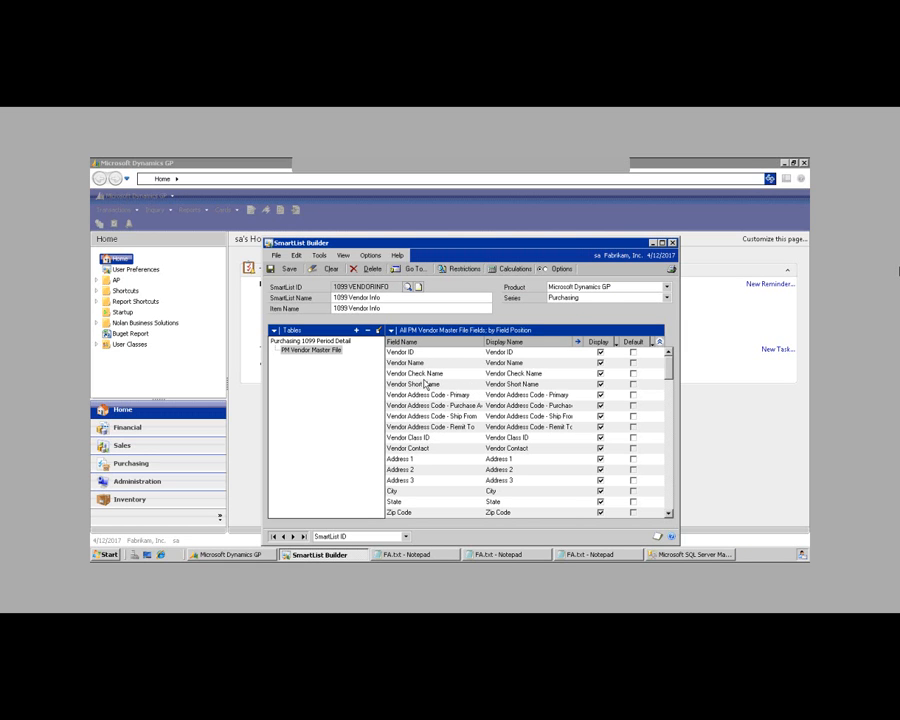
# Step: Review the PM Vendor Master File fields and mark Vendor ID, Vendor Name and Vendor Check Name as default
pyautogui.click(672, 495)
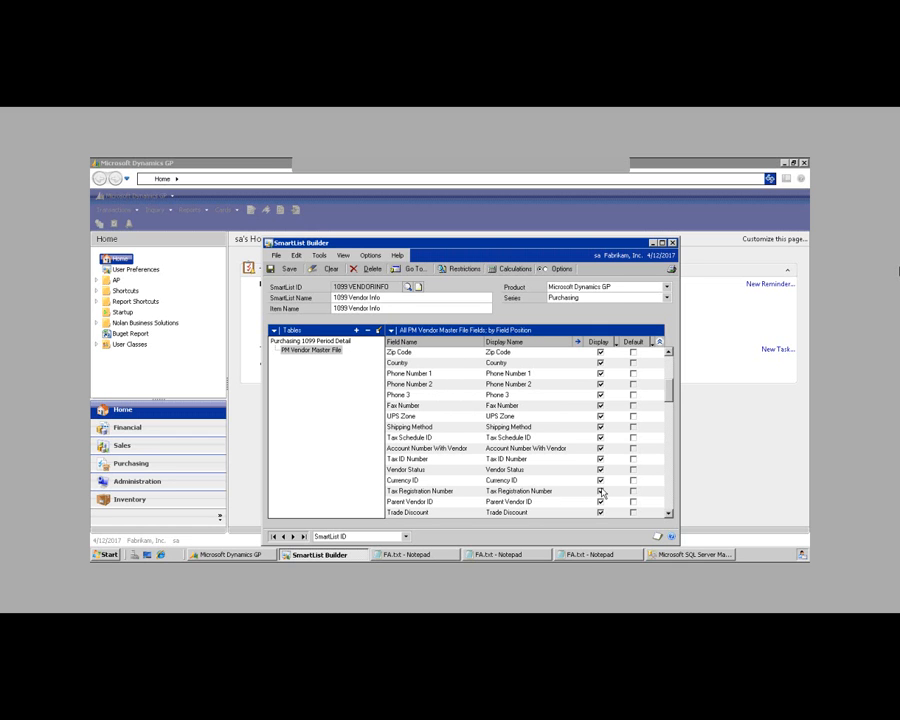
pyautogui.moveTo(666, 514); pyautogui.dragTo(669, 349)
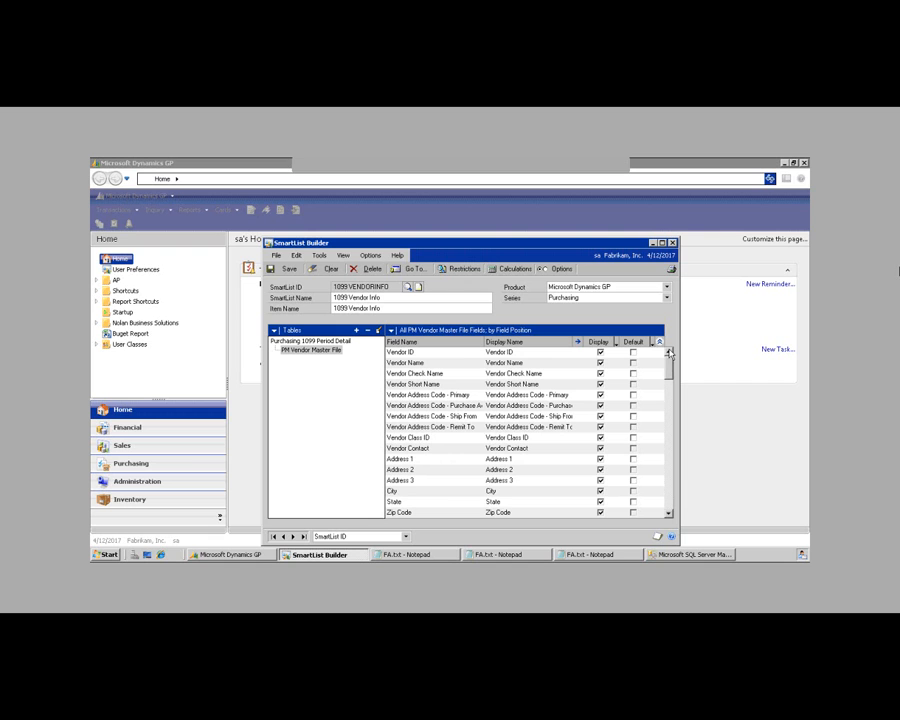
pyautogui.moveTo(679, 487); pyautogui.dragTo(677, 509)
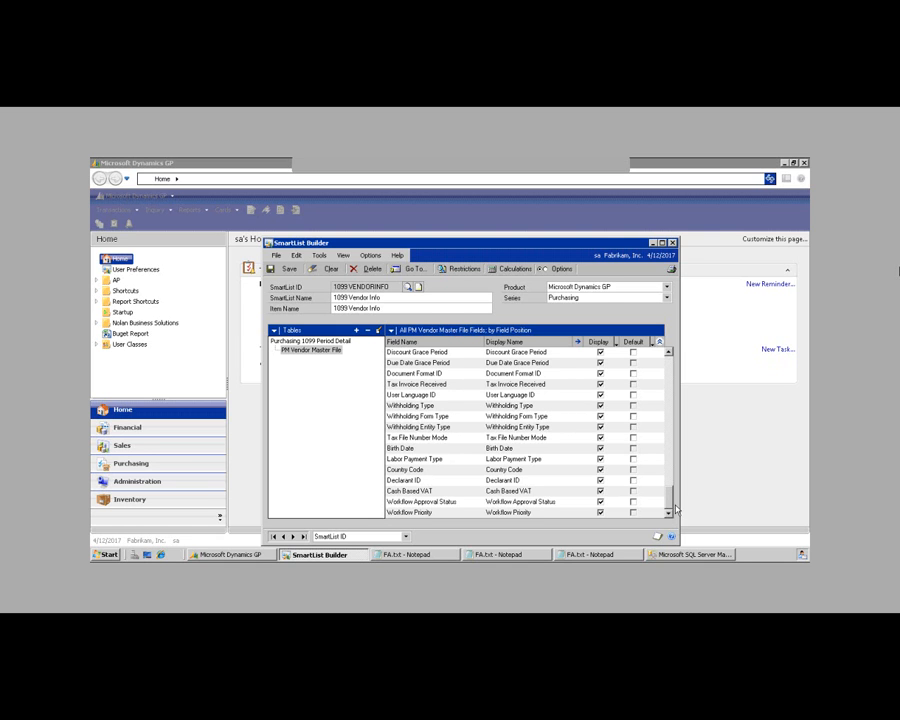
pyautogui.moveTo(669, 493); pyautogui.dragTo(668, 353)
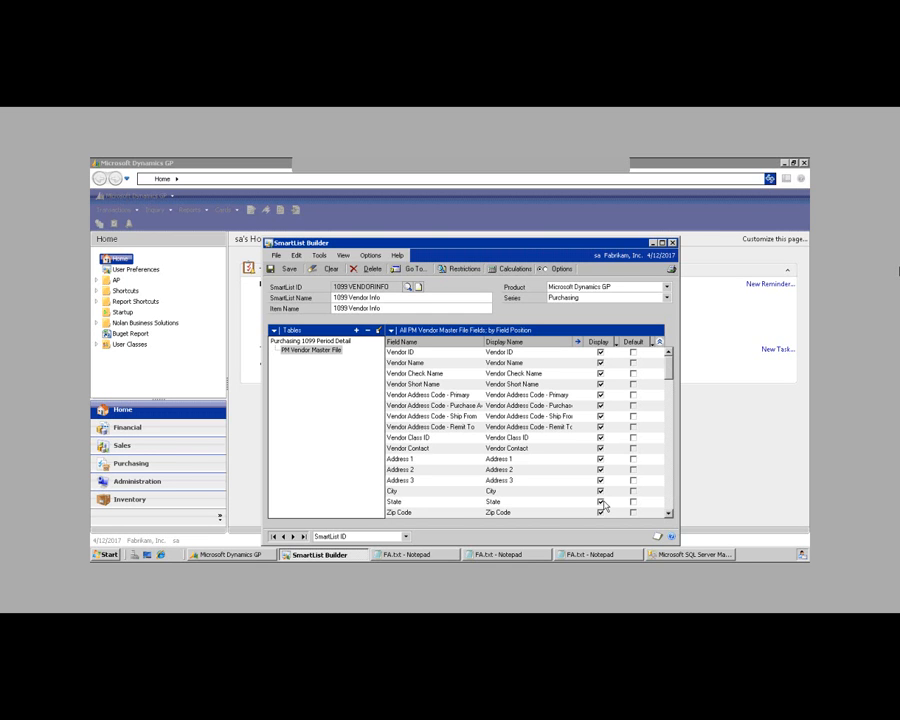
pyautogui.click(633, 353)
pyautogui.click(633, 362)
pyautogui.click(633, 373)
# Step: Mark all PM Vendor Master File fields as default, and unmark them all again
pyautogui.click(658, 343)
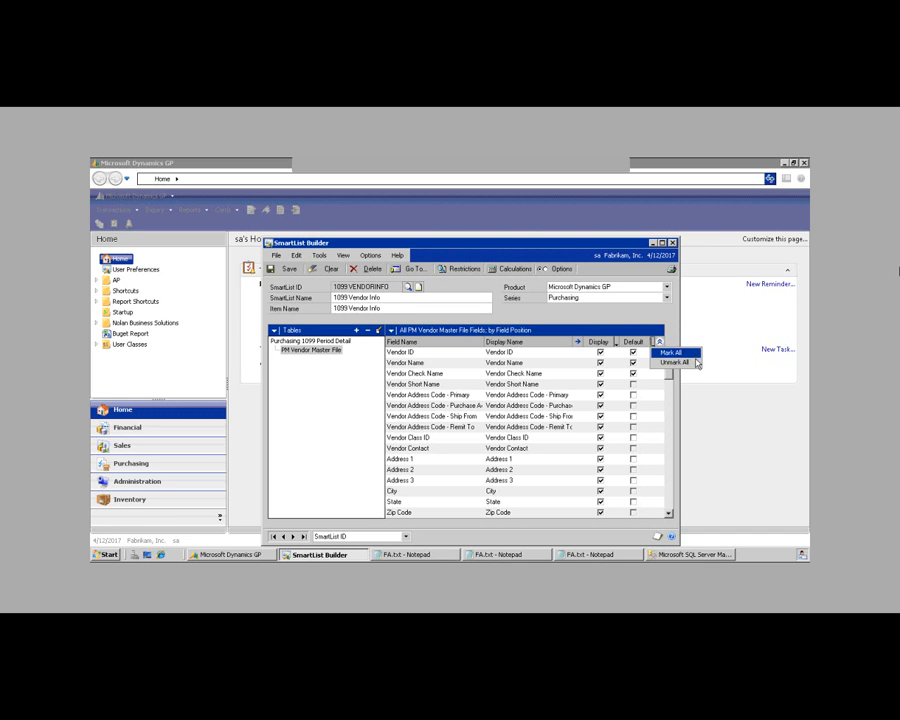
pyautogui.click(672, 352)
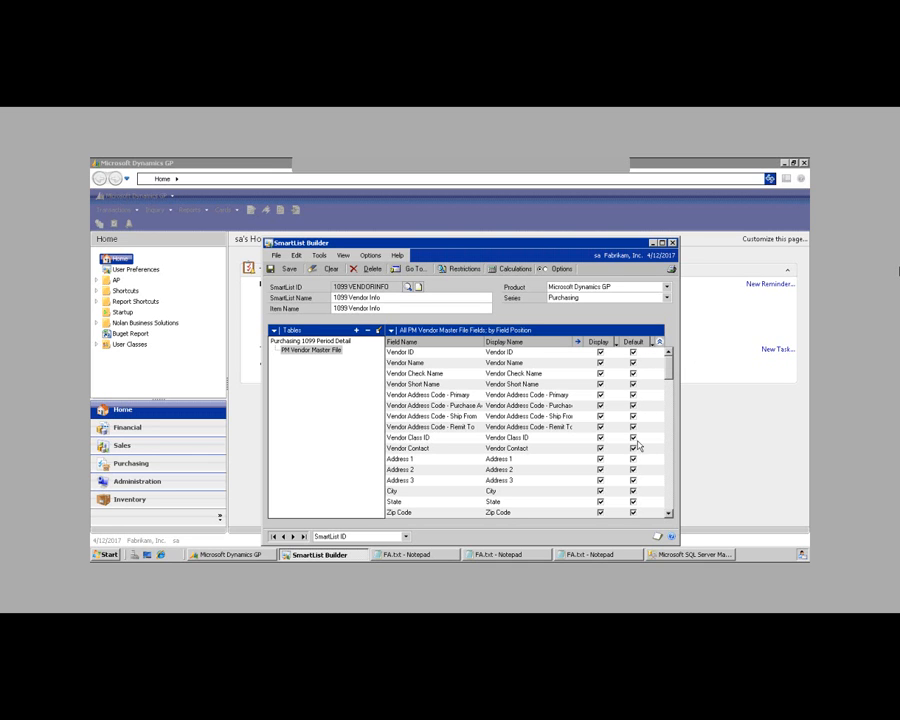
pyautogui.click(658, 343)
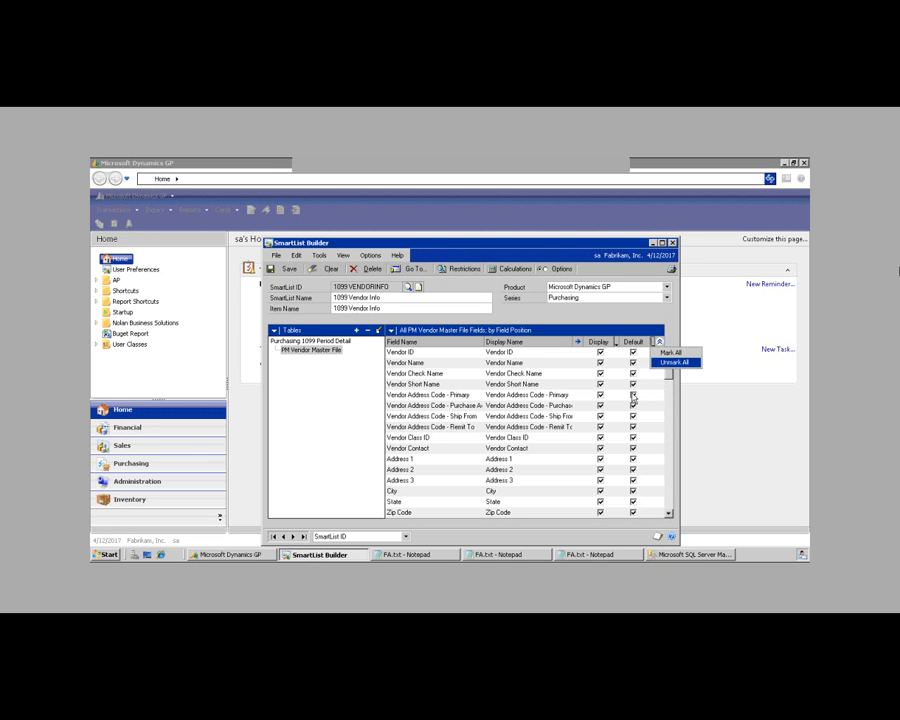
pyautogui.click(668, 362)
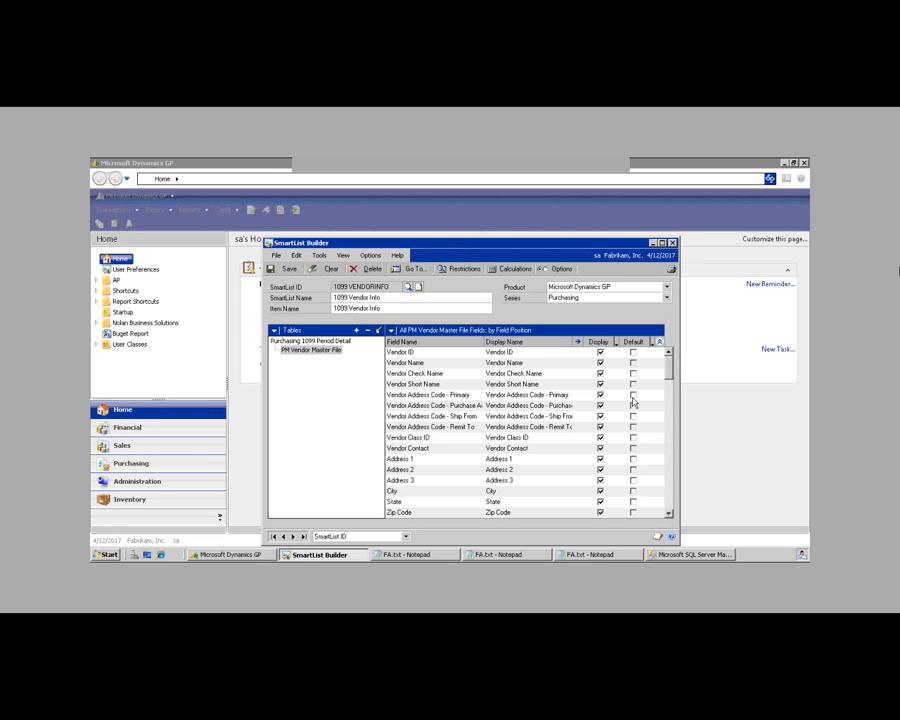
# Step: Expand the PM Vendor Master File field list to view each field's type and format, and collapse it again
pyautogui.click(660, 344)
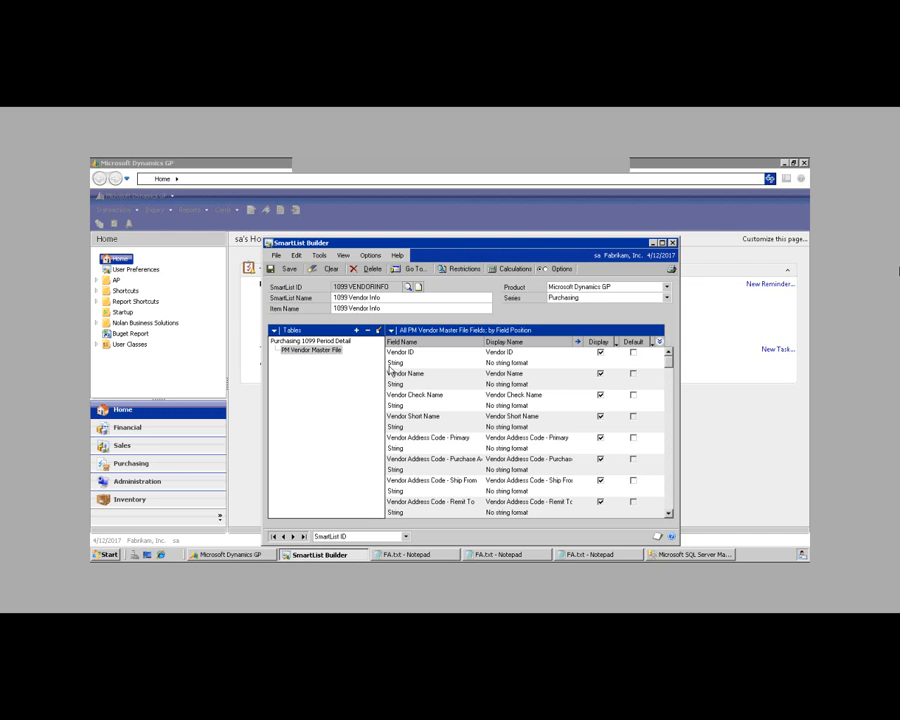
pyautogui.click(659, 343)
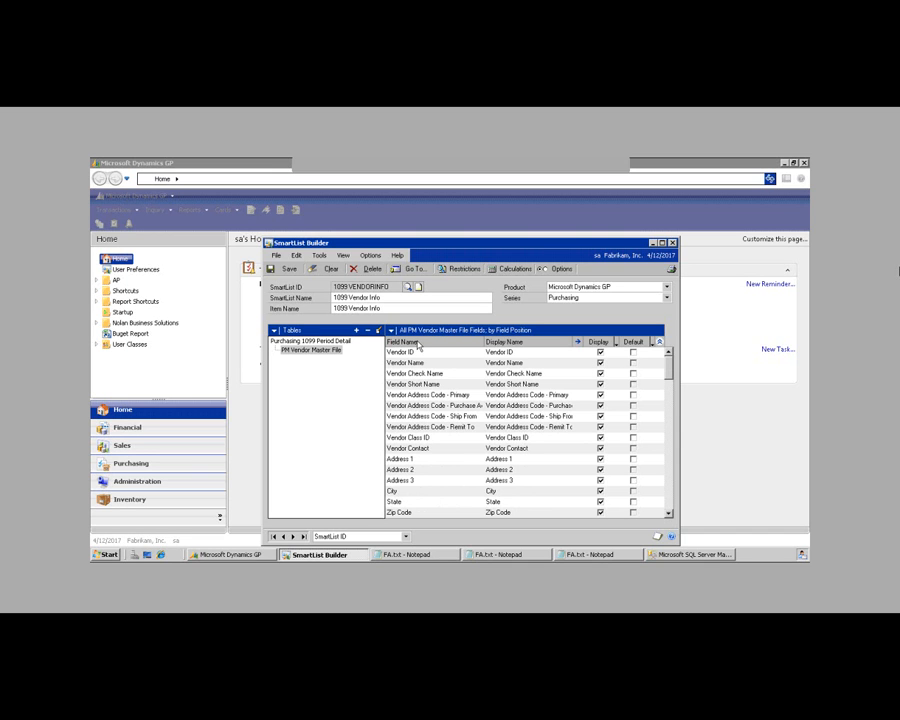
# Step: Mark Vendor ID, 1099 Type, Period ID, 1099 Box Number and 1099 Amount as default fields in Purchasing 1099 Period Detail
pyautogui.click(327, 343)
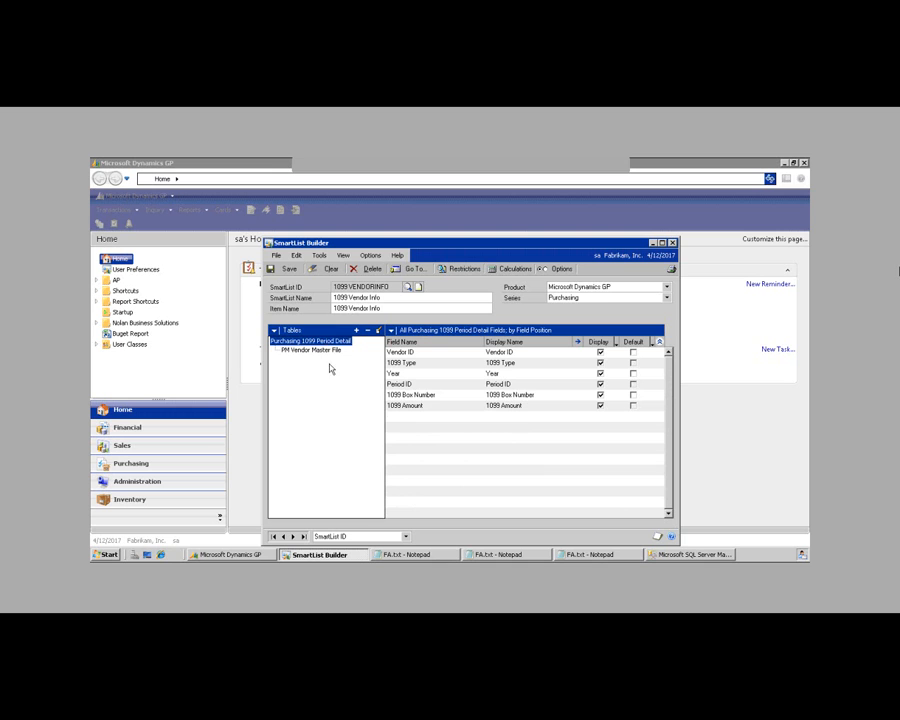
pyautogui.click(633, 353)
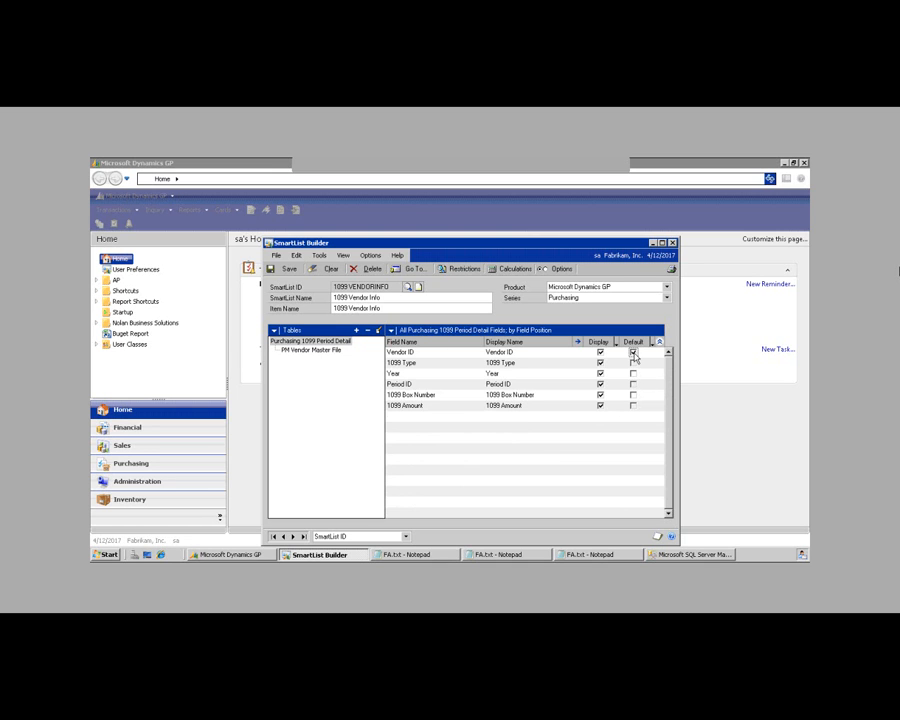
pyautogui.click(633, 363)
pyautogui.click(633, 395)
pyautogui.click(633, 405)
pyautogui.click(633, 384)
# Step: In PM Vendor Master File, mark Vendor Name, Vendor Check Name, Address 1, Address 2, Address 3, City, State and Zip Code as default
pyautogui.click(297, 352)
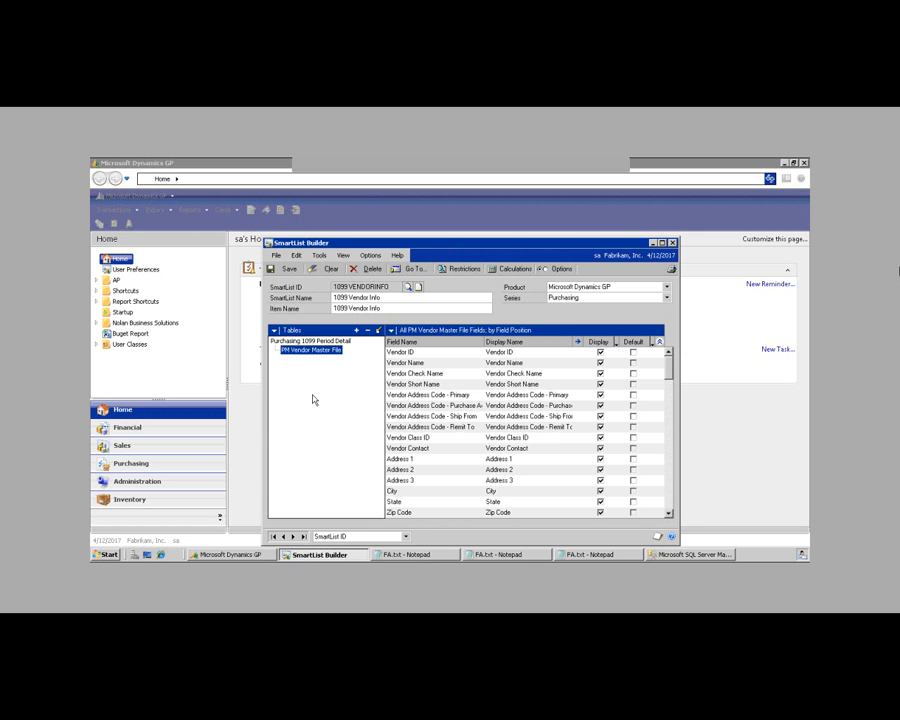
pyautogui.click(633, 363)
pyautogui.click(633, 374)
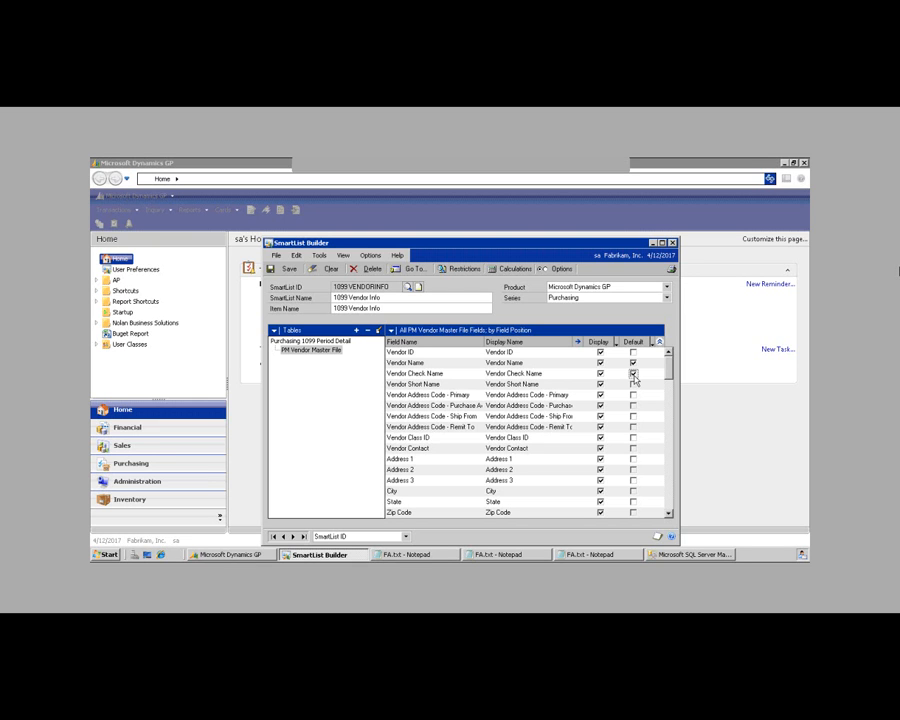
pyautogui.click(633, 459)
pyautogui.click(634, 470)
pyautogui.click(634, 481)
pyautogui.click(634, 491)
pyautogui.click(634, 502)
pyautogui.click(635, 513)
# Step: Mark Tax Schedule ID and Vendor Contact of PM Vendor Master File as default fields too
pyautogui.click(669, 513)
pyautogui.click(669, 513)
pyautogui.click(669, 513)
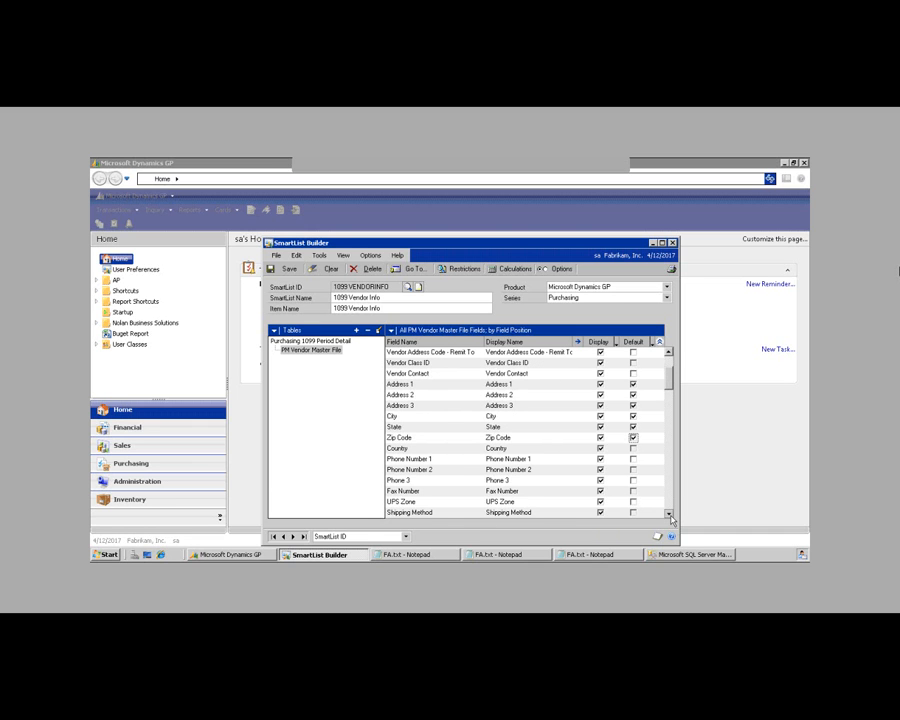
pyautogui.click(669, 513)
pyautogui.click(633, 502)
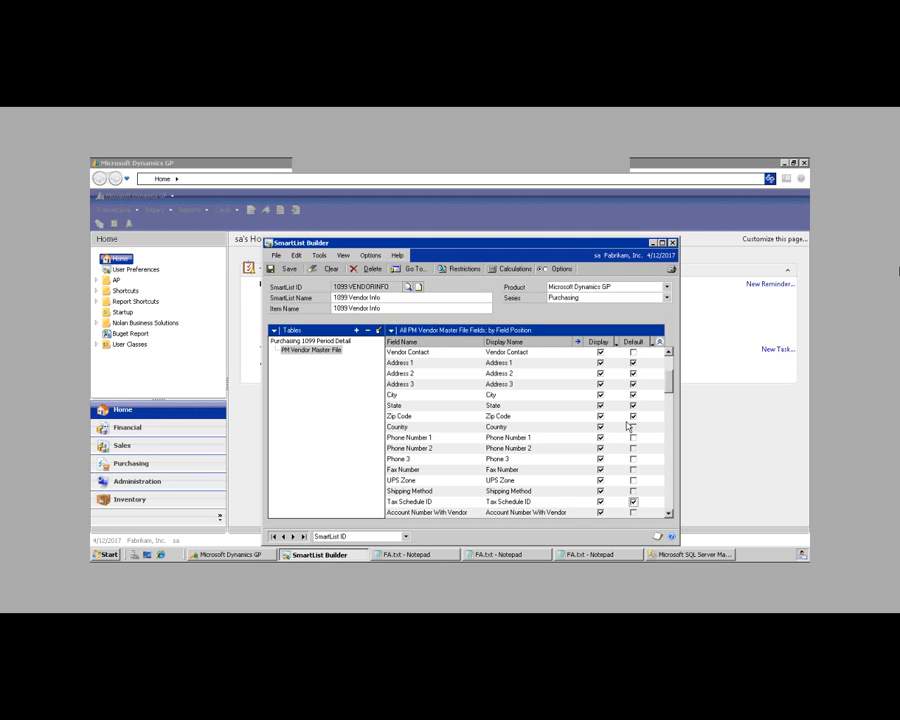
pyautogui.click(669, 352)
pyautogui.click(669, 352)
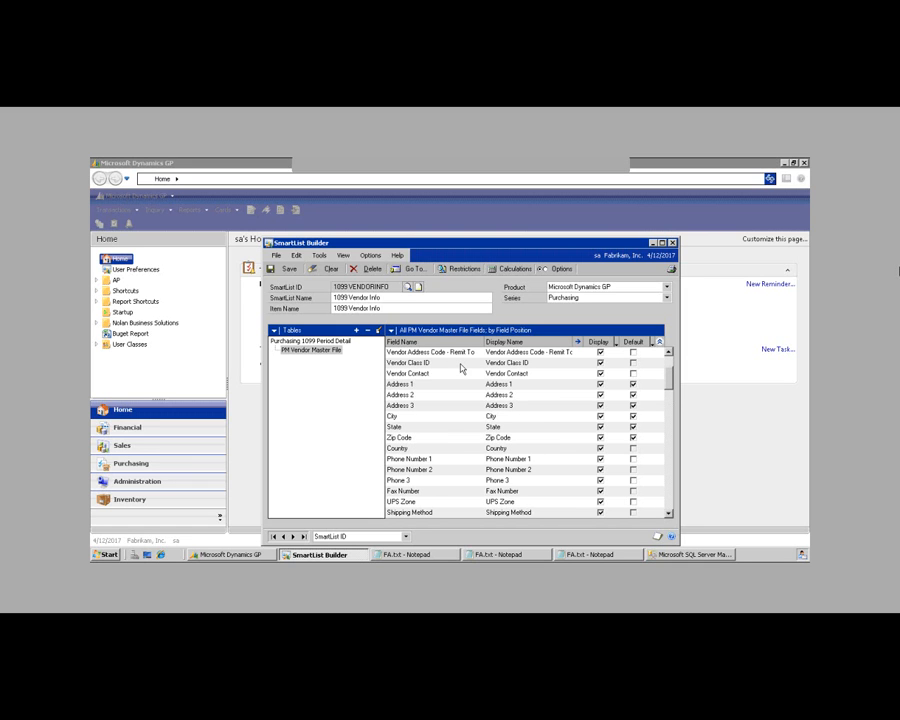
pyautogui.click(633, 373)
# Step: Add a restriction that 1099 Amount in Purchasing 1099 Period Detail Is Greater Than 0.00
pyautogui.click(463, 270)
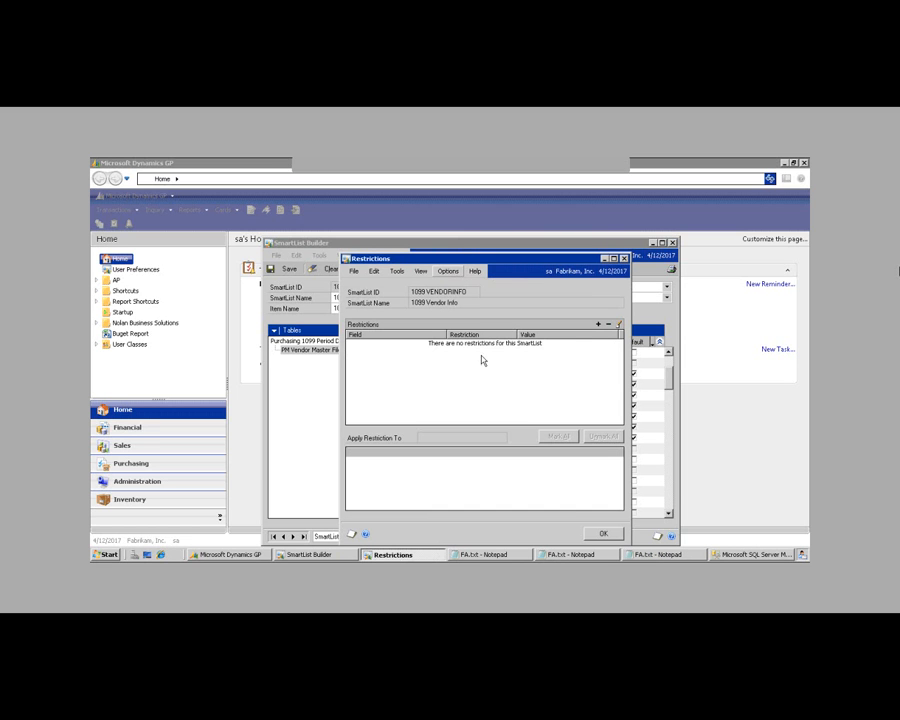
pyautogui.click(599, 325)
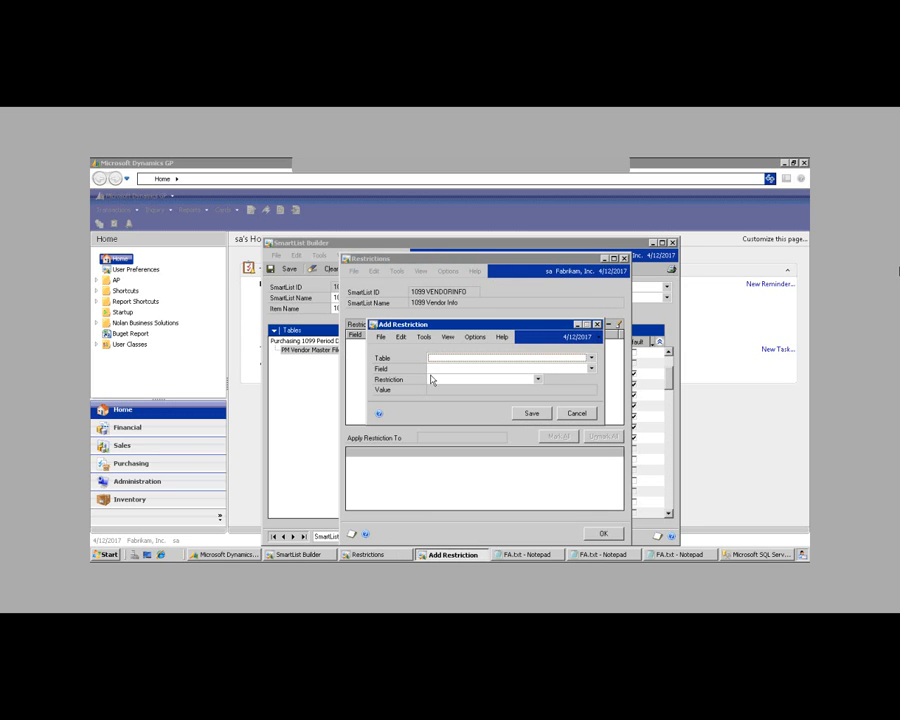
pyautogui.click(590, 361)
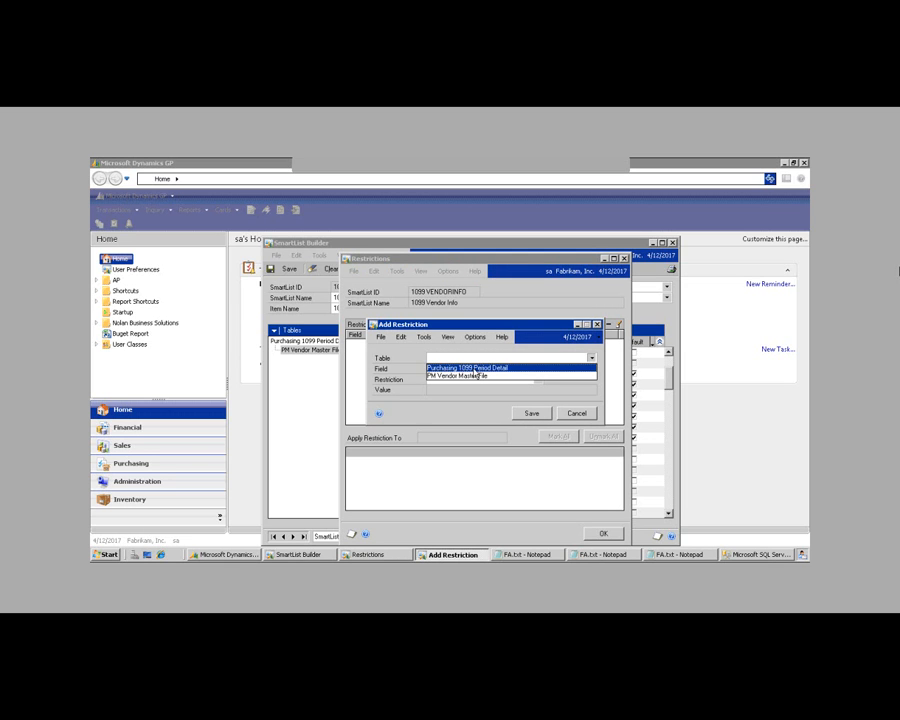
pyautogui.click(476, 370)
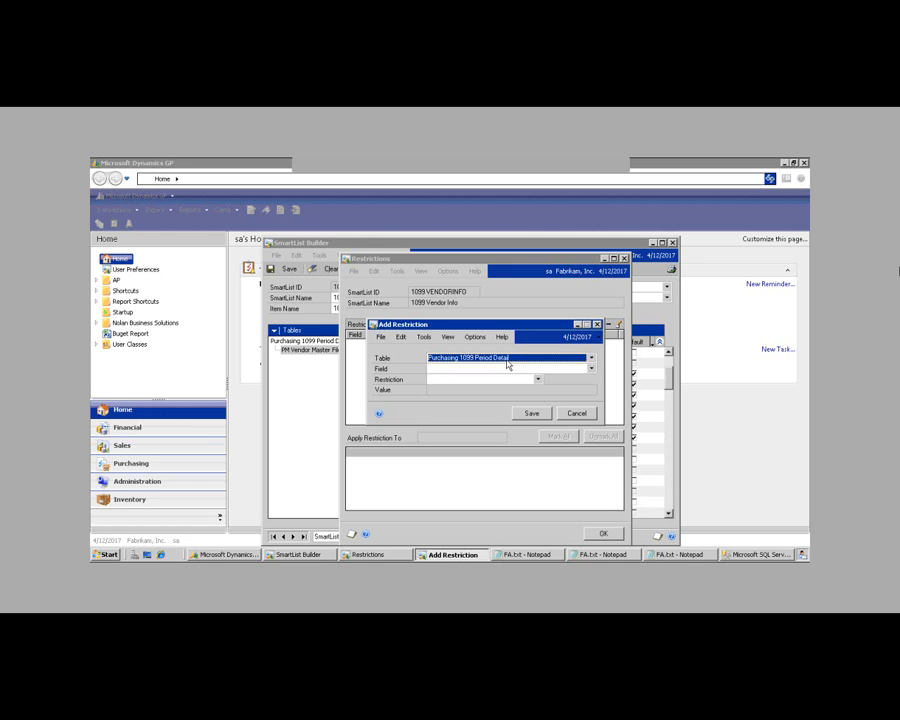
pyautogui.click(591, 371)
pyautogui.click(560, 378)
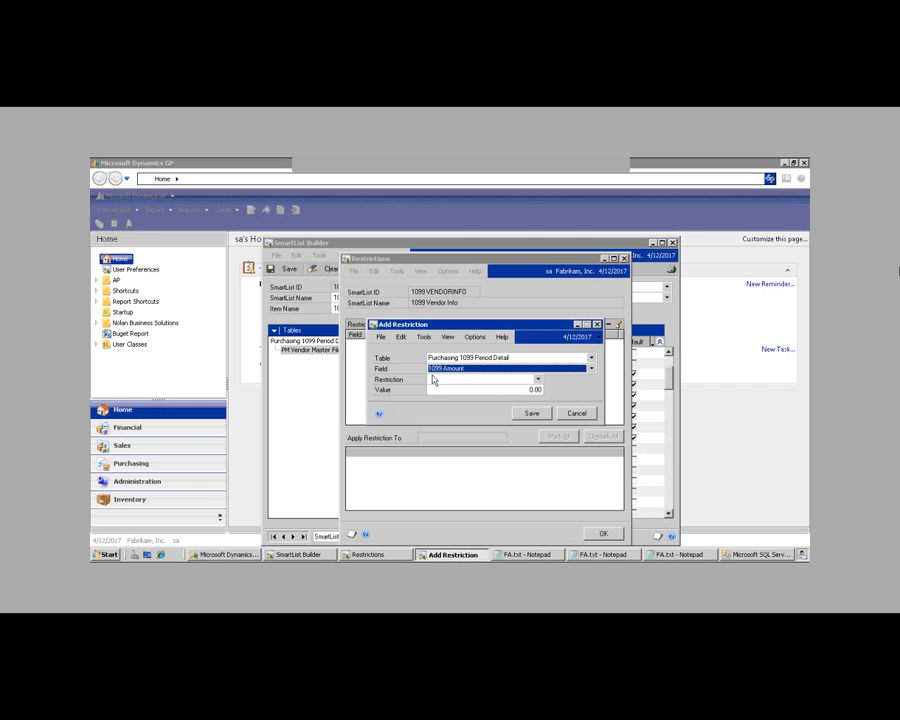
pyautogui.click(537, 381)
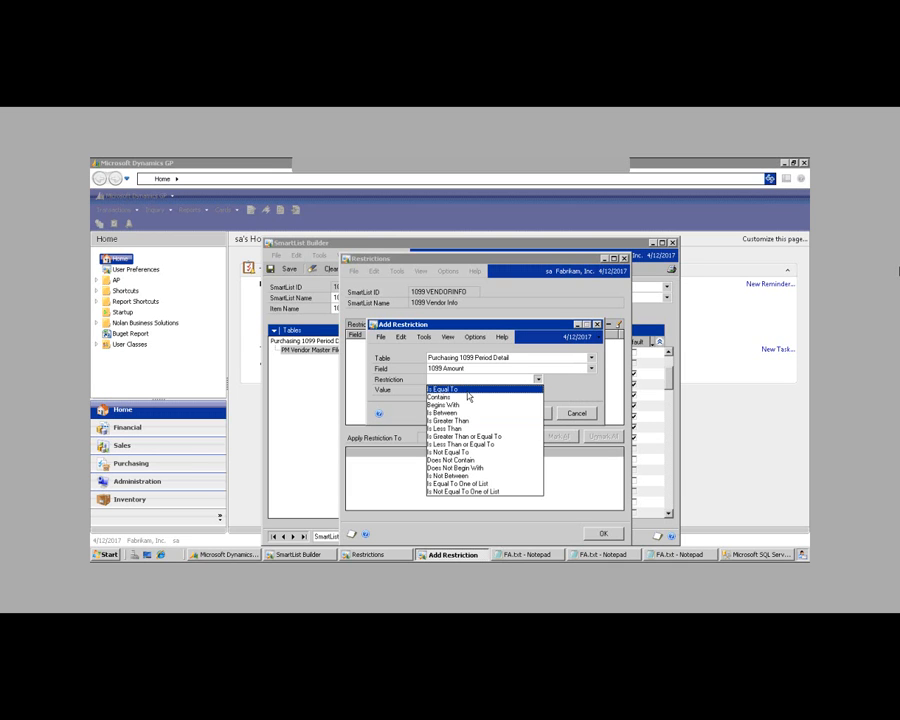
pyautogui.click(450, 420)
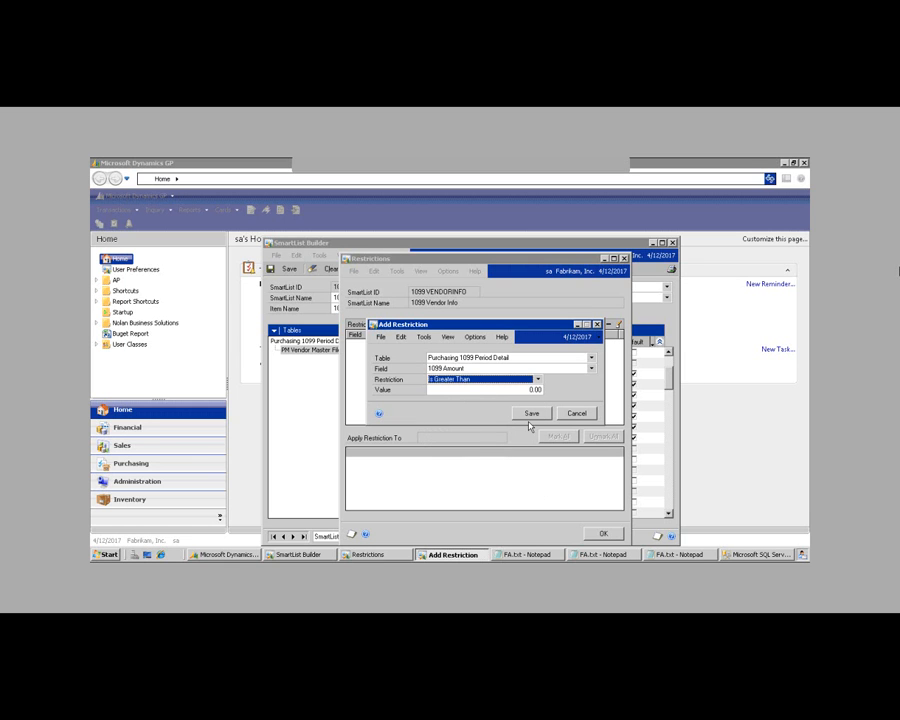
pyautogui.click(529, 414)
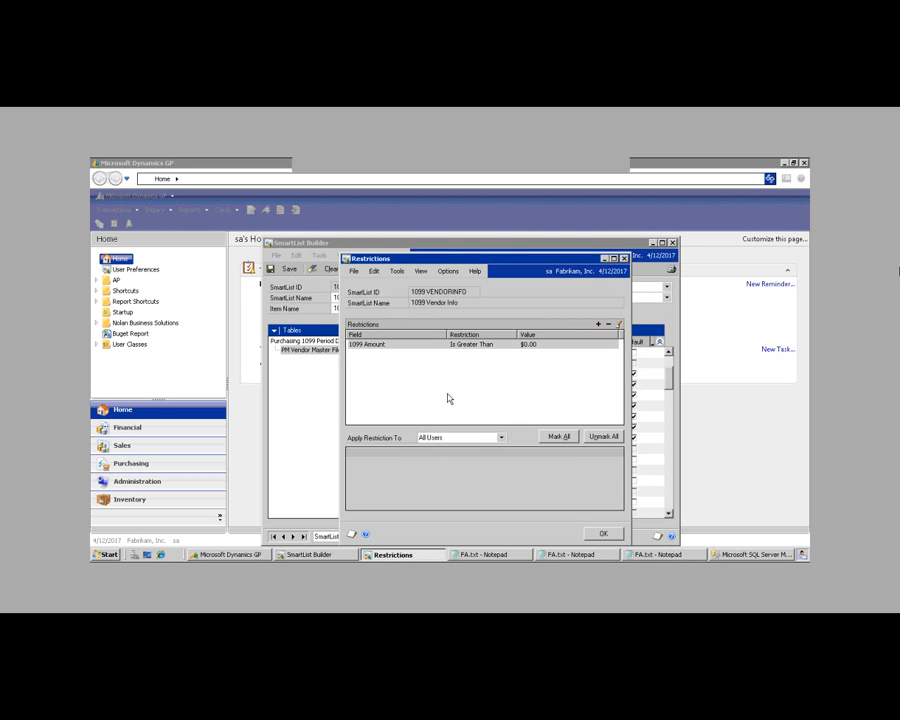
pyautogui.click(602, 533)
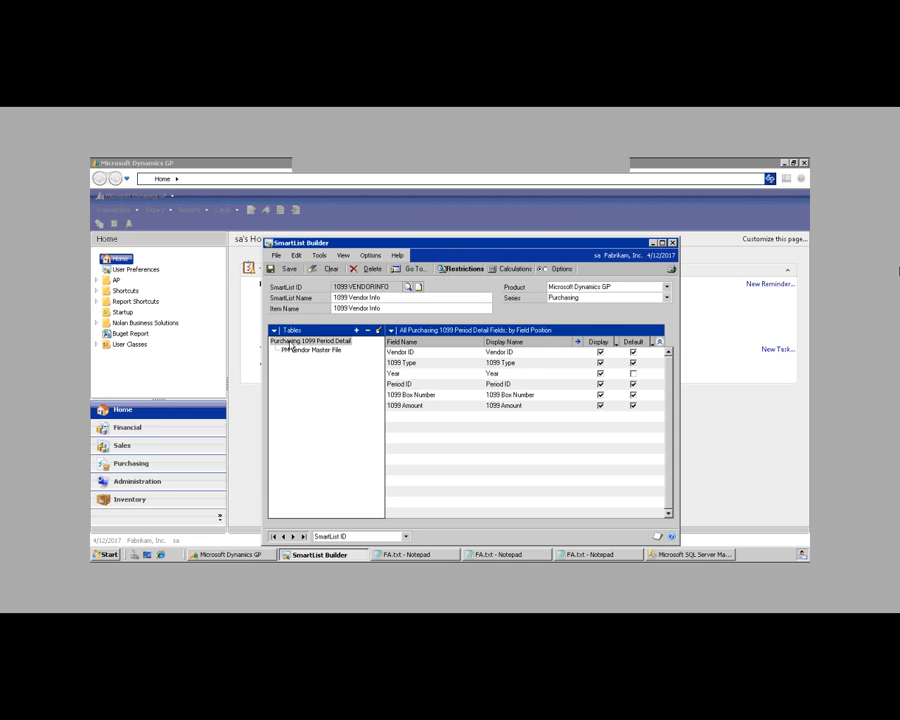
# Step: Turn the 1099 Vendor Info list into a Summary SmartList in its options
pyautogui.click(335, 341)
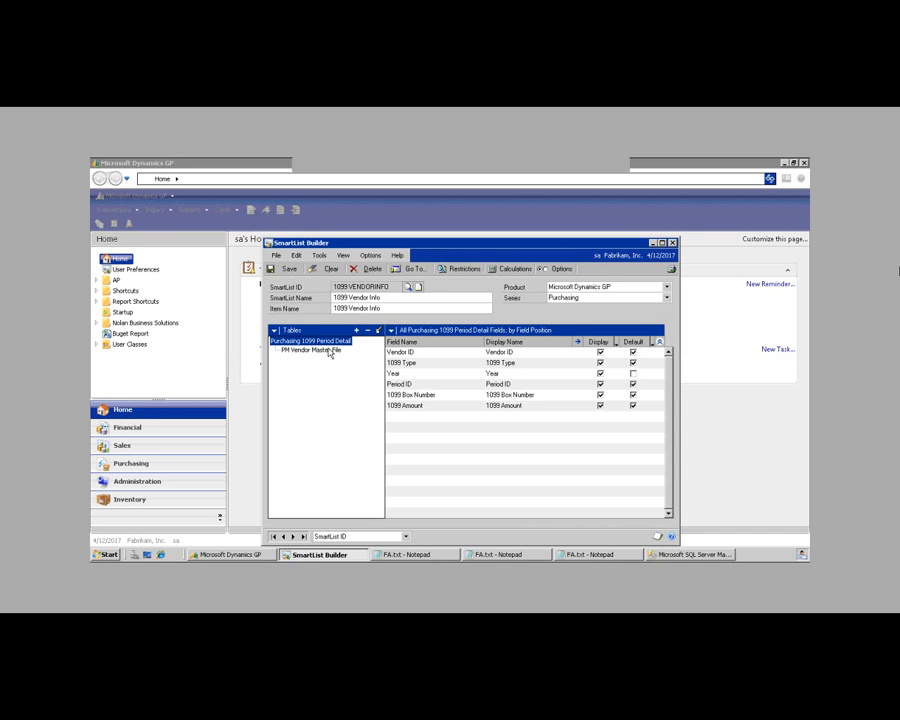
pyautogui.click(555, 269)
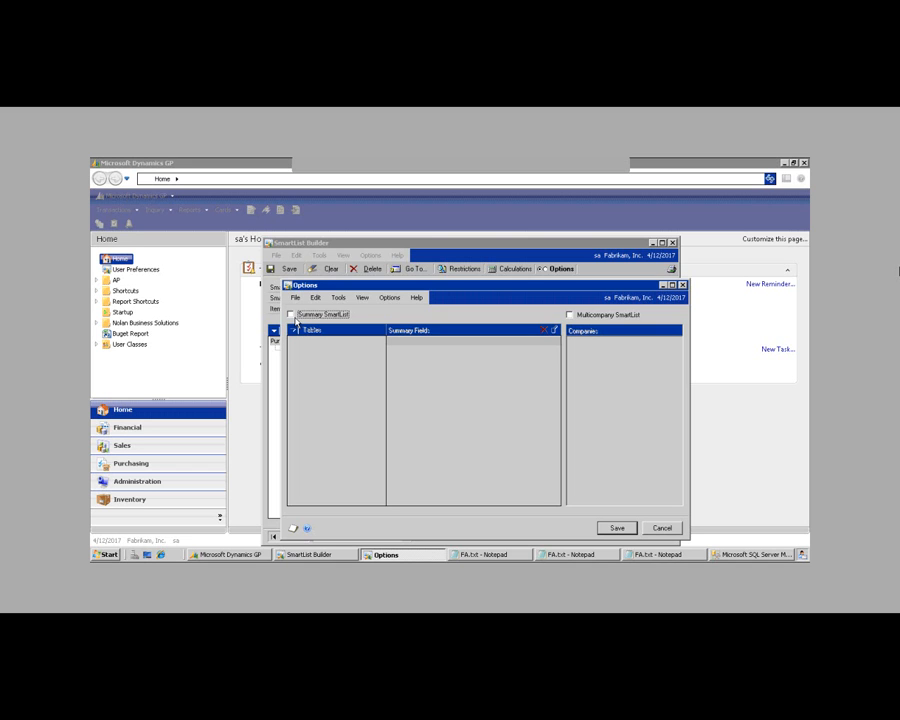
pyautogui.click(294, 318)
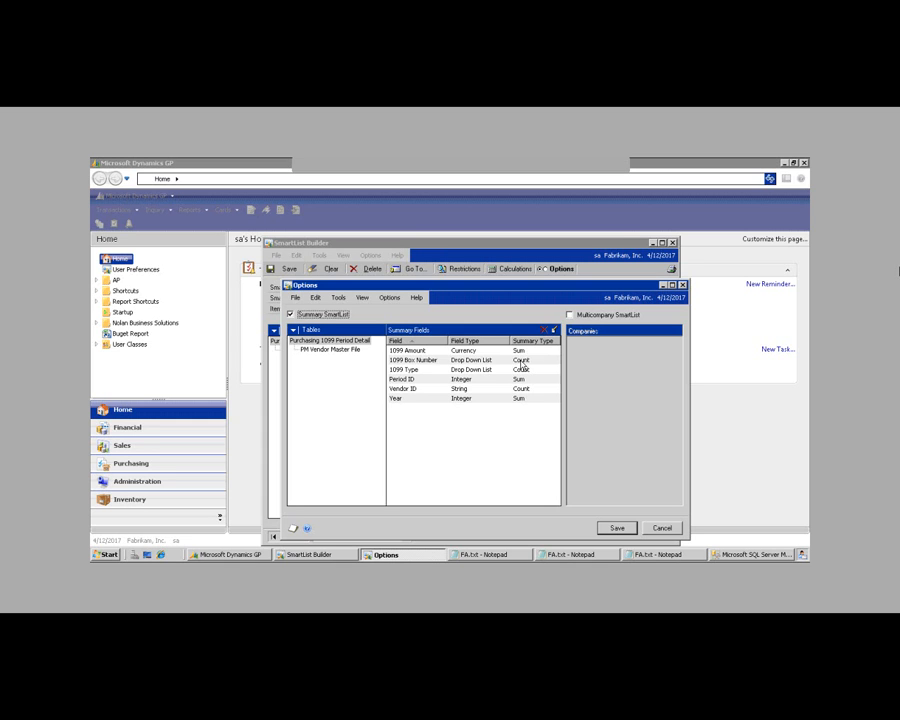
# Step: Set the summary method of 1099 Box Number and 1099 Type in Purchasing 1099 Period Detail to Group By
pyautogui.click(522, 364)
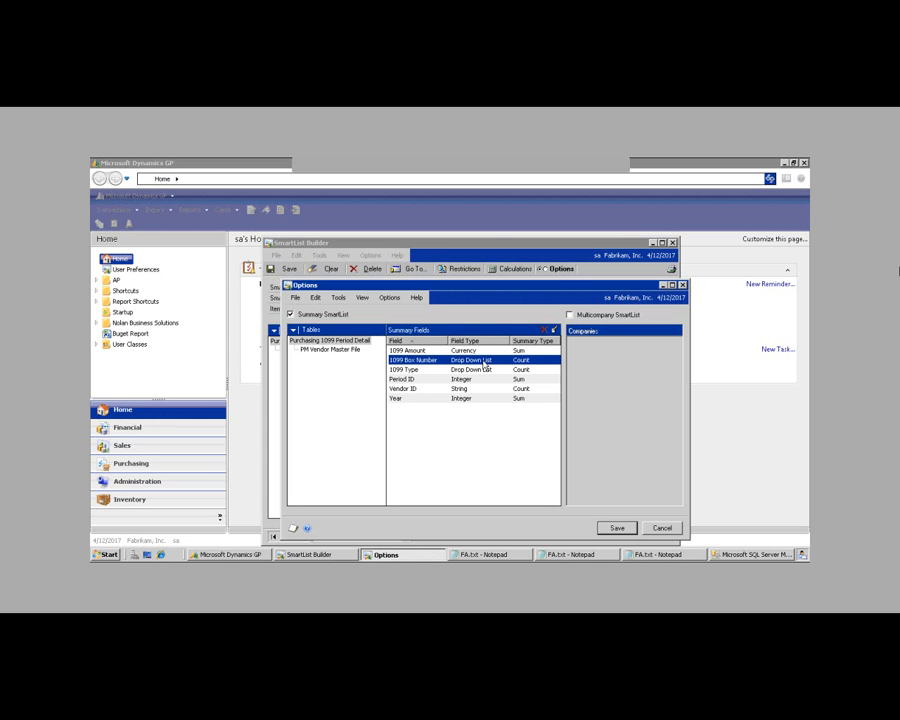
pyautogui.doubleClick(485, 363)
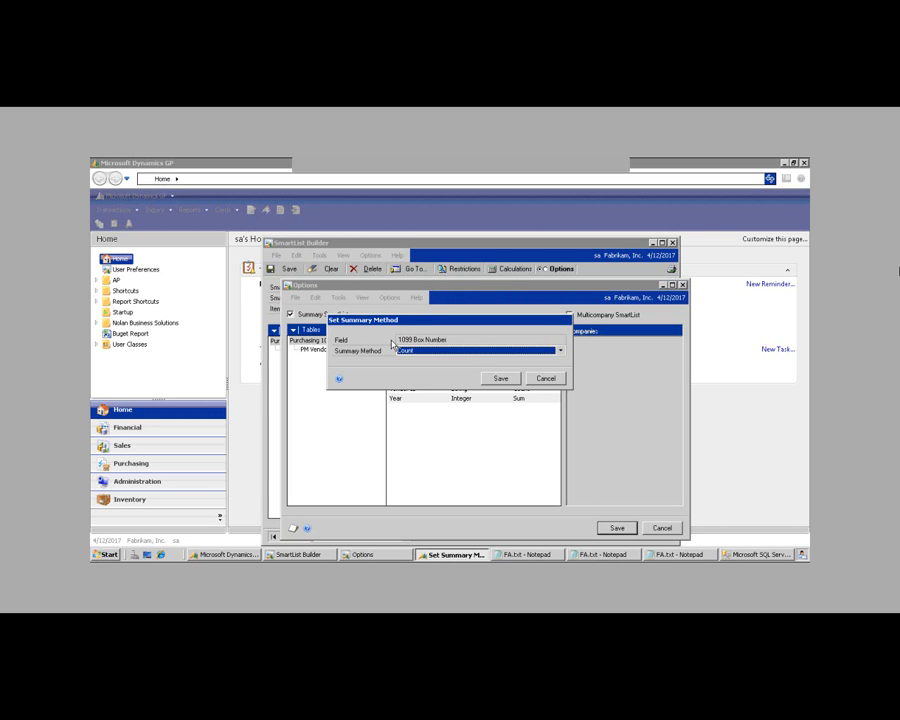
pyautogui.click(560, 350)
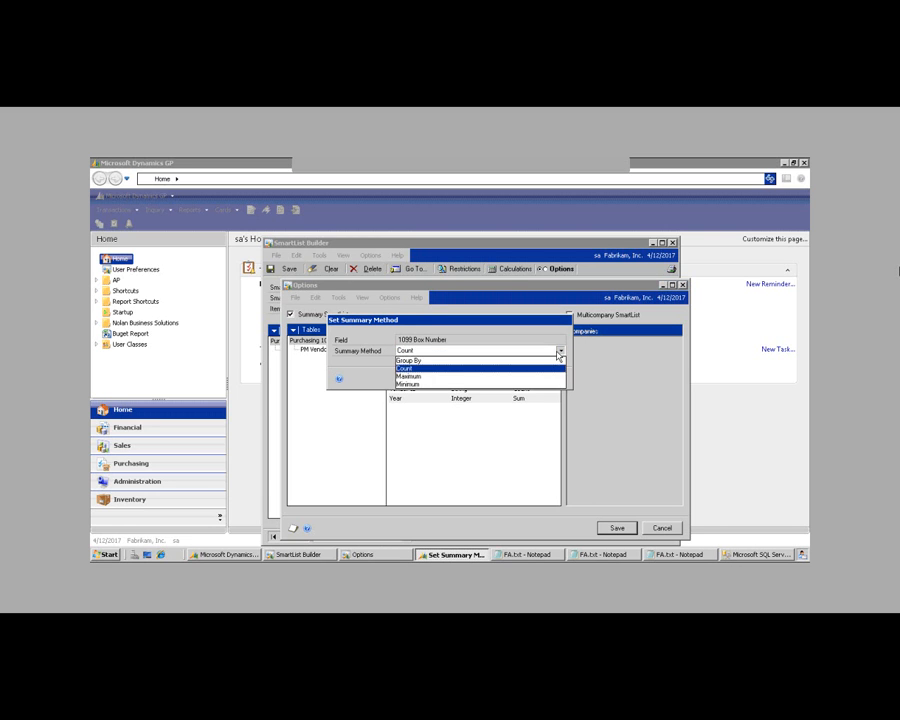
pyautogui.click(425, 362)
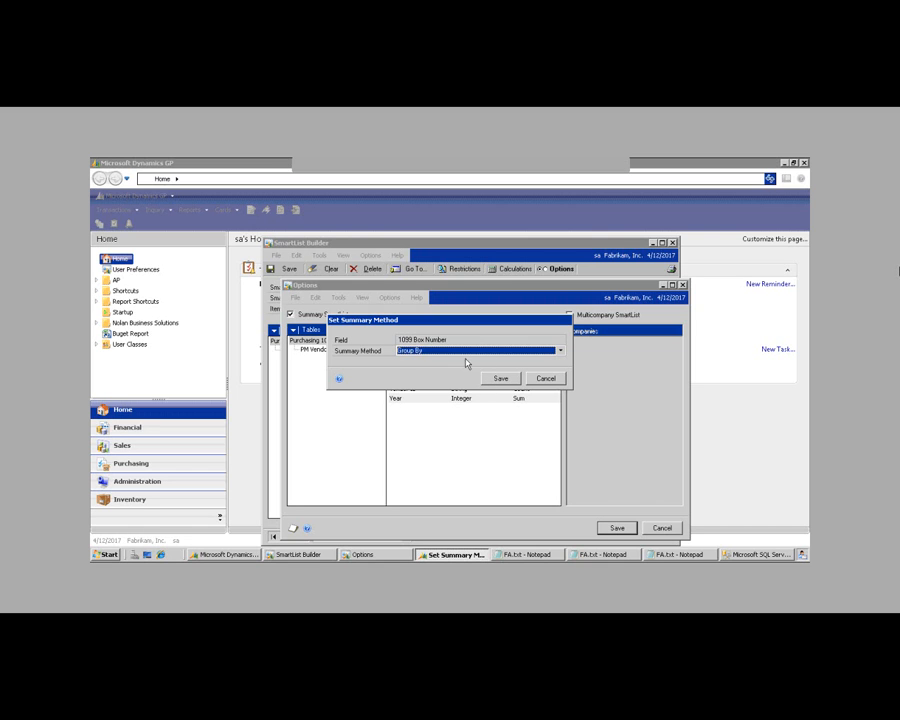
pyautogui.click(543, 378)
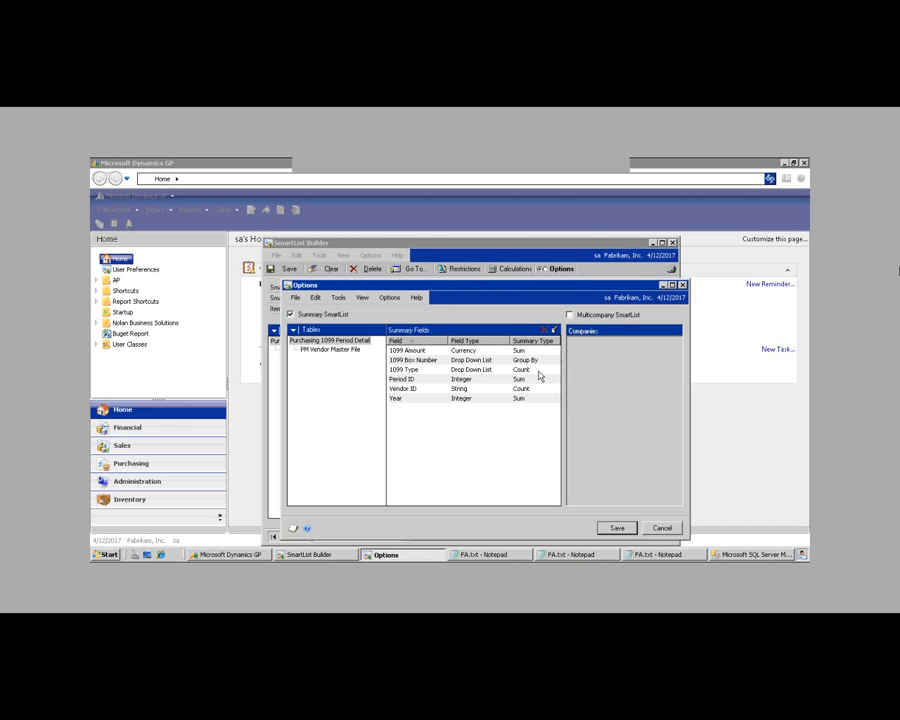
pyautogui.doubleClick(539, 376)
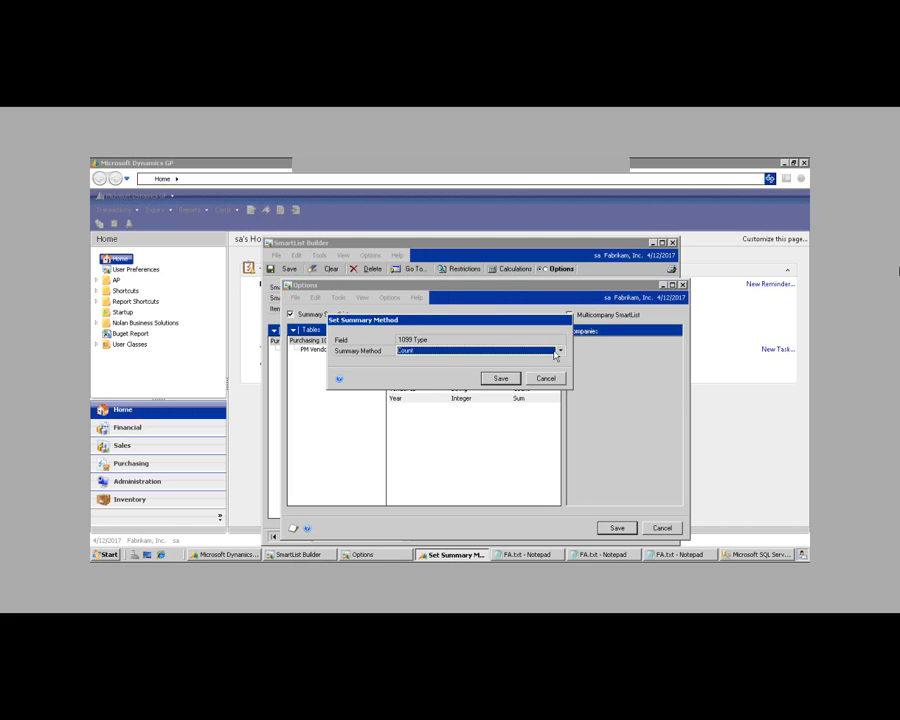
pyautogui.click(445, 351)
pyautogui.click(440, 360)
pyautogui.click(500, 376)
# Step: Set the summary method of Period ID and Vendor ID in Purchasing 1099 Period Detail to Group By
pyautogui.doubleClick(531, 380)
pyautogui.click(446, 351)
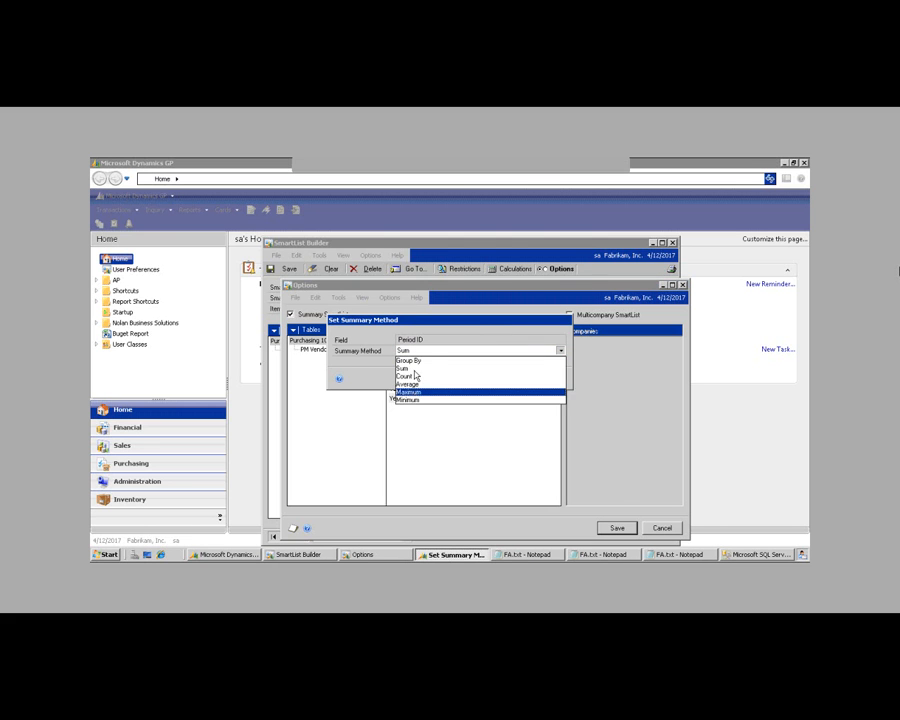
pyautogui.click(440, 360)
pyautogui.click(514, 380)
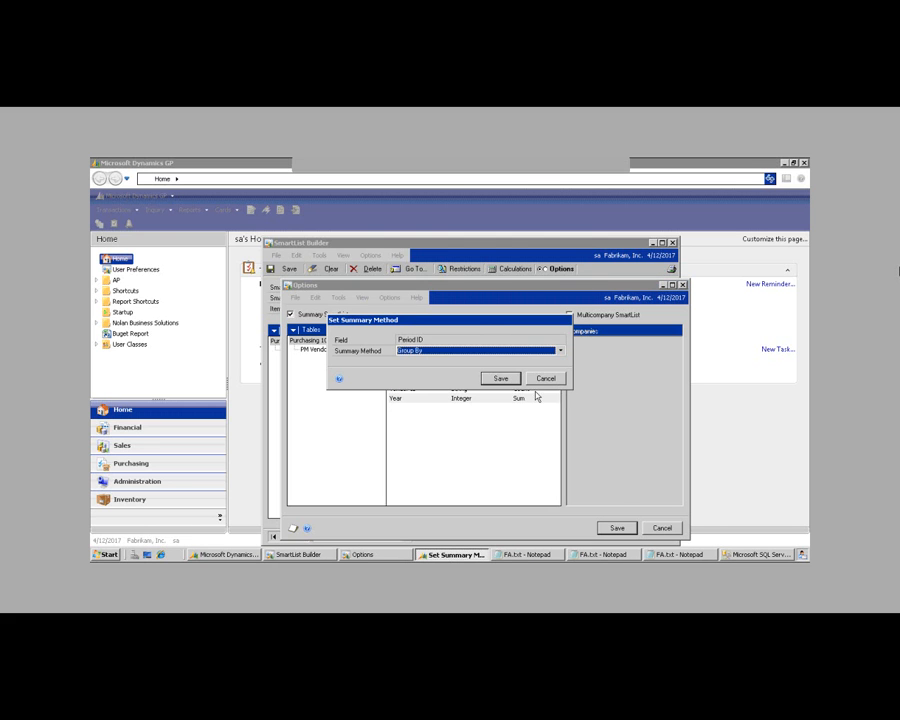
pyautogui.doubleClick(535, 390)
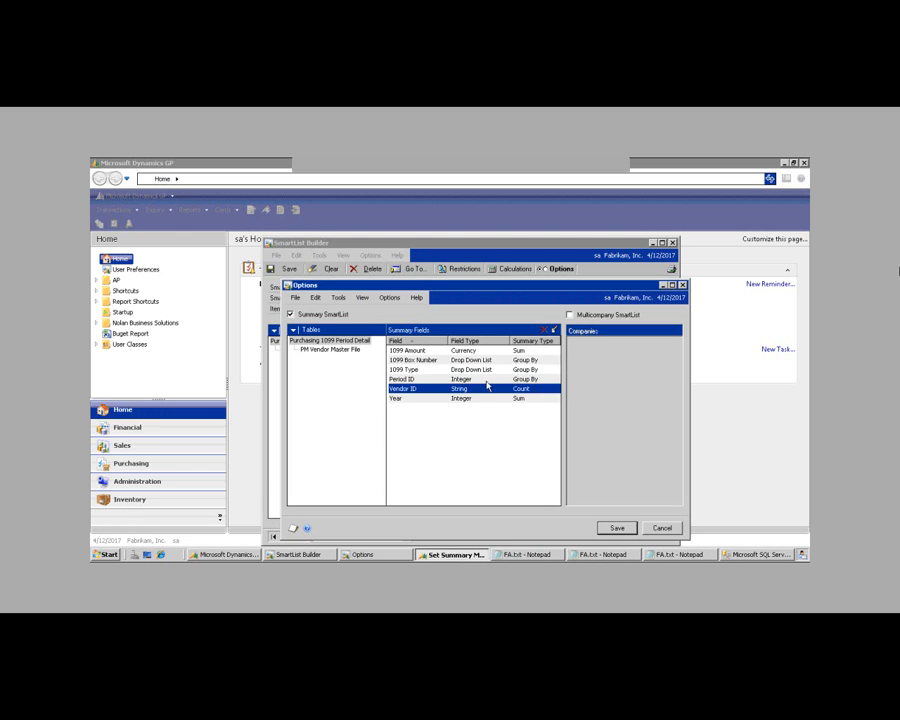
pyautogui.click(560, 351)
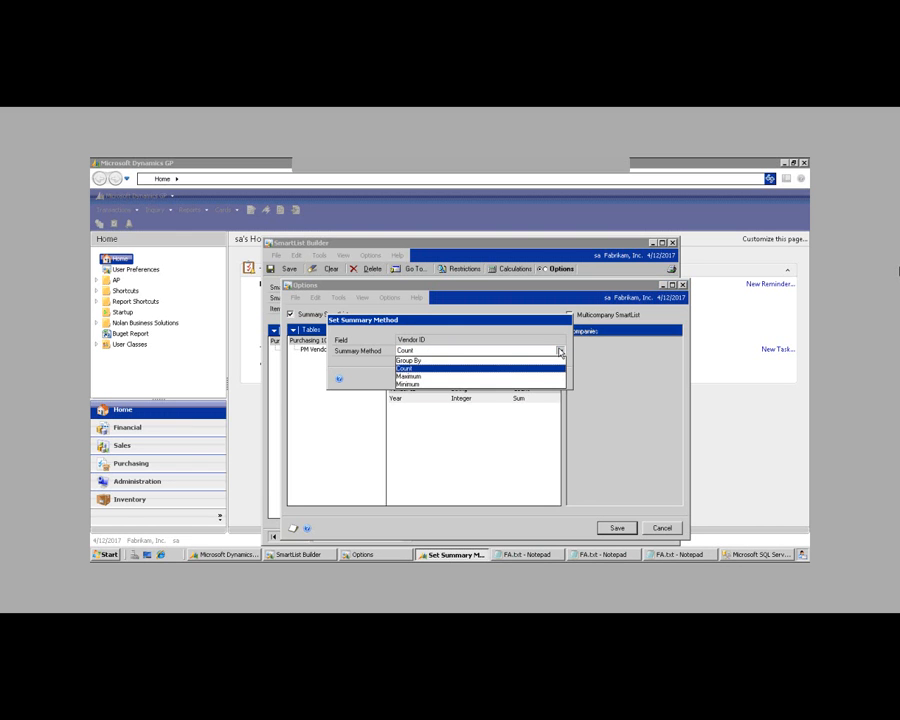
pyautogui.click(409, 360)
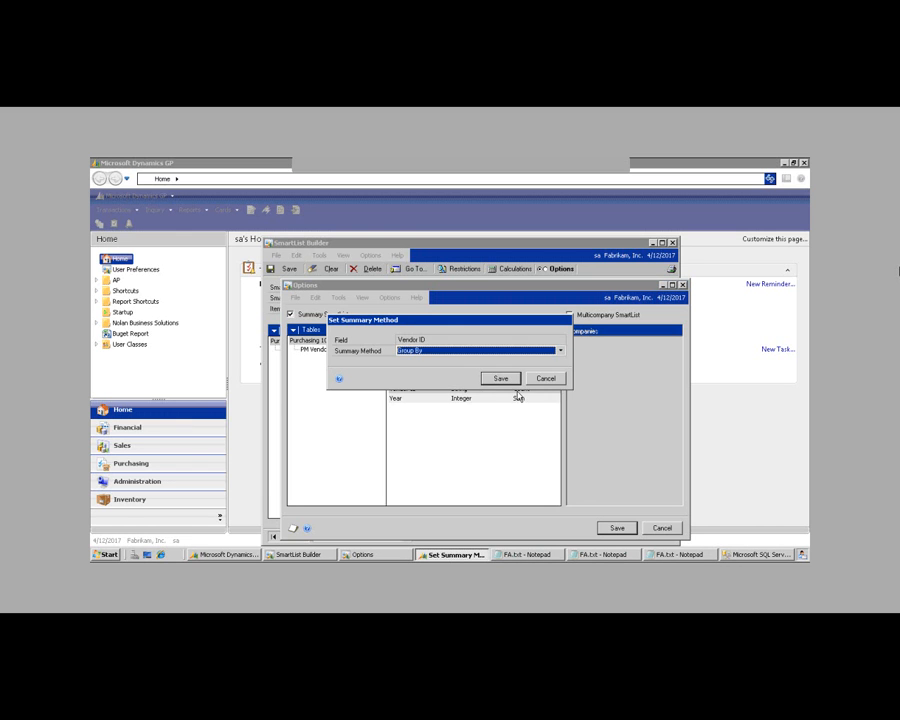
pyautogui.click(497, 376)
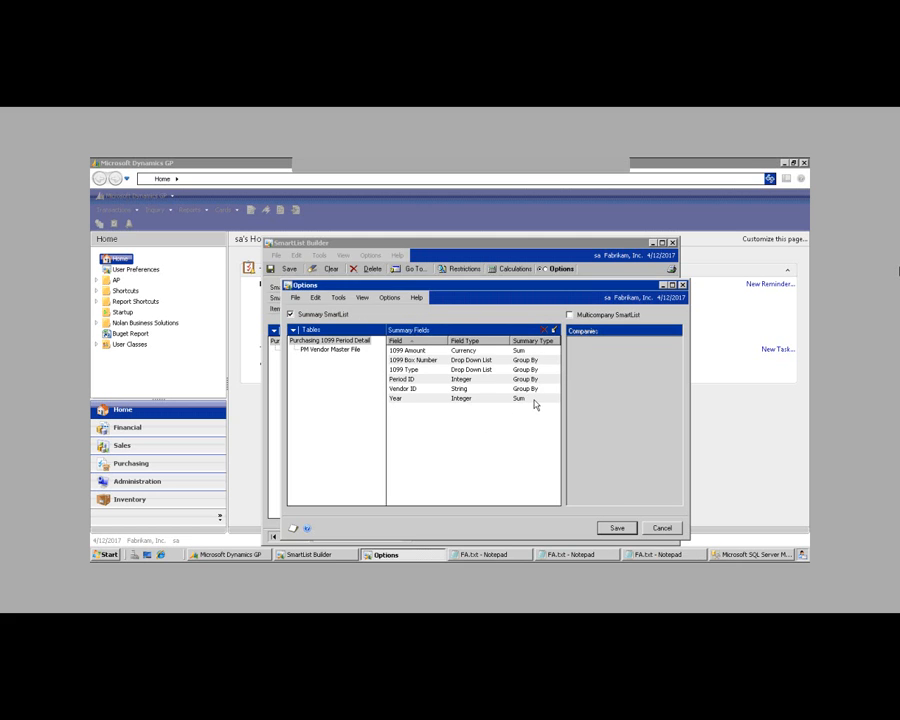
# Step: Set the summary method of the Year field in Purchasing 1099 Period Detail to Group By
pyautogui.doubleClick(534, 400)
pyautogui.click(561, 351)
pyautogui.click(436, 361)
pyautogui.click(498, 377)
# Step: Set the summary method of the Address 1 field in PM Vendor Master File to Maximum
pyautogui.click(340, 350)
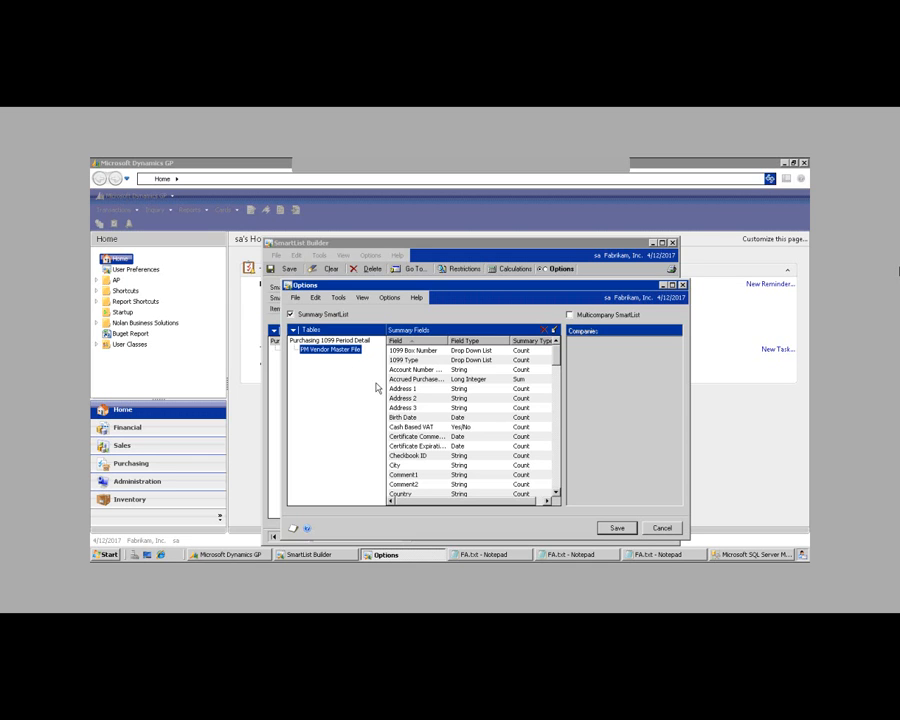
pyautogui.doubleClick(514, 391)
pyautogui.click(560, 351)
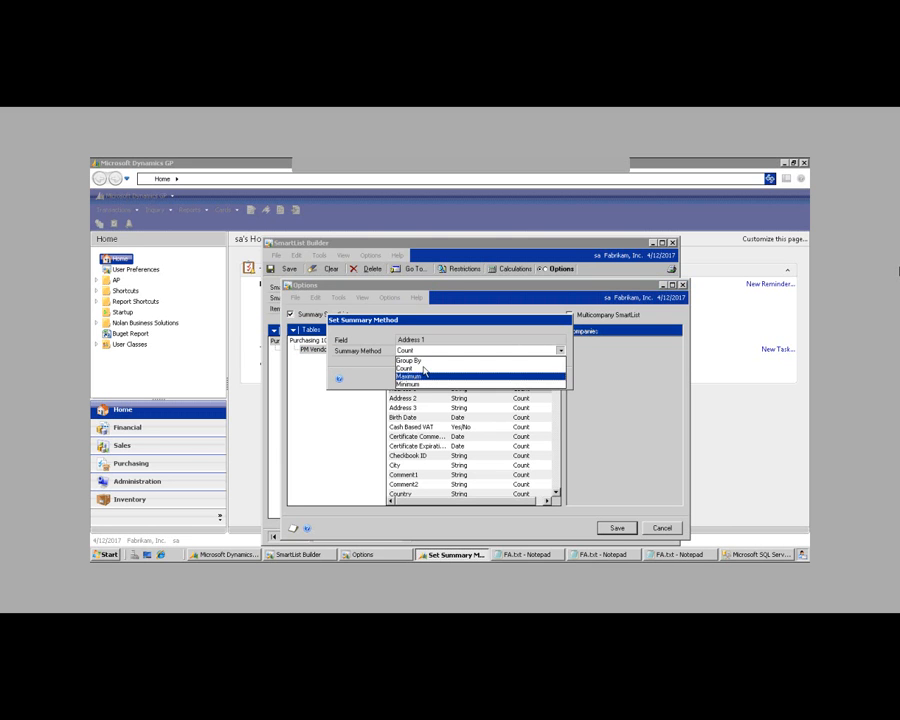
pyautogui.click(420, 376)
pyautogui.click(499, 378)
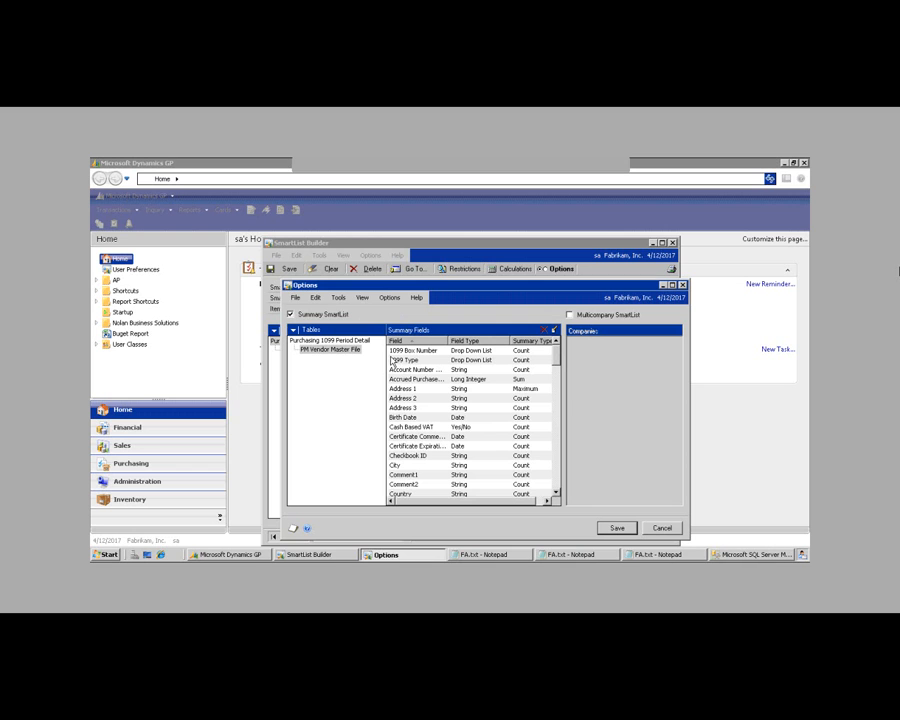
# Step: Sort the vendor master summary fields by name in descending order and set Zip Code and Writeoff to Maximum
pyautogui.click(417, 342)
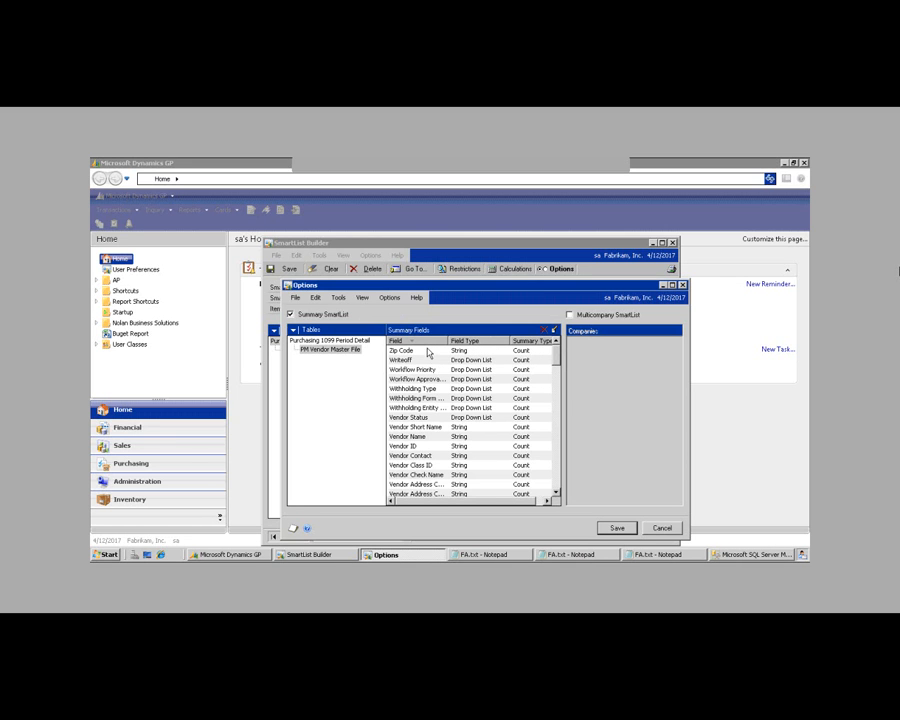
pyautogui.click(541, 351)
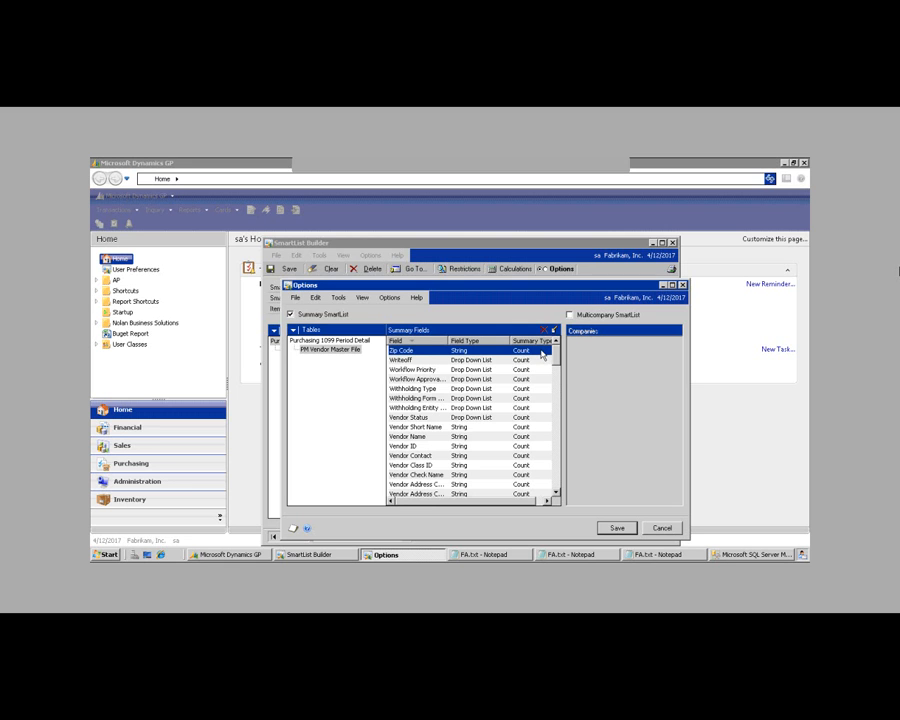
pyautogui.doubleClick(541, 351)
pyautogui.click(430, 350)
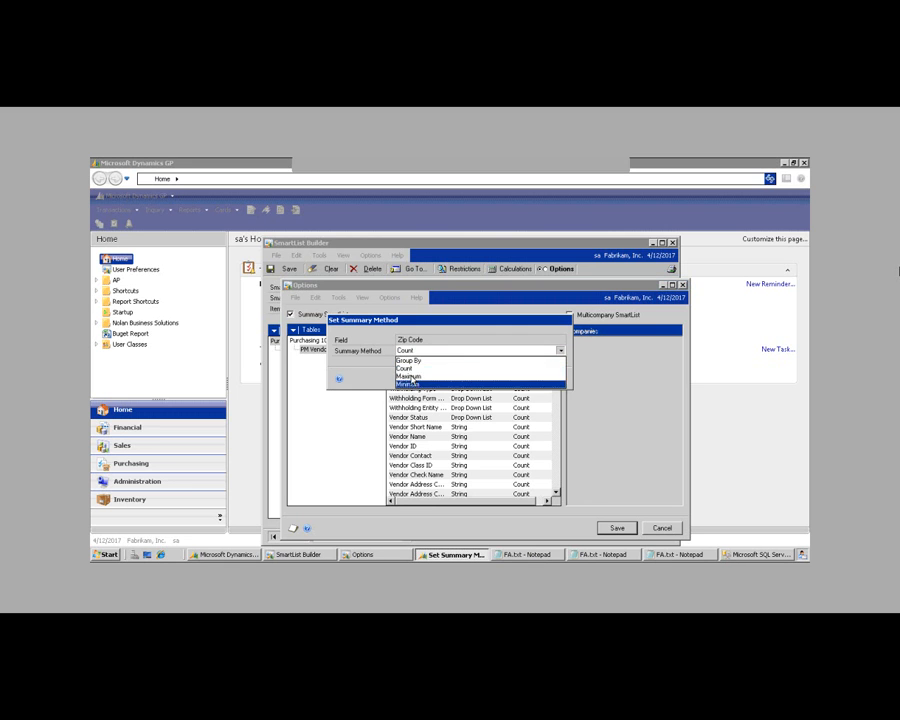
pyautogui.click(408, 376)
pyautogui.click(498, 377)
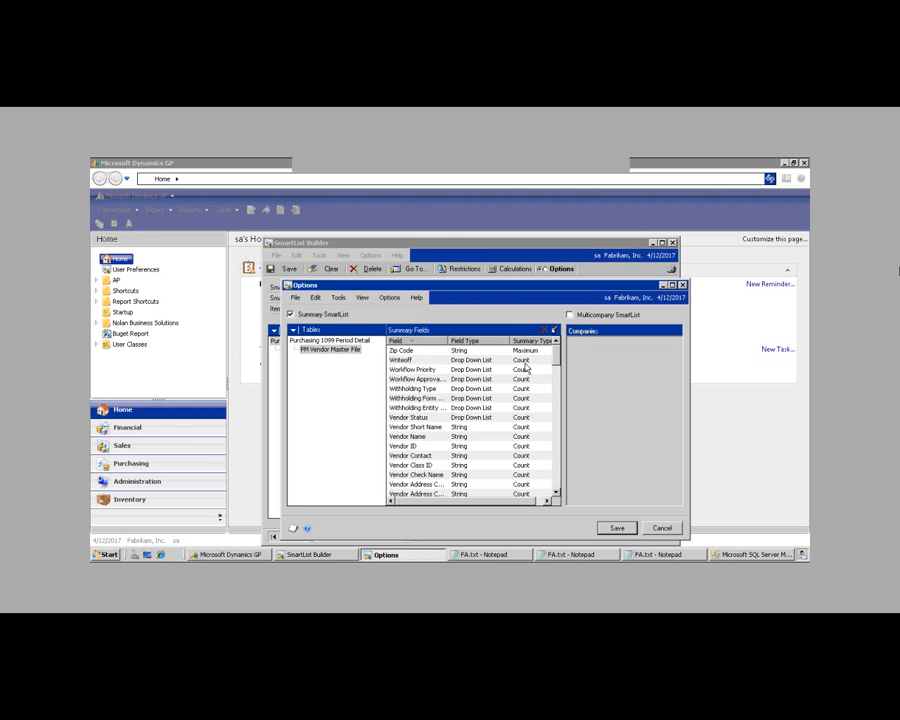
pyautogui.doubleClick(523, 362)
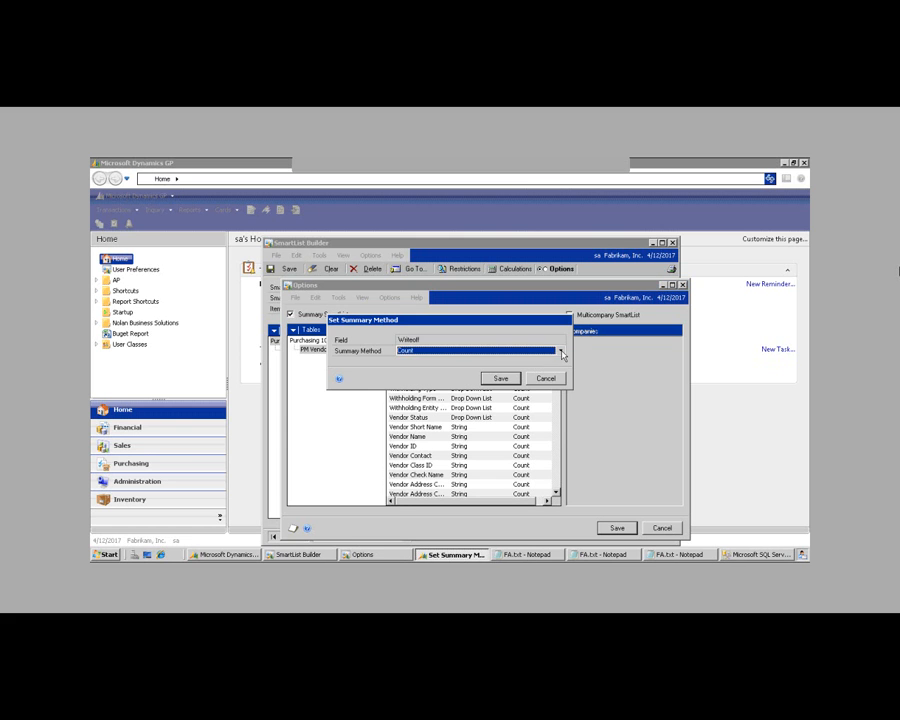
pyautogui.click(561, 351)
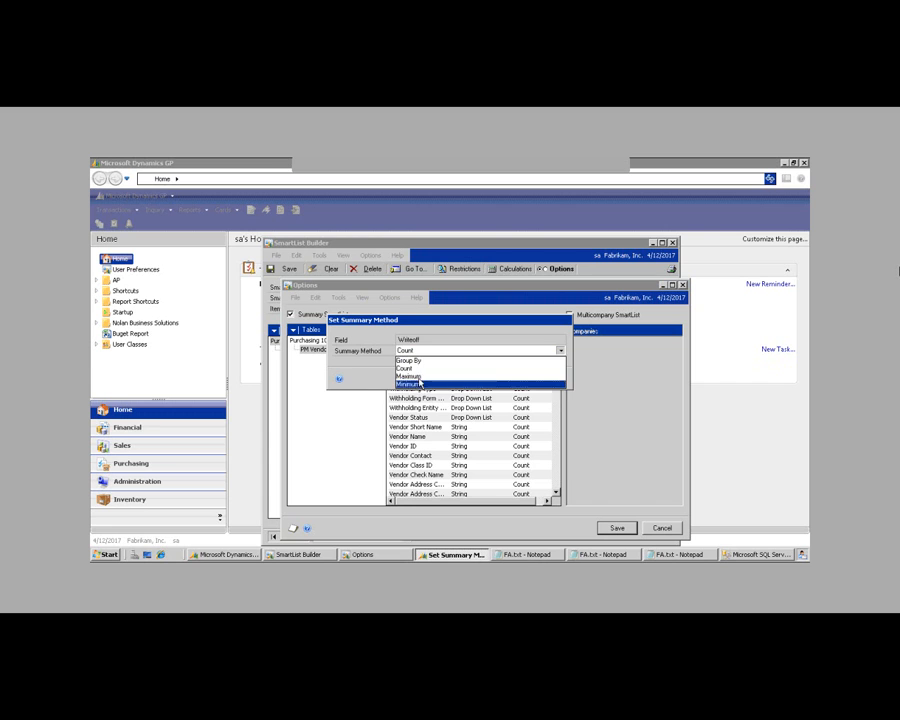
pyautogui.click(410, 376)
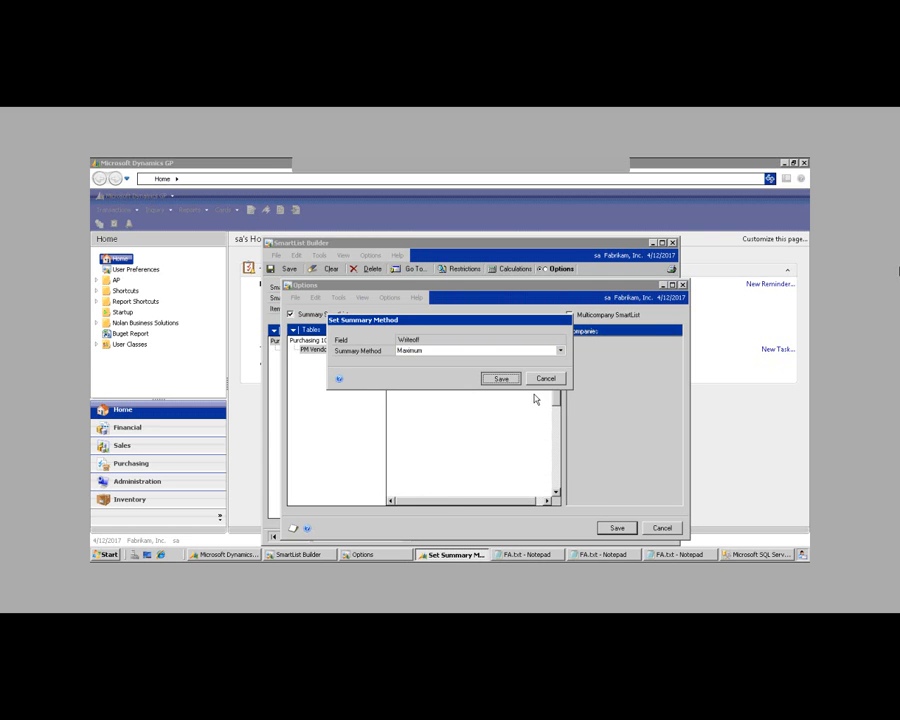
pyautogui.click(501, 378)
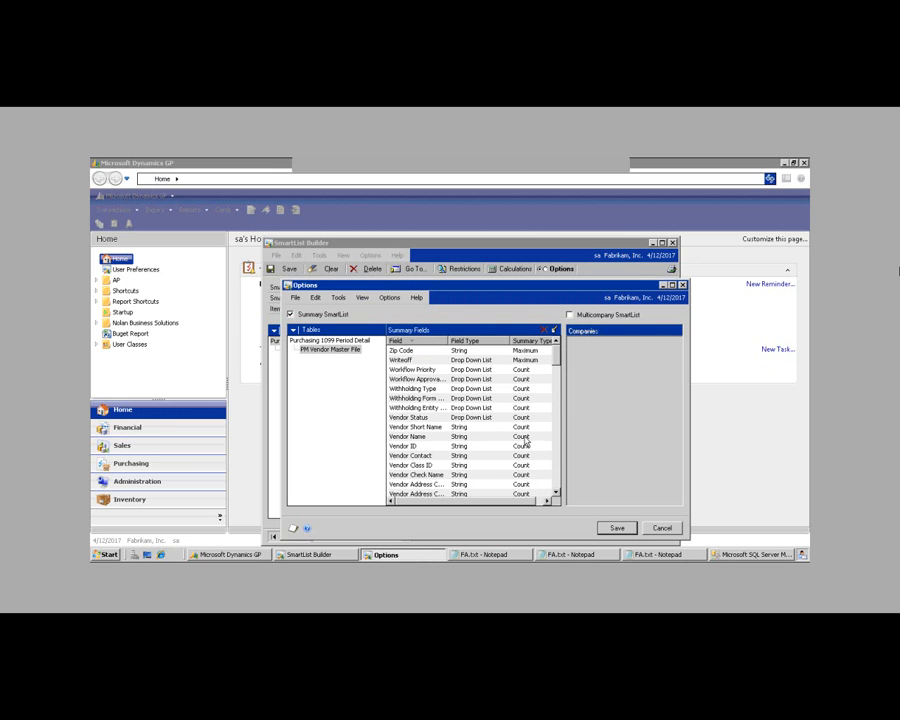
# Step: Set the summary method of Vendor Name and Vendor ID in PM Vendor Master File to Maximum
pyautogui.doubleClick(428, 437)
pyautogui.click(561, 352)
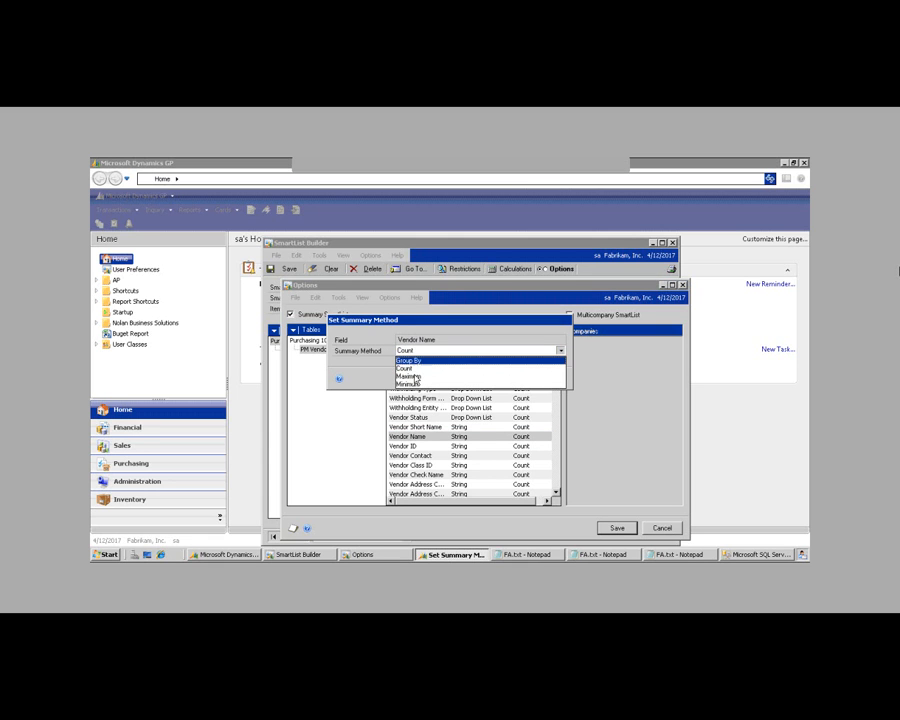
pyautogui.click(493, 380)
pyautogui.click(497, 379)
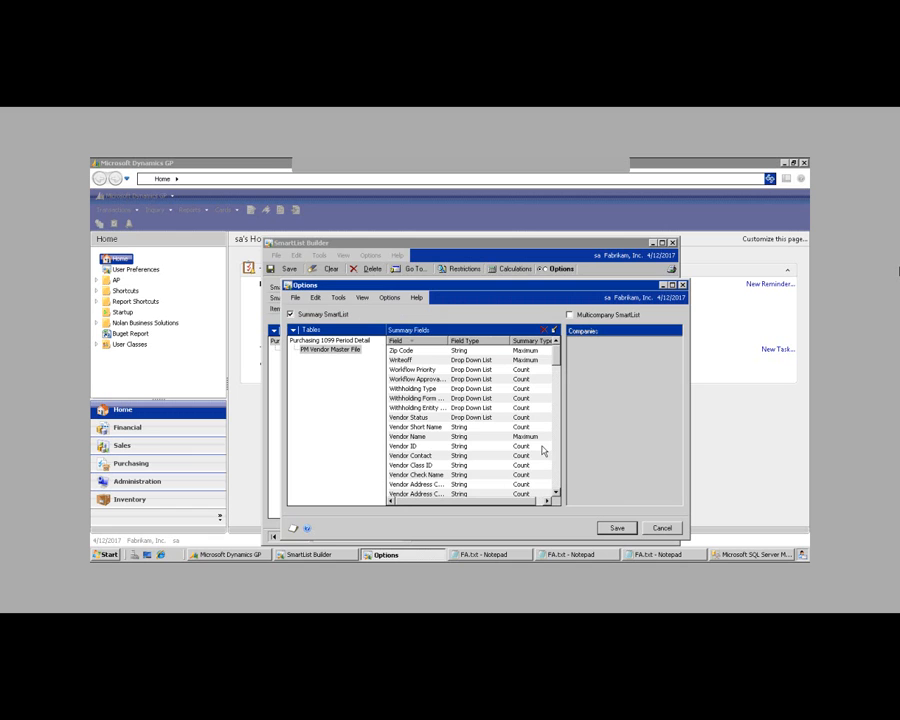
pyautogui.doubleClick(541, 446)
pyautogui.click(561, 351)
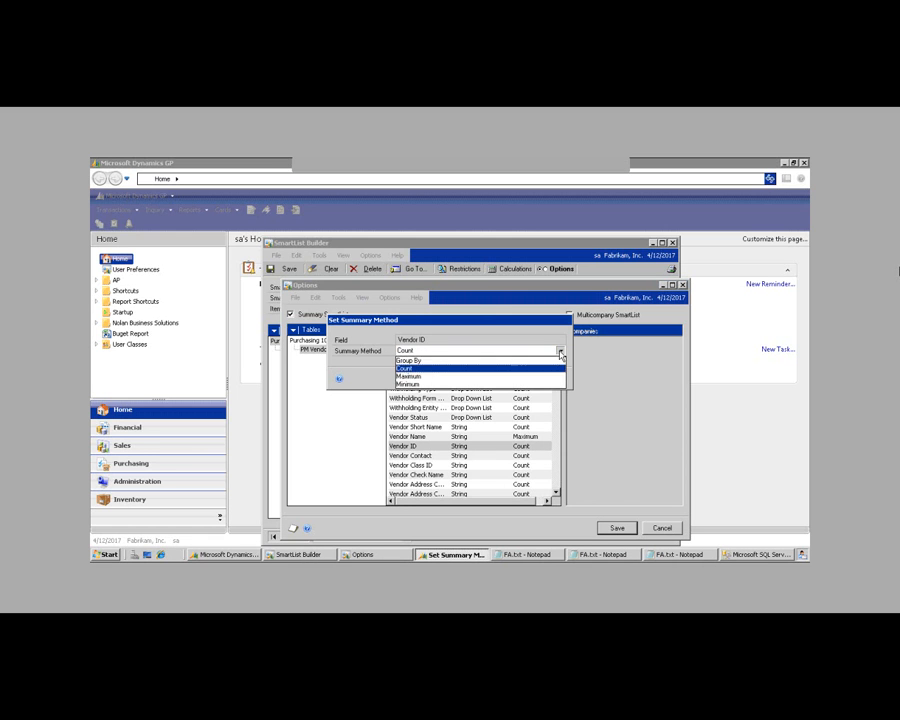
pyautogui.click(405, 376)
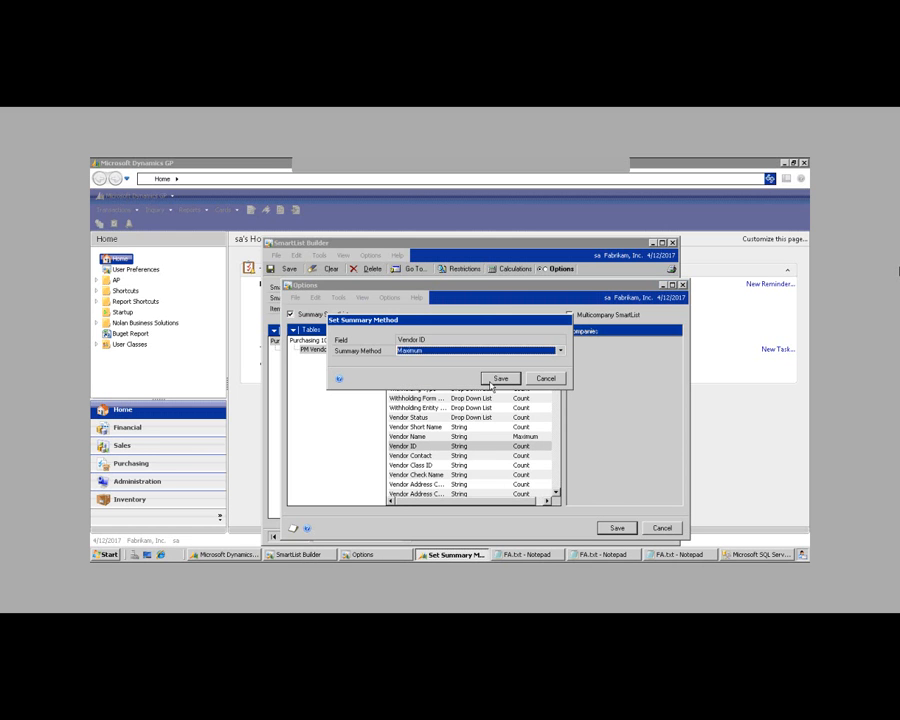
pyautogui.click(494, 381)
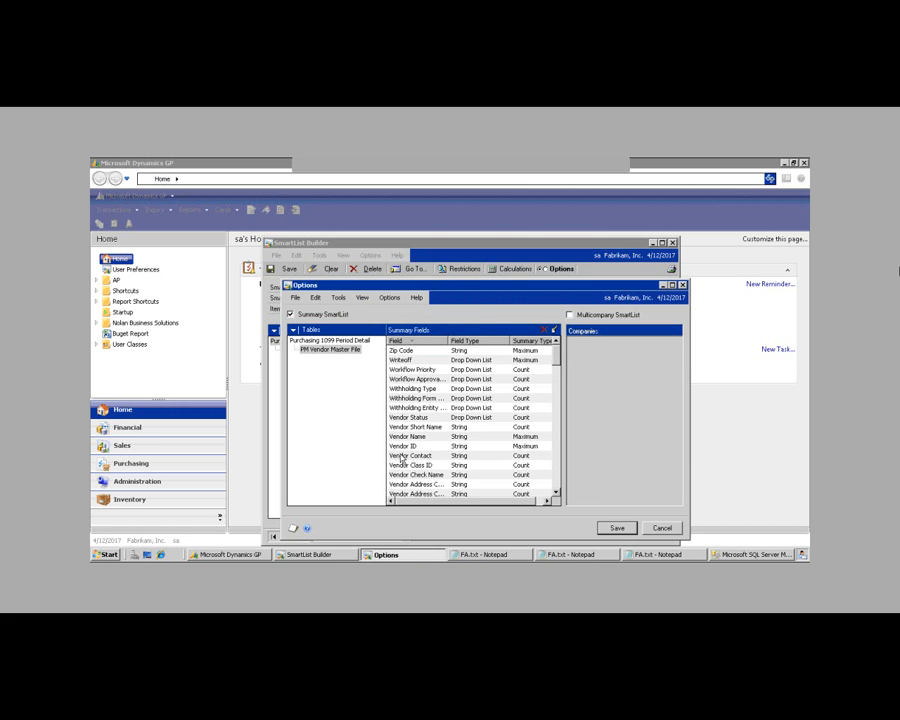
# Step: Set the summary method of Vendor Contact and Vendor Check Name in PM Vendor Master File to Maximum
pyautogui.doubleClick(542, 456)
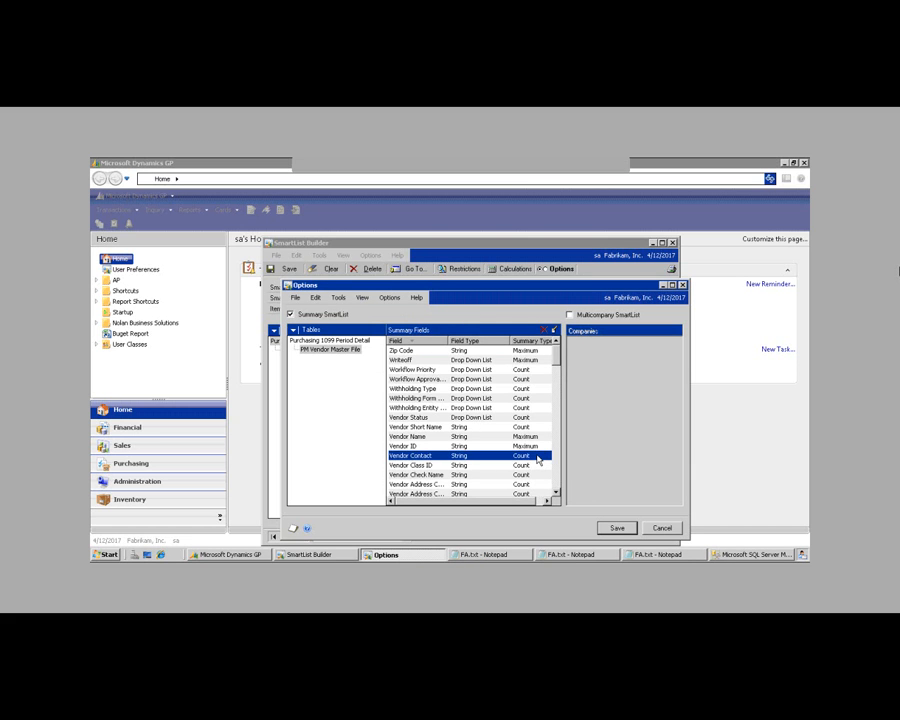
pyautogui.click(560, 350)
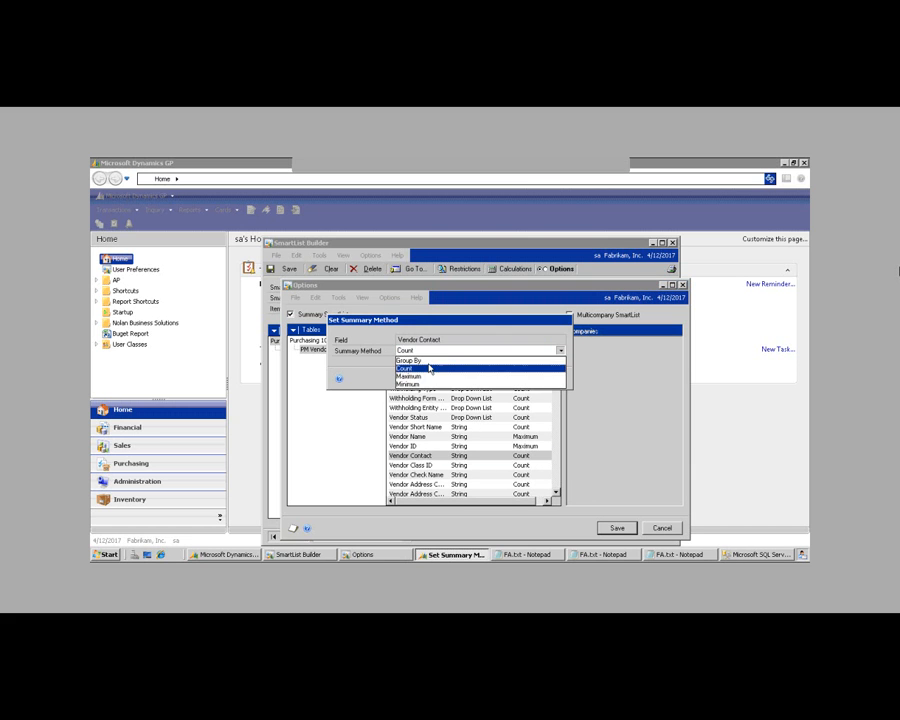
pyautogui.click(487, 376)
pyautogui.click(495, 376)
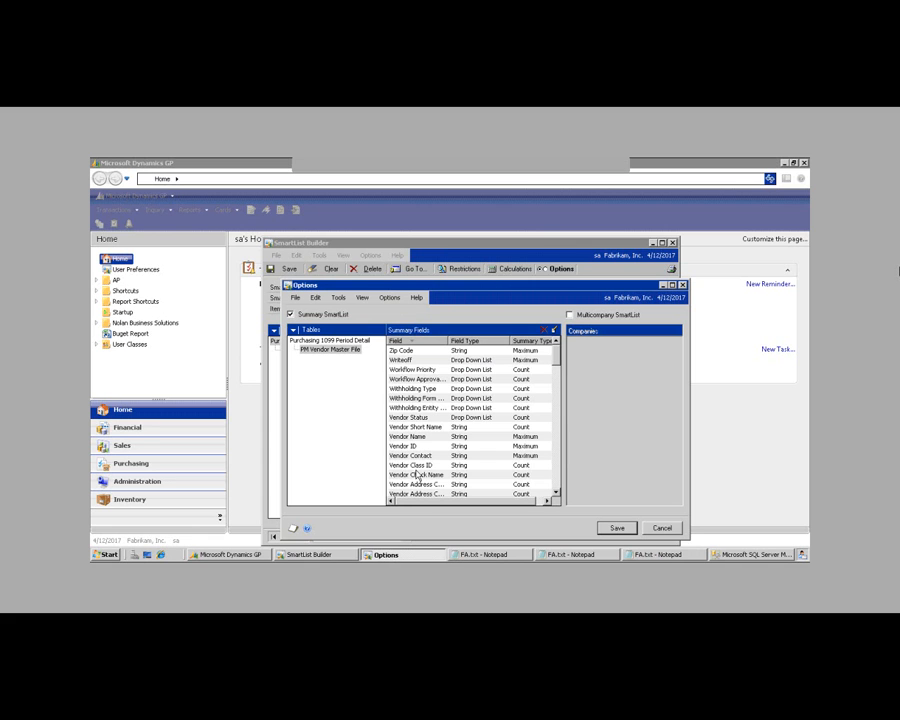
pyautogui.doubleClick(524, 475)
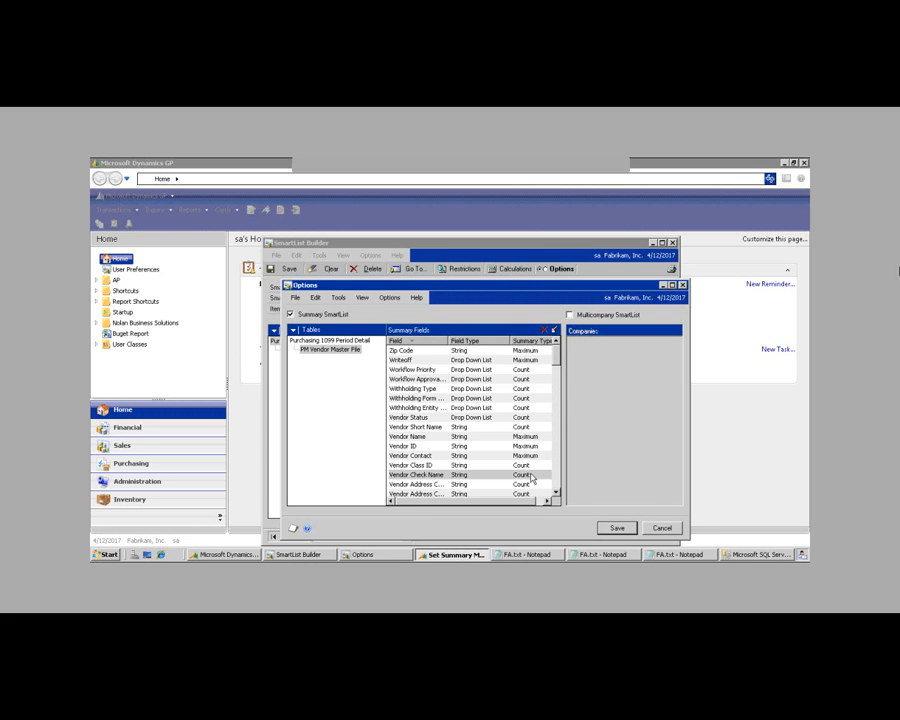
pyautogui.click(560, 350)
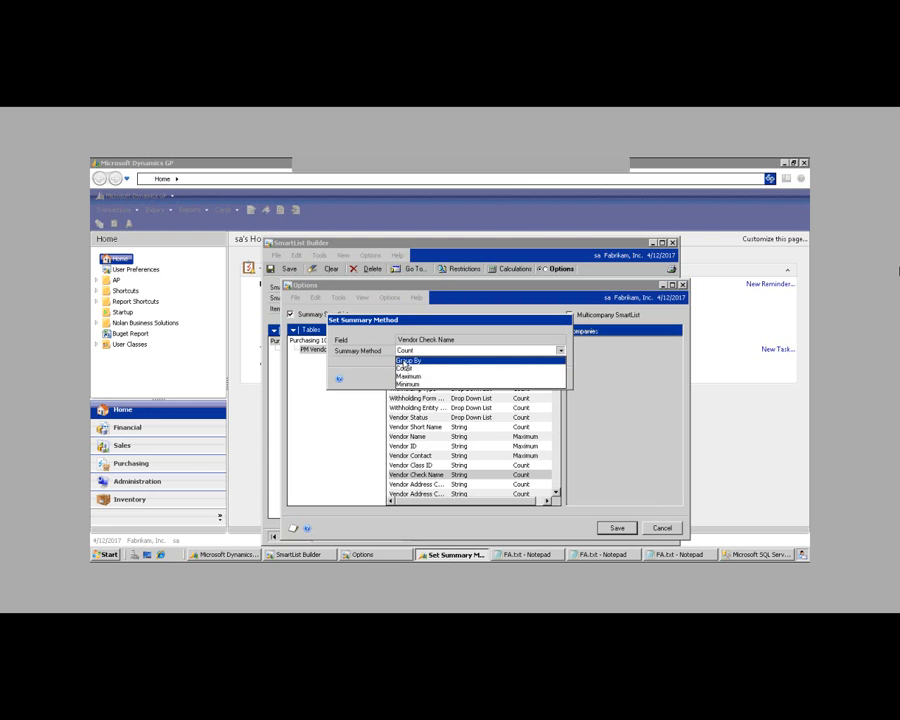
pyautogui.click(404, 376)
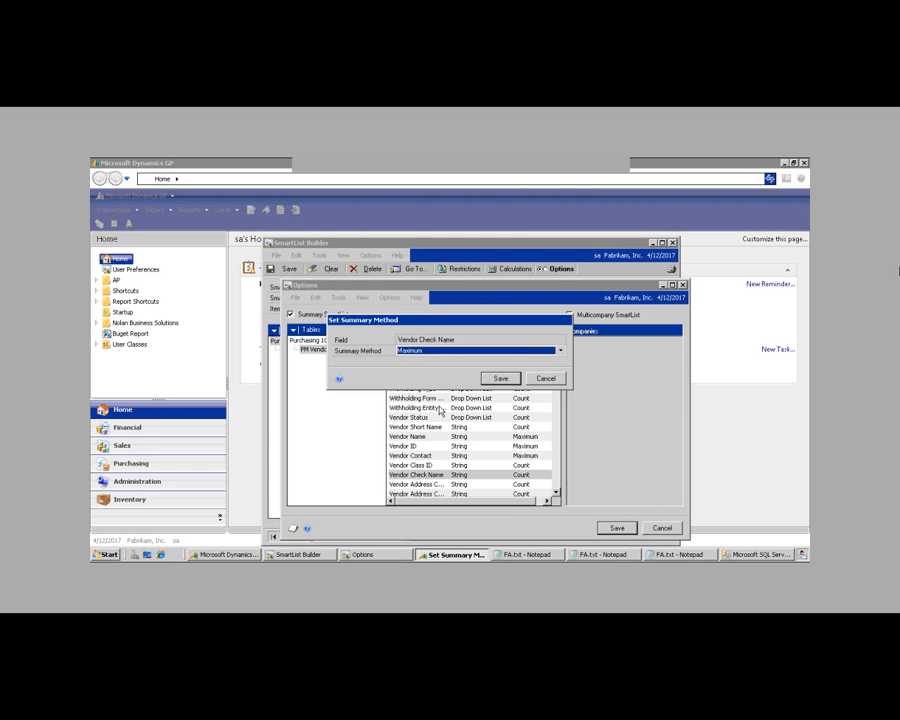
pyautogui.click(501, 377)
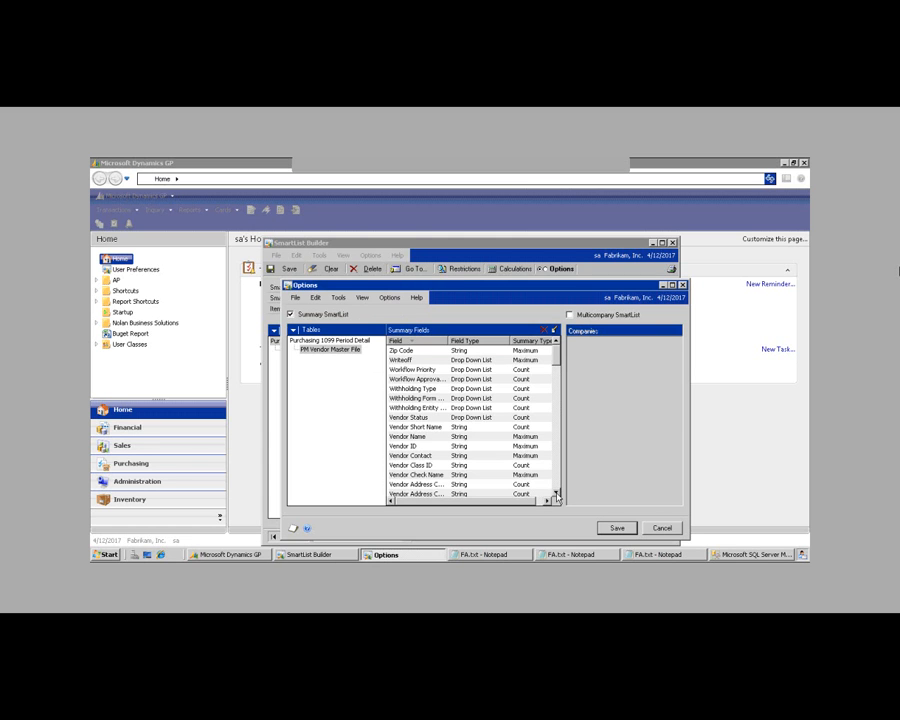
# Step: Set the summary method of the Tax Registration Number field in PM Vendor Master File to Maximum
pyautogui.scroll(-6, 557, 494)
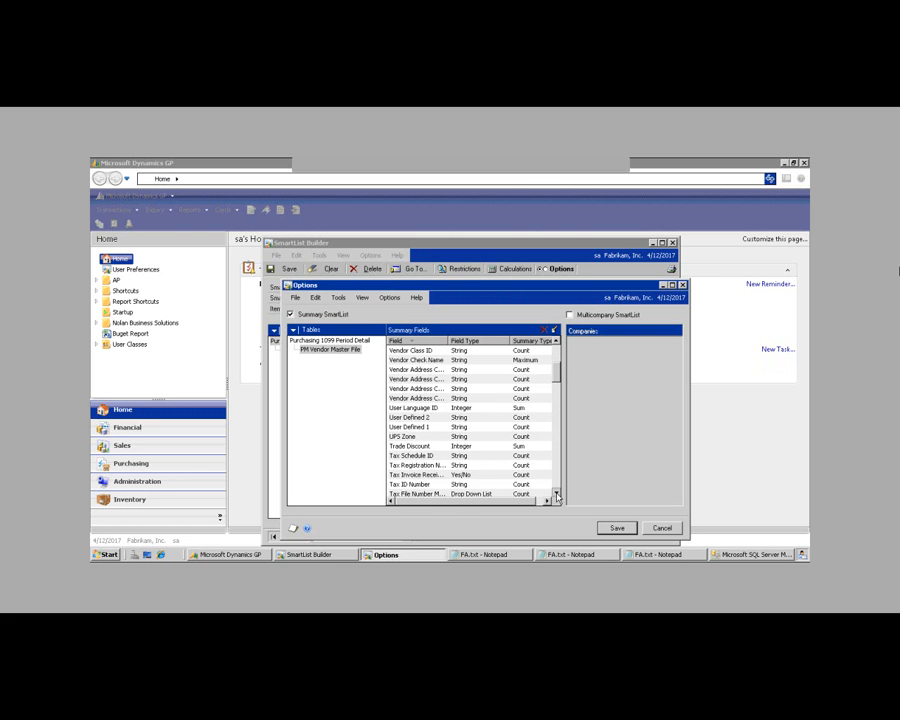
pyautogui.doubleClick(524, 446)
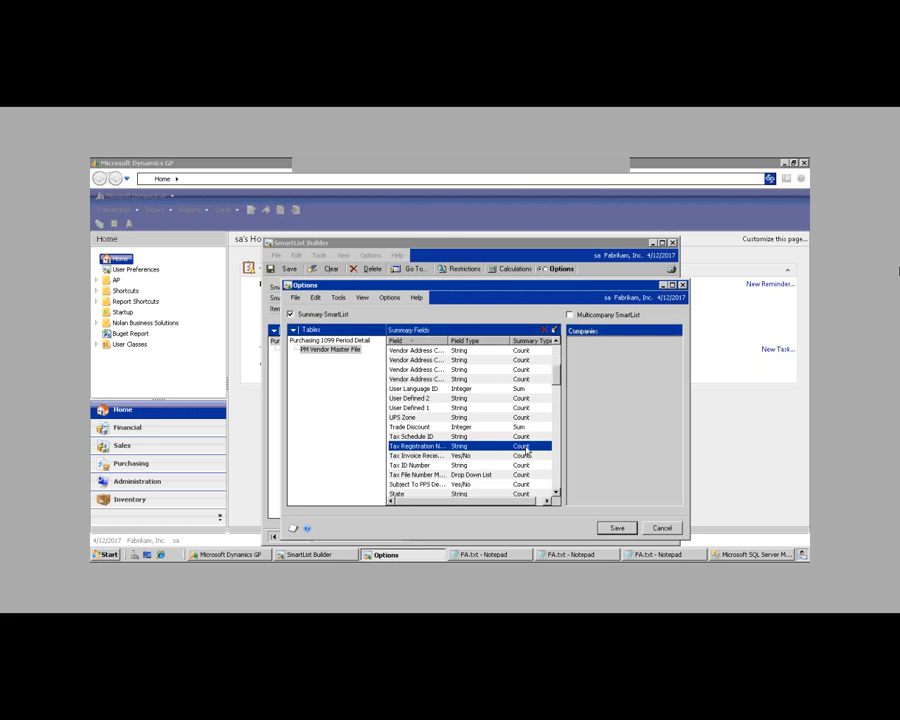
pyautogui.click(558, 351)
pyautogui.click(552, 369)
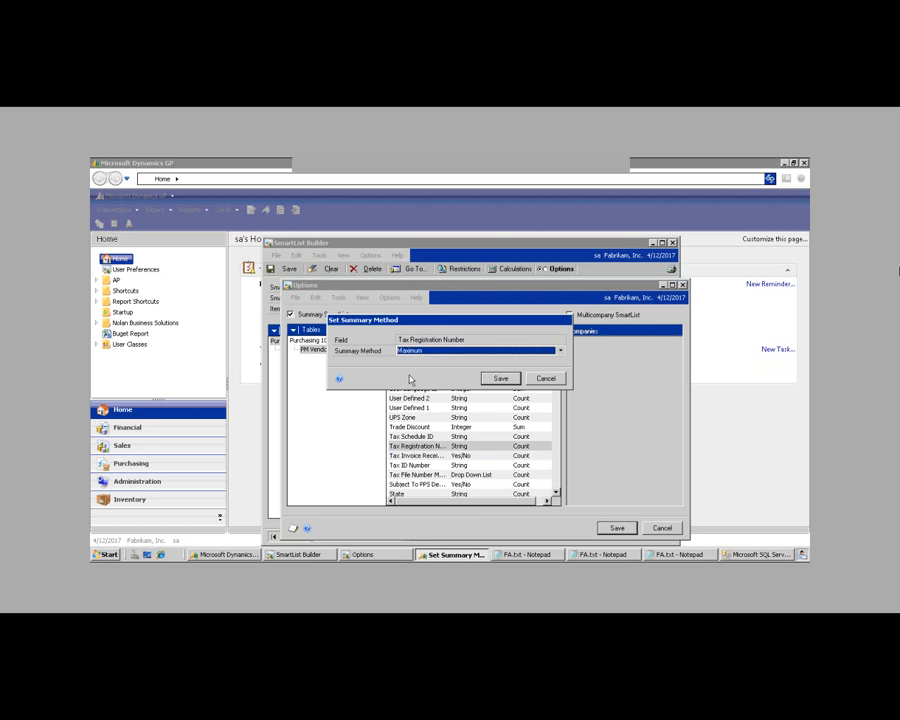
pyautogui.click(485, 379)
# Step: Look through the remaining PM Vendor Master File summary fields and their summary types
pyautogui.click(556, 494)
pyautogui.click(556, 494)
pyautogui.click(556, 494)
pyautogui.click(556, 494)
pyautogui.scroll(-12, 556, 494)
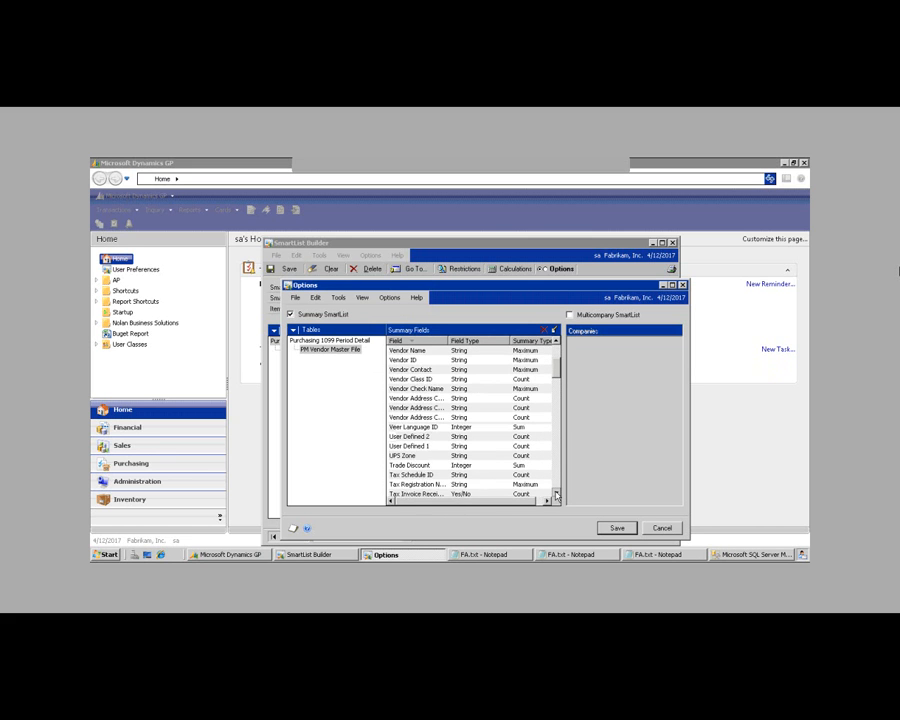
pyautogui.click(556, 494)
pyautogui.click(556, 494)
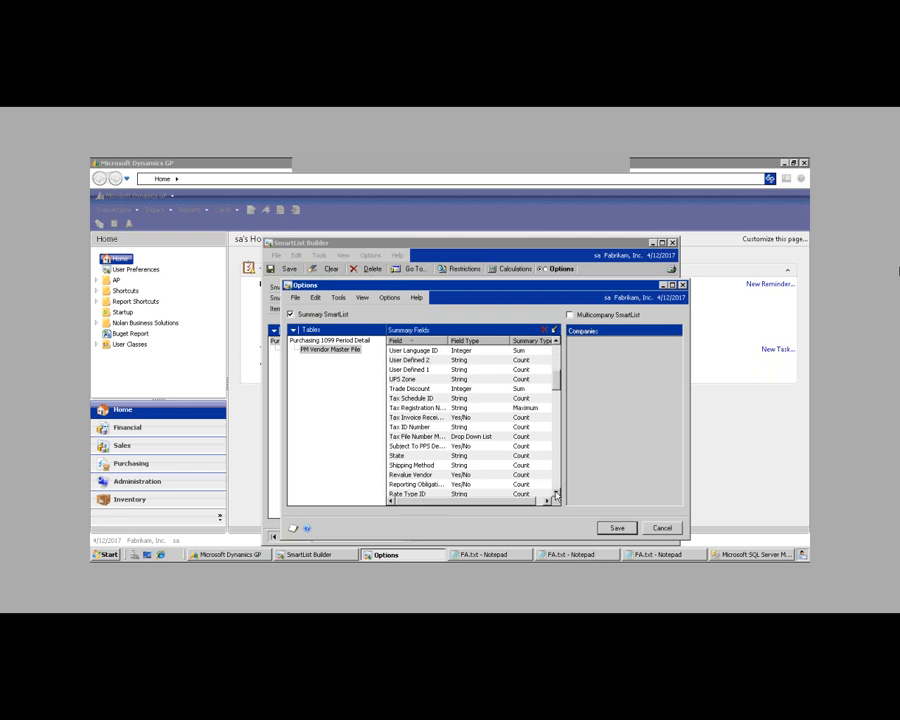
pyautogui.click(556, 494)
pyautogui.click(556, 494)
pyautogui.click(556, 494)
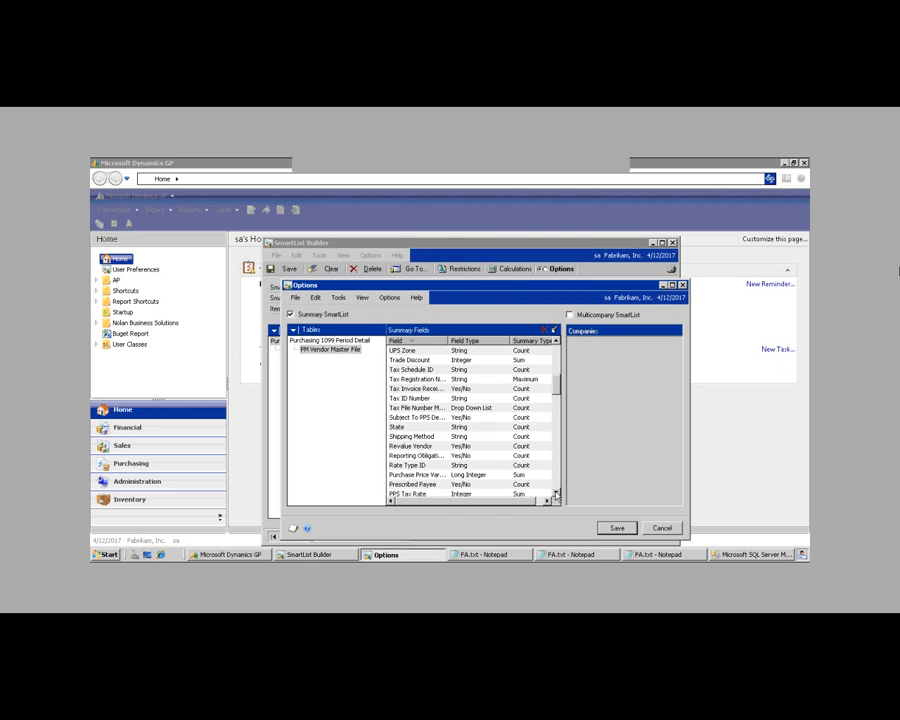
pyautogui.click(556, 494)
pyautogui.click(556, 494)
pyautogui.click(556, 494)
pyautogui.click(556, 494)
pyautogui.click(556, 494)
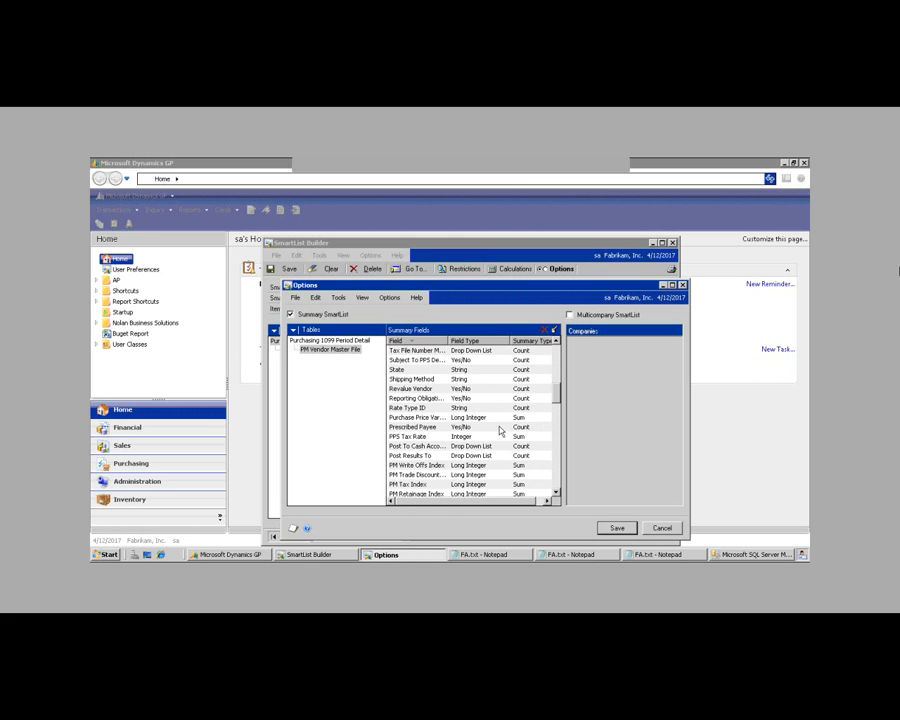
# Step: Save the summary options and review the field lists of PM Vendor Master File and Purchasing 1099 Period Detail
pyautogui.click(617, 527)
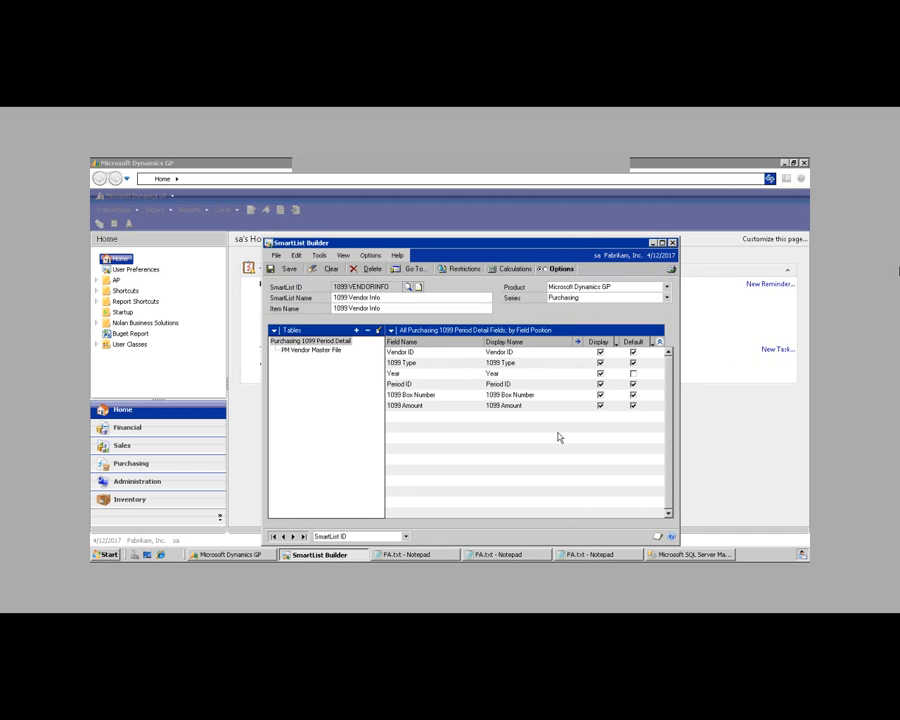
pyautogui.click(310, 349)
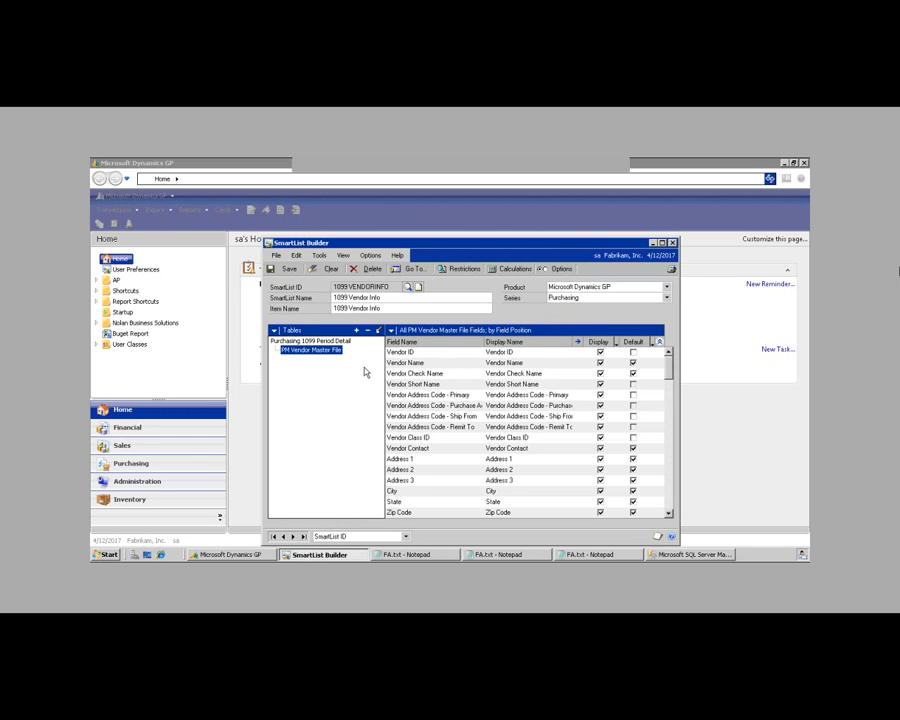
pyautogui.click(336, 342)
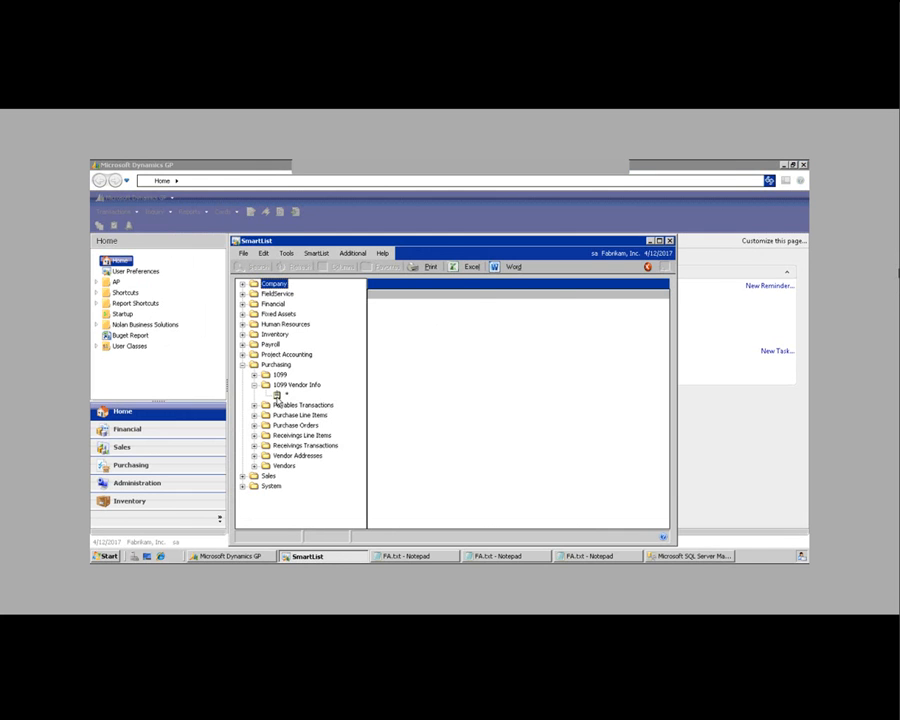
# Step: Display the default 1099 Vendor Info list under Purchasing in SmartList
pyautogui.click(278, 396)
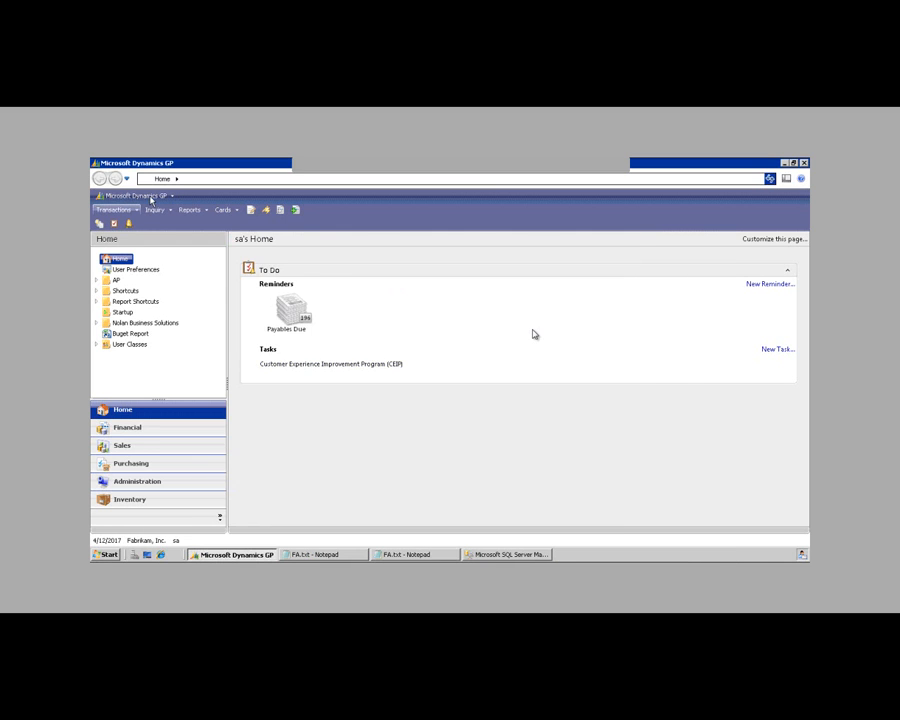
# Step: Open the system setup window for security tasks
pyautogui.click(150, 197)
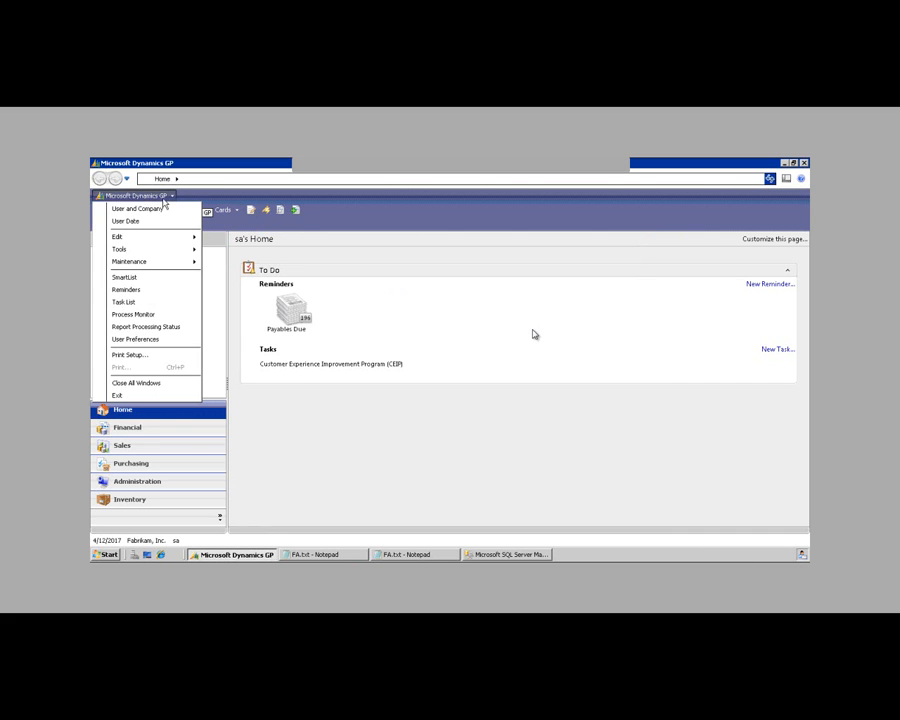
pyautogui.moveTo(174, 253)
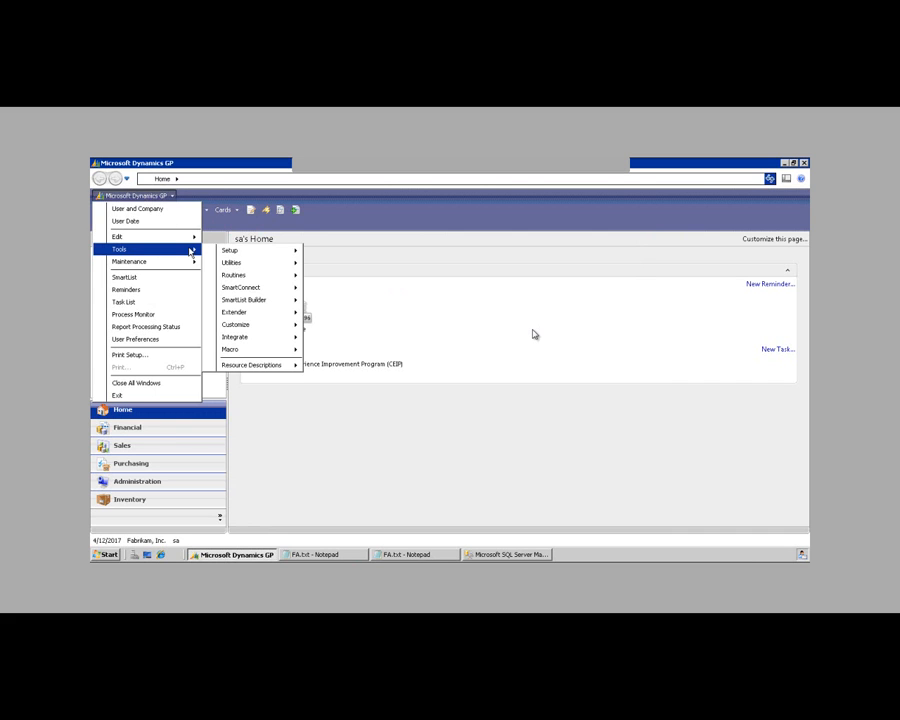
pyautogui.moveTo(282, 251)
pyautogui.moveTo(342, 265)
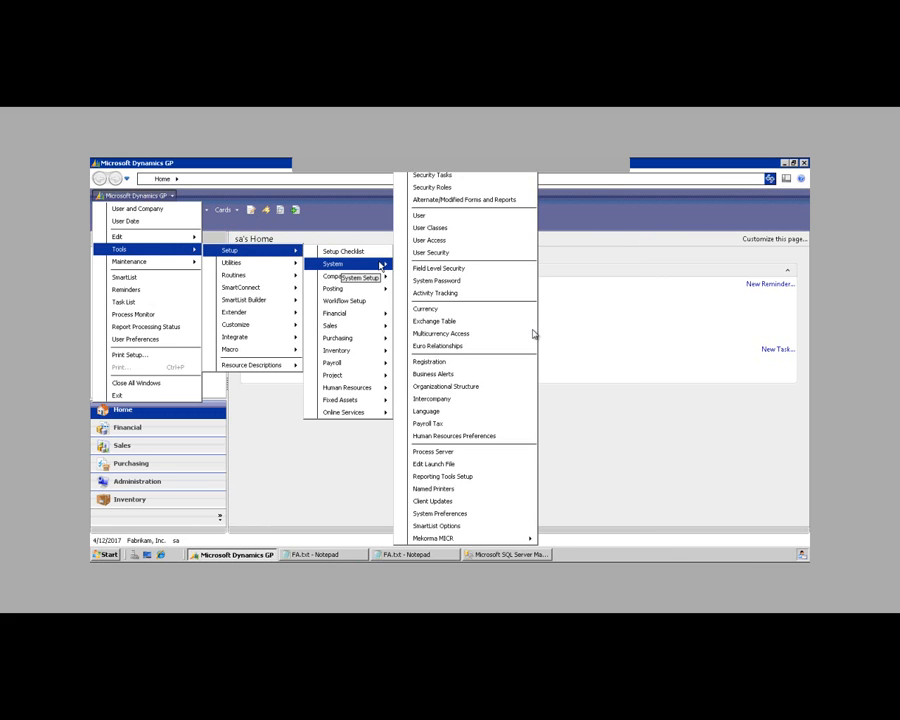
pyautogui.click(435, 177)
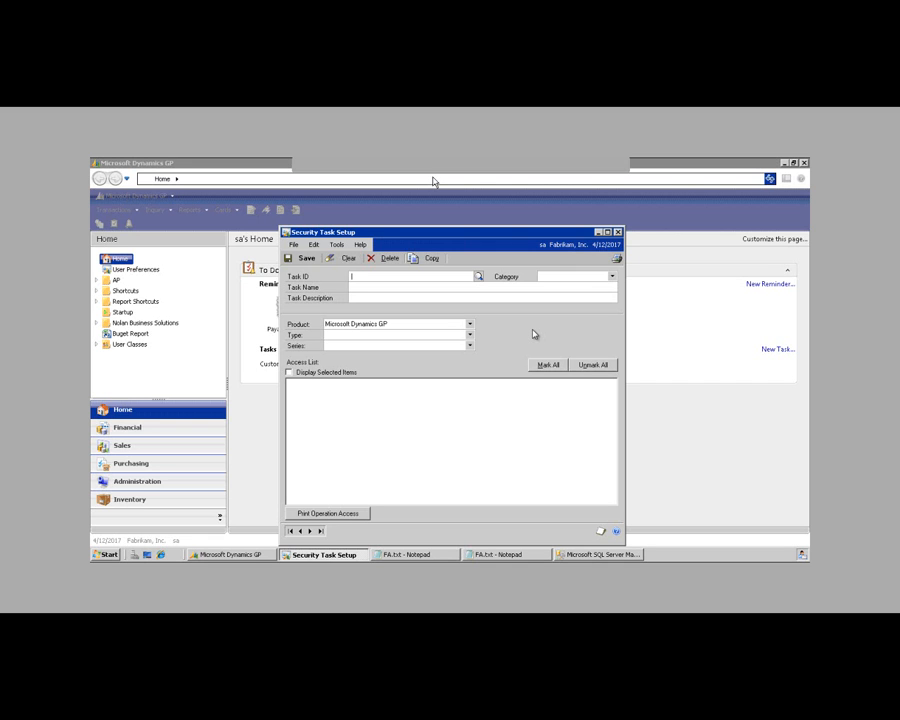
# Step: Look up security tasks beginning with "smart" and load the SMARTLIST 1099 INFO task
pyautogui.click(479, 277)
pyautogui.click(572, 419)
pyautogui.click(572, 419)
pyautogui.click(572, 419)
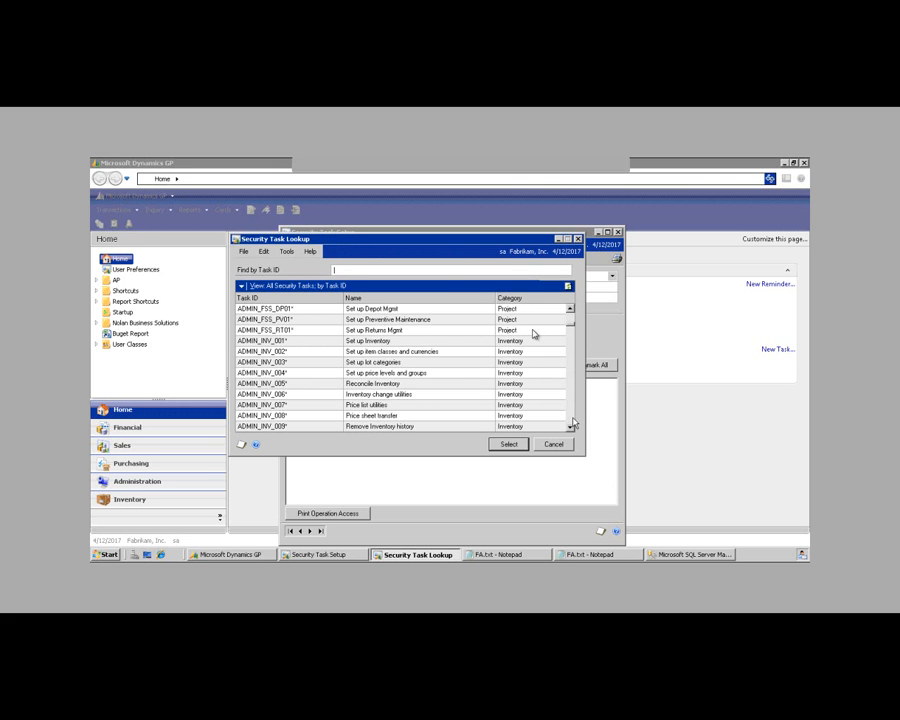
pyautogui.click(572, 424)
pyautogui.click(572, 422)
pyautogui.click(572, 422)
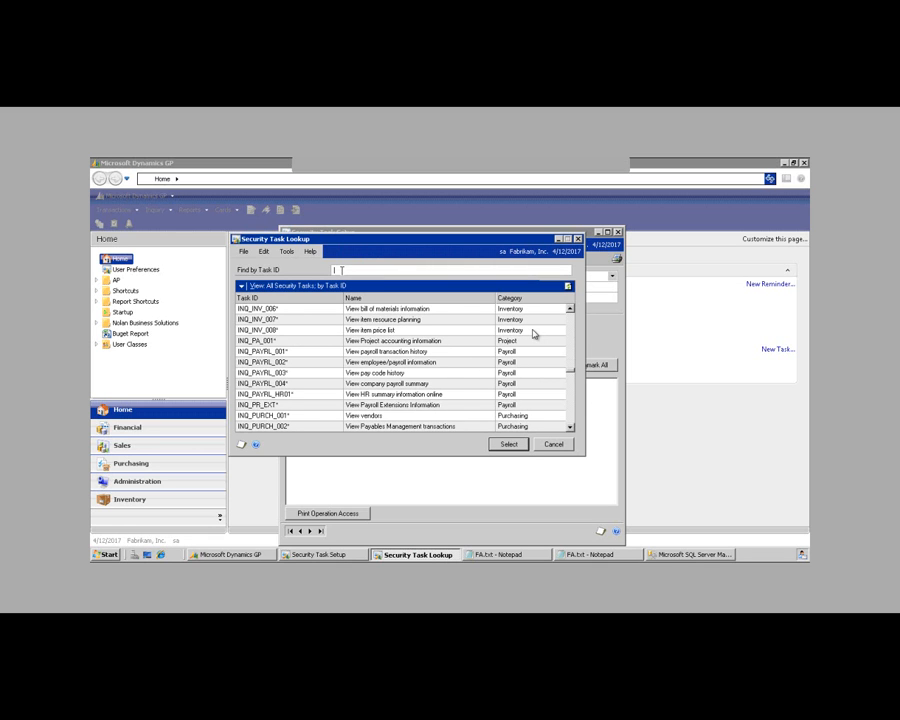
pyautogui.write('smart')
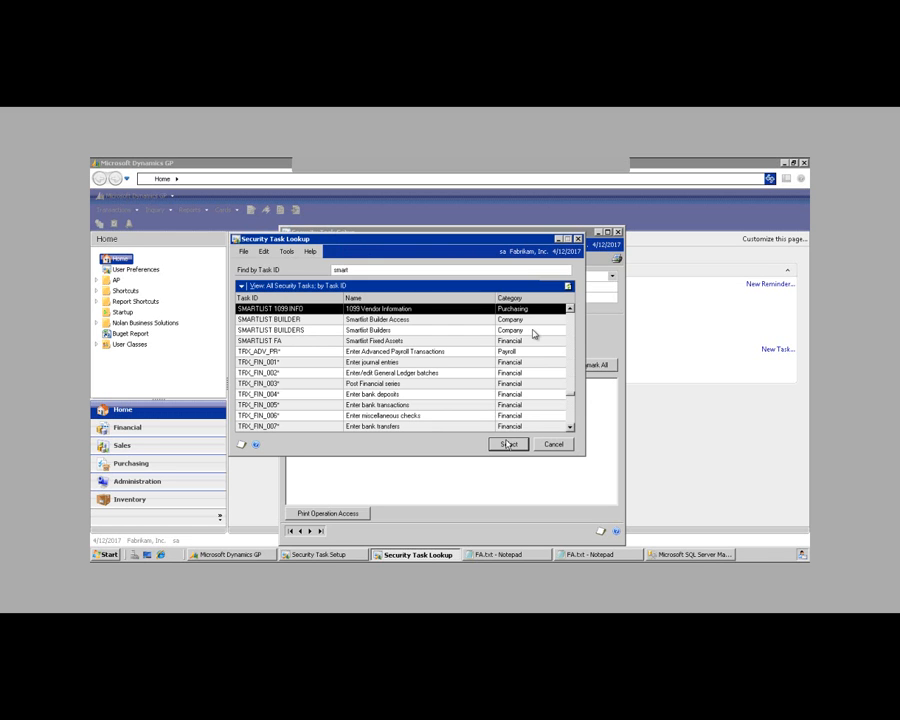
pyautogui.doubleClick(350, 310)
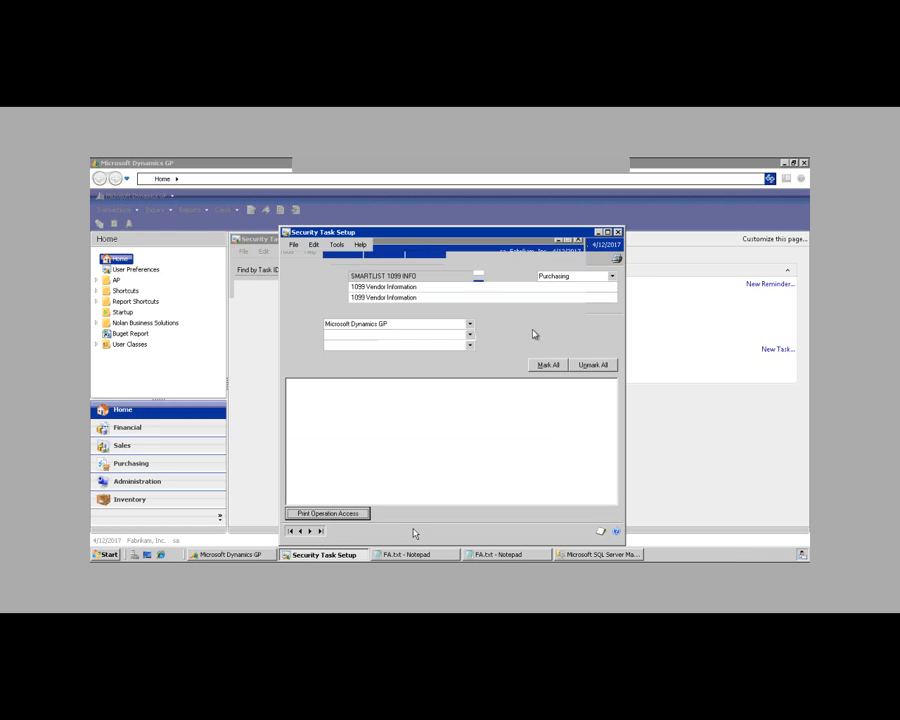
# Step: List the task's operations for product SmartList, type SmartList Object and series SmartList Objects, and save the task
pyautogui.click(470, 325)
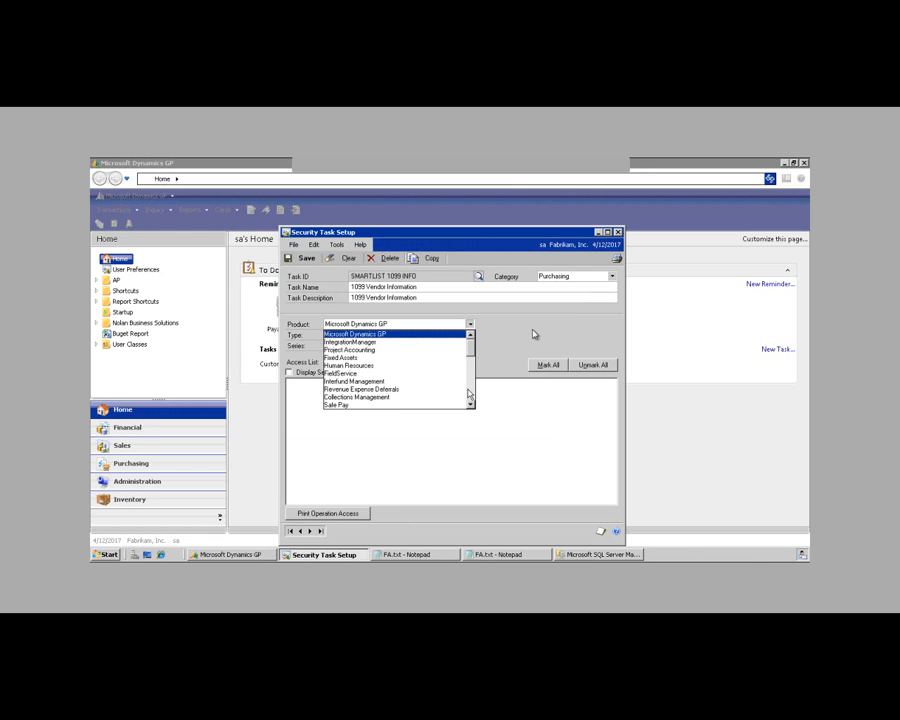
pyautogui.scroll(-2, 366, 392)
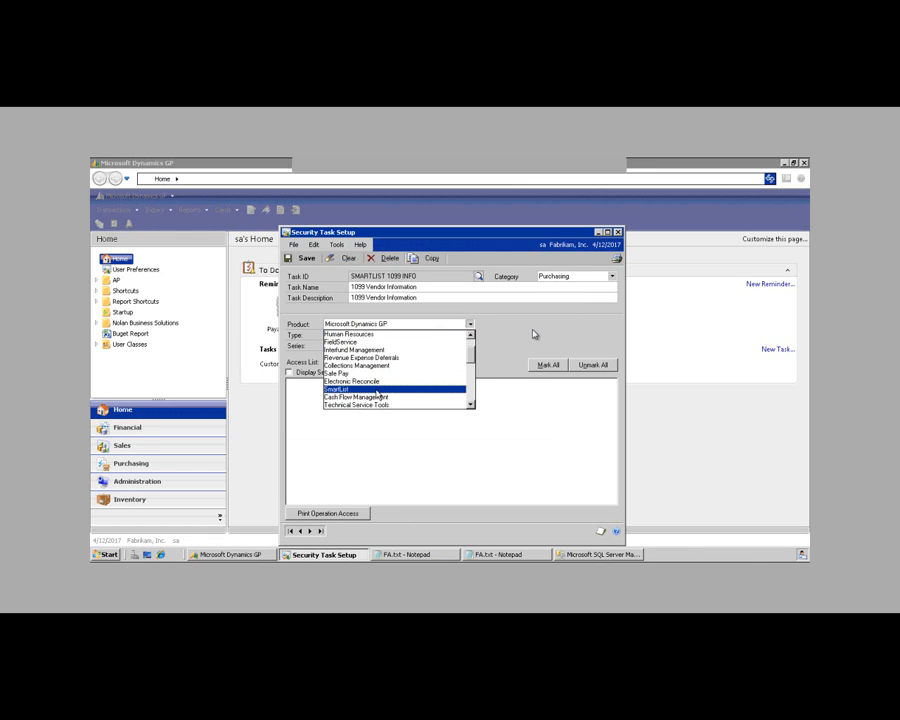
pyautogui.click(366, 392)
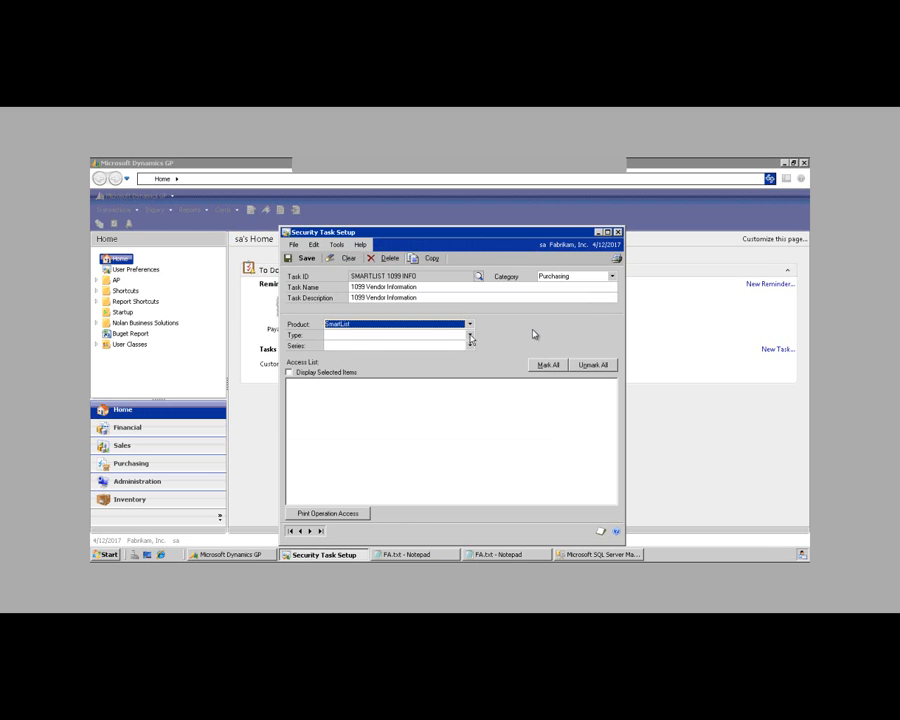
pyautogui.click(470, 335)
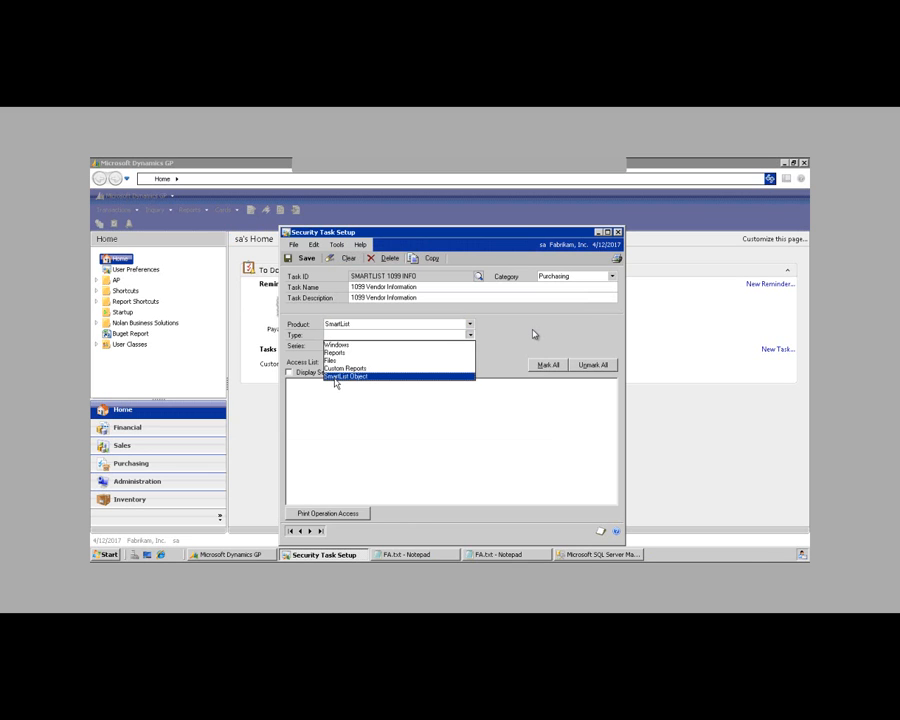
pyautogui.click(335, 377)
pyautogui.click(470, 346)
pyautogui.click(380, 356)
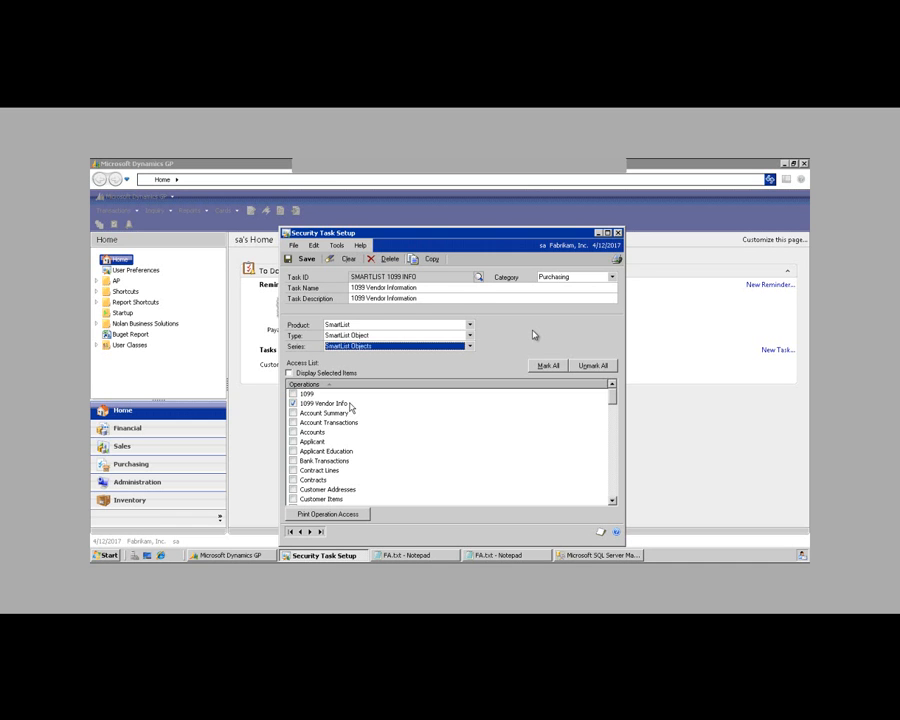
pyautogui.click(301, 260)
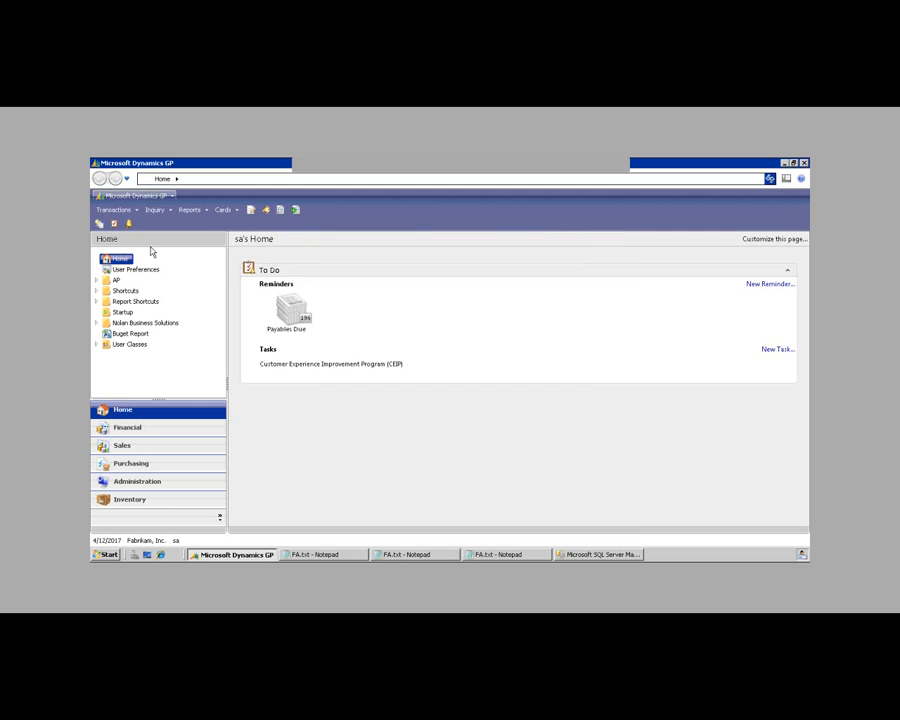
# Step: Create a security role with the ID SMARTLIST 1099 INFO and the name "Smartlist 1099 Vendor Info"
pyautogui.click(135, 195)
pyautogui.moveTo(120, 249)
pyautogui.moveTo(281, 261)
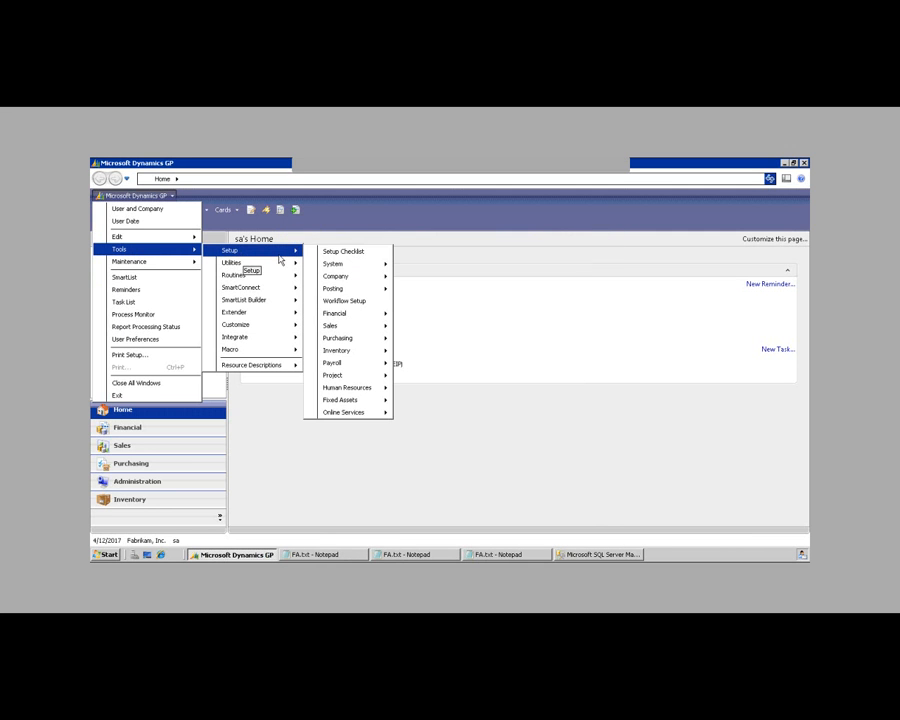
pyautogui.moveTo(346, 264)
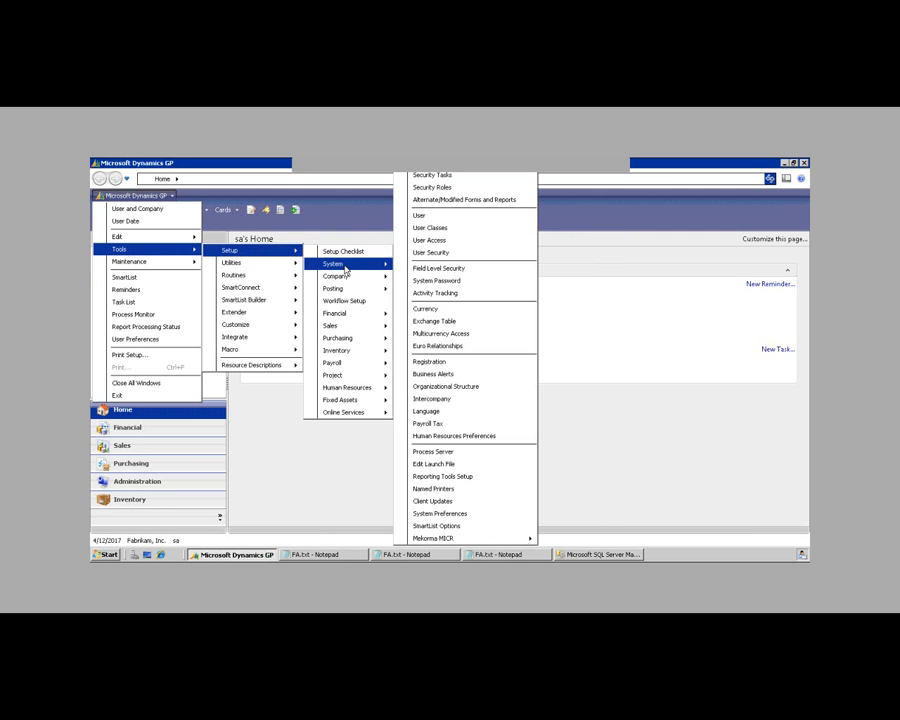
pyautogui.click(420, 187)
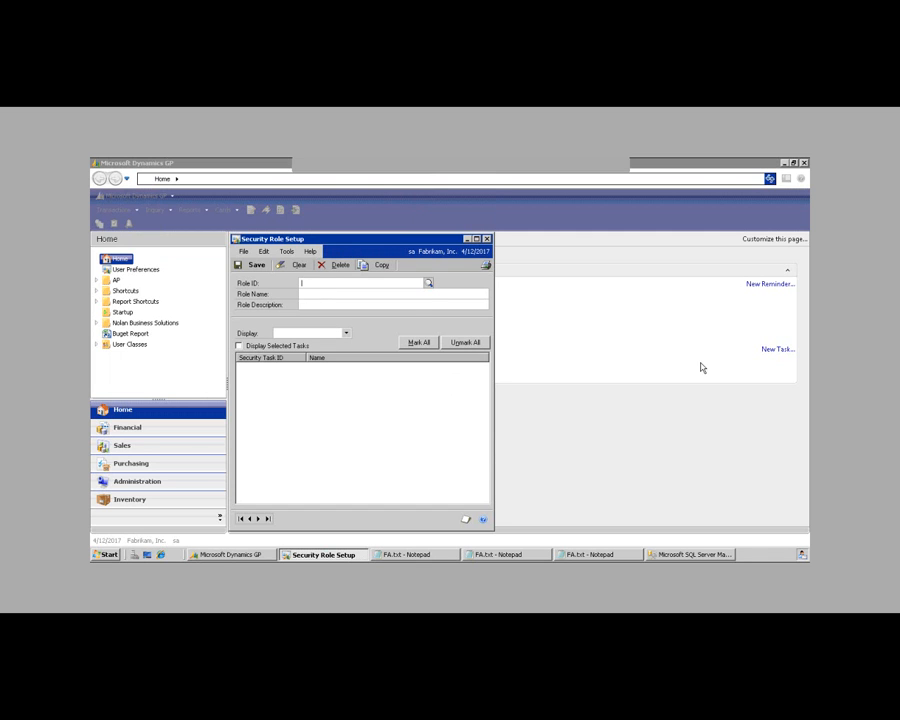
pyautogui.write('SMARTLIST 1099 INFO')
pyautogui.press('Tab')
pyautogui.write('Smartlist 1099 IN')
pyautogui.press('BackSpace')
pyautogui.write('Vendor Info')
# Step: Describe the role as "Access Smartlist 1099 Vendor Invo", assign it the 1099 SMARTLIST task, save it and close the role setup
pyautogui.press('Tab')
pyautogui.write('Access')
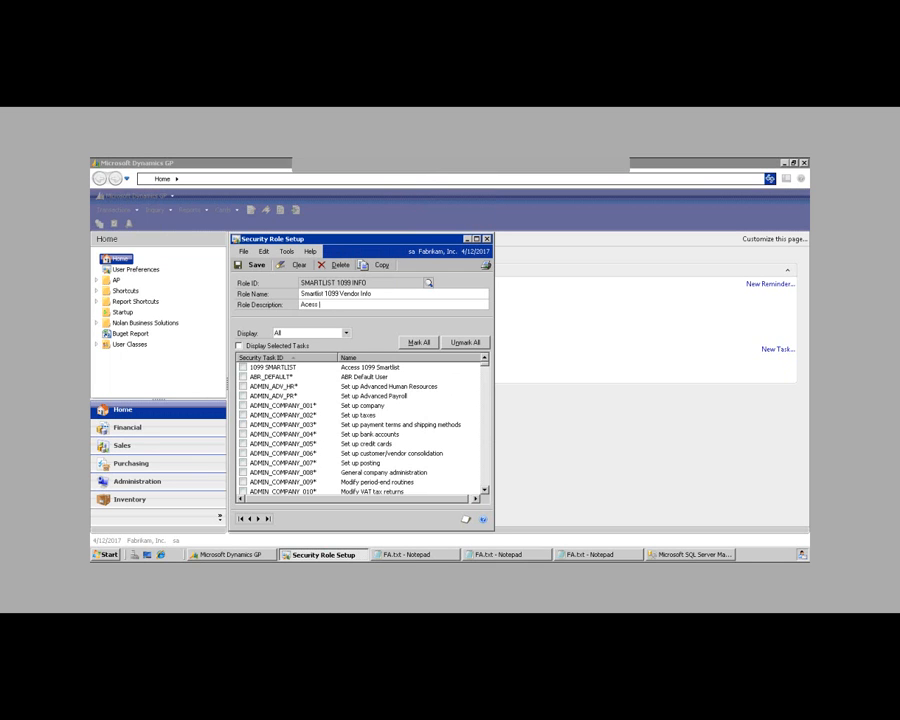
pyautogui.press('BackSpace')
pyautogui.press('BackSpace')
pyautogui.press('BackSpace')
pyautogui.press('BackSpace')
pyautogui.write('cess Smartlist 1099 Vendor Invo')
pyautogui.click(243, 367)
pyautogui.click(250, 262)
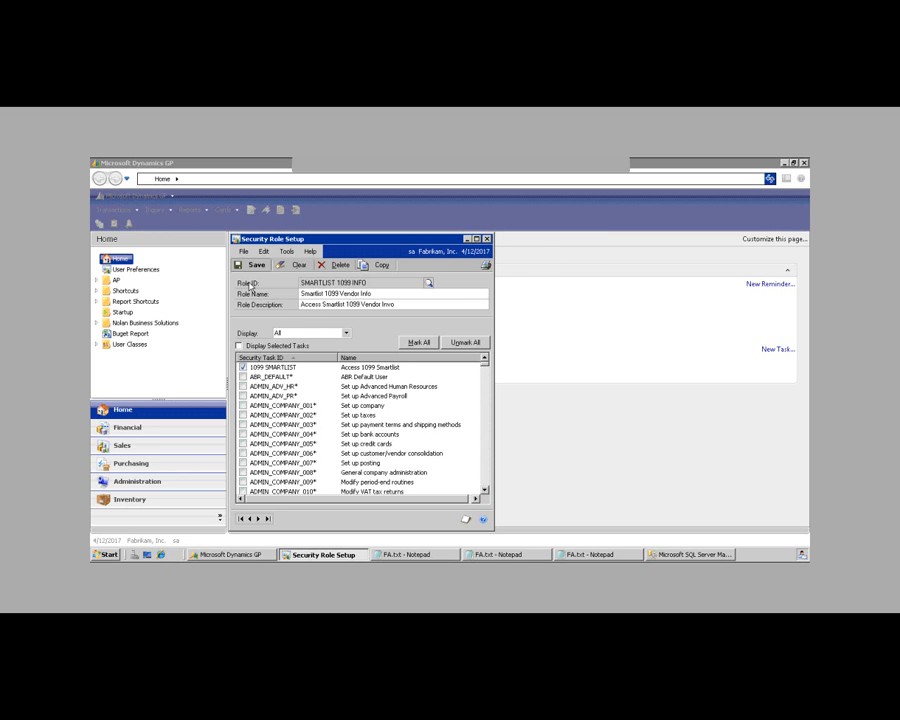
pyautogui.click(487, 239)
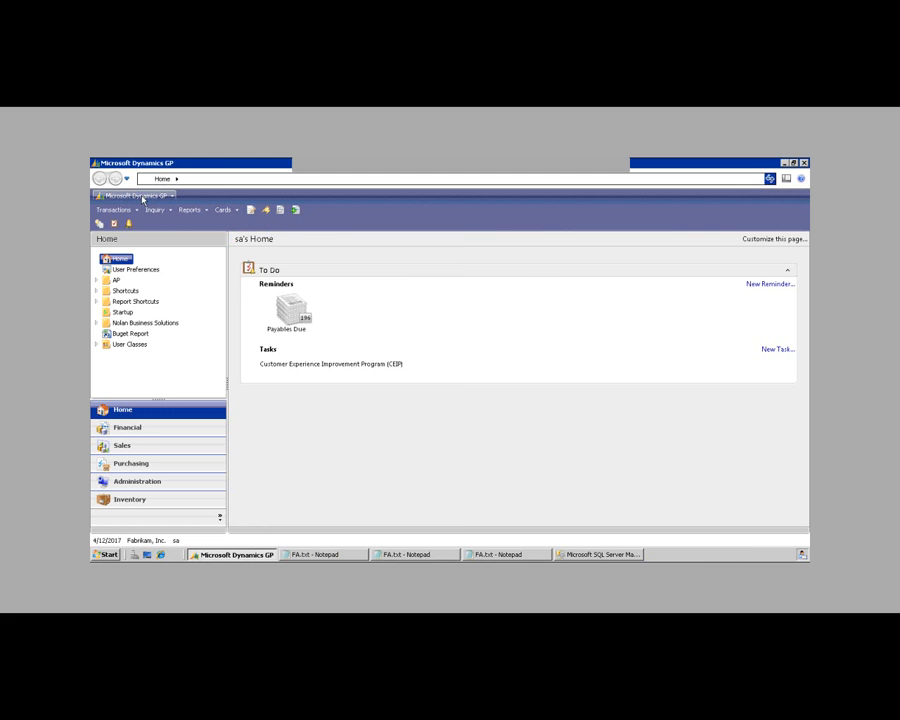
# Step: Load the first listed user's security roles for the company Fabrikam, Inc. in User Security Setup
pyautogui.click(143, 199)
pyautogui.moveTo(149, 249)
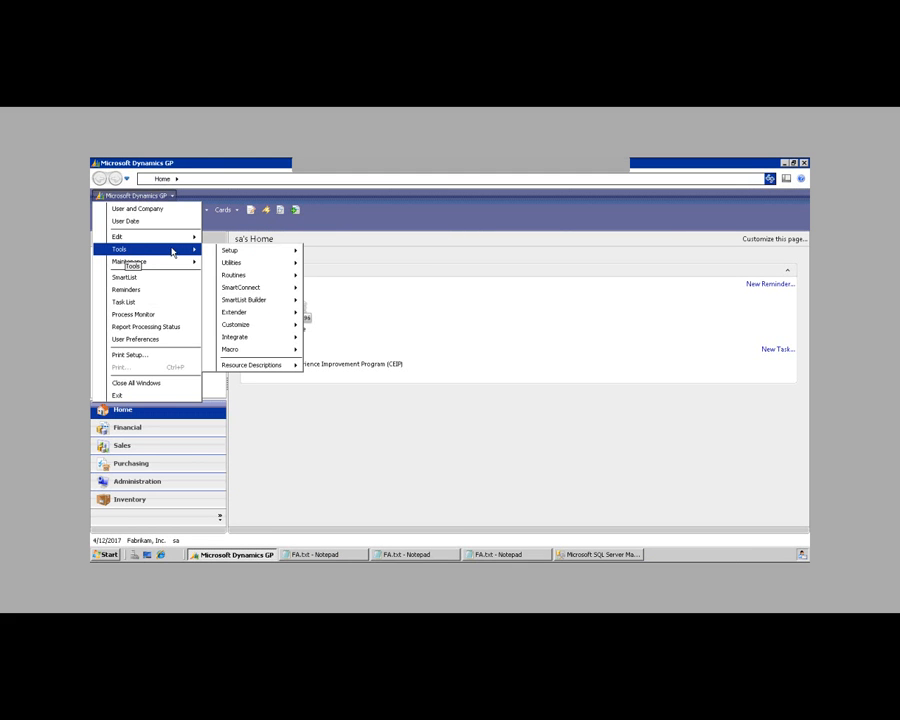
pyautogui.moveTo(233, 252)
pyautogui.moveTo(340, 264)
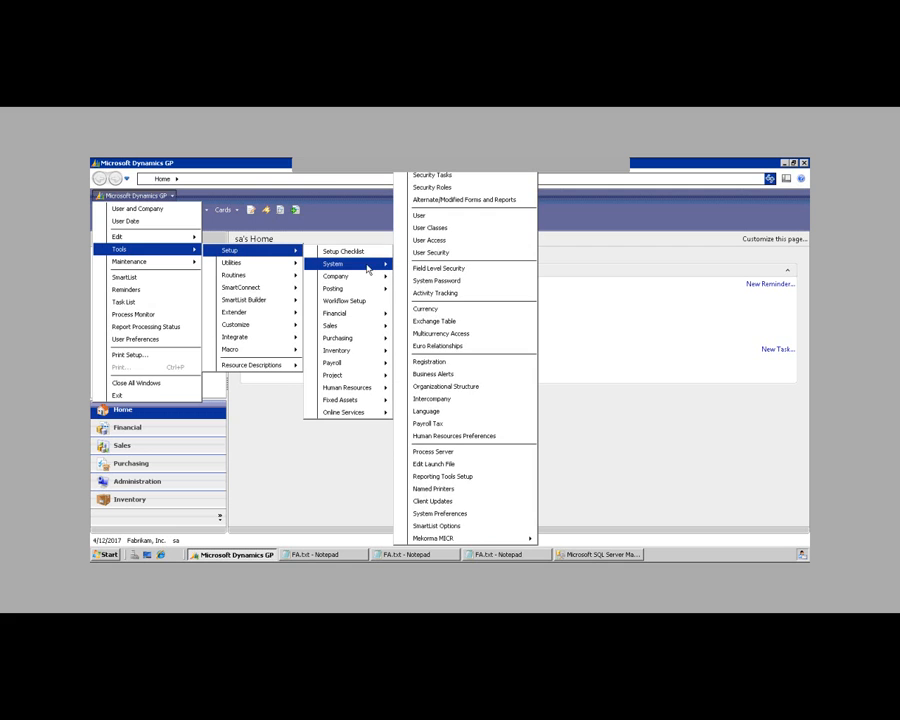
pyautogui.click(433, 254)
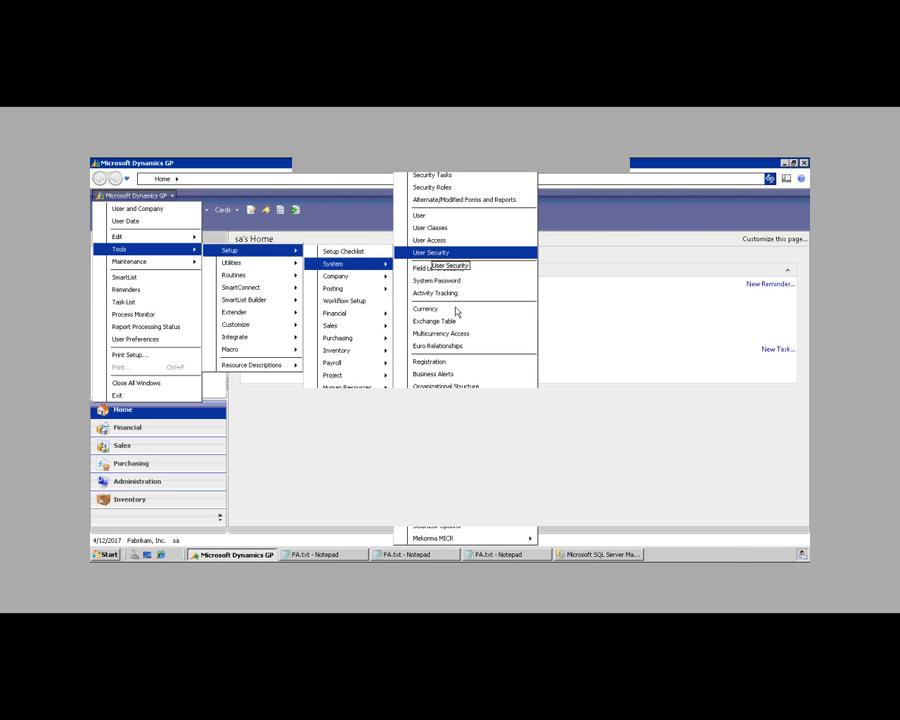
pyautogui.click(356, 283)
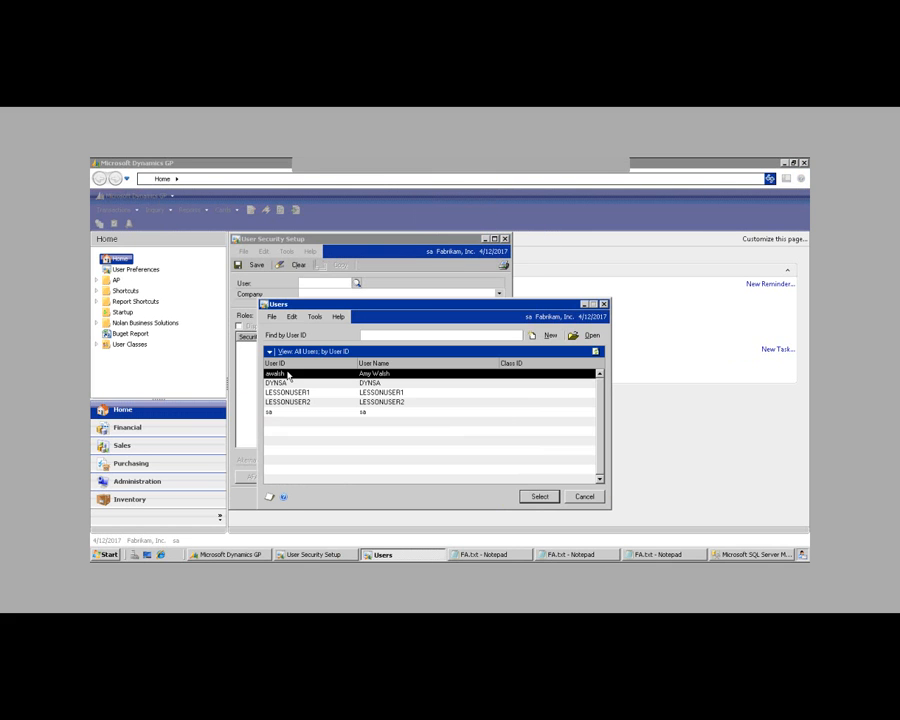
pyautogui.click(539, 496)
pyautogui.click(392, 293)
pyautogui.click(316, 304)
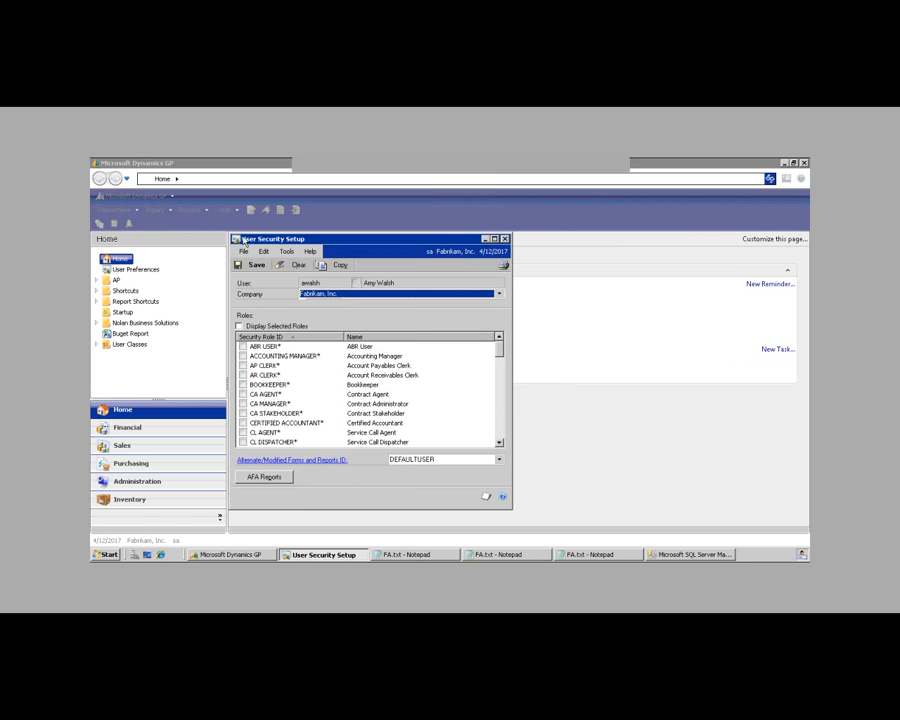
# Step: Assign the SMARTLIST 1099 INFO role to the user, save the user's security and close the setup window
pyautogui.click(501, 396)
pyautogui.moveTo(500, 391); pyautogui.dragTo(499, 435)
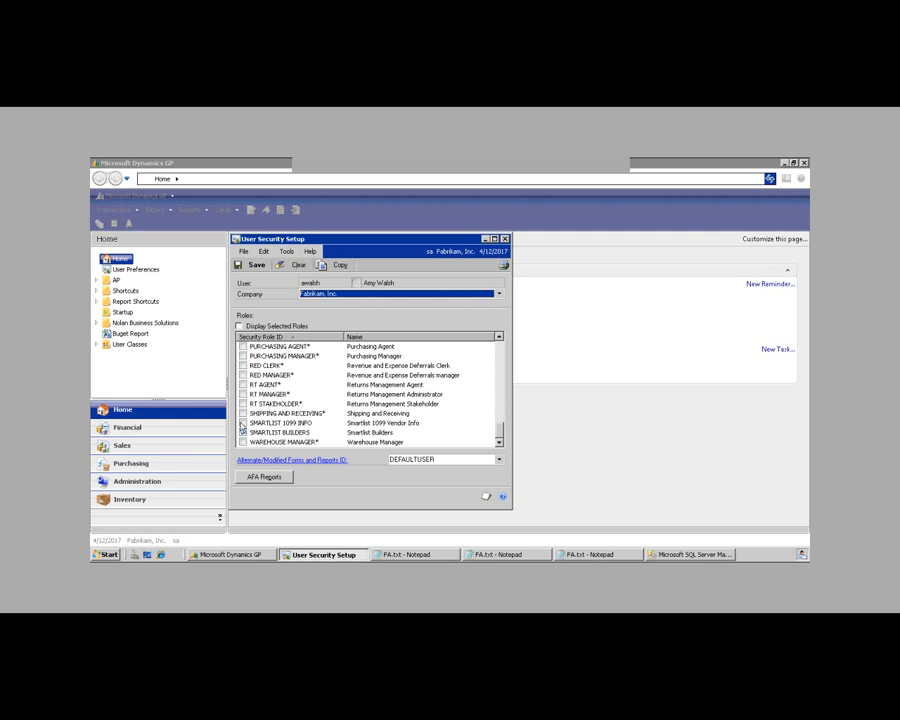
pyautogui.click(243, 423)
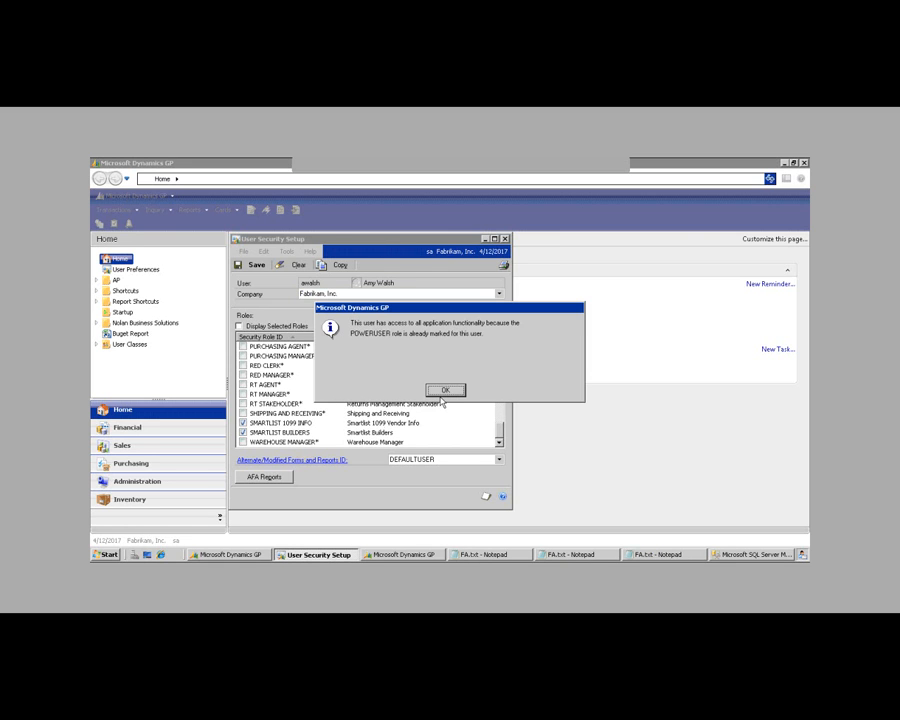
pyautogui.press('Return')
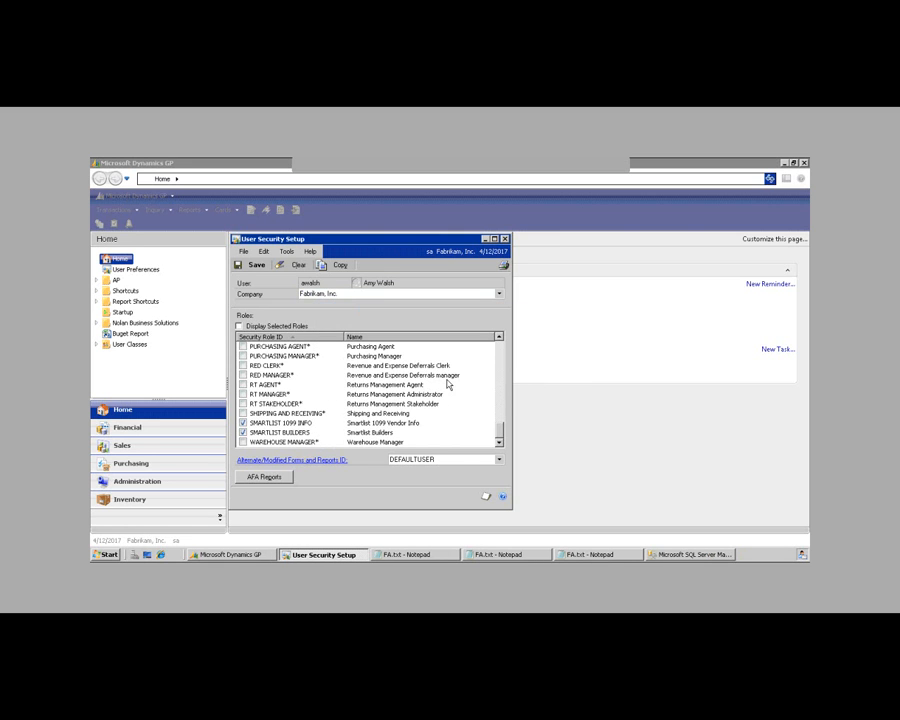
pyautogui.click(255, 266)
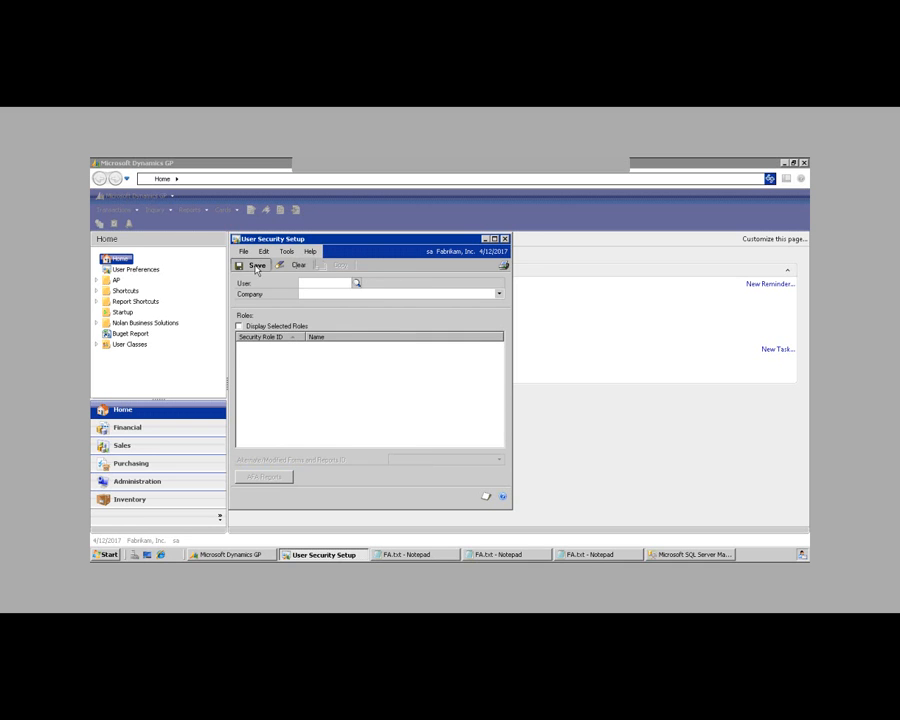
pyautogui.click(505, 239)
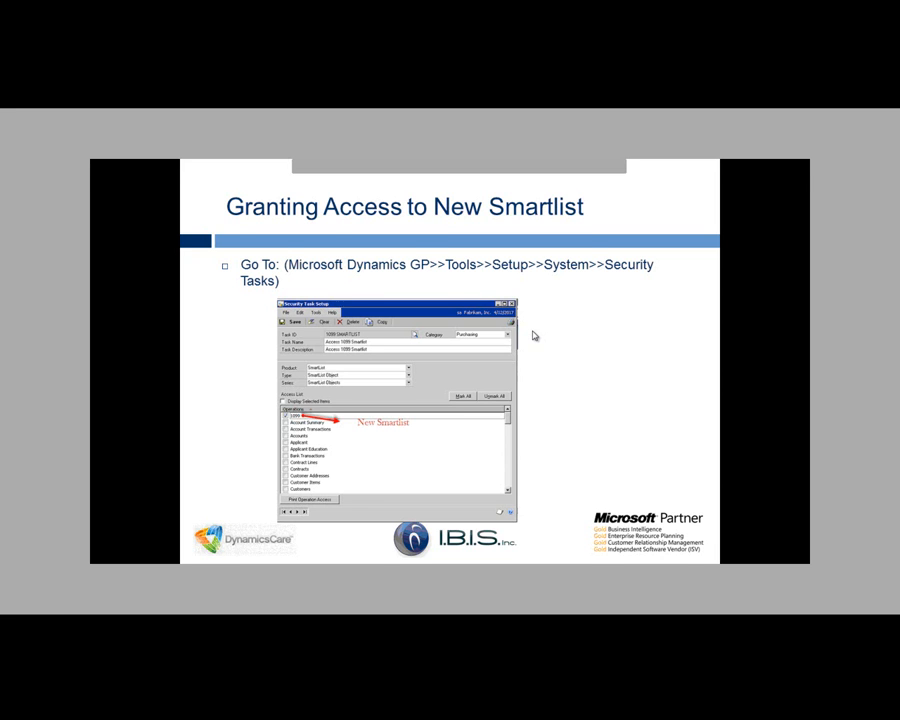
pyautogui.click(533, 336)
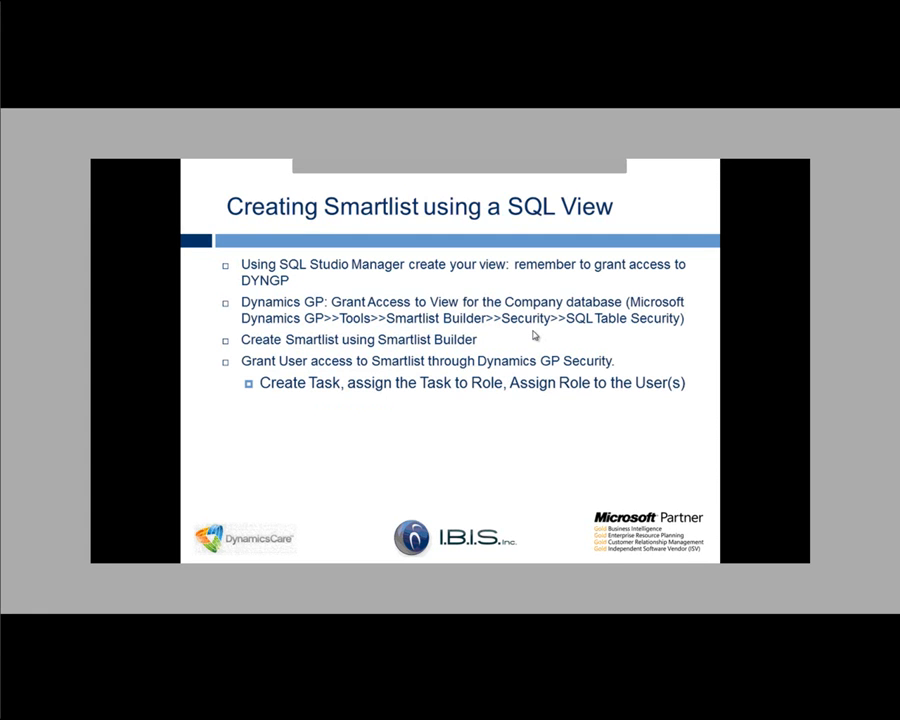
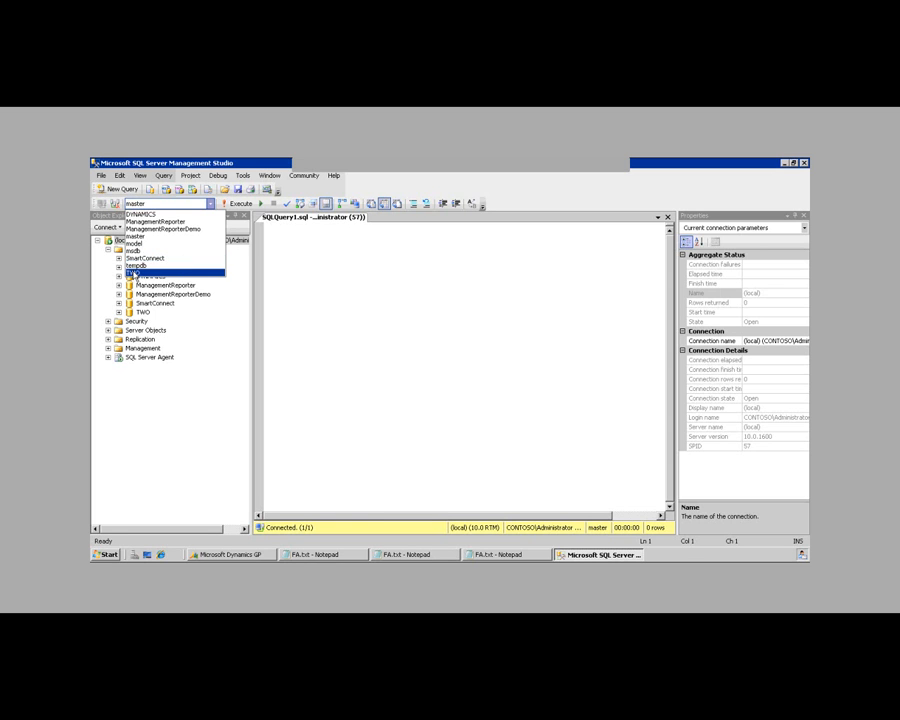
# Step: Copy the IBIS_Fixed_Assets view script from the FA.txt Notepad window into the SQL query, targeting the TWO database, and execute it
pyautogui.click(134, 272)
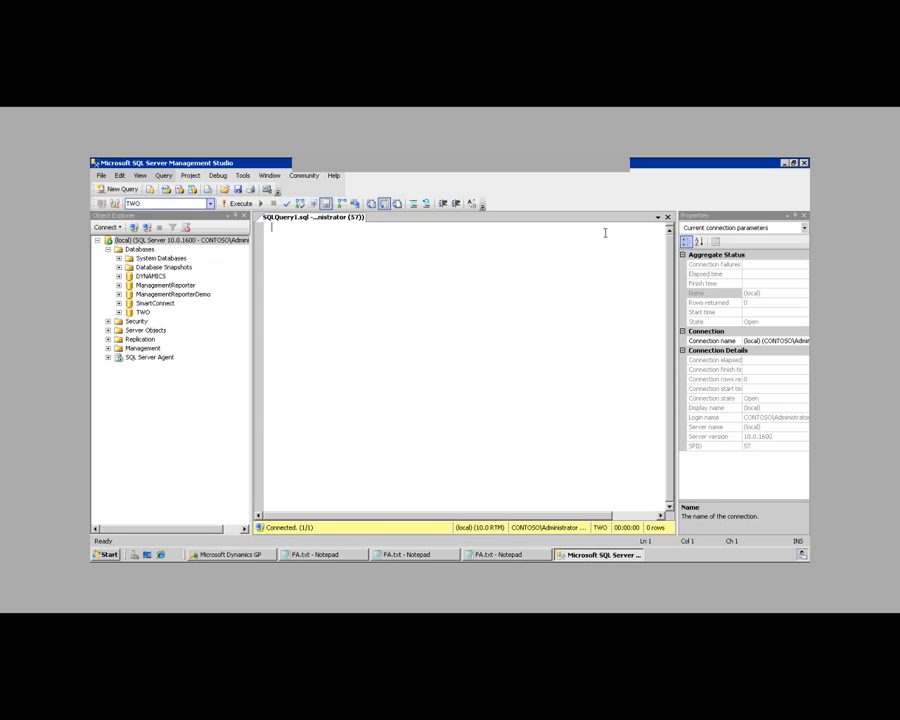
pyautogui.click(489, 556)
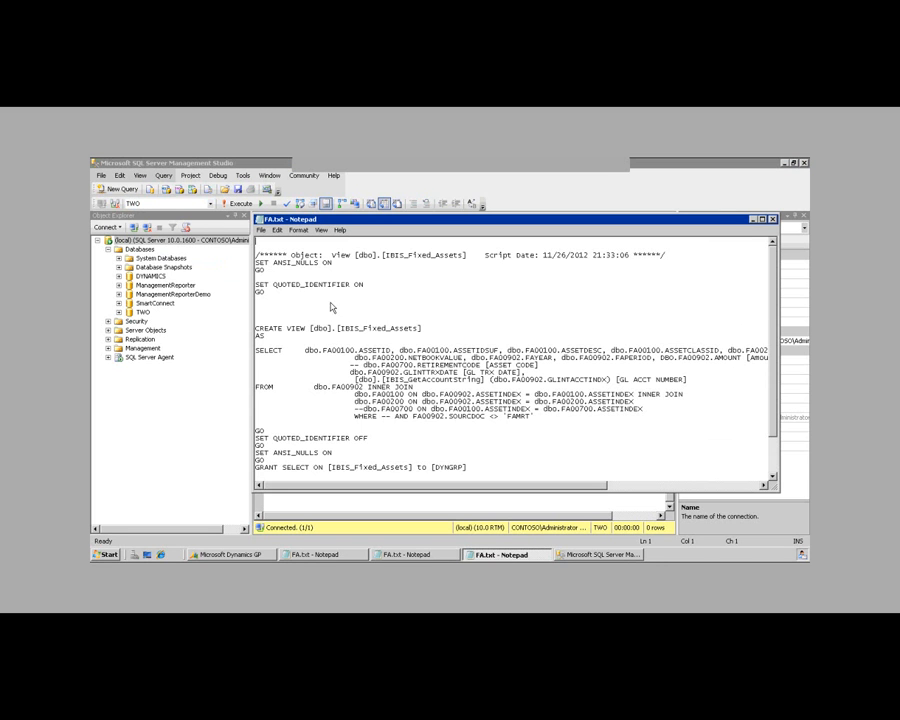
pyautogui.hotkey('ctrl', 'a')
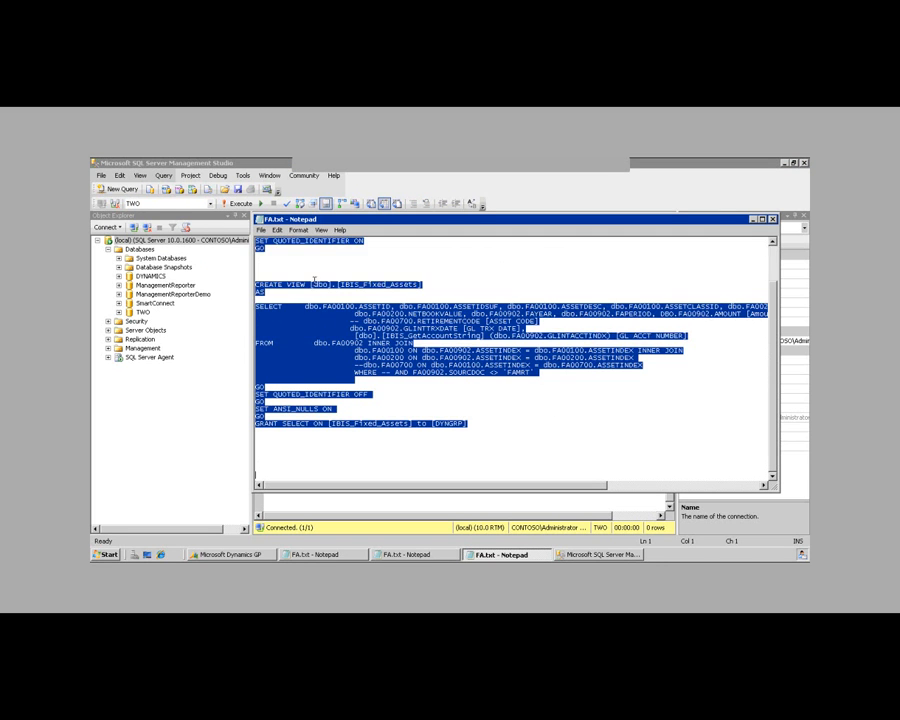
pyautogui.click(752, 220)
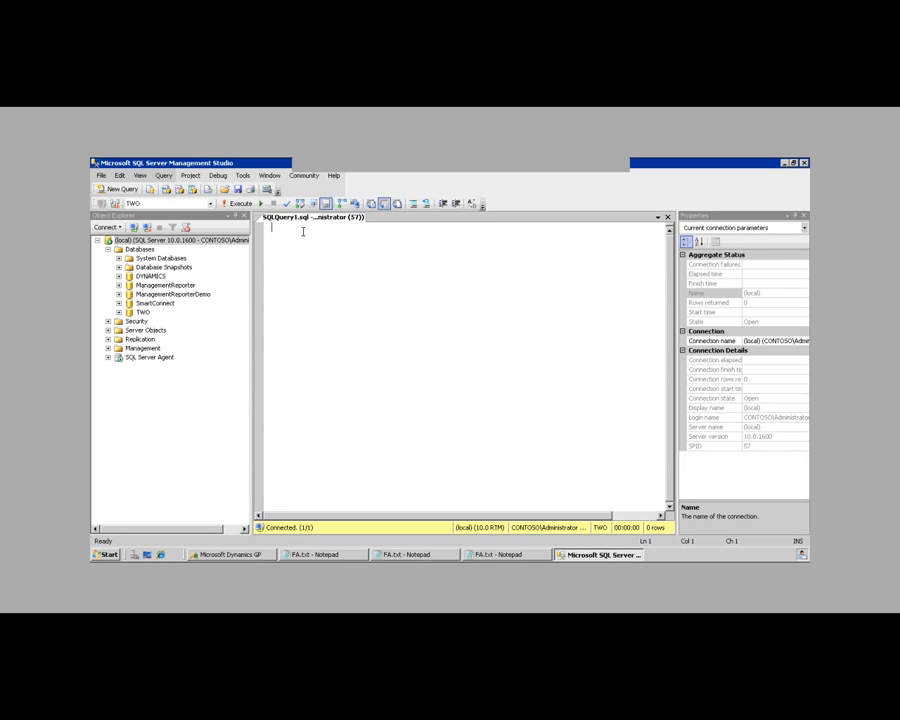
pyautogui.hotkey('ctrl', 'v')
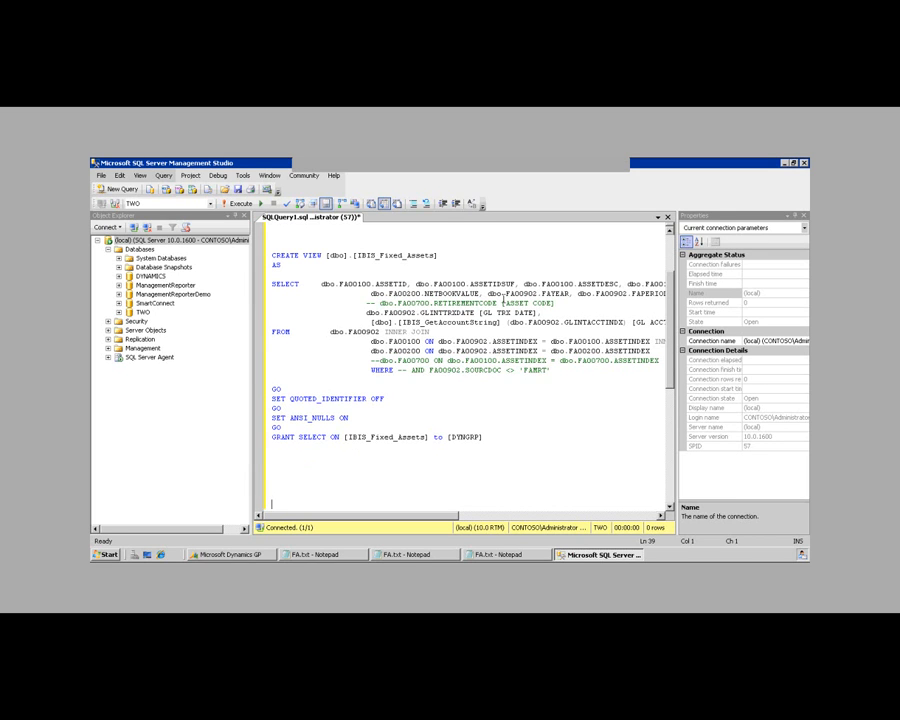
pyautogui.click(236, 204)
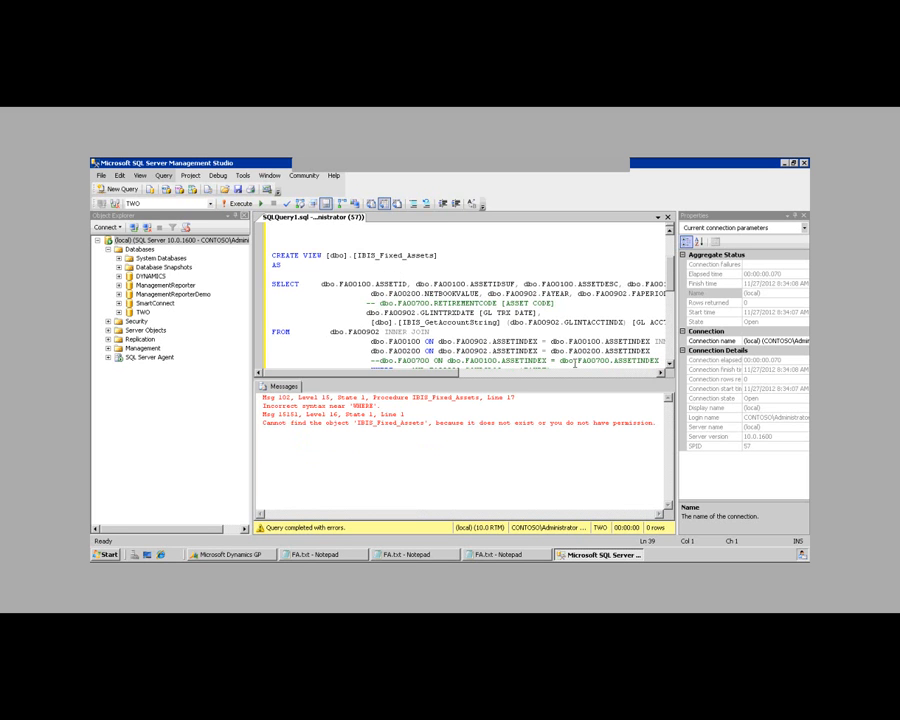
# Step: Remove "-- AND" from the script's WHERE clause, execute the query again and minimize SQL Server Management Studio
pyautogui.scroll(-2, 670, 370)
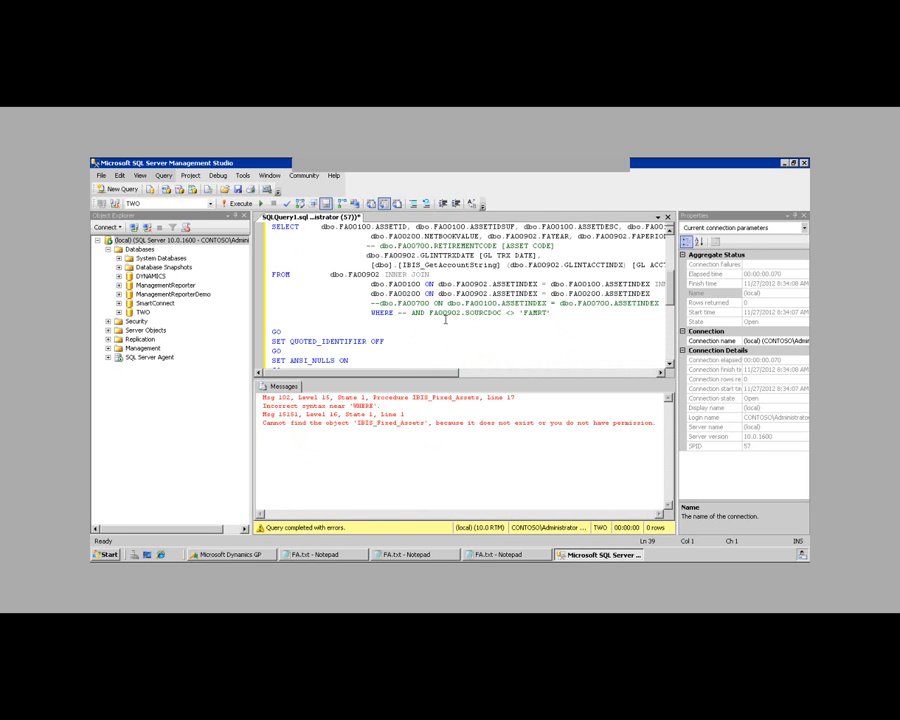
pyautogui.doubleClick(401, 312)
pyautogui.keyDown('shift'); pyautogui.click(430, 313); pyautogui.keyUp('shift')
pyautogui.hotkey('shift', 'Left')
pyautogui.press('Delete')
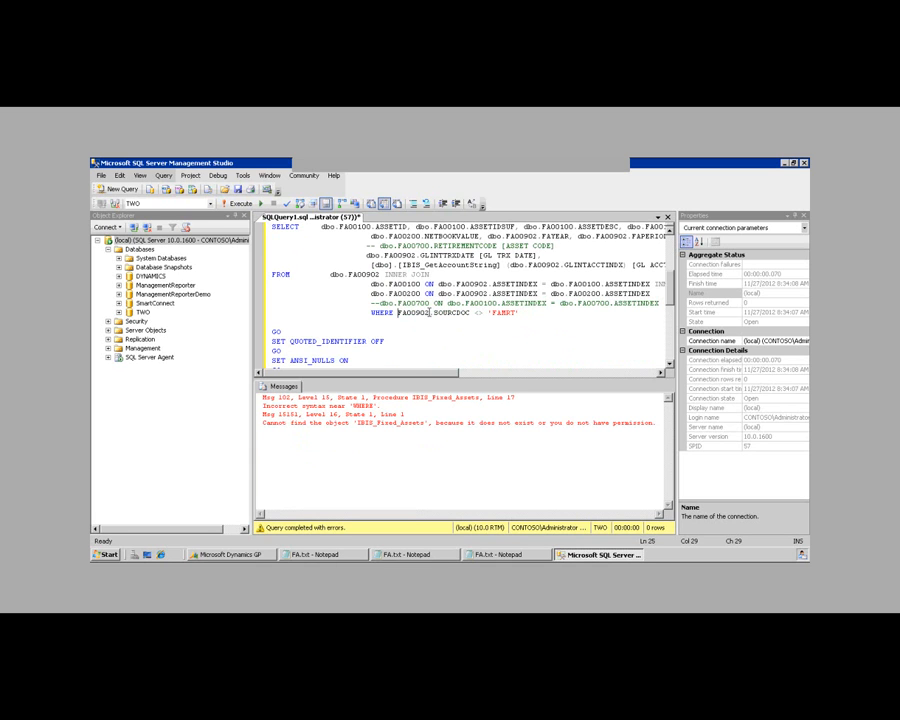
pyautogui.click(236, 204)
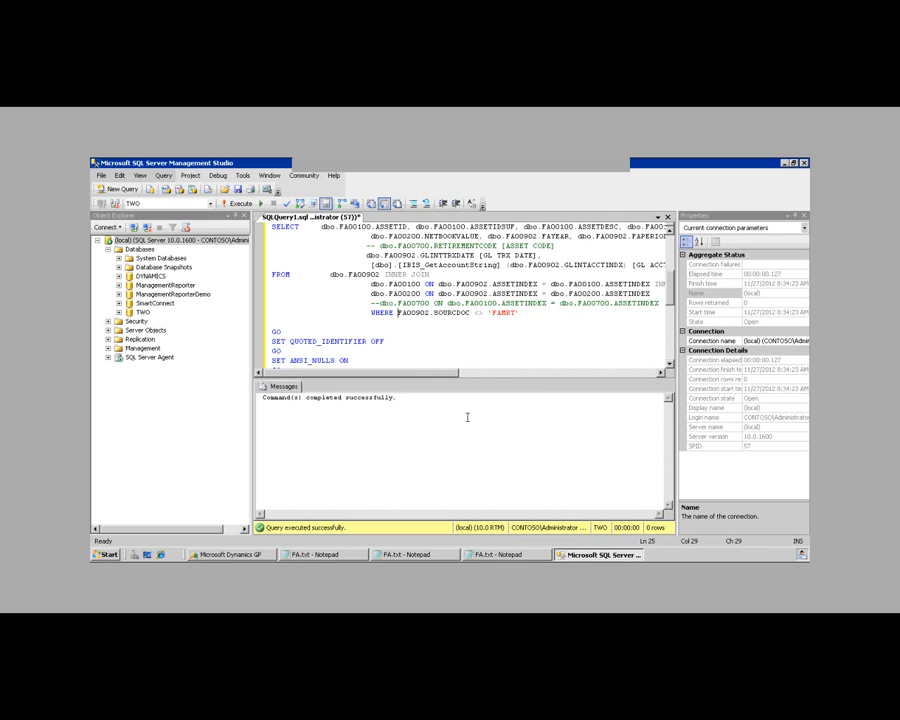
pyautogui.press('End')
pyautogui.press('Return')
pyautogui.click(785, 164)
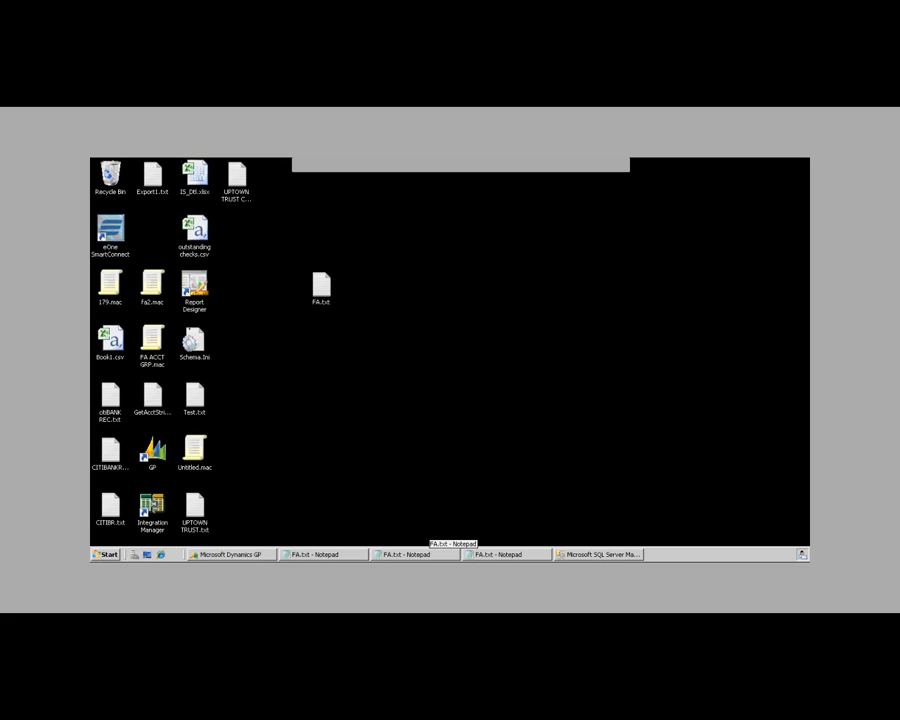
# Step: Switch to Microsoft Dynamics GP and open SmartList Builder's SQL Table Security for the TWO database
pyautogui.click(231, 555)
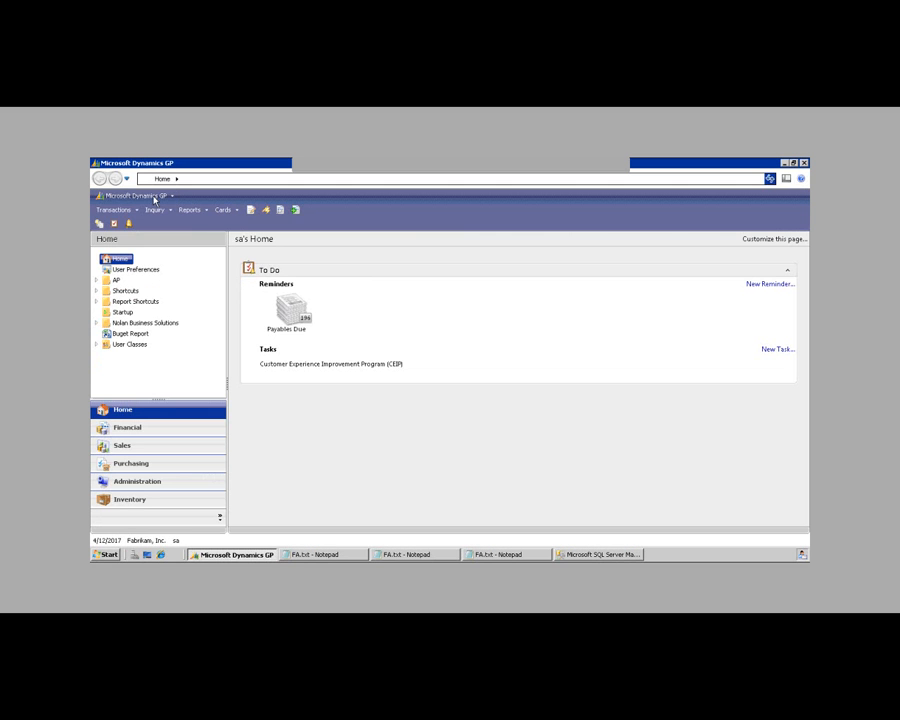
pyautogui.click(154, 198)
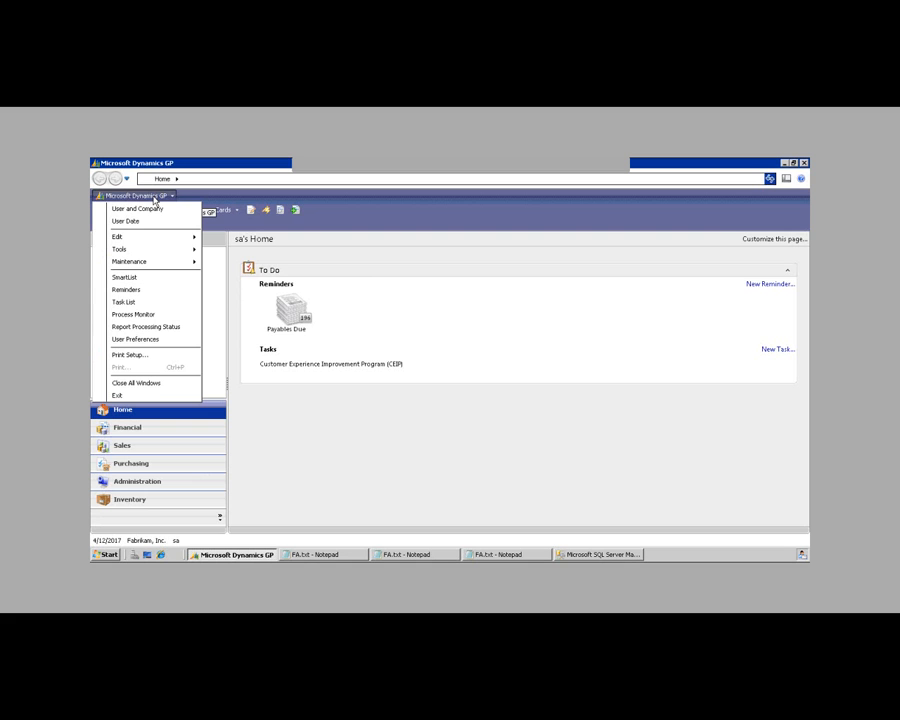
pyautogui.moveTo(139, 253)
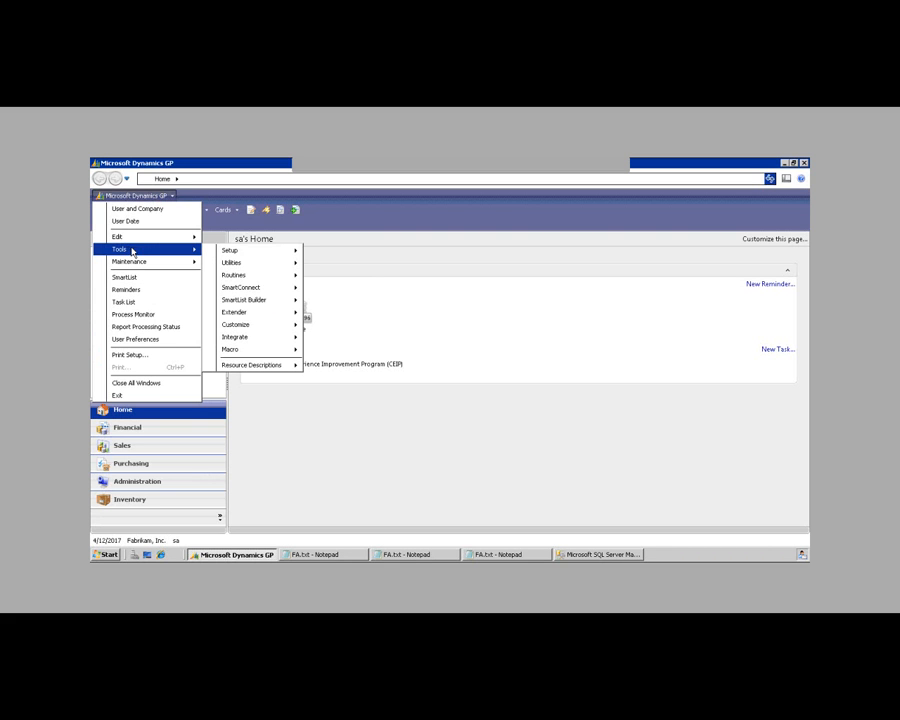
pyautogui.moveTo(252, 257)
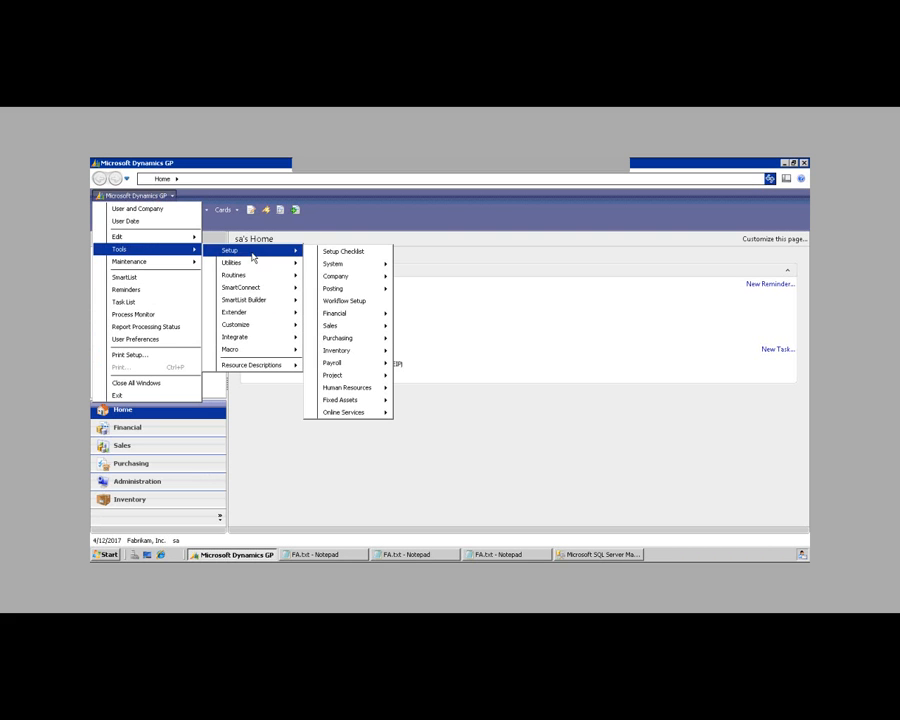
pyautogui.moveTo(268, 302)
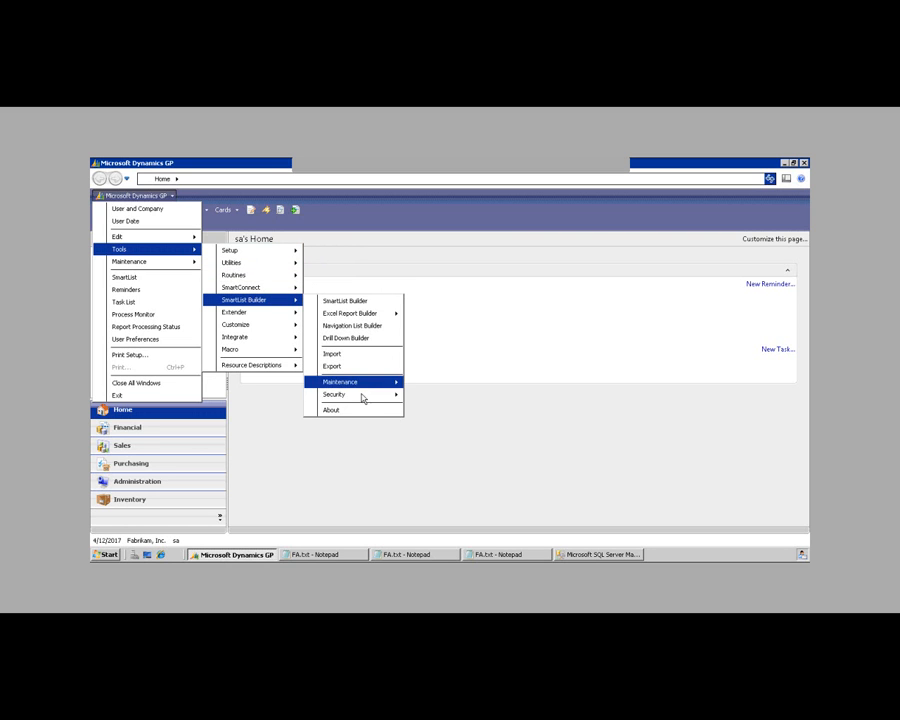
pyautogui.moveTo(362, 398)
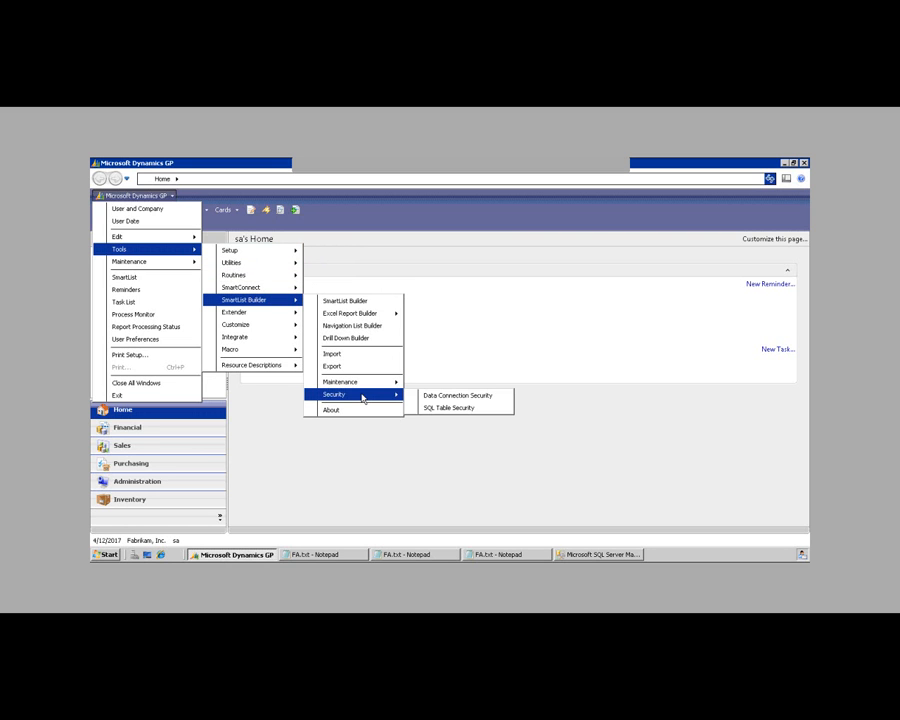
pyautogui.click(478, 409)
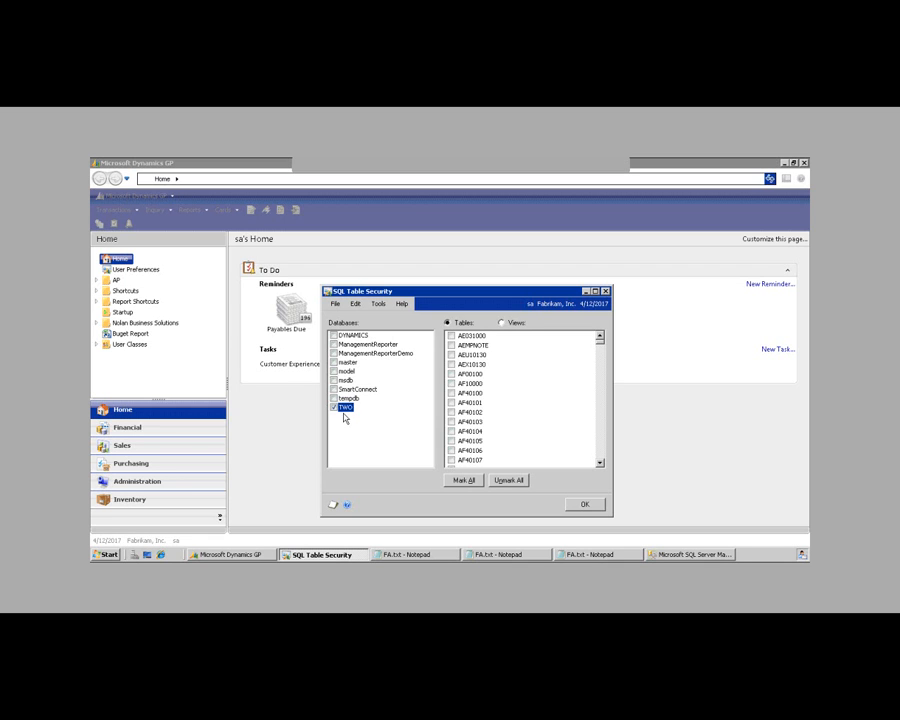
# Step: Grant SmartList Builder access to the IBIS_Fixed_Assets view and confirm the SQL table security
pyautogui.click(503, 327)
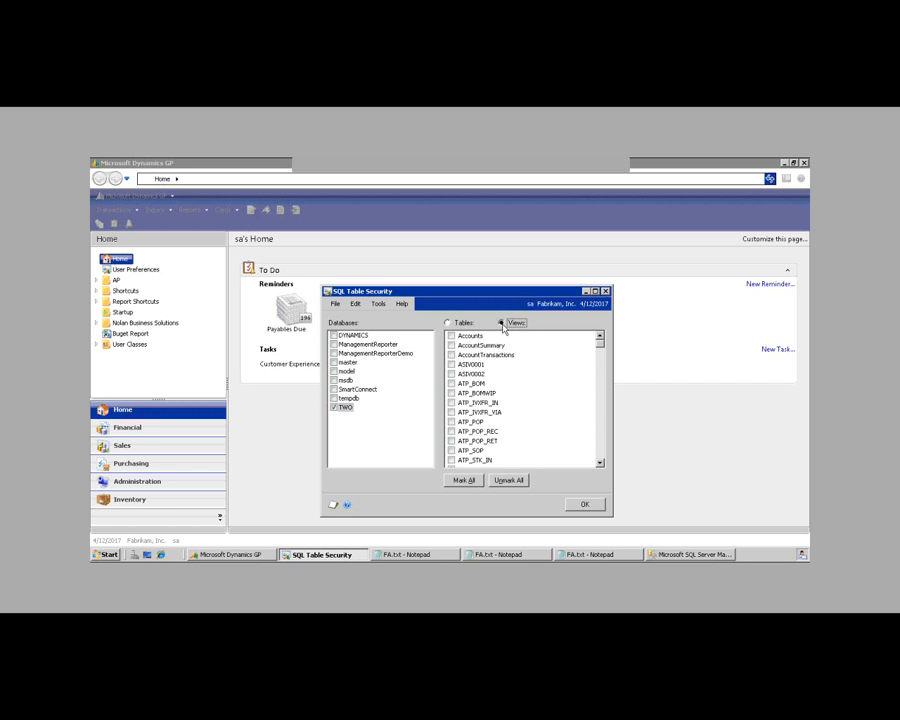
pyautogui.click(601, 458)
pyautogui.click(601, 458)
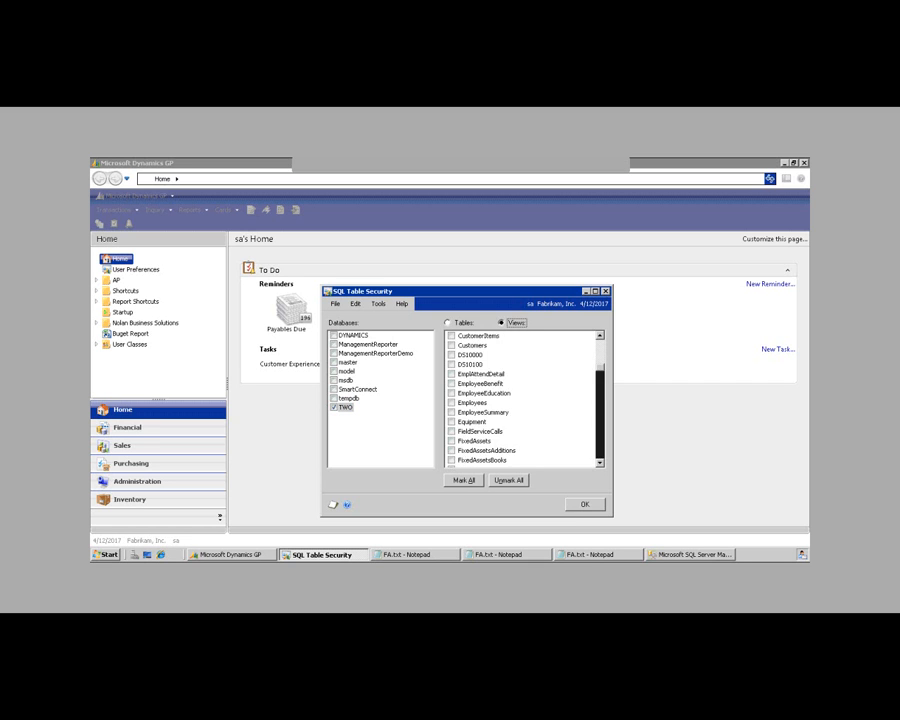
pyautogui.click(601, 458)
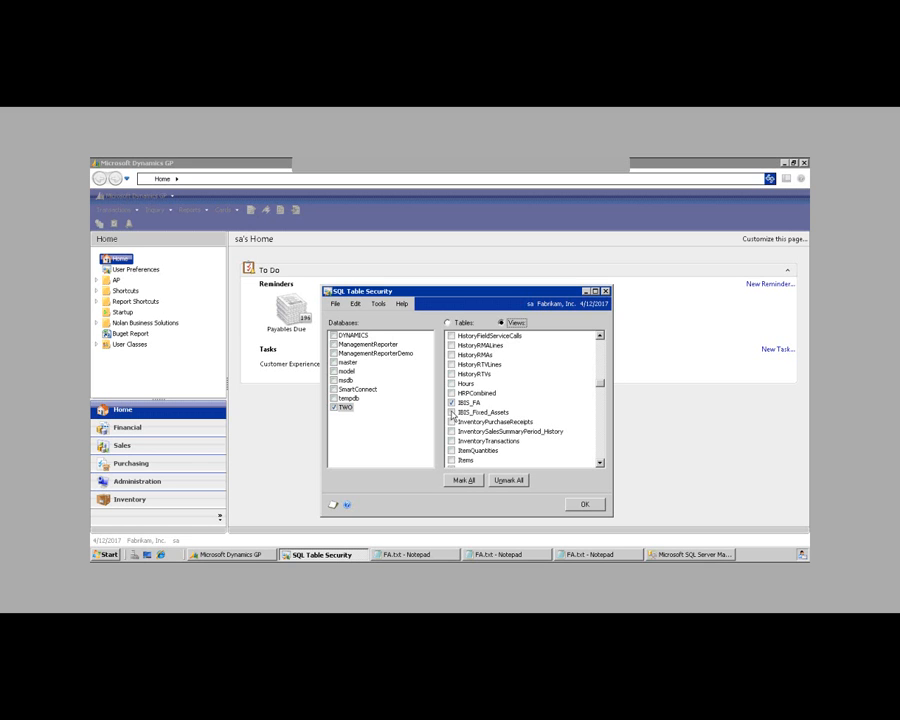
pyautogui.click(484, 412)
pyautogui.click(585, 504)
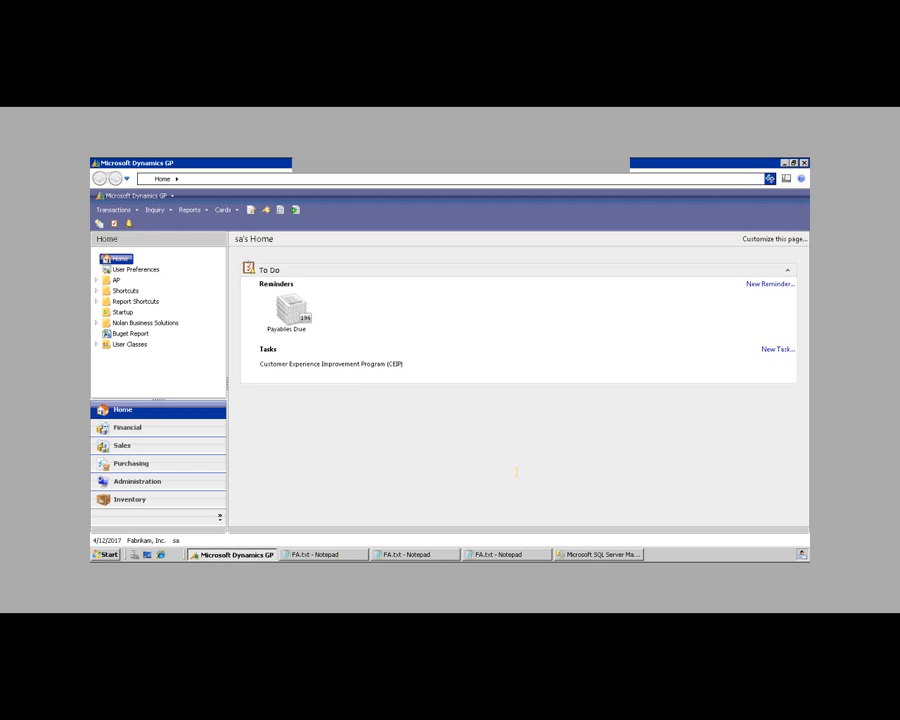
# Step: Create a SmartList in SmartList Builder with the ID FA TRX and the name "Fixed Asset Transactions"
pyautogui.click(135, 196)
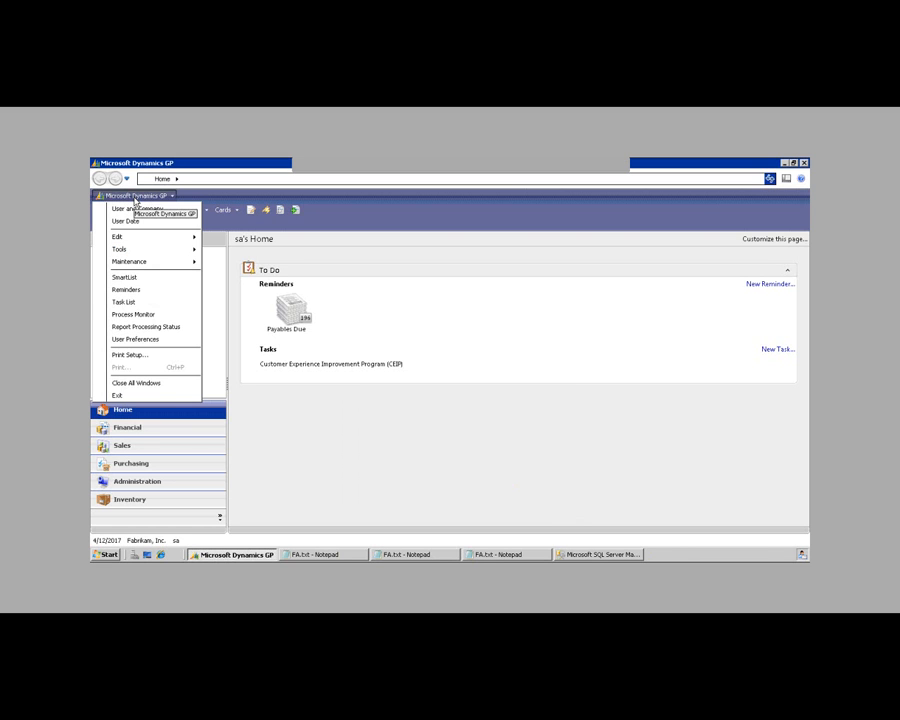
pyautogui.moveTo(185, 249)
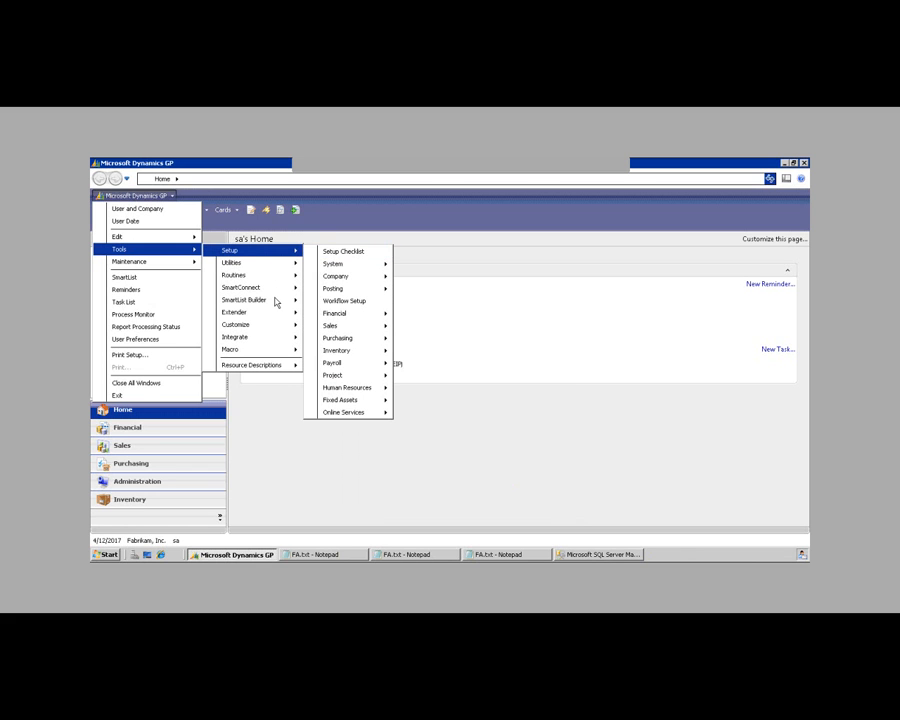
pyautogui.click(372, 302)
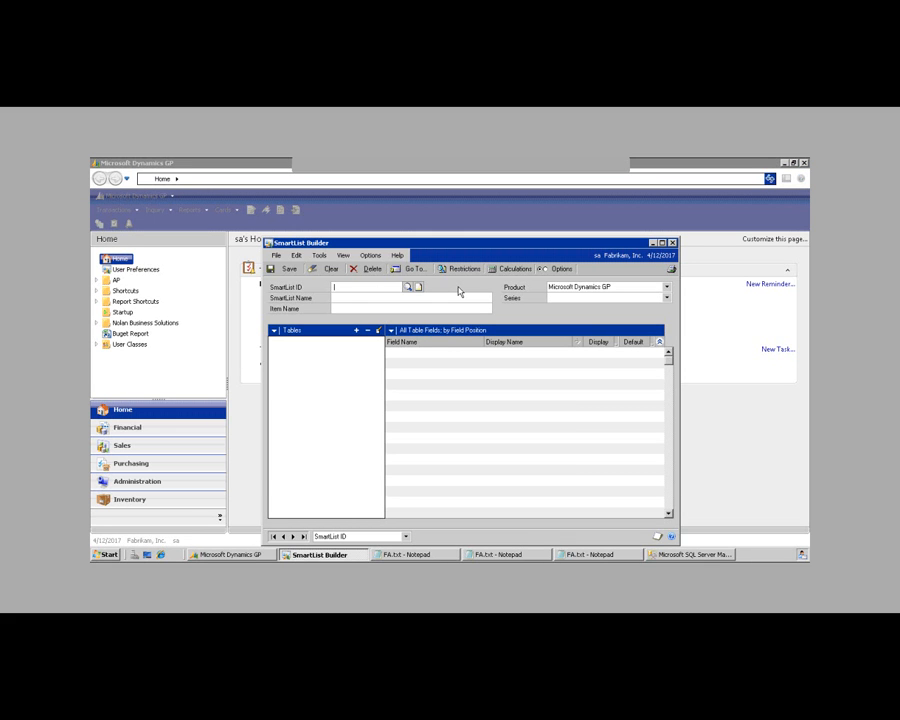
pyautogui.write('FIX')
pyautogui.press('BackSpace')
pyautogui.write('A TRX')
pyautogui.press('Tab')
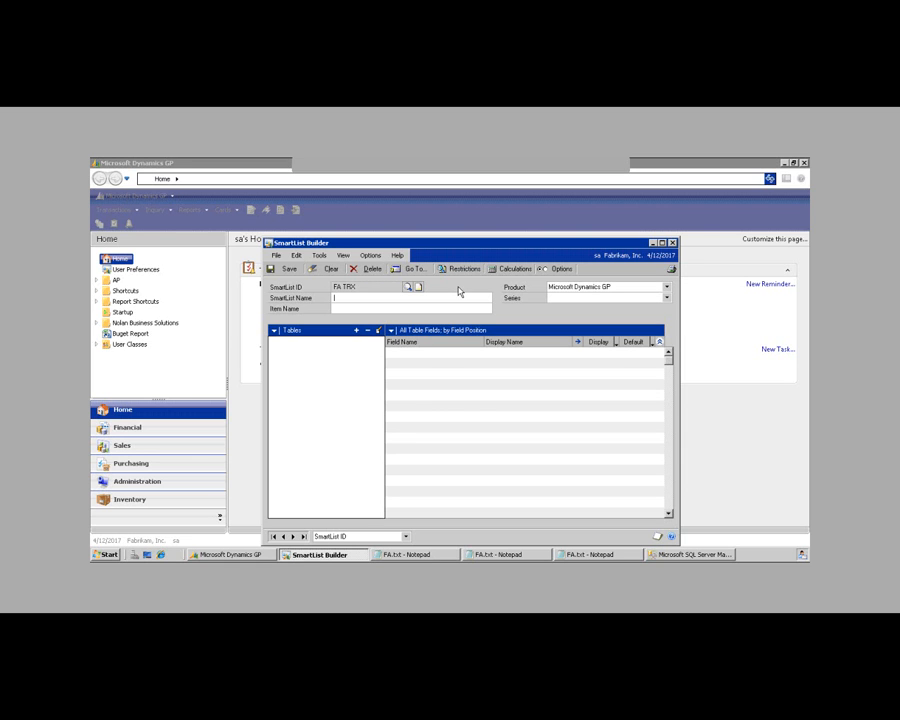
pyautogui.write('Fixed Asset Transactions')
pyautogui.press('Tab')
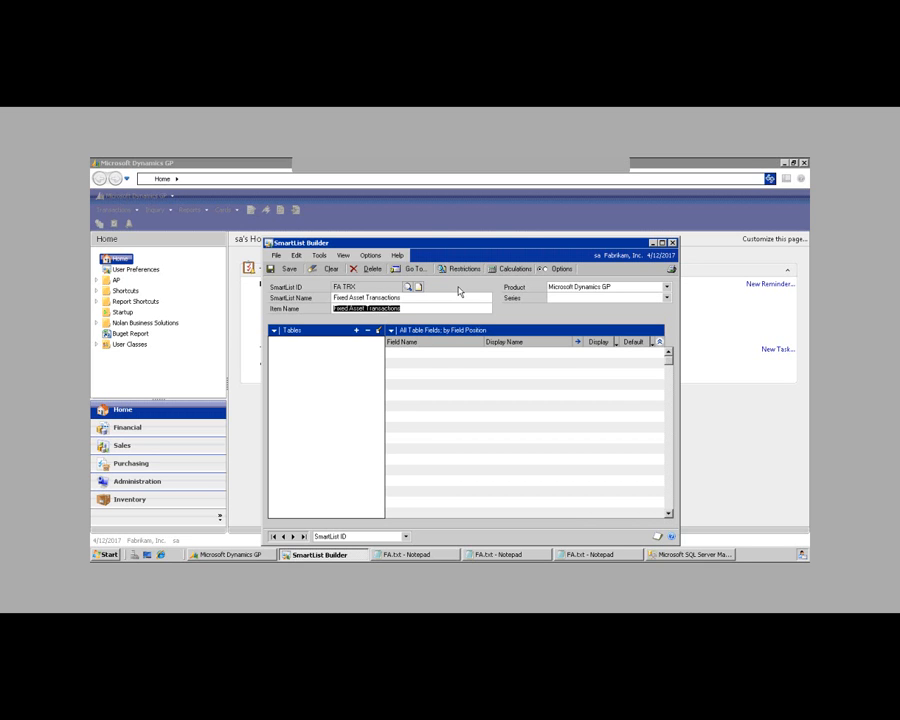
# Step: Set the SmartList's product to Fixed Assets
pyautogui.click(667, 287)
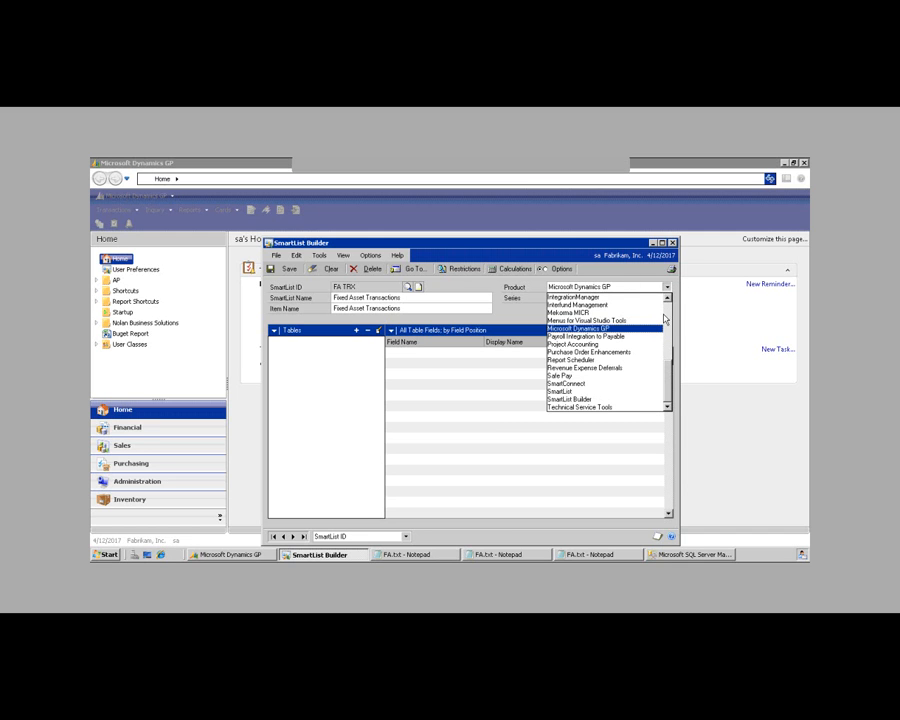
pyautogui.scroll(7, 667, 307)
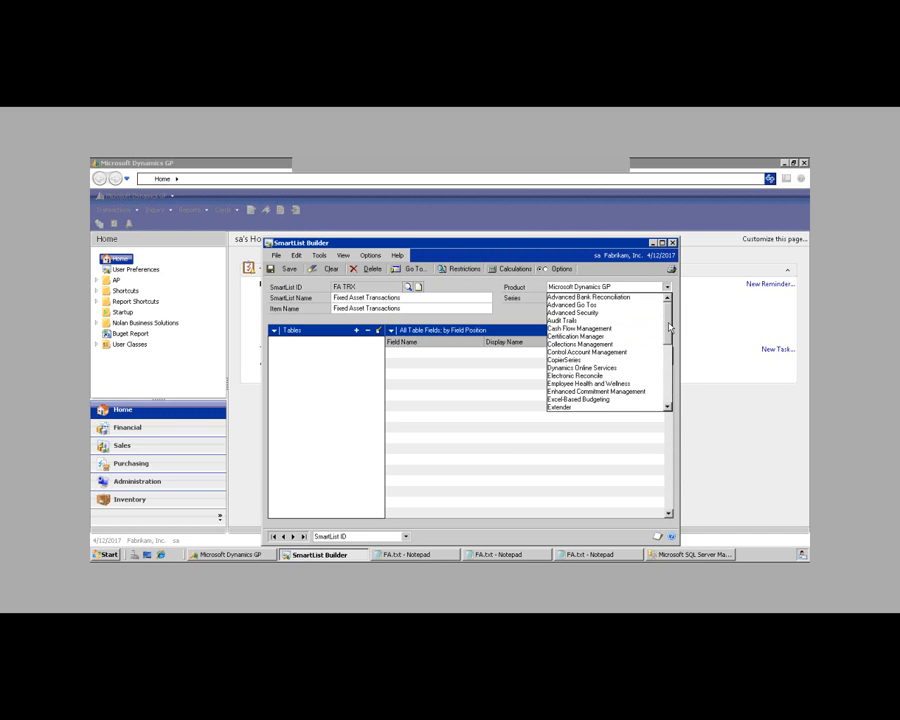
pyautogui.scroll(-2, 667, 310)
pyautogui.click(566, 385)
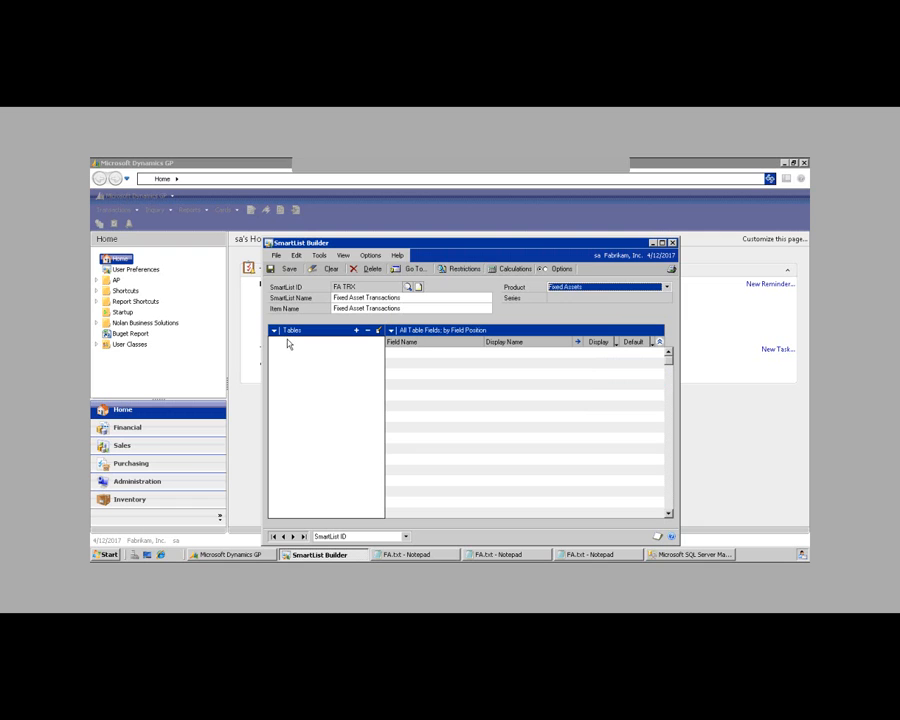
# Step: Choose the TWO database's IBIS_Fixed_Assets view as the SQL Server table to add, with Use Company Database enabled
pyautogui.click(357, 334)
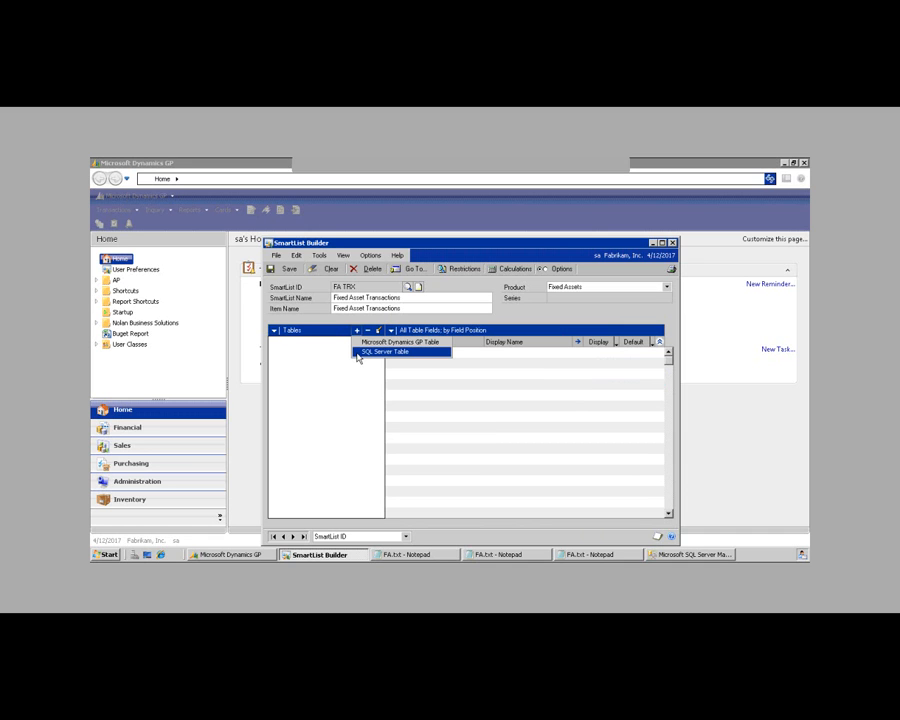
pyautogui.click(385, 351)
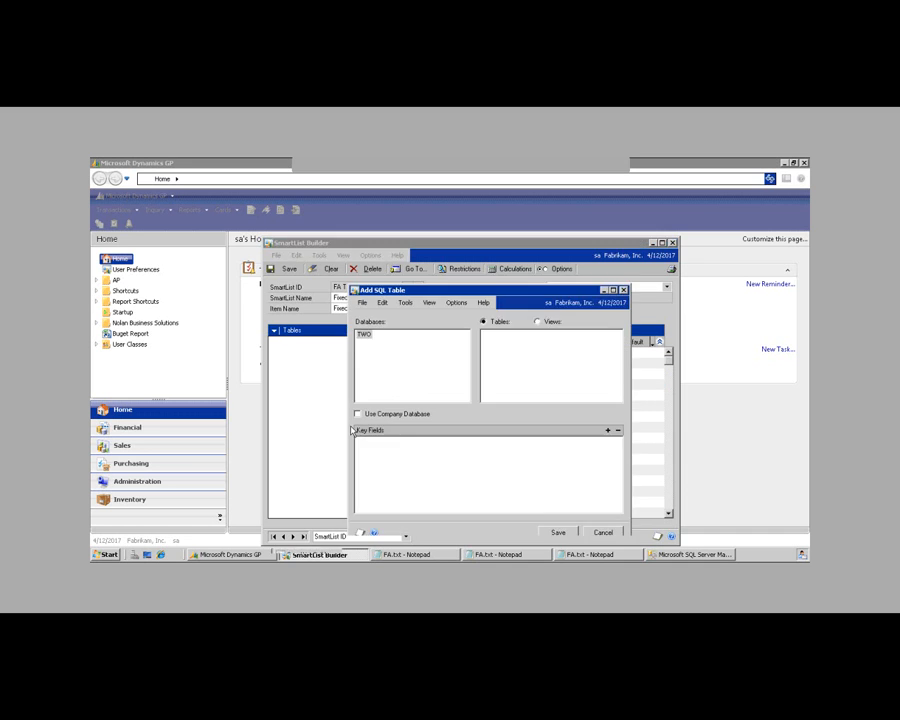
pyautogui.click(364, 335)
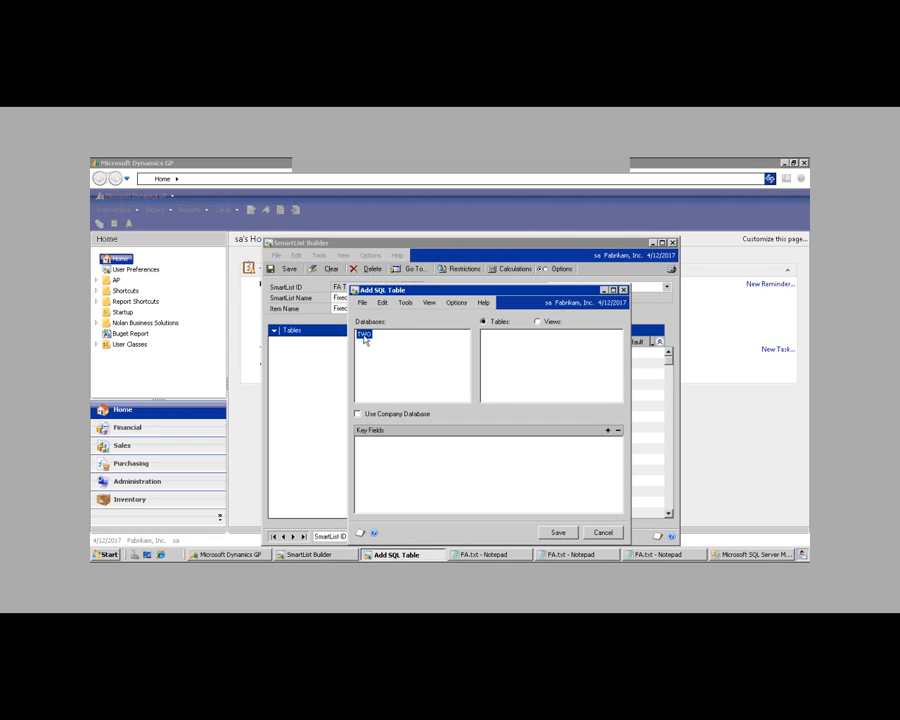
pyautogui.click(538, 324)
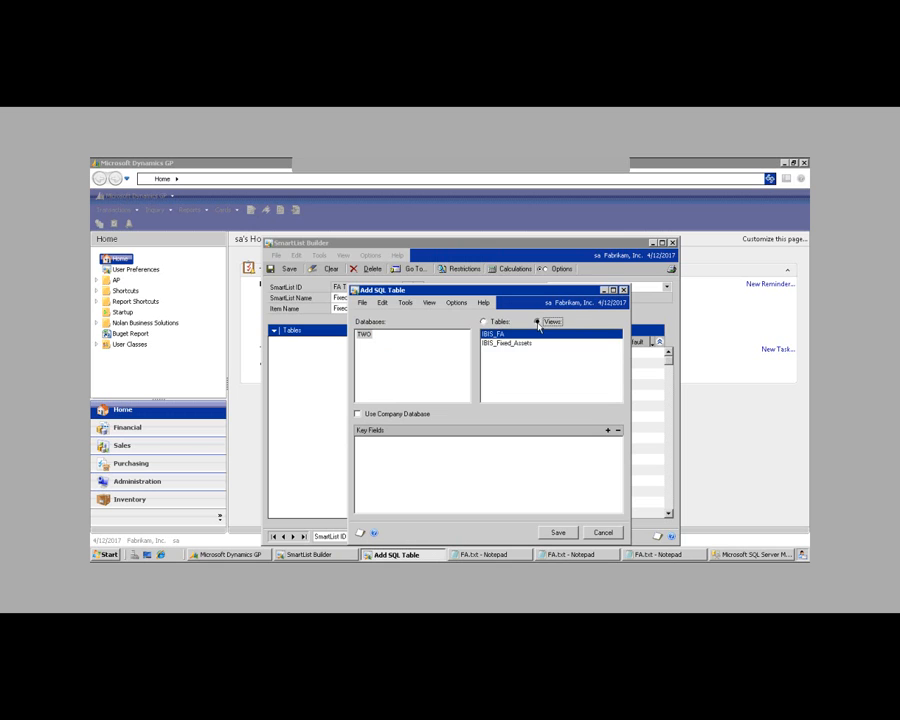
pyautogui.click(490, 344)
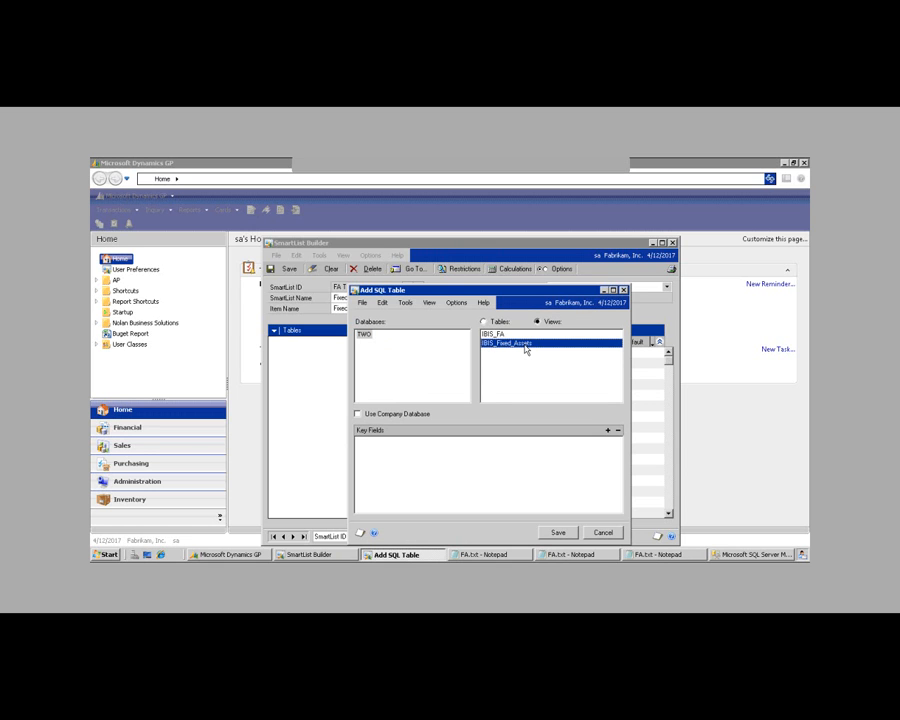
pyautogui.click(359, 415)
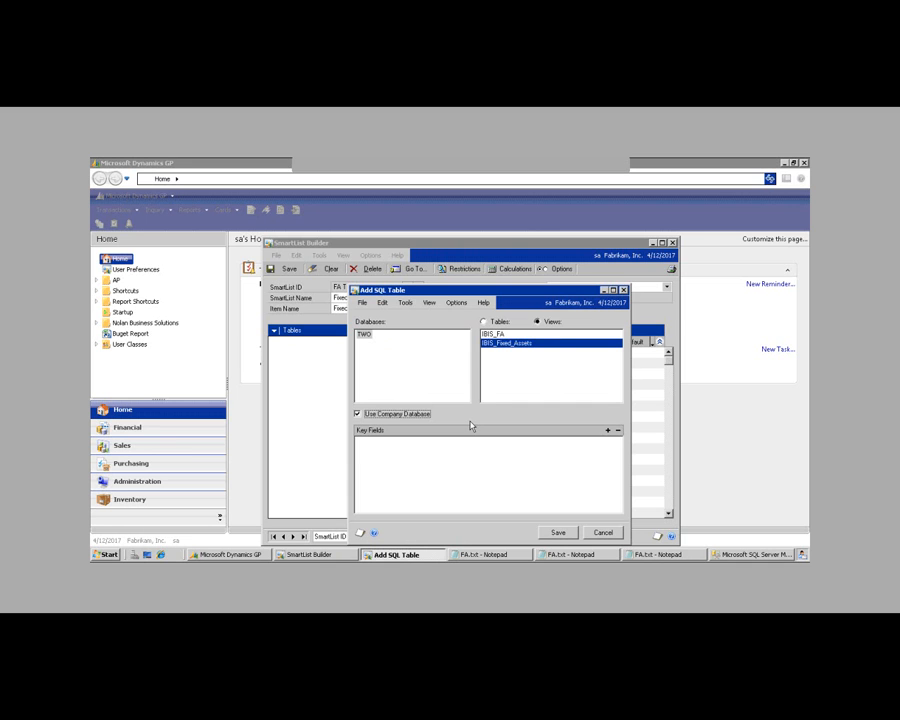
# Step: Add ASSETID as the key field for the IBIS_Fixed_Assets view and save the SQL table to the SmartList
pyautogui.click(607, 431)
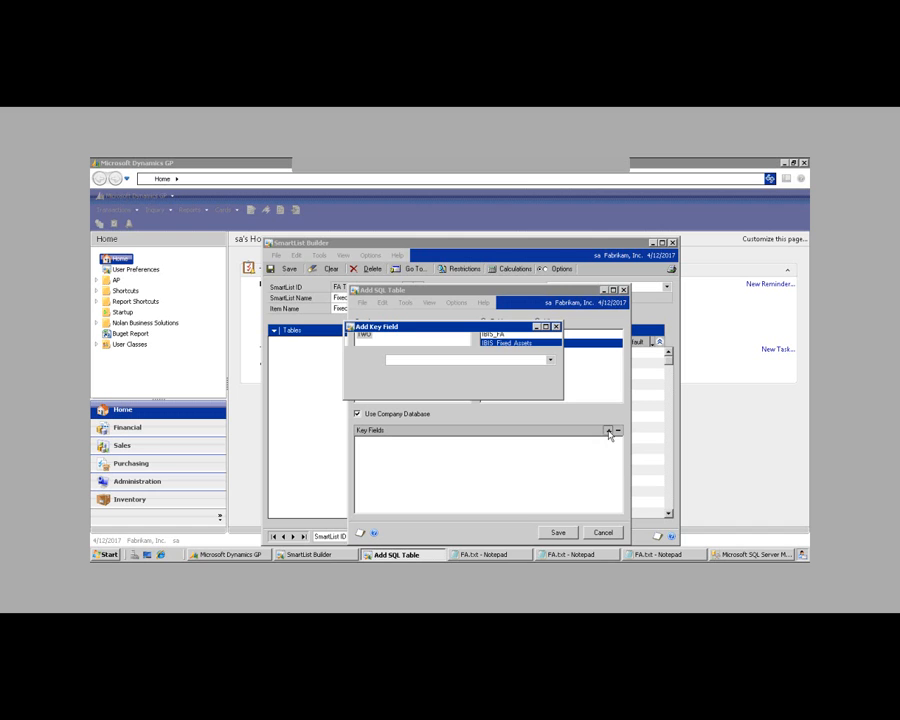
pyautogui.click(548, 360)
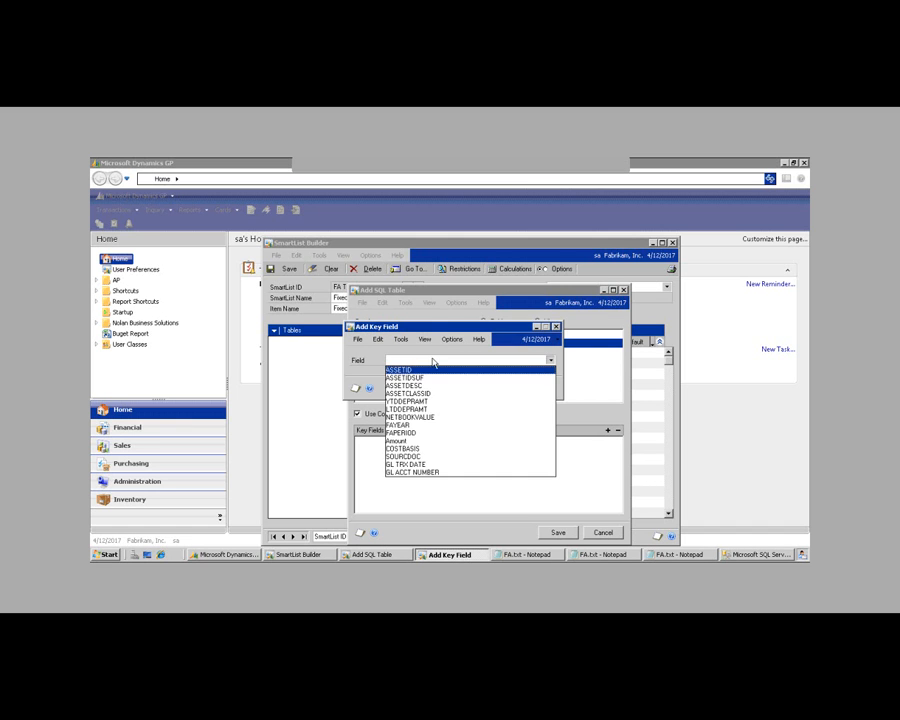
pyautogui.click(432, 367)
pyautogui.click(489, 388)
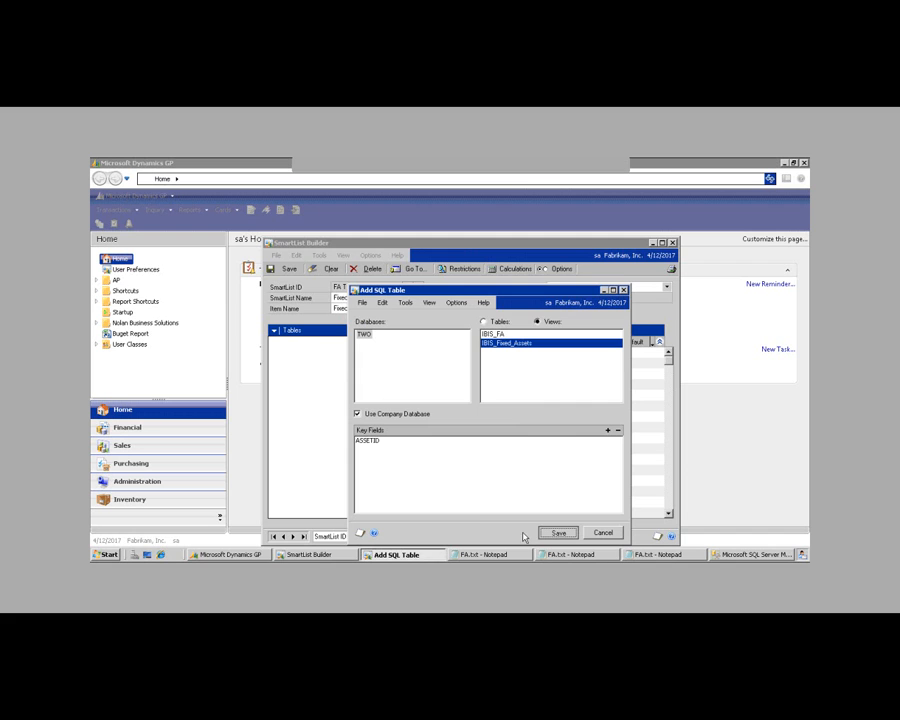
pyautogui.click(558, 533)
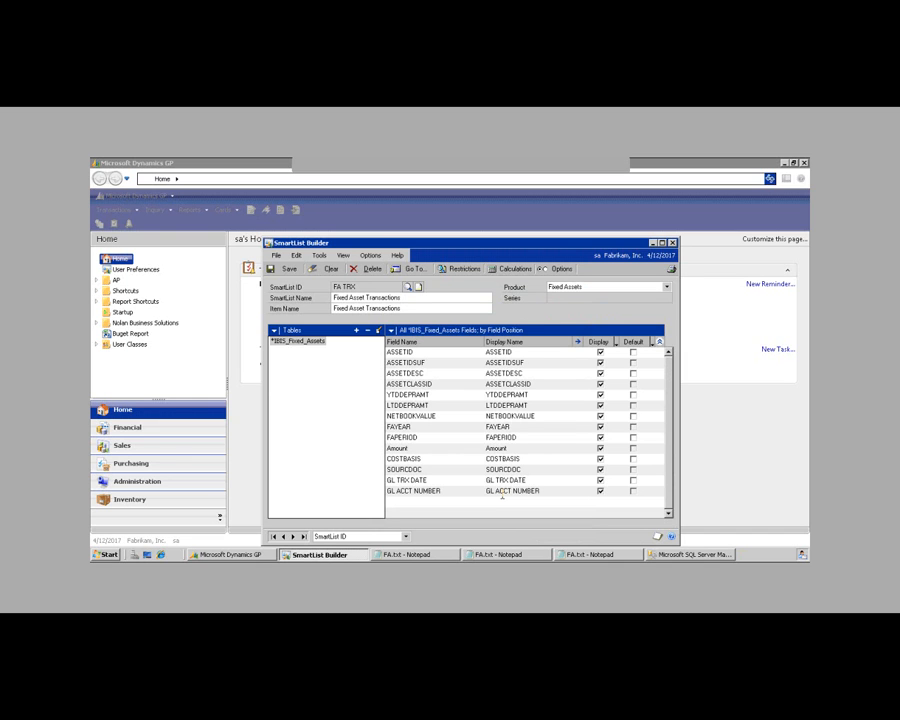
# Step: Mark all IBIS_Fixed_Assets fields as default columns and expand the field list to show data types and formats
pyautogui.click(659, 342)
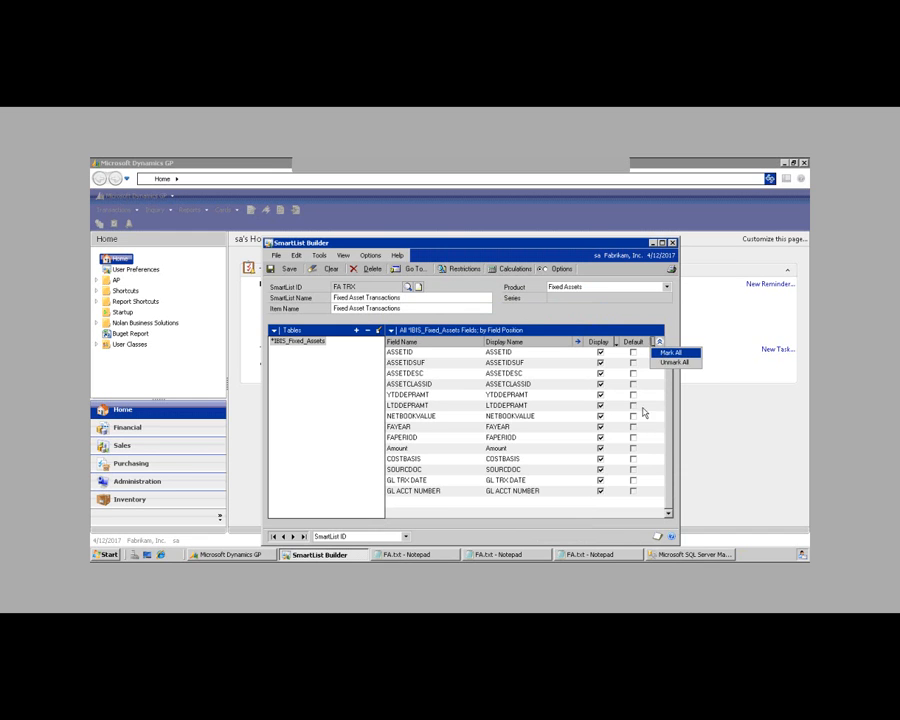
pyautogui.click(671, 352)
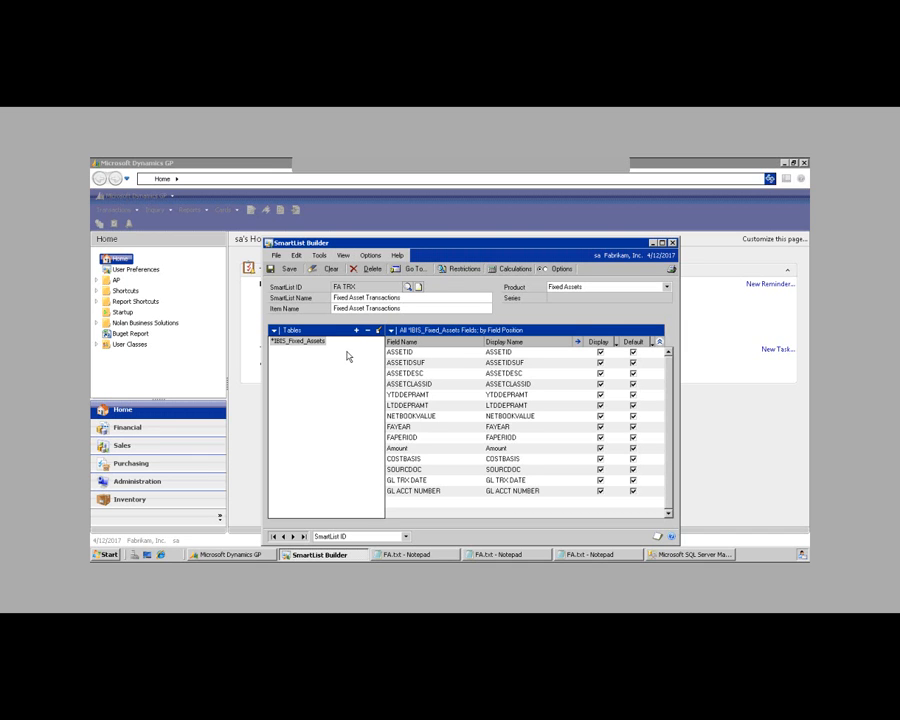
pyautogui.click(659, 342)
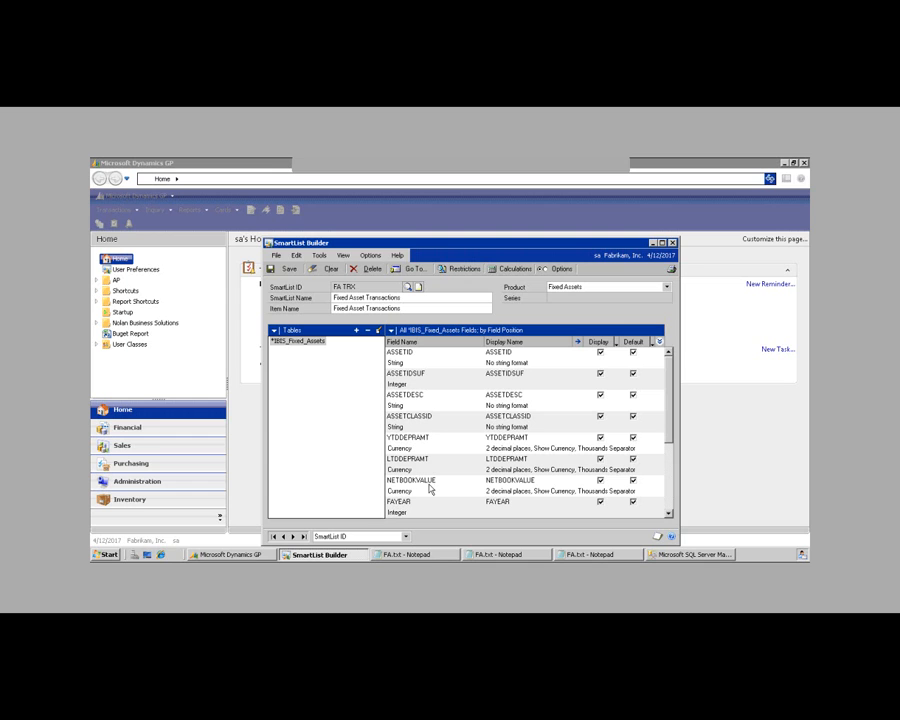
pyautogui.click(669, 515)
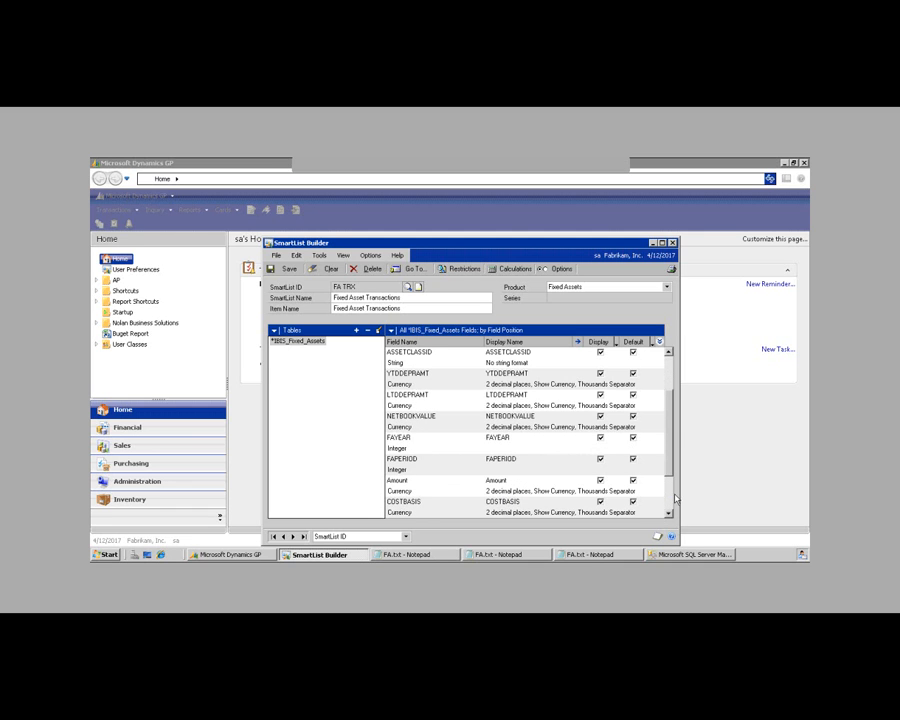
pyautogui.moveTo(671, 474); pyautogui.dragTo(674, 427)
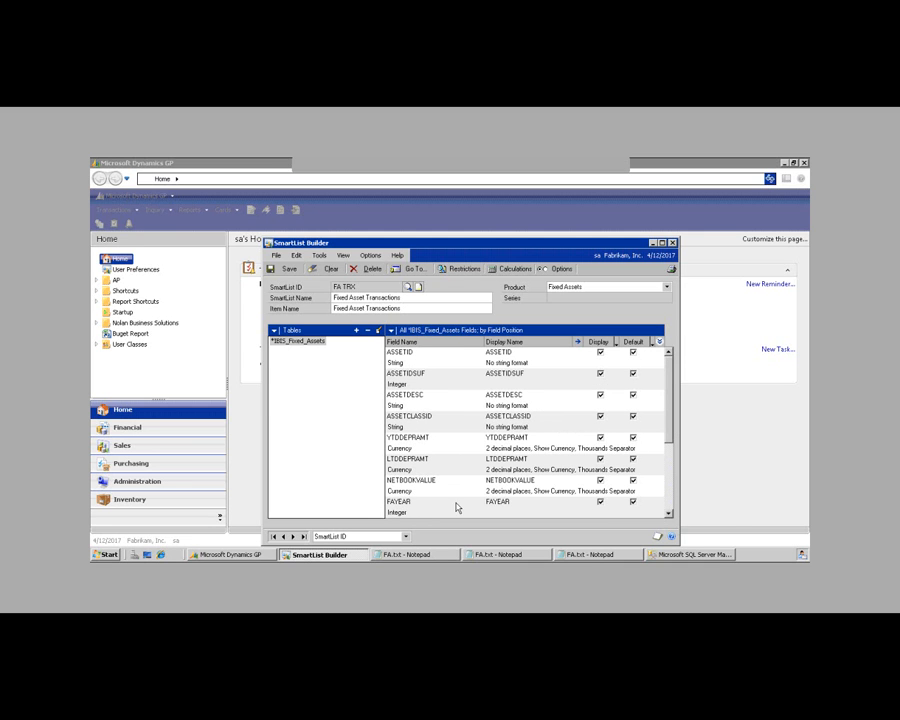
# Step: Switch to the FA.txt script in Notepad, review the column aliases in its CREATE VIEW statement, and close the file
pyautogui.click(575, 557)
pyautogui.click(404, 342)
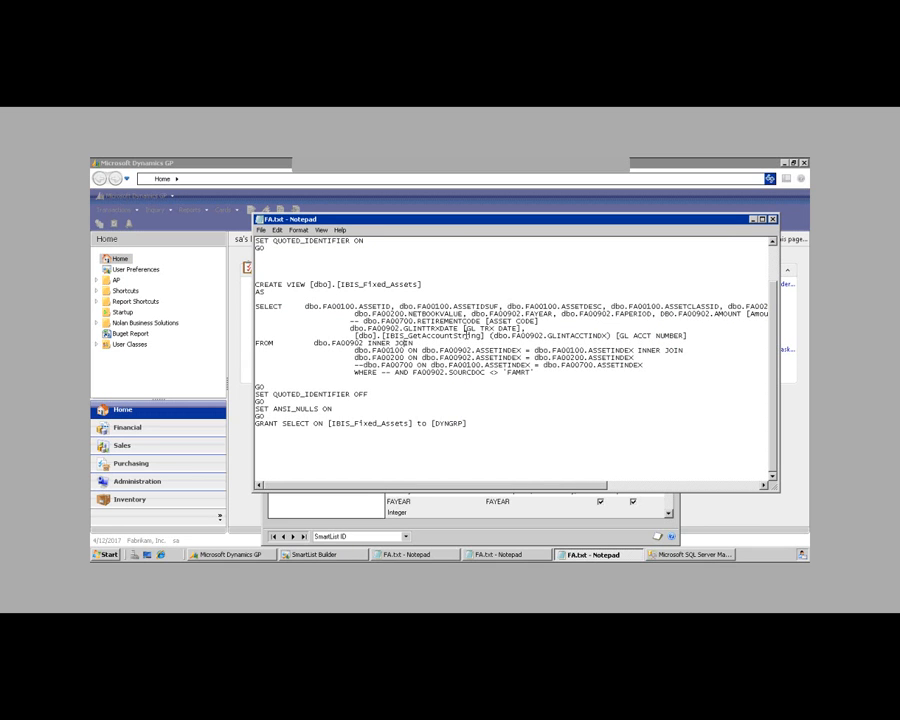
pyautogui.click(464, 329)
pyautogui.press('BackSpace')
pyautogui.hotkey('alt', 'F4')
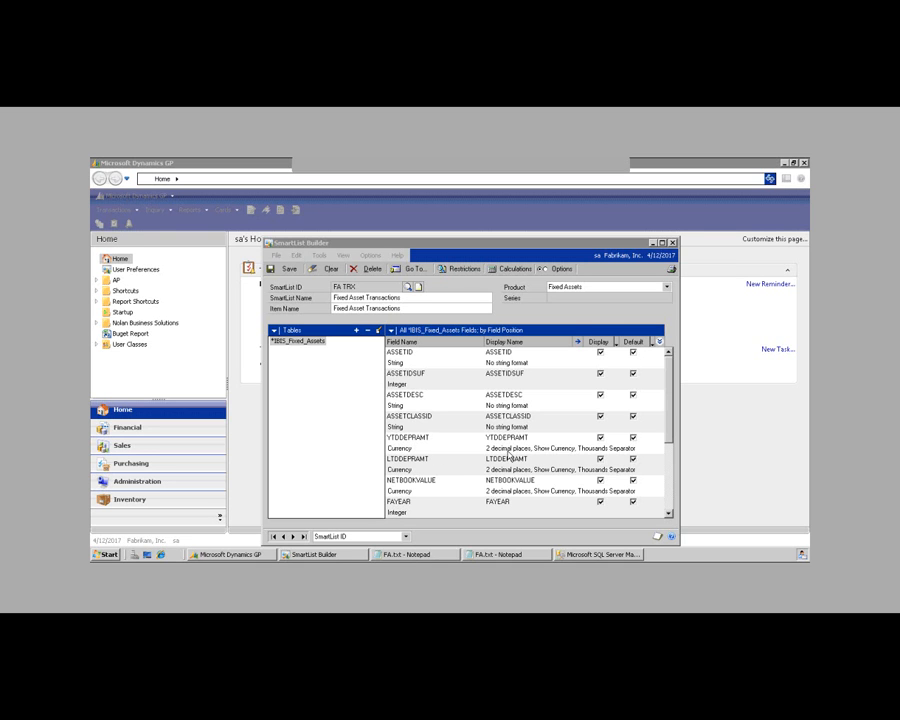
# Step: Examine the YTDDEPRAMT field's display, decimal places and negative value options in SmartList Builder without saving any changes
pyautogui.click(497, 438)
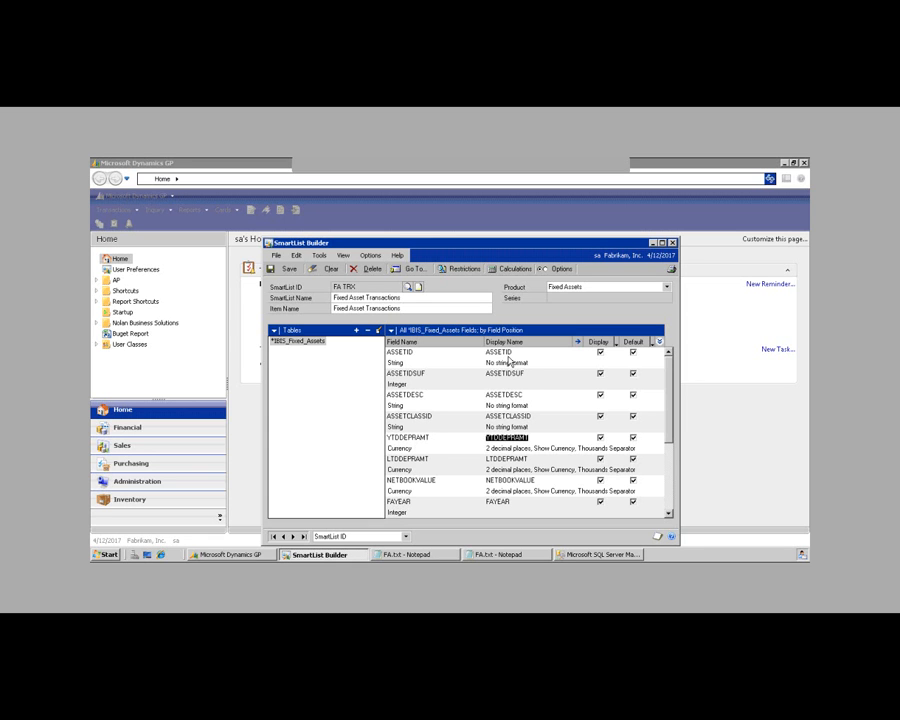
pyautogui.click(577, 342)
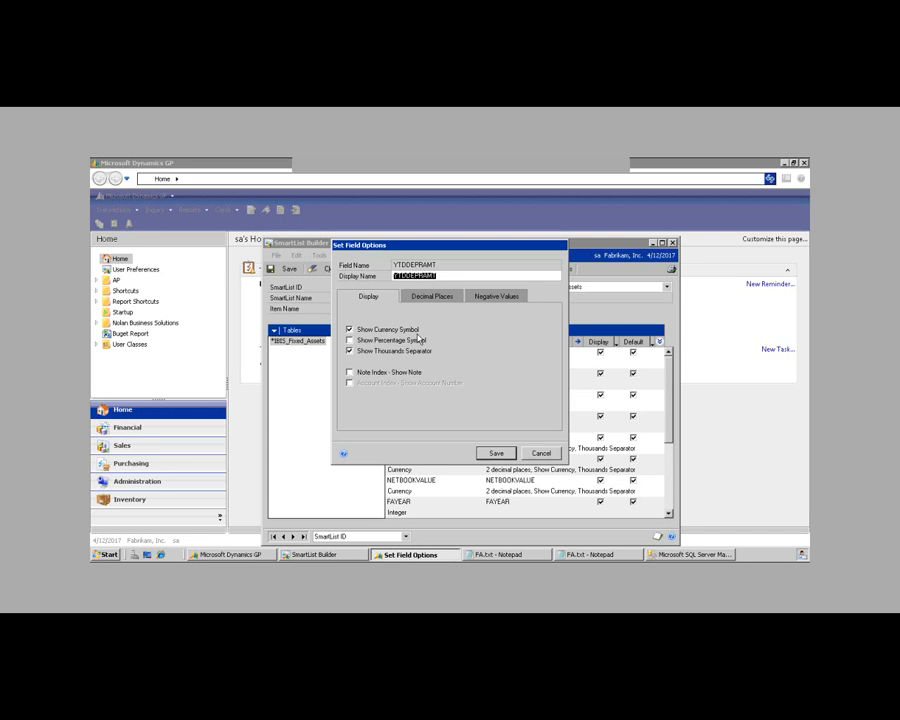
pyautogui.click(356, 340)
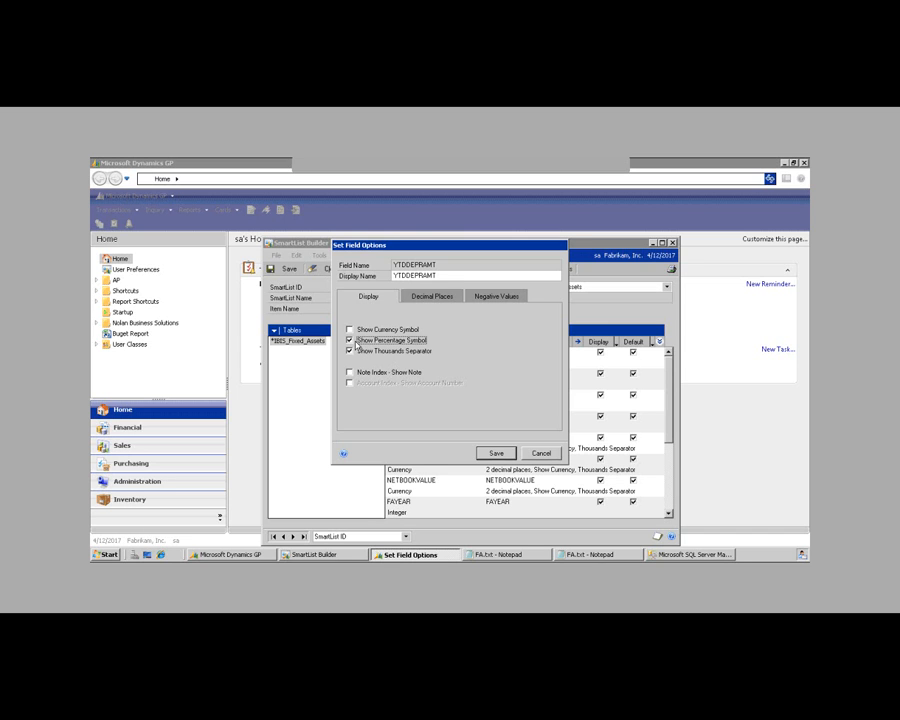
pyautogui.click(360, 329)
pyautogui.click(431, 300)
pyautogui.click(440, 330)
pyautogui.click(439, 329)
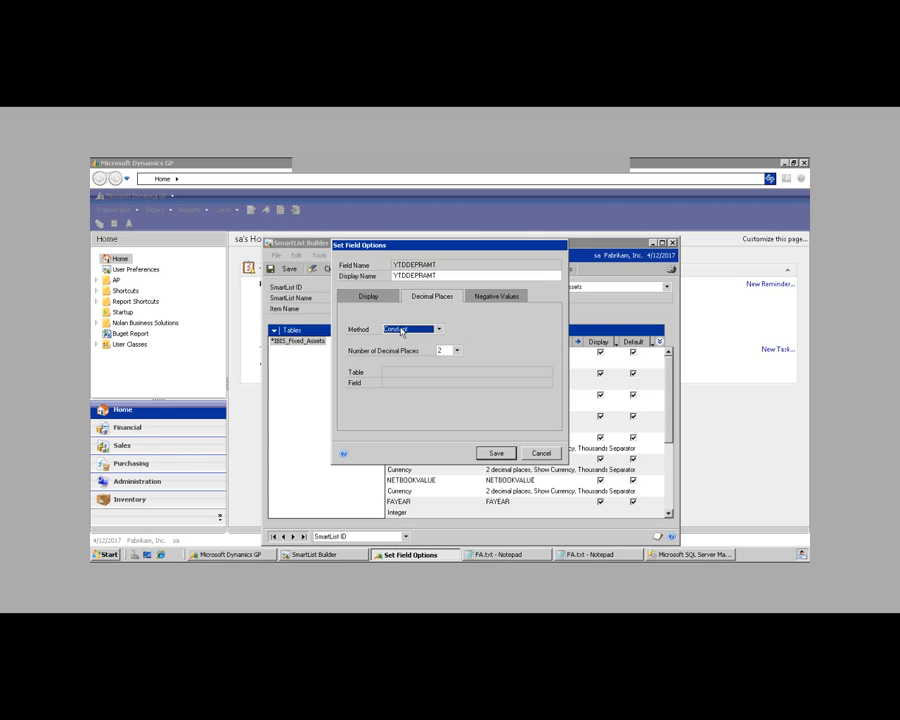
pyautogui.click(457, 350)
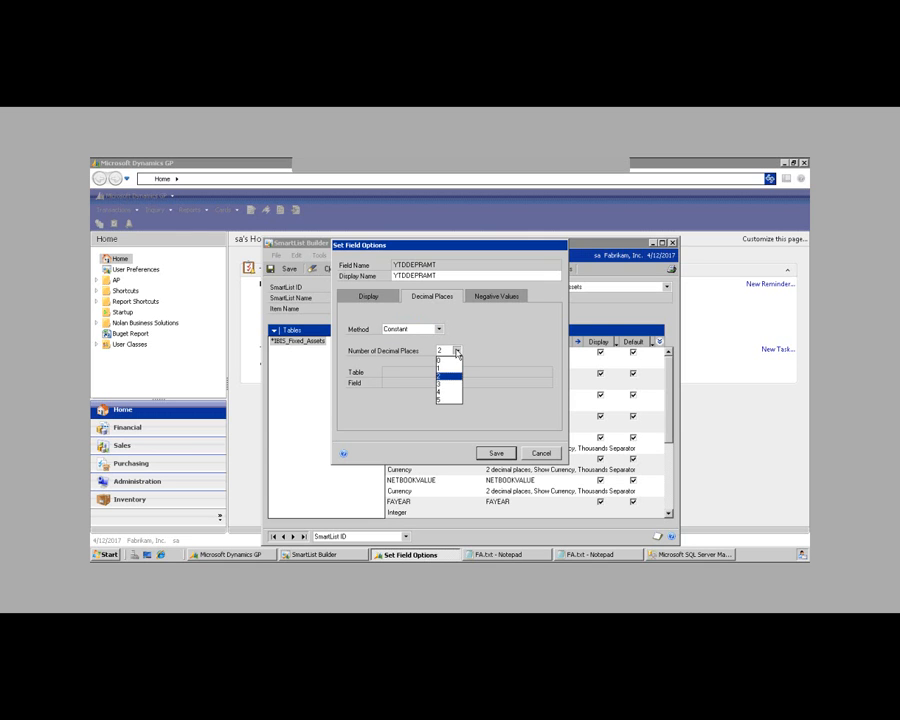
pyautogui.click(457, 351)
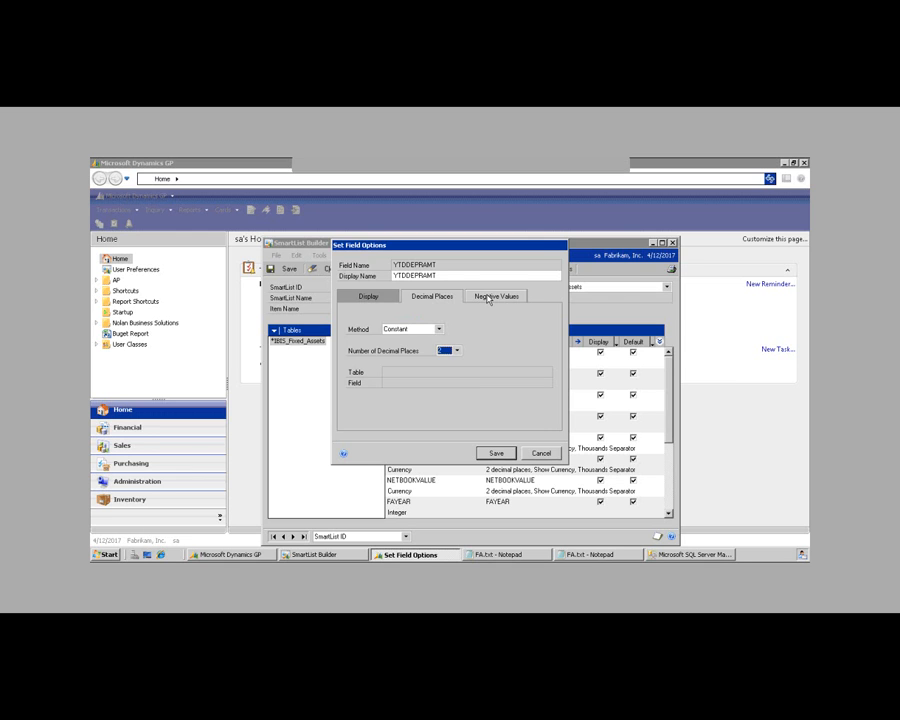
pyautogui.click(488, 297)
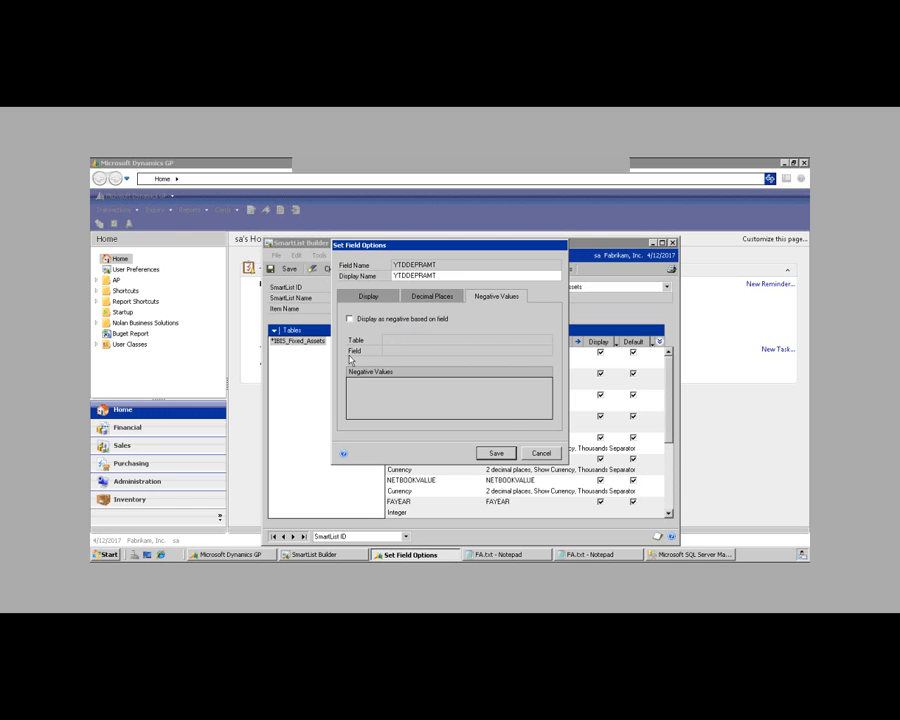
pyautogui.click(545, 454)
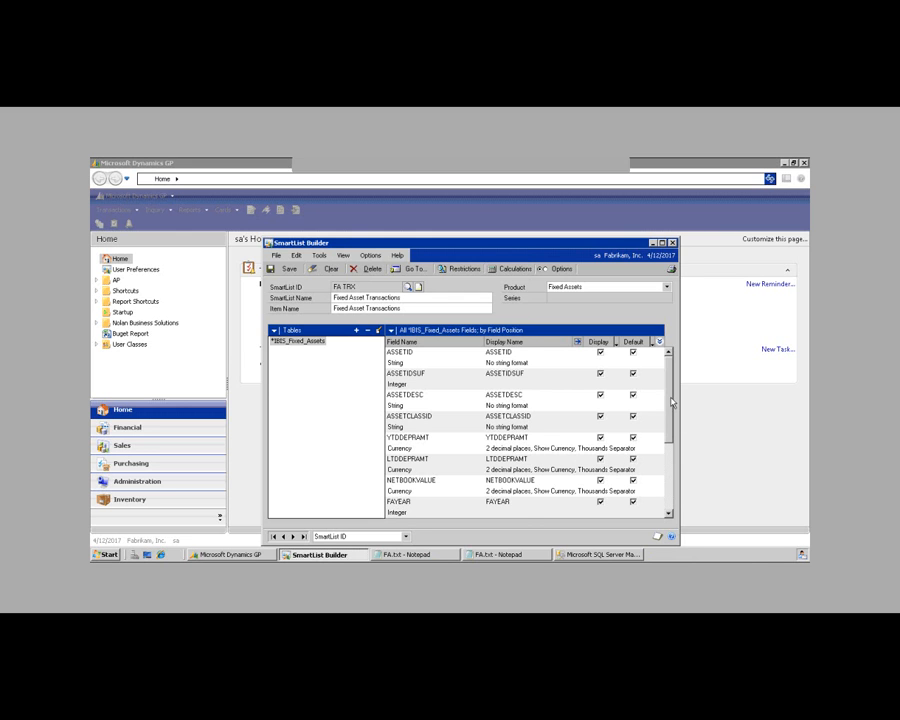
# Step: Examine the date display options available for the GL TRX DATE field without saving any changes
pyautogui.moveTo(669, 406); pyautogui.dragTo(668, 497)
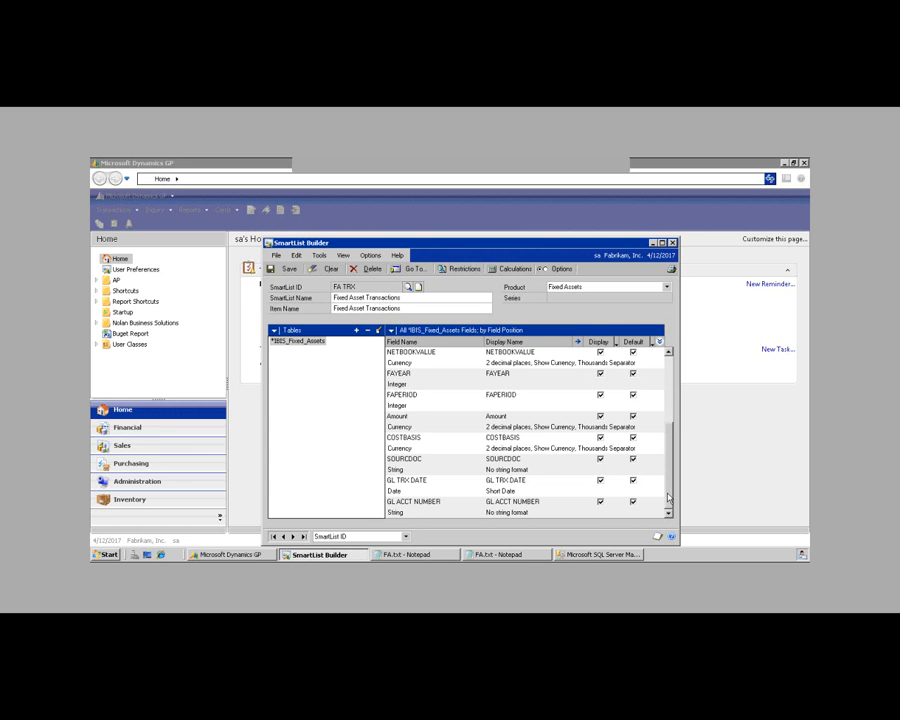
pyautogui.click(501, 481)
pyautogui.click(578, 342)
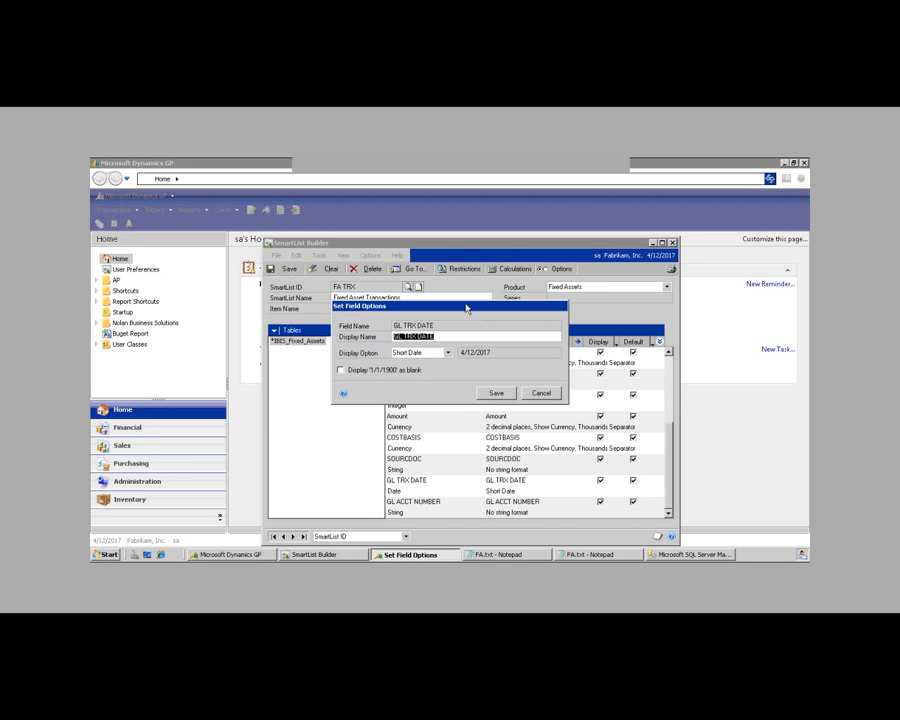
pyautogui.click(447, 352)
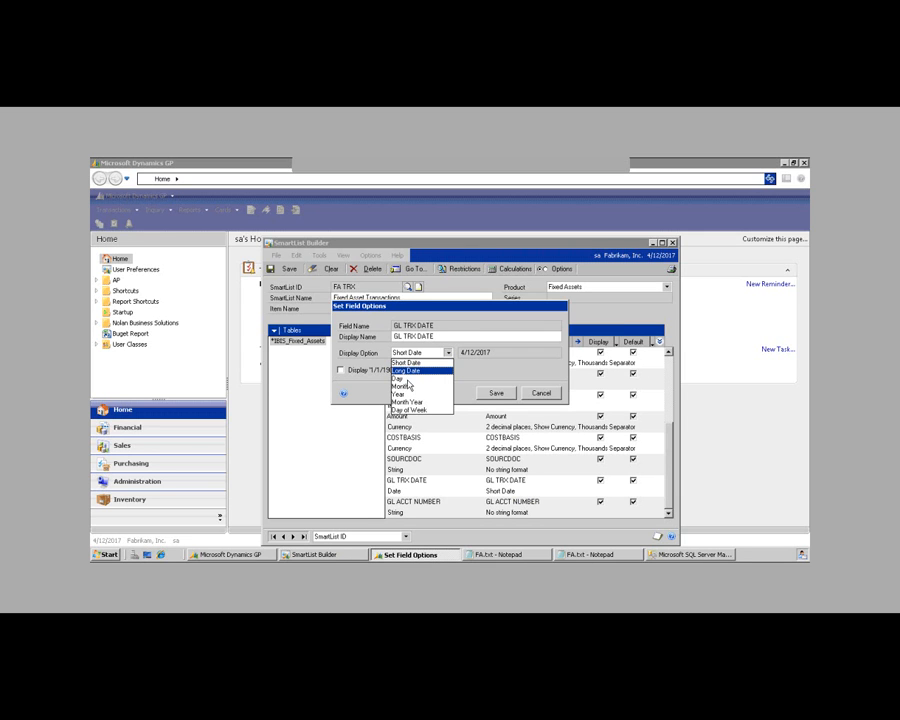
pyautogui.click(541, 393)
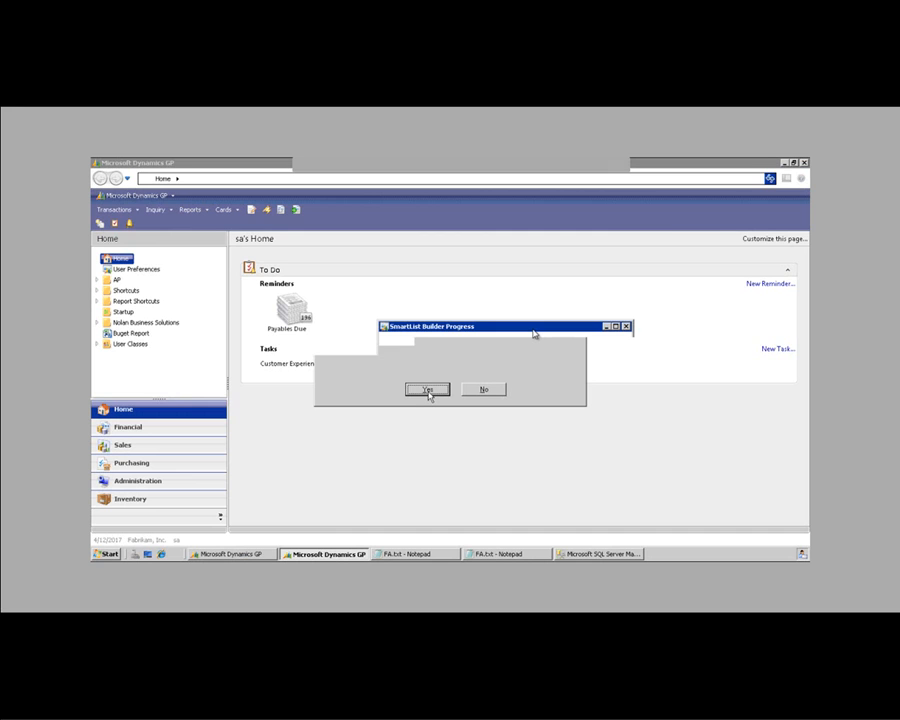
# Step: Confirm the SmartList Builder update for Fixed Asset Transactions and close the SmartList window
pyautogui.click(428, 391)
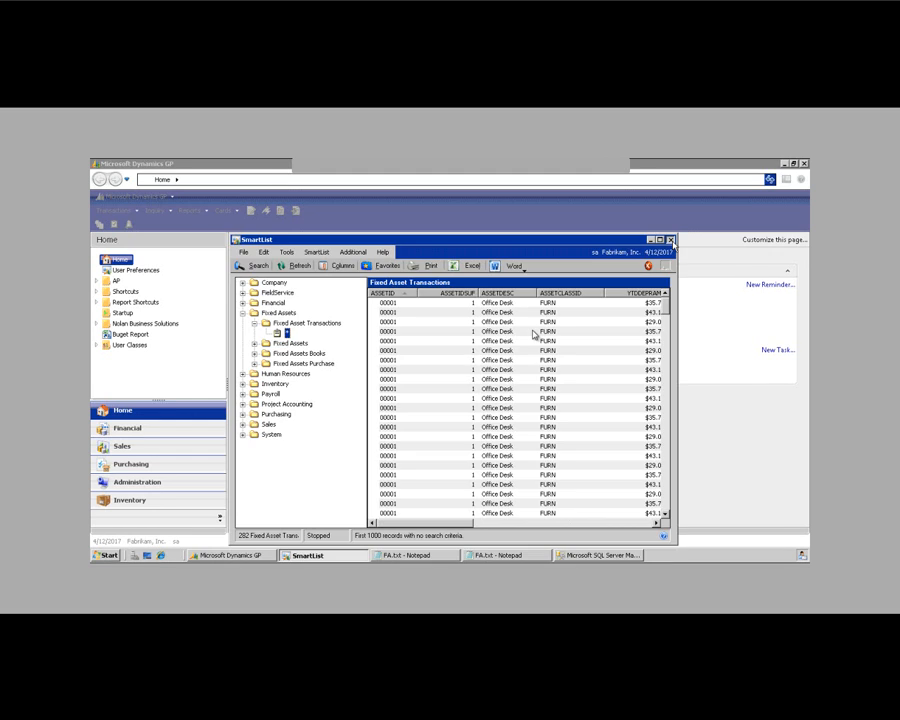
pyautogui.click(670, 240)
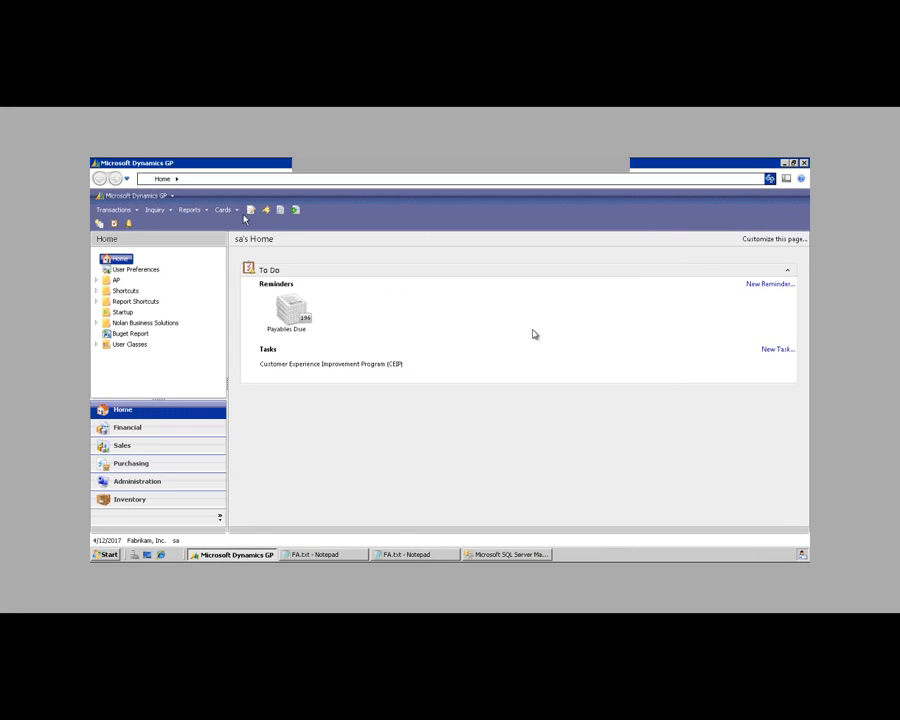
# Step: Create the security task SMARTLIST FA with "Smartlist Fixed Assets" as its name and description, in the Financial category
pyautogui.click(124, 197)
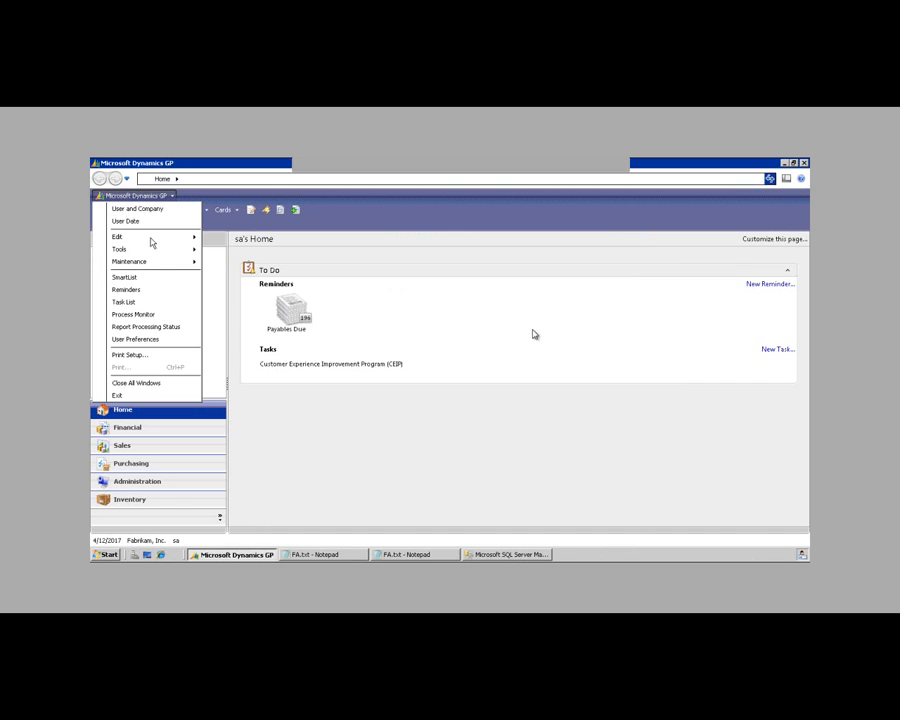
pyautogui.moveTo(142, 254)
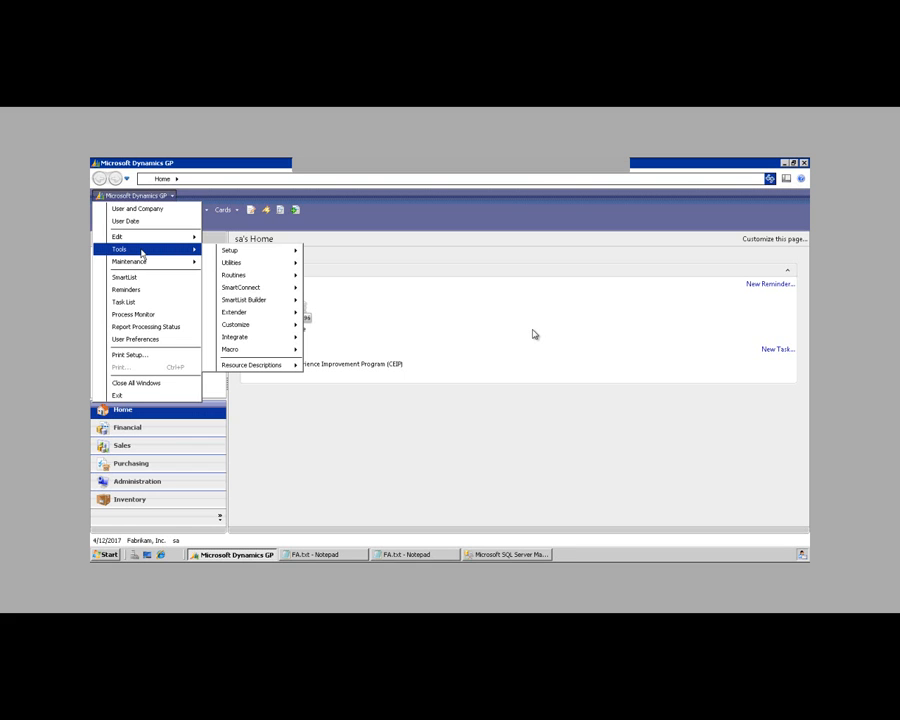
pyautogui.moveTo(232, 250)
pyautogui.moveTo(334, 263)
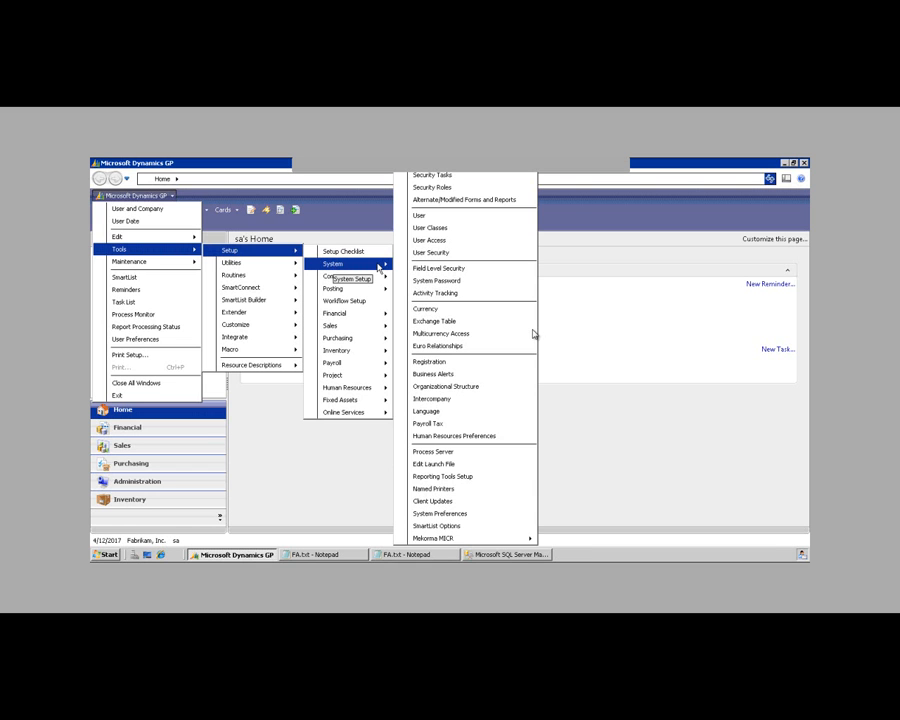
pyautogui.click(447, 180)
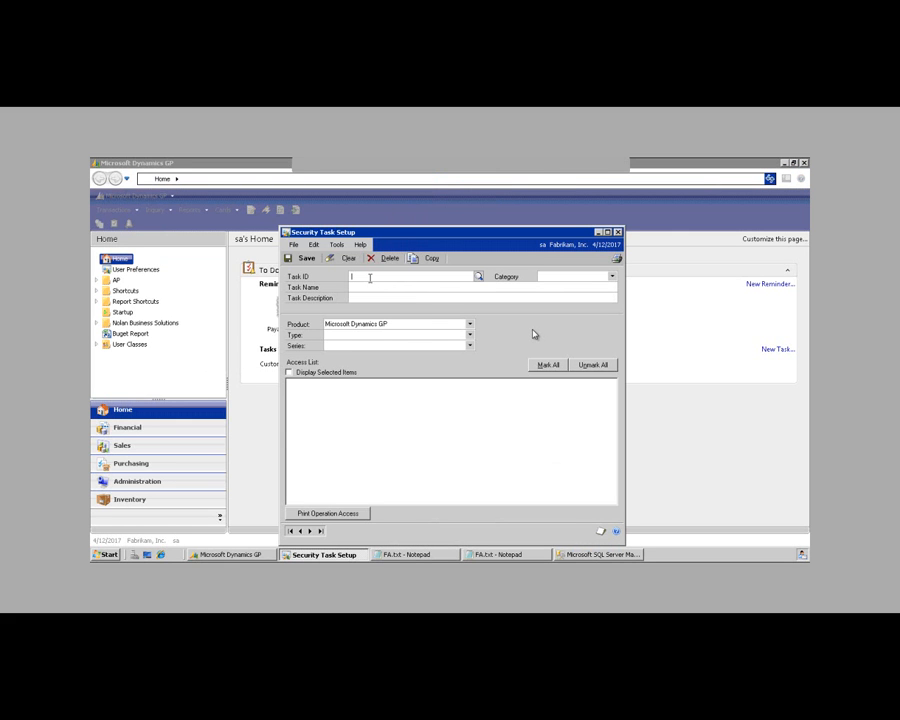
pyautogui.write('SMARTLIST FI')
pyautogui.press('BackSpace')
pyautogui.write('A')
pyautogui.press('Tab')
pyautogui.write('Smart')
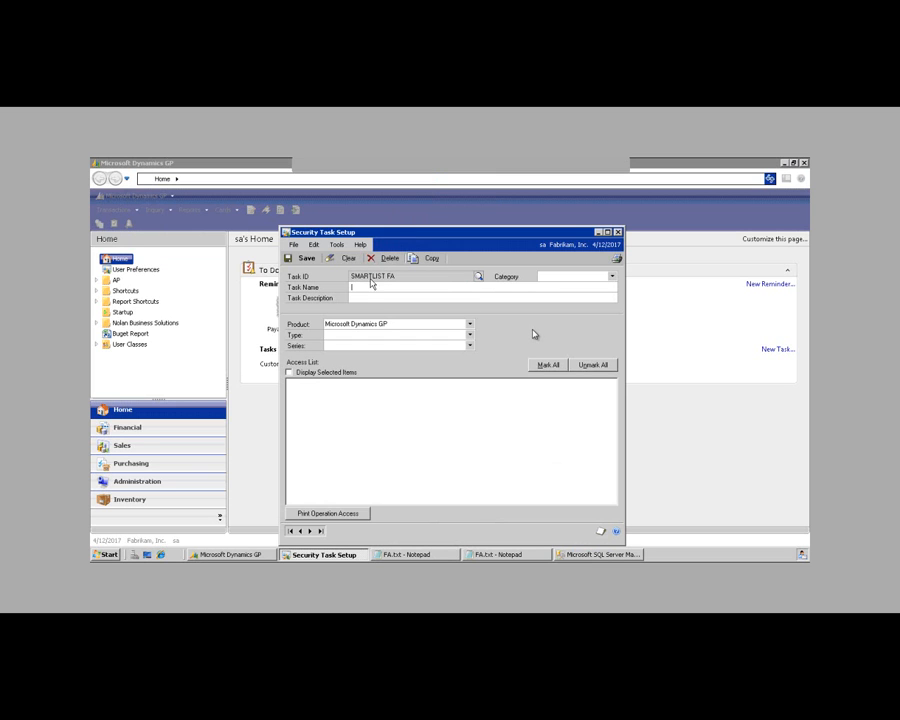
pyautogui.write('list Fixed Assets')
pyautogui.press('Tab')
pyautogui.write('Smartlist Fixed Assets')
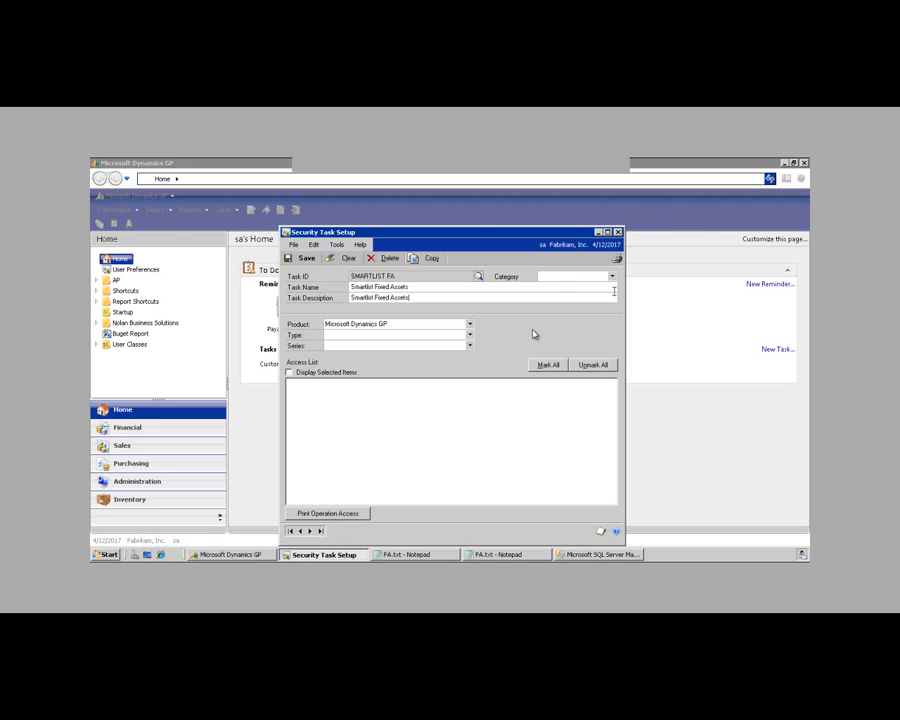
pyautogui.click(614, 277)
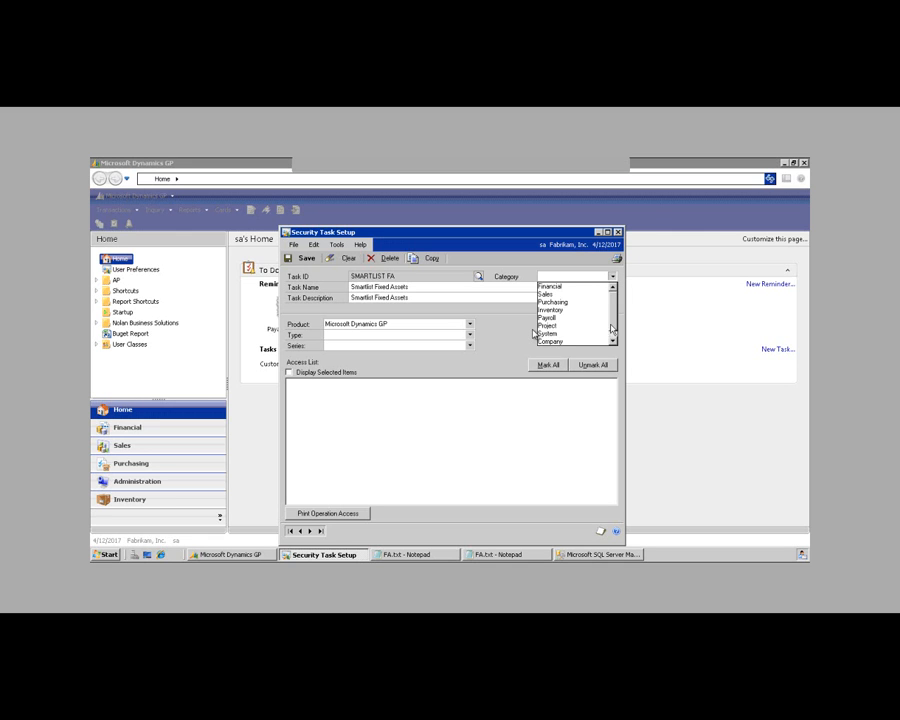
pyautogui.click(553, 287)
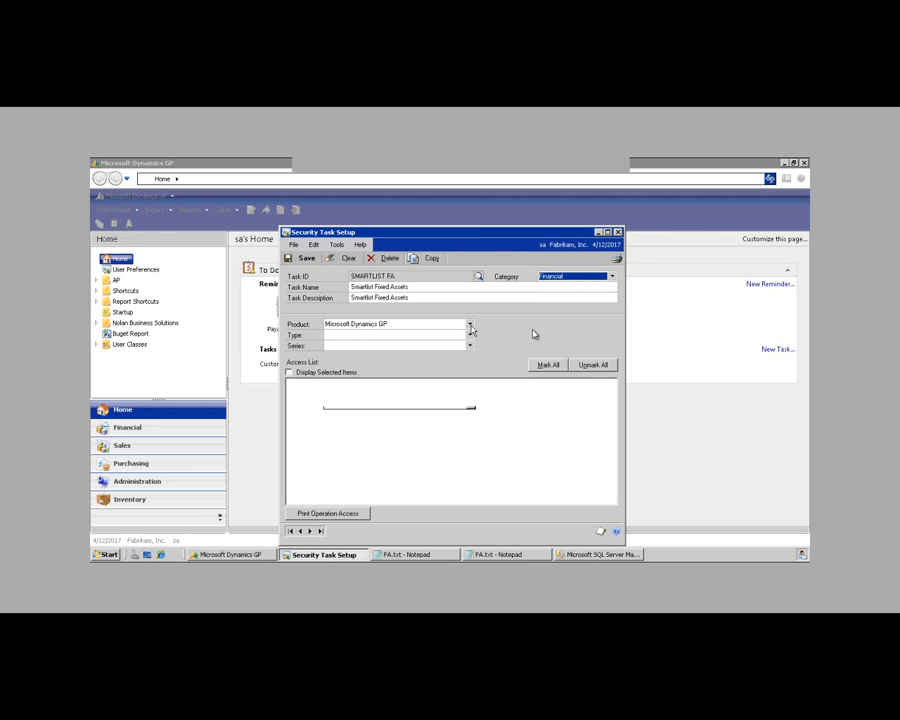
# Step: Set the security task's product to SmartList, type to SmartList Object and series to SmartList Objects
pyautogui.click(470, 326)
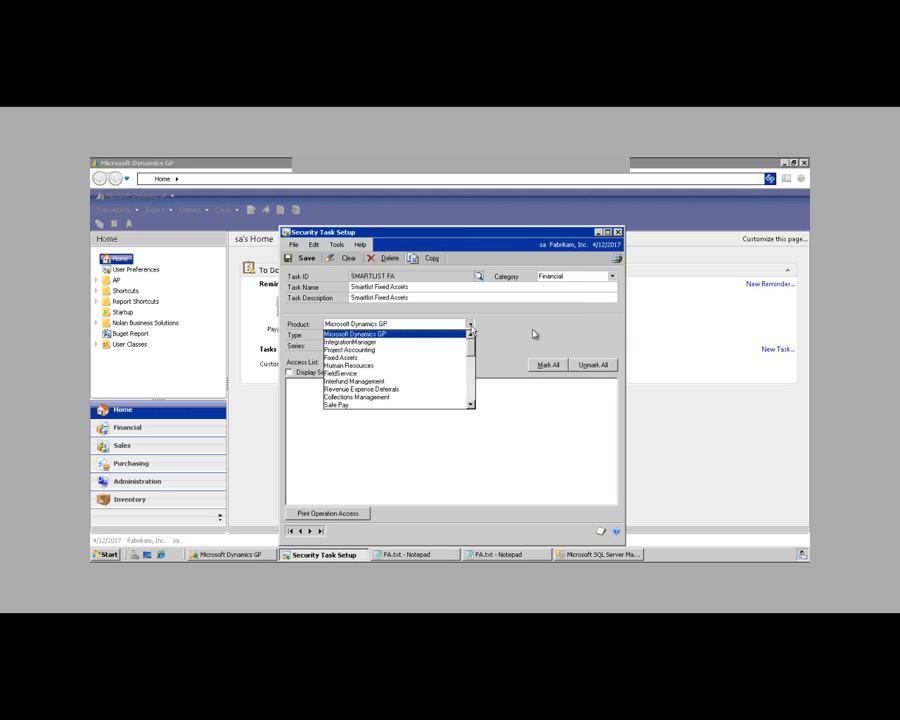
pyautogui.click(472, 405)
pyautogui.click(472, 405)
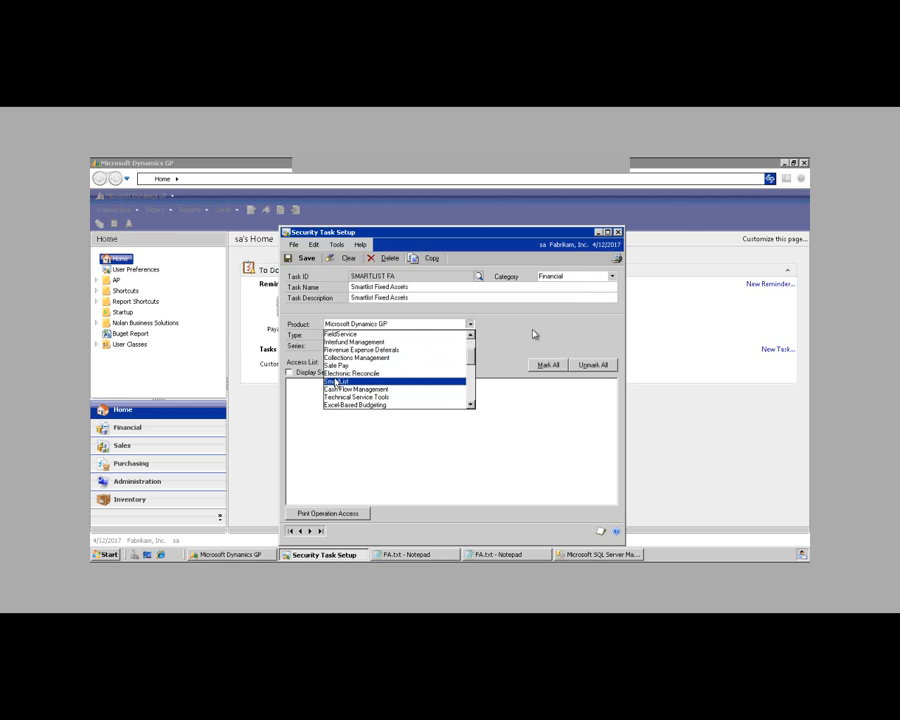
pyautogui.click(338, 381)
pyautogui.click(470, 335)
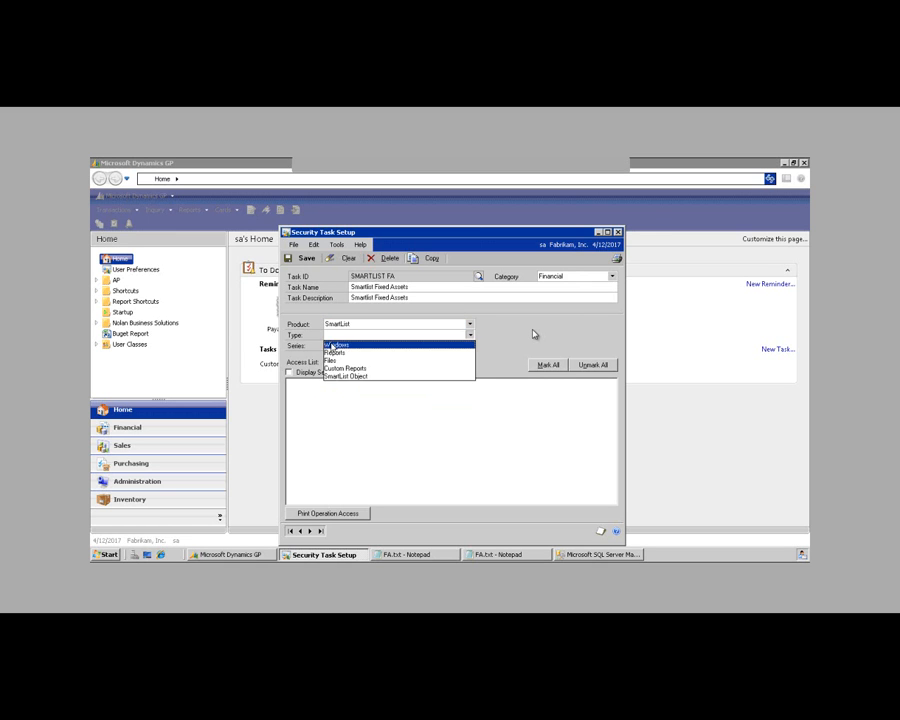
pyautogui.click(346, 376)
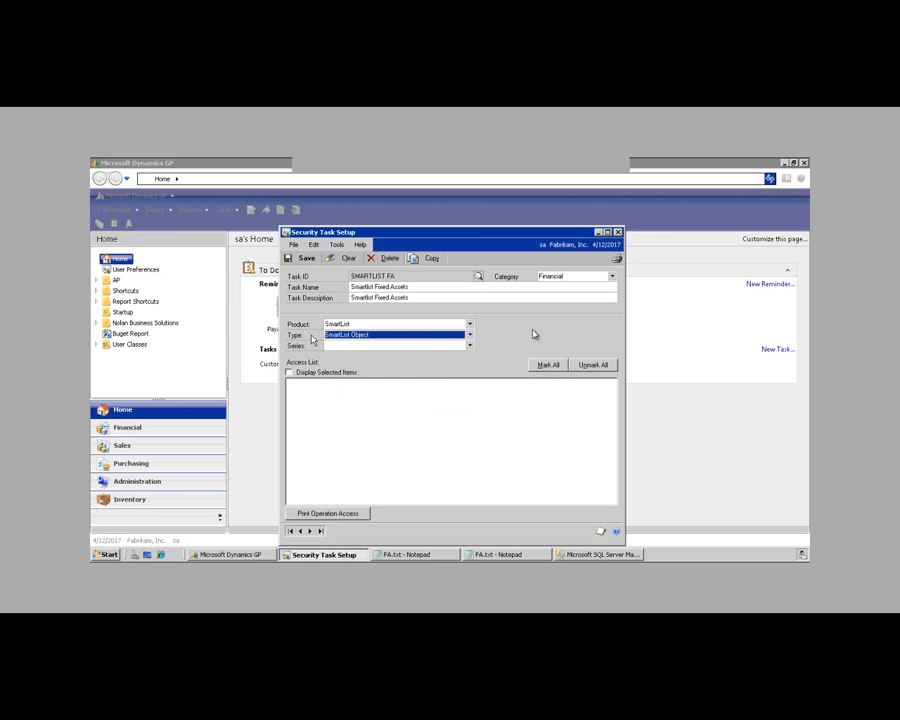
pyautogui.click(469, 346)
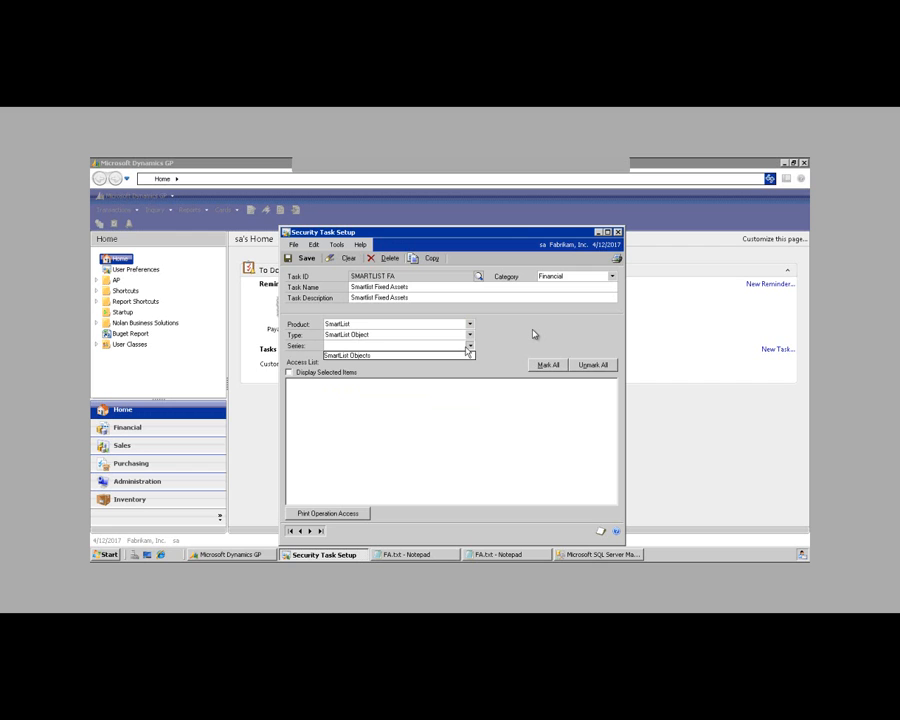
pyautogui.click(334, 357)
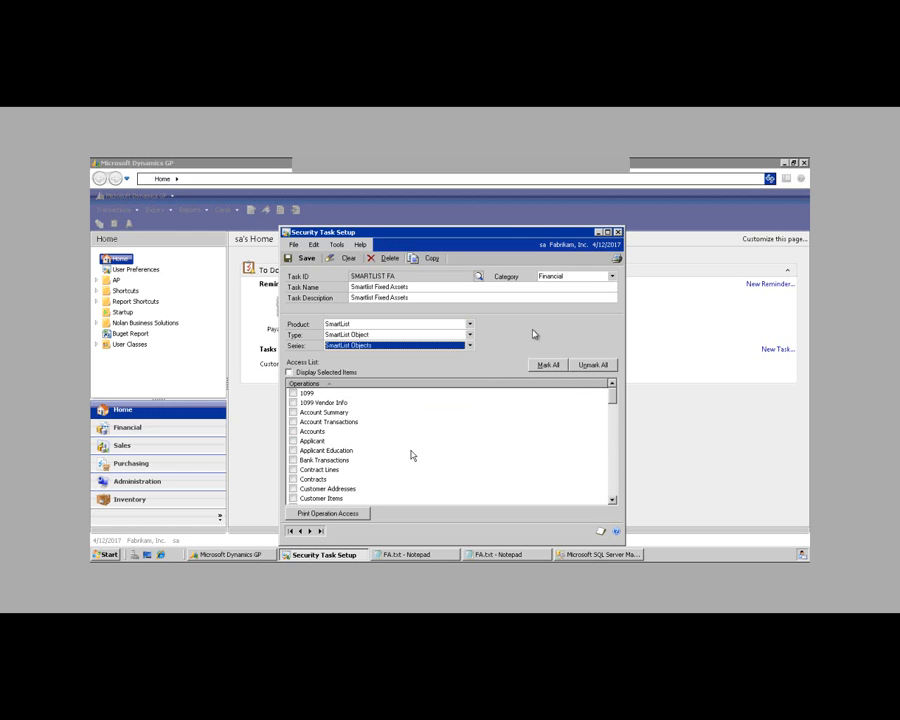
# Step: Include the Fixed Asset Transactions operation in the SMARTLIST FA task's access list and close the task setup
pyautogui.click(613, 497)
pyautogui.moveTo(613, 497); pyautogui.dragTo(613, 497)
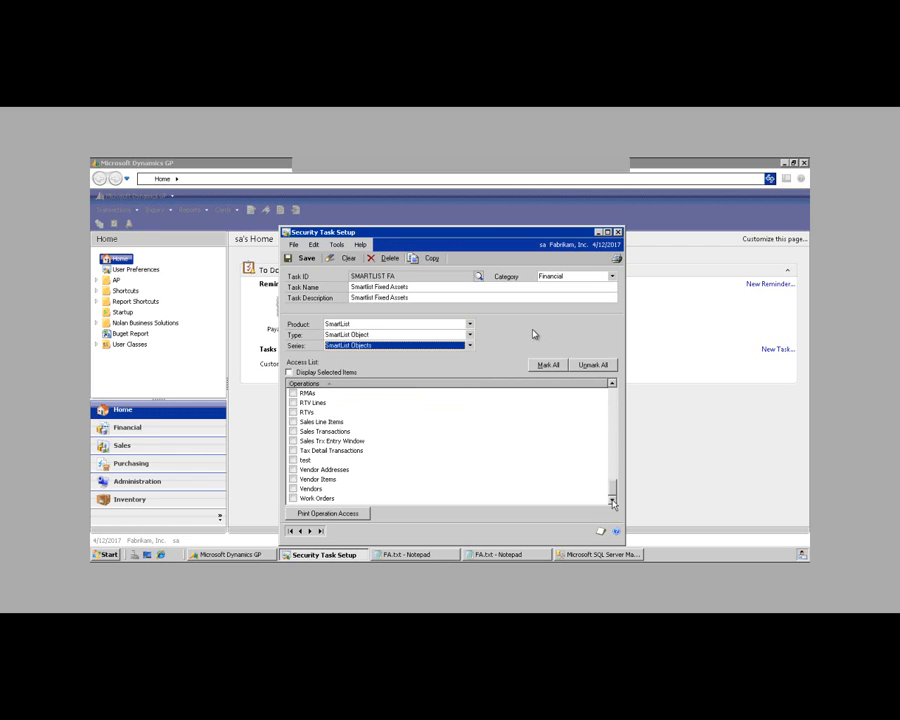
pyautogui.click(613, 387)
pyautogui.click(613, 387)
pyautogui.click(613, 387)
pyautogui.moveTo(613, 387); pyautogui.dragTo(613, 387)
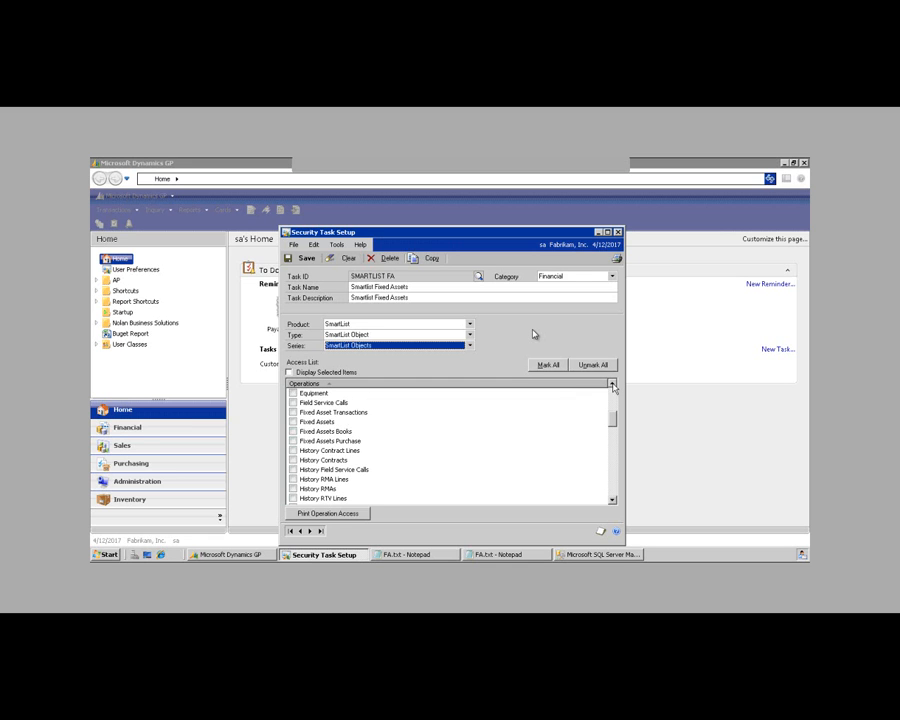
pyautogui.click(293, 412)
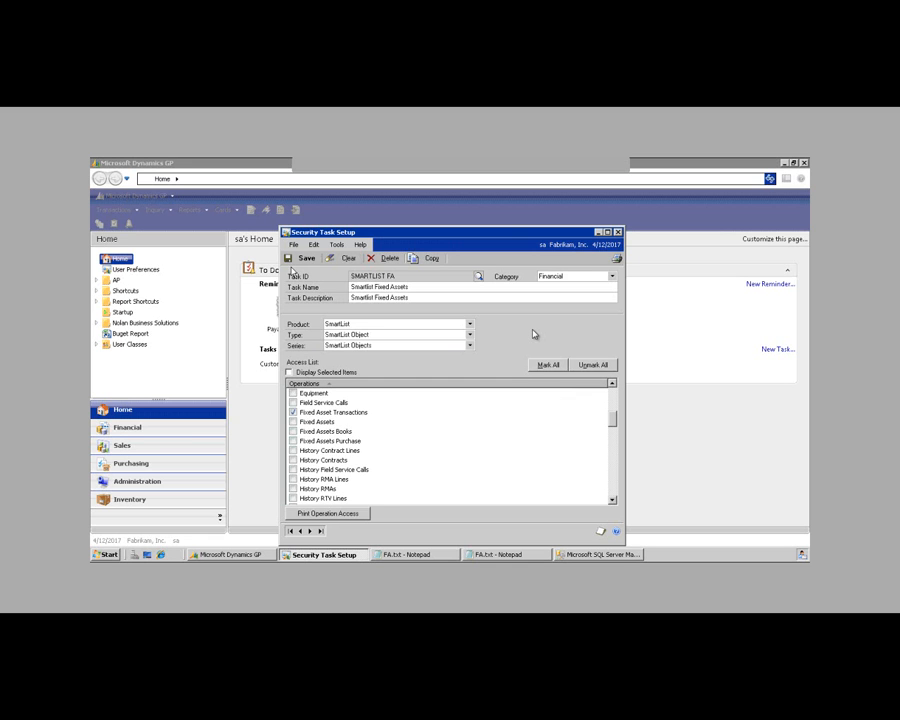
pyautogui.click(618, 232)
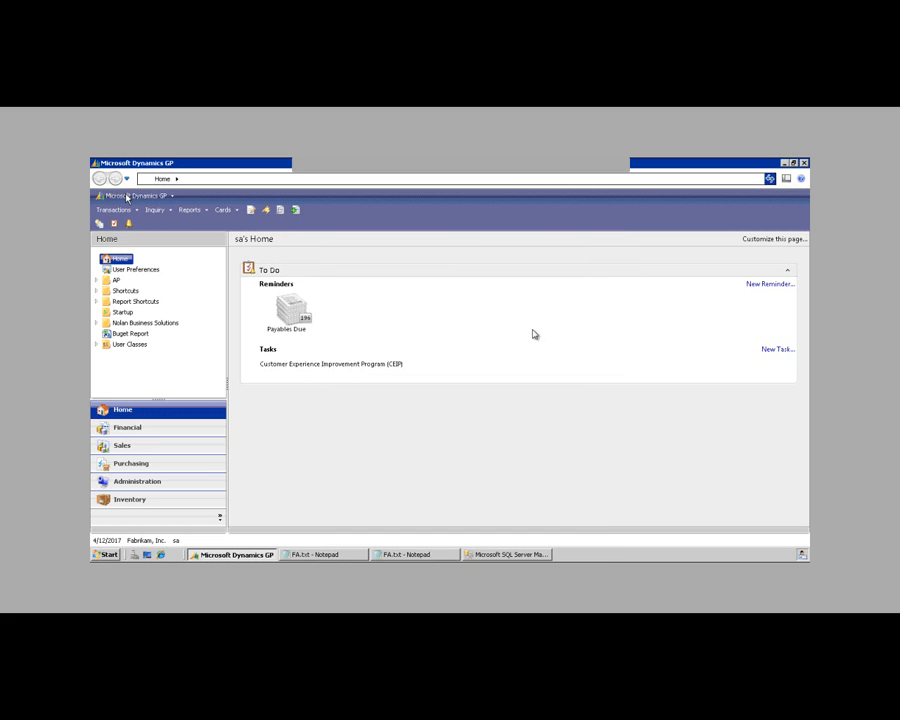
# Step: Create the security role SMARTLIST FA with "FA" as both its role name and role description
pyautogui.click(133, 195)
pyautogui.moveTo(150, 249)
pyautogui.moveTo(250, 250)
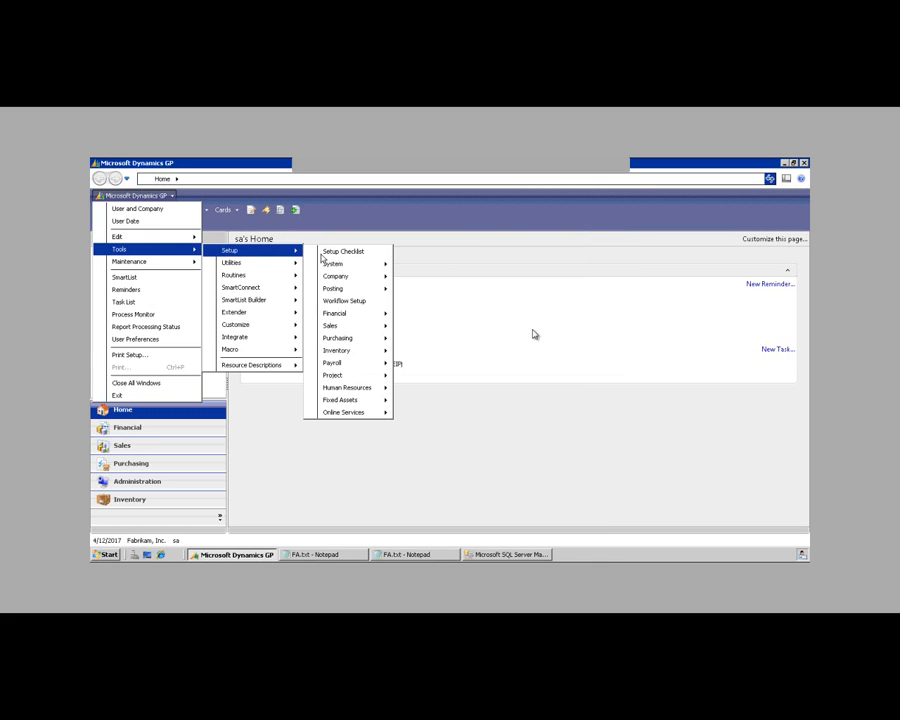
pyautogui.moveTo(340, 265)
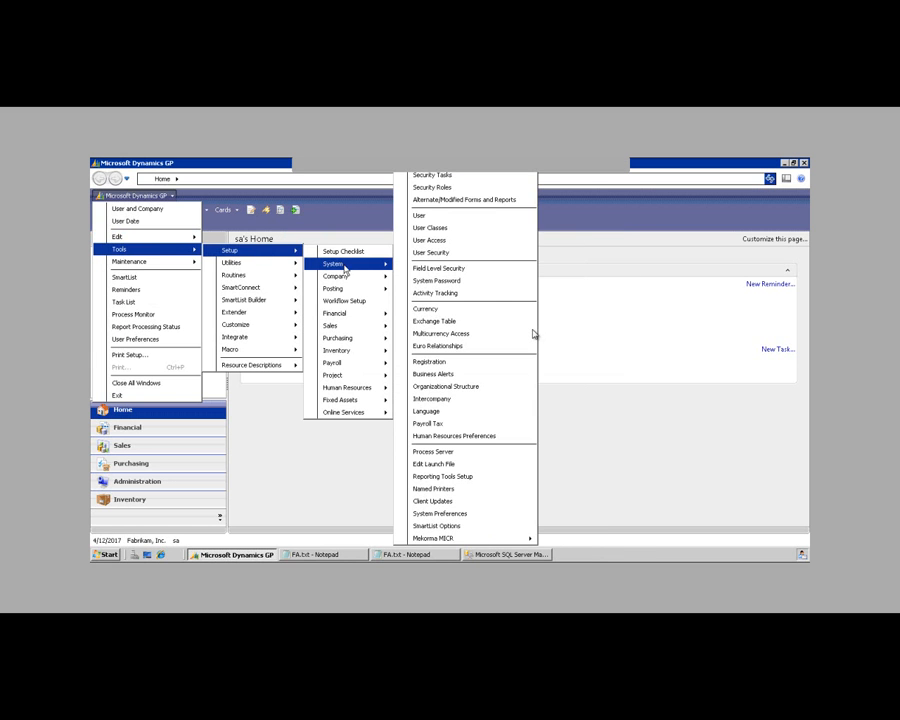
pyautogui.click(442, 187)
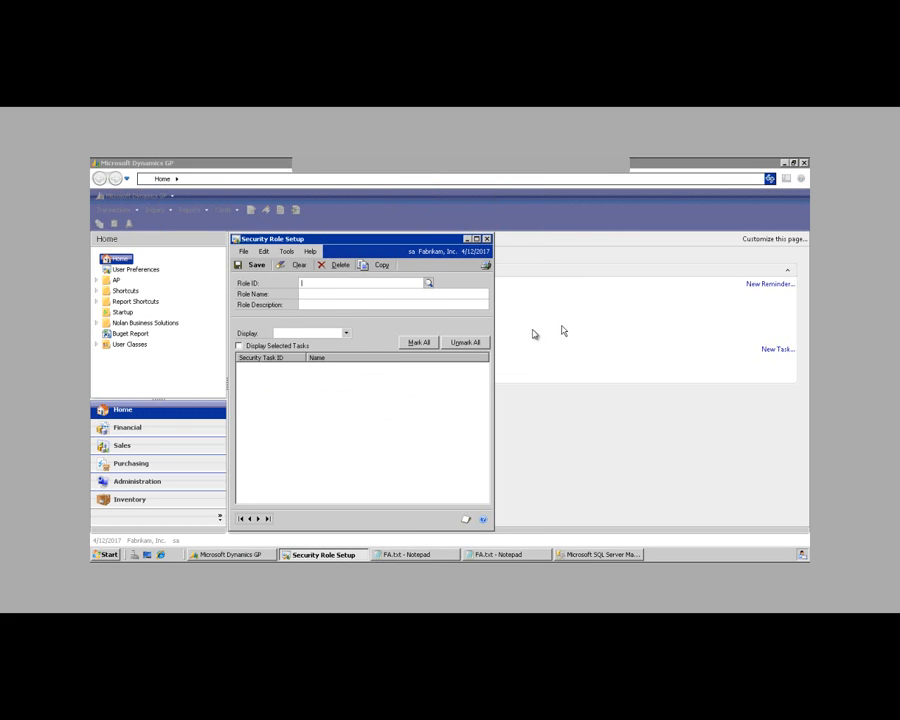
pyautogui.write('SMART')
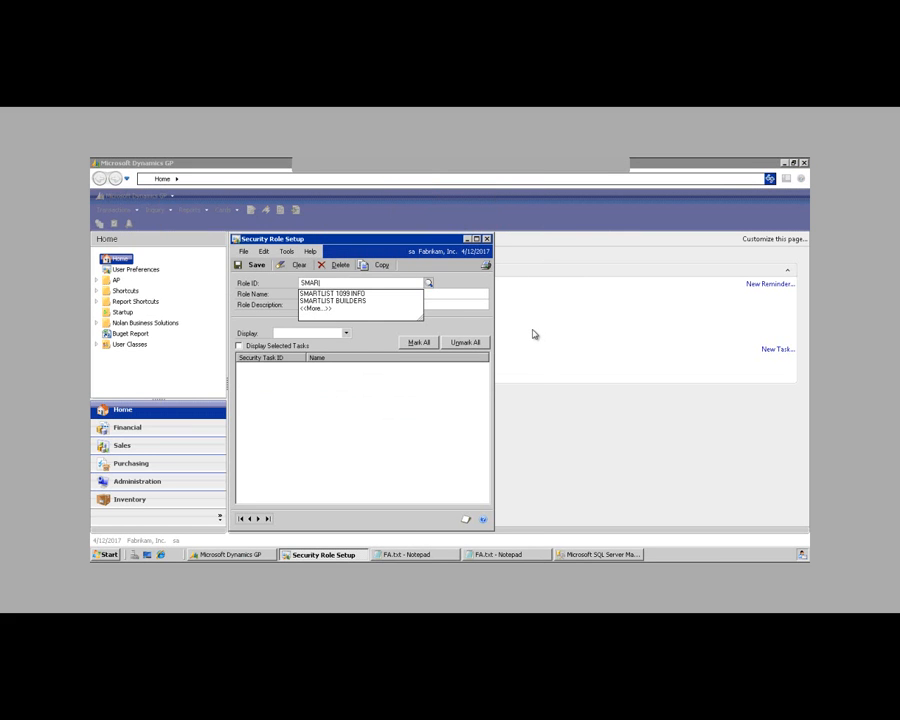
pyautogui.write('LIST FA')
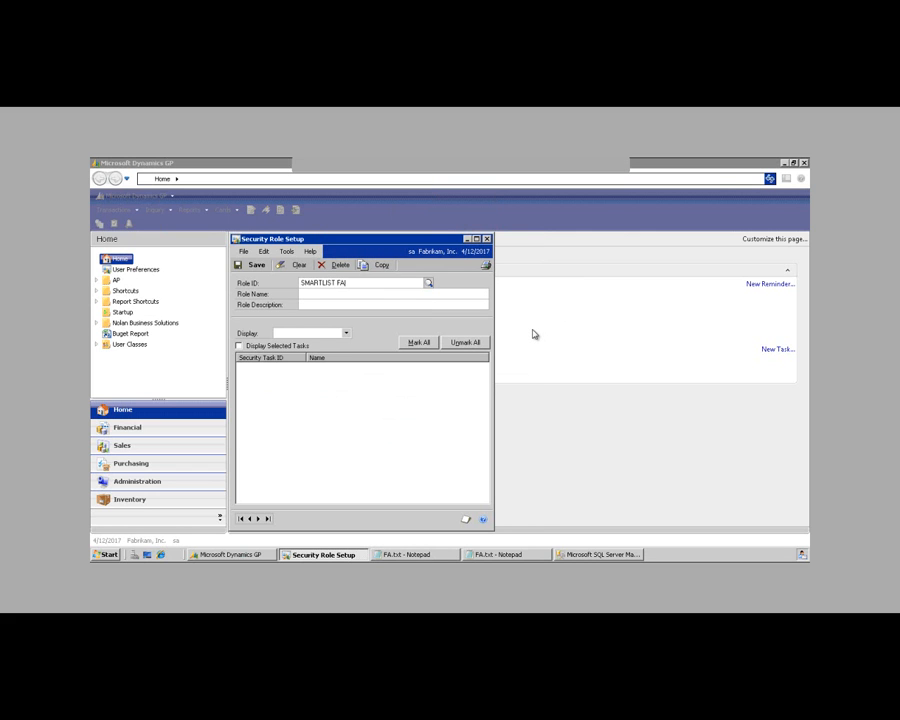
pyautogui.press('Tab')
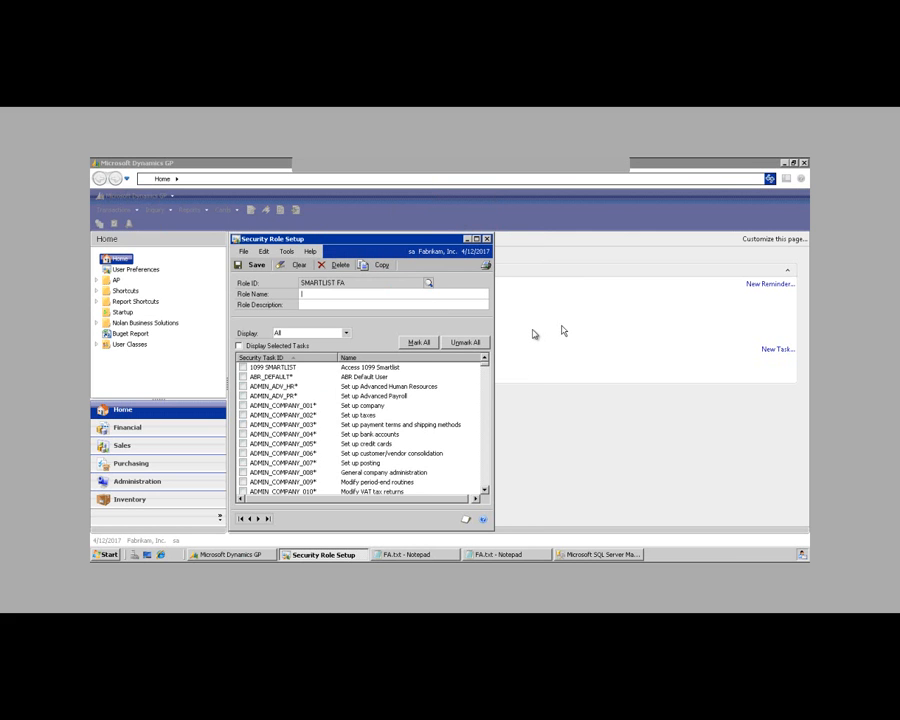
pyautogui.write('FA')
pyautogui.press('Tab')
pyautogui.write('FA')
# Step: Assign the SMARTLIST FA task to the new security role, then save and close the role setup
pyautogui.moveTo(487, 387); pyautogui.dragTo(493, 461)
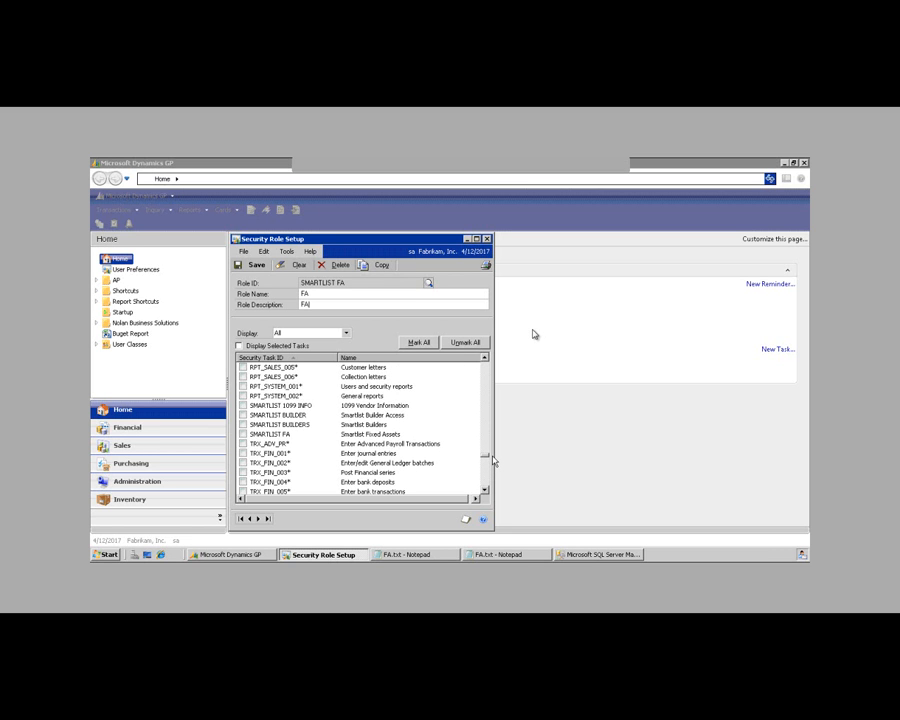
pyautogui.click(242, 438)
pyautogui.click(252, 267)
pyautogui.click(487, 239)
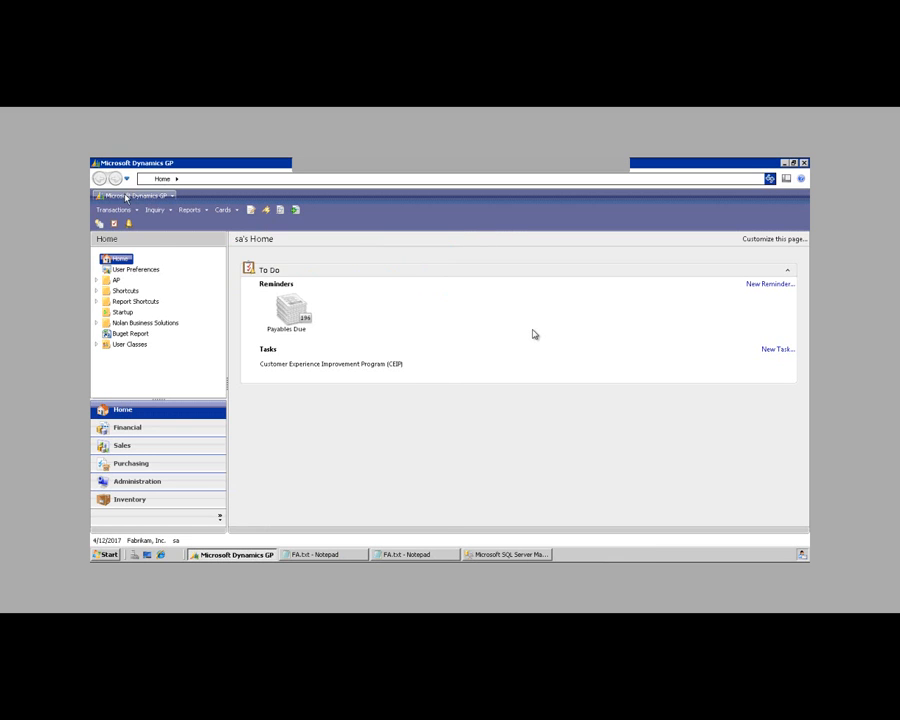
# Step: Open User Security Setup and load the intended user's roles for the Fabrikam, Inc. company
pyautogui.click(130, 196)
pyautogui.moveTo(120, 249)
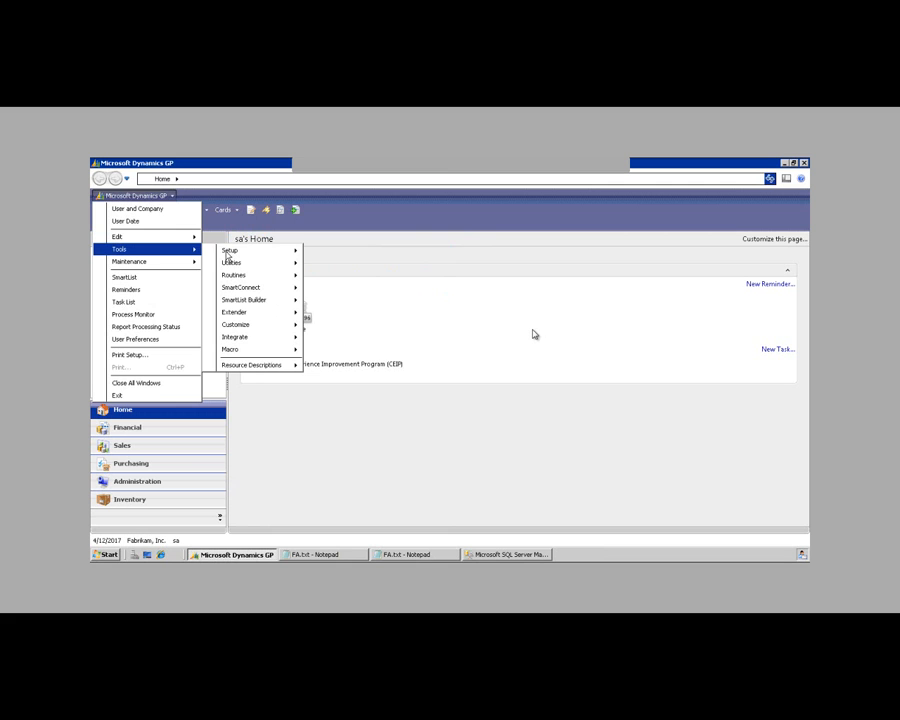
pyautogui.moveTo(240, 250)
pyautogui.moveTo(333, 263)
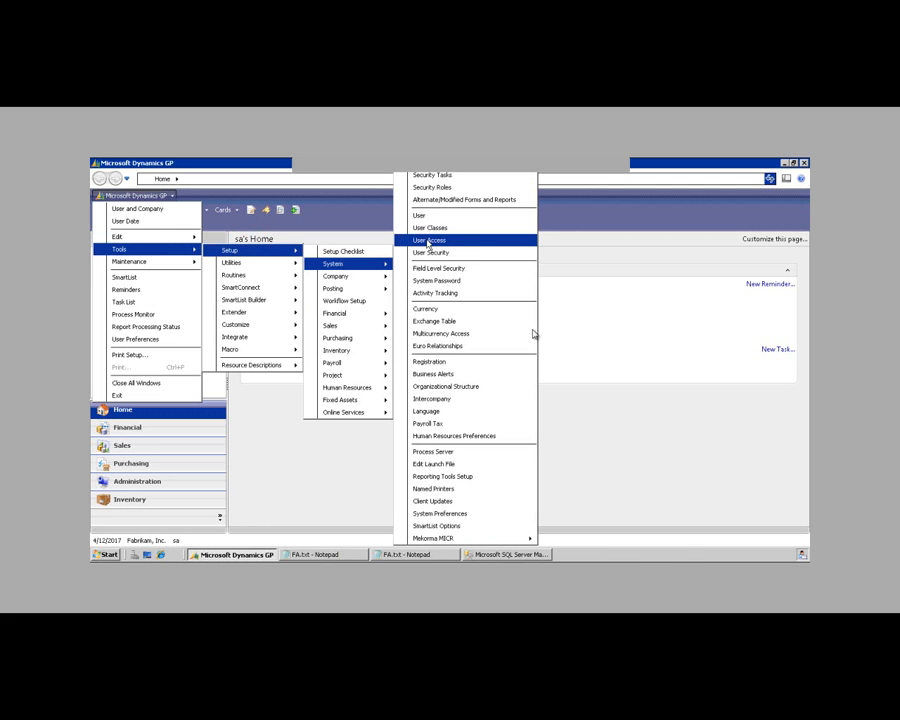
pyautogui.click(430, 252)
pyautogui.click(357, 283)
pyautogui.click(281, 373)
pyautogui.click(538, 498)
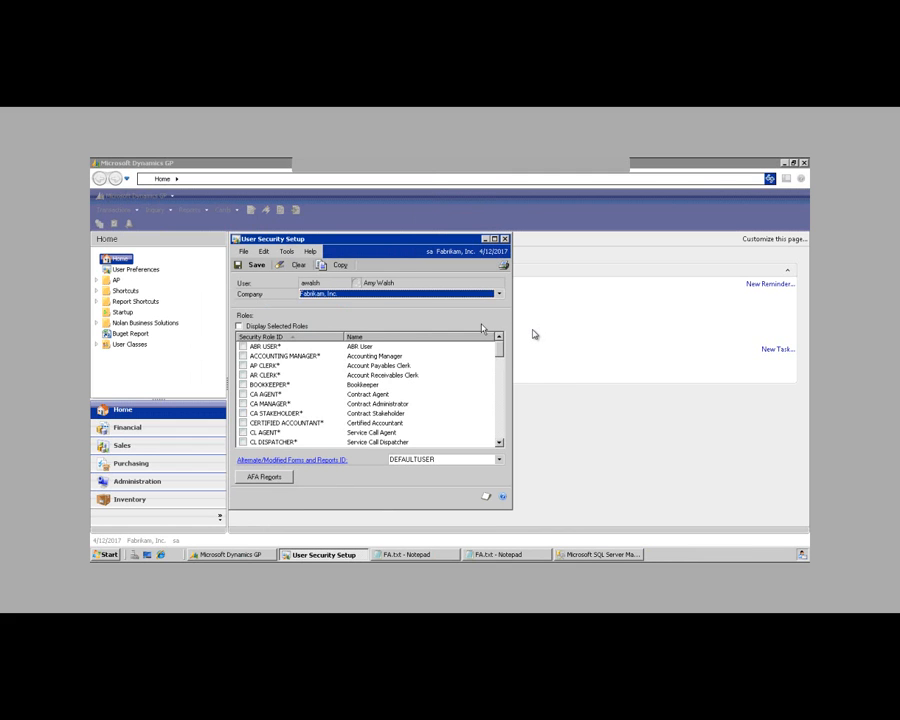
# Step: Assign the SMARTLIST FA role to the selected user, then save and close the user security setup
pyautogui.scroll(-10, 495, 380)
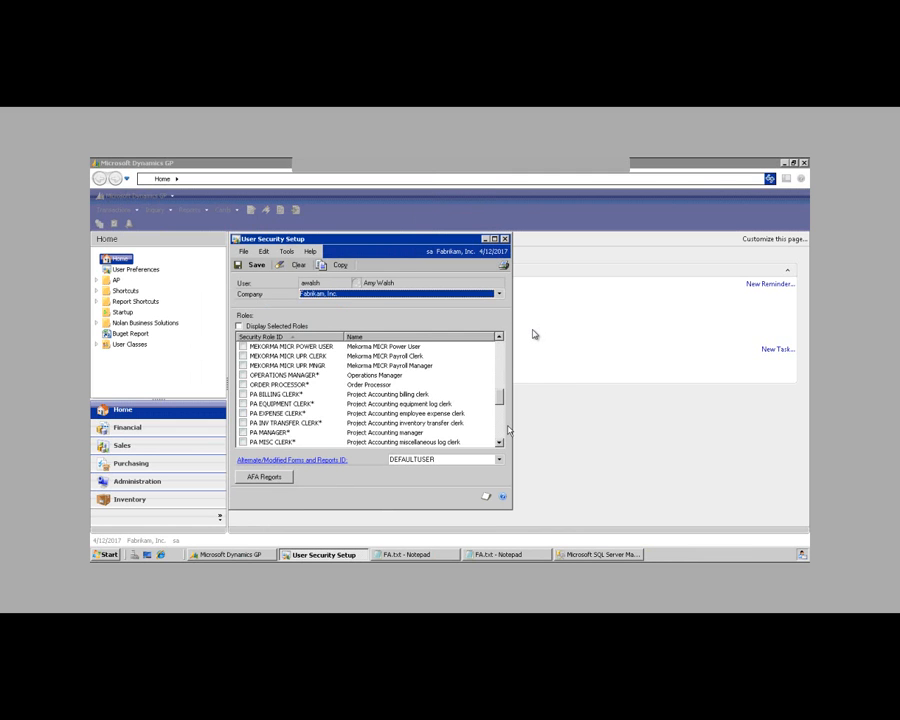
pyautogui.scroll(-6, 508, 430)
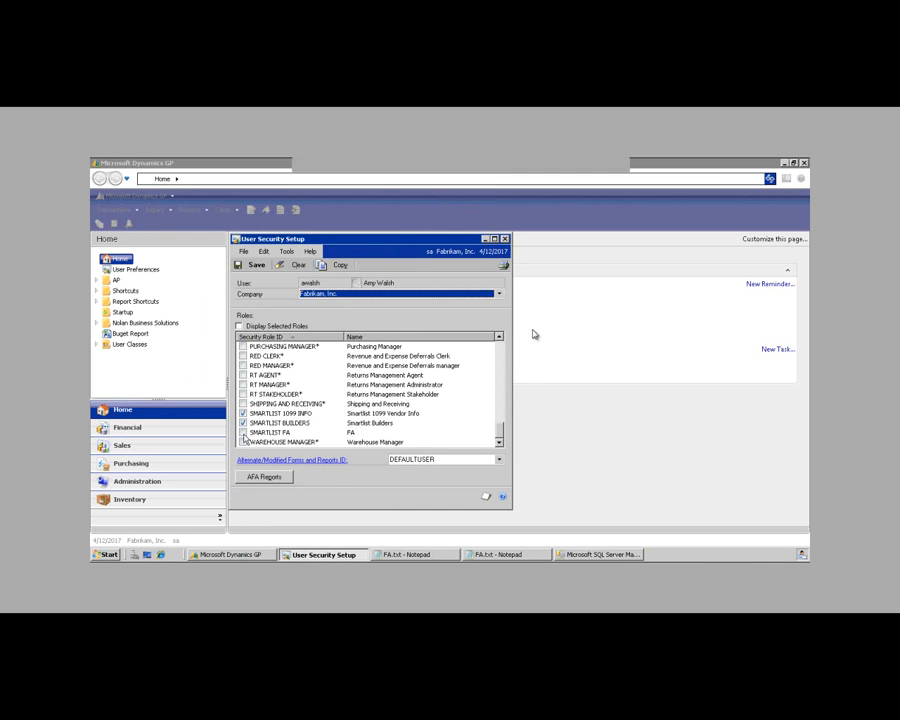
pyautogui.click(244, 438)
pyautogui.click(452, 392)
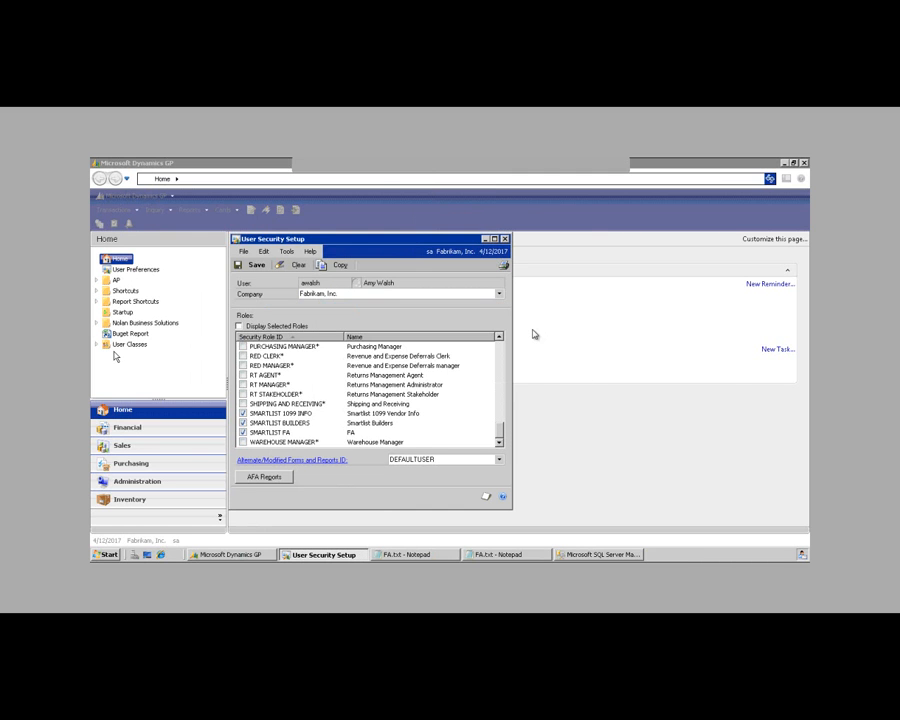
pyautogui.click(256, 265)
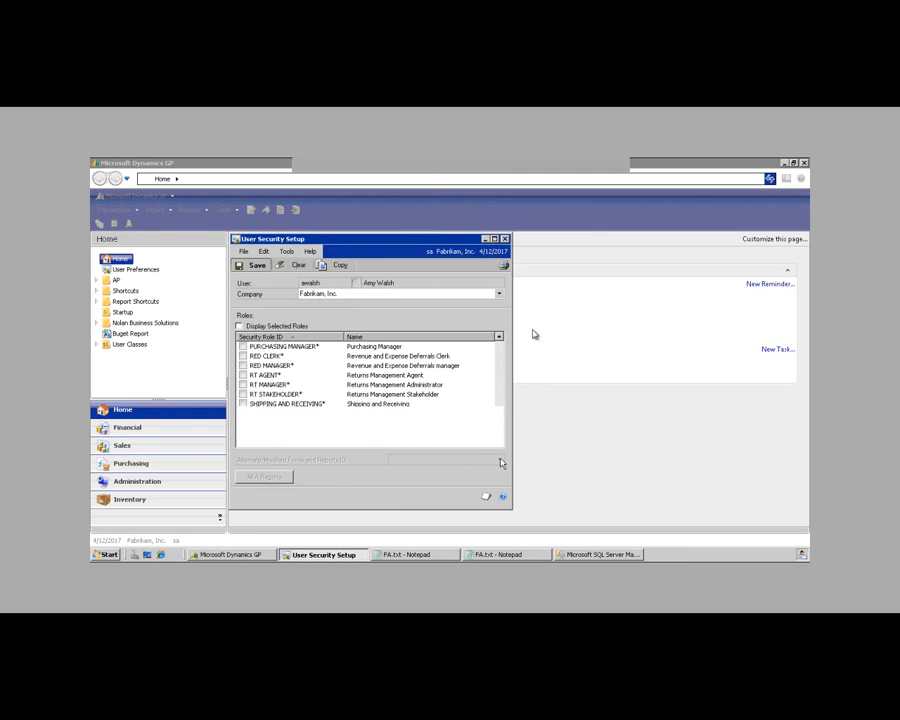
pyautogui.click(505, 240)
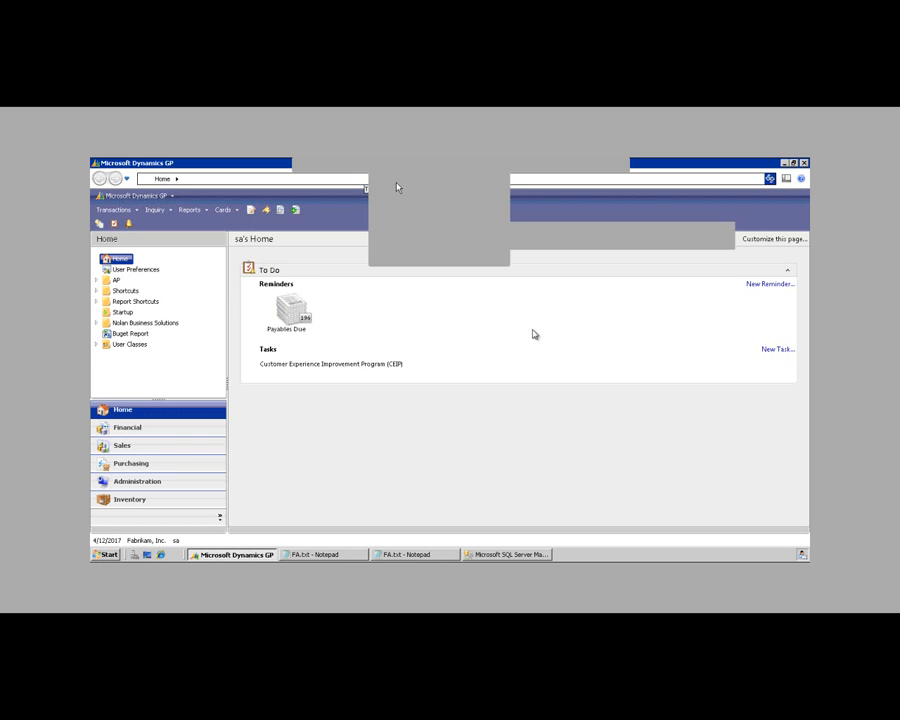
pyautogui.click(397, 188)
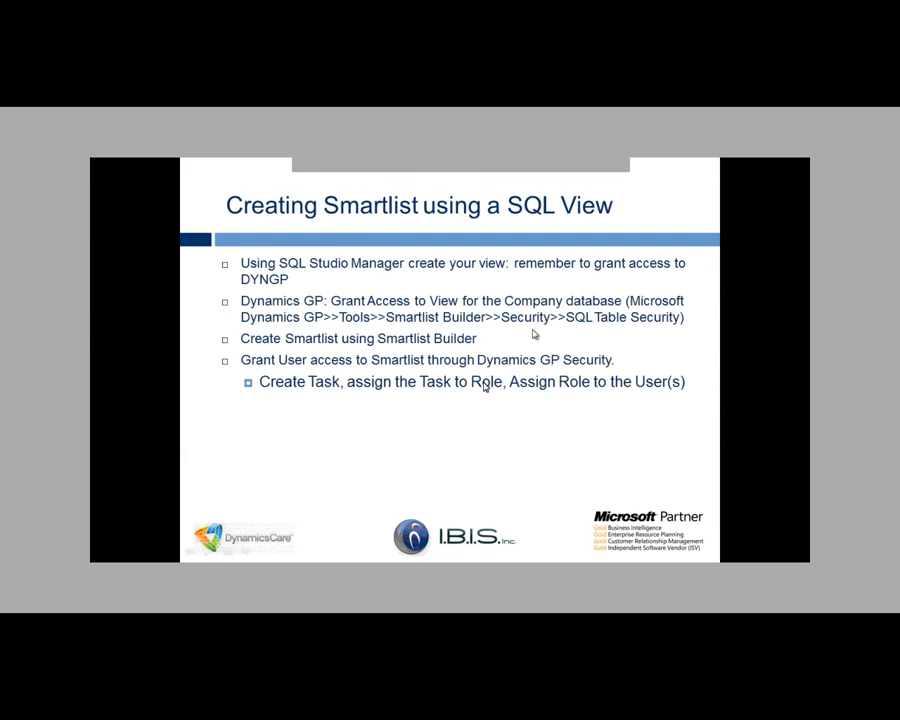
pyautogui.click(485, 387)
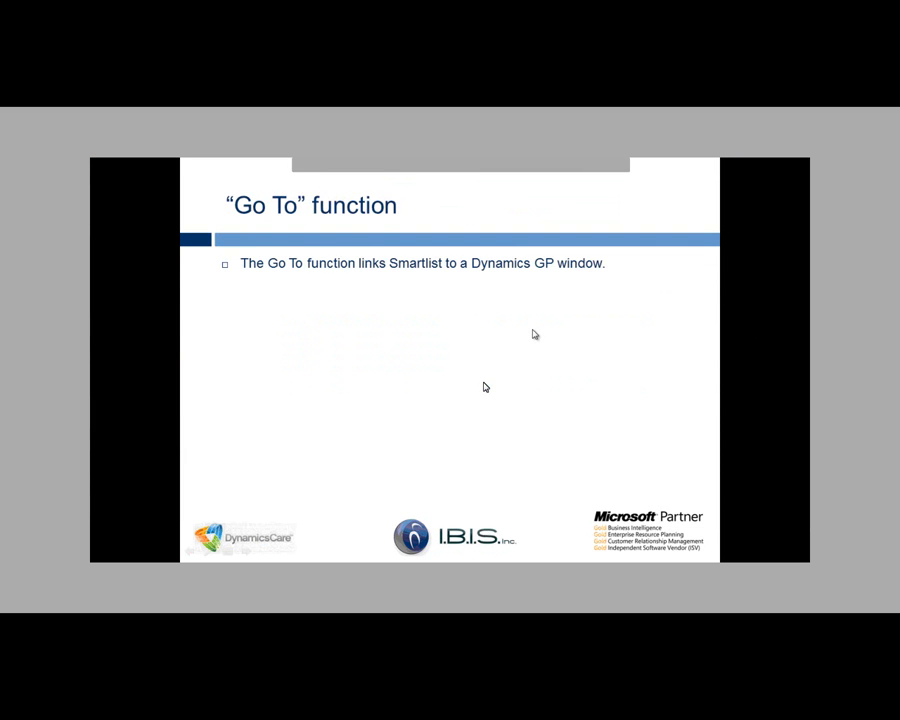
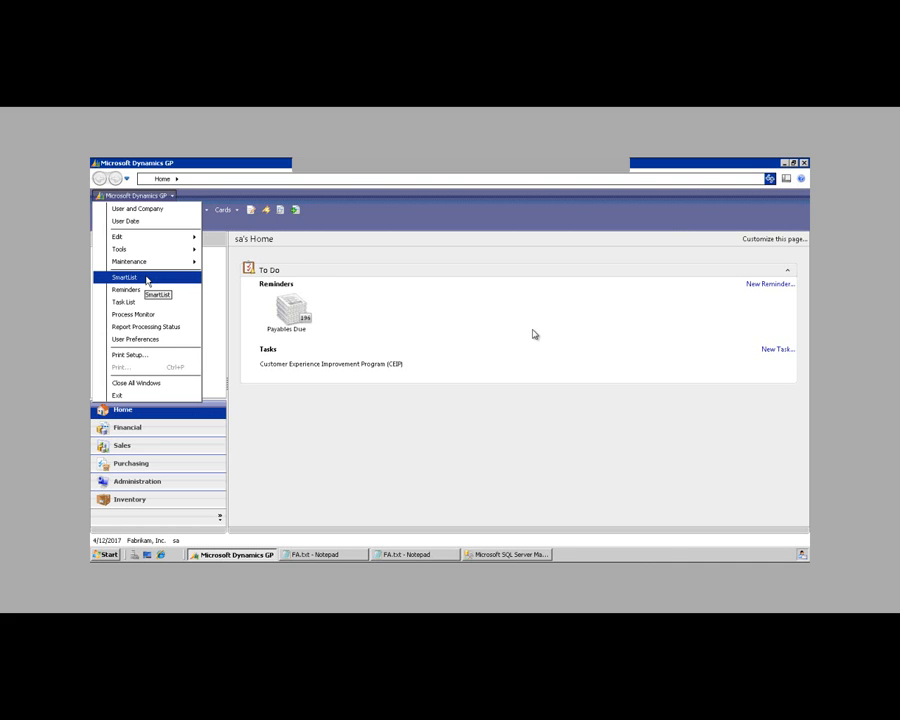
# Step: Display the Sales Trx Entry Window SmartList in the System folder and view one STDINV invoice in Sales Transaction Entry
pyautogui.click(147, 278)
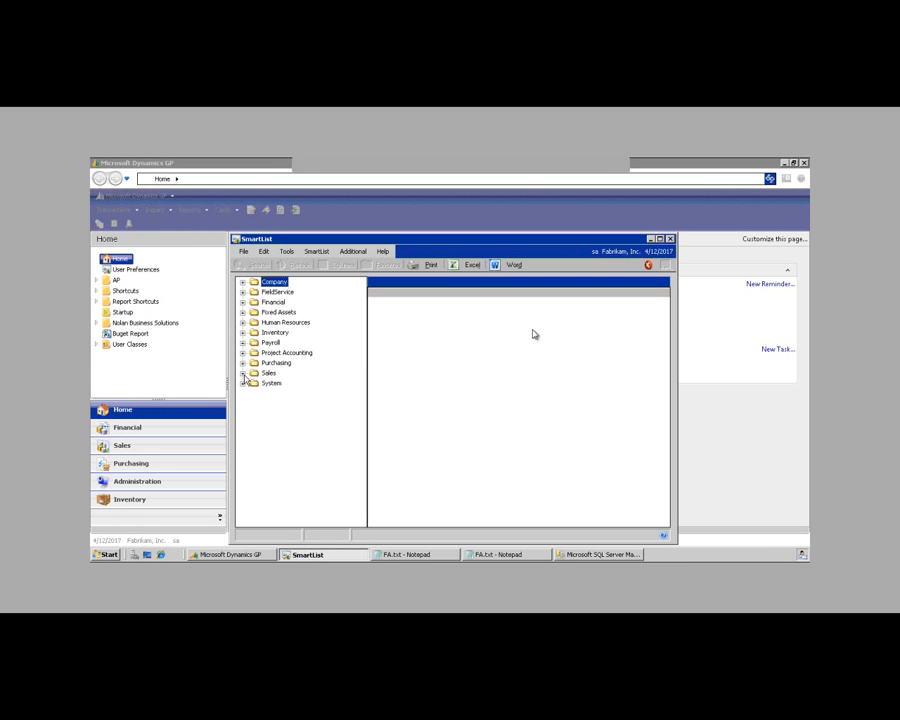
pyautogui.click(243, 373)
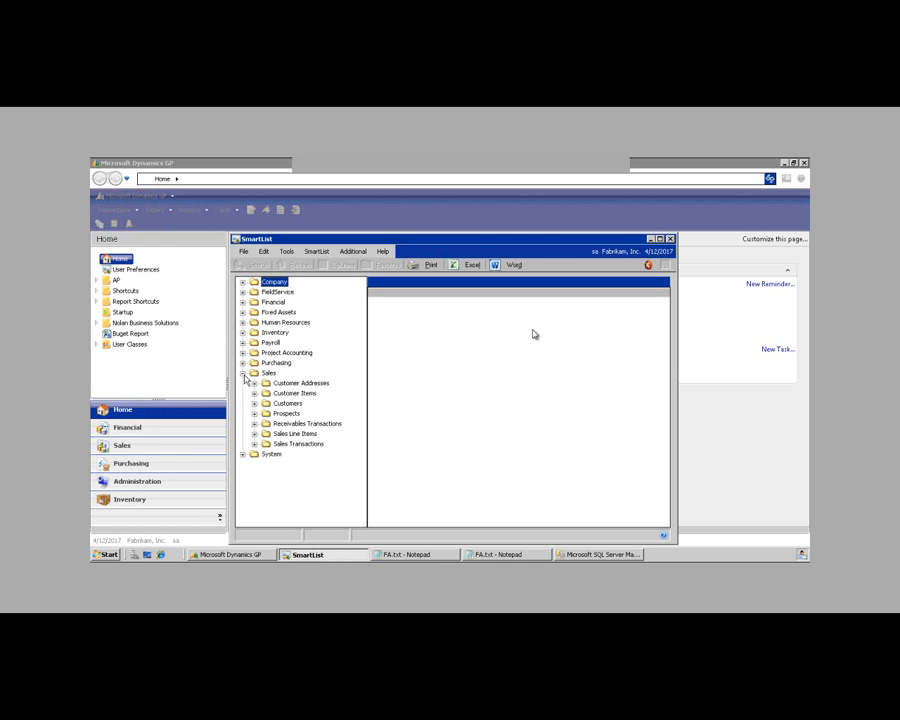
pyautogui.click(243, 454)
pyautogui.click(255, 466)
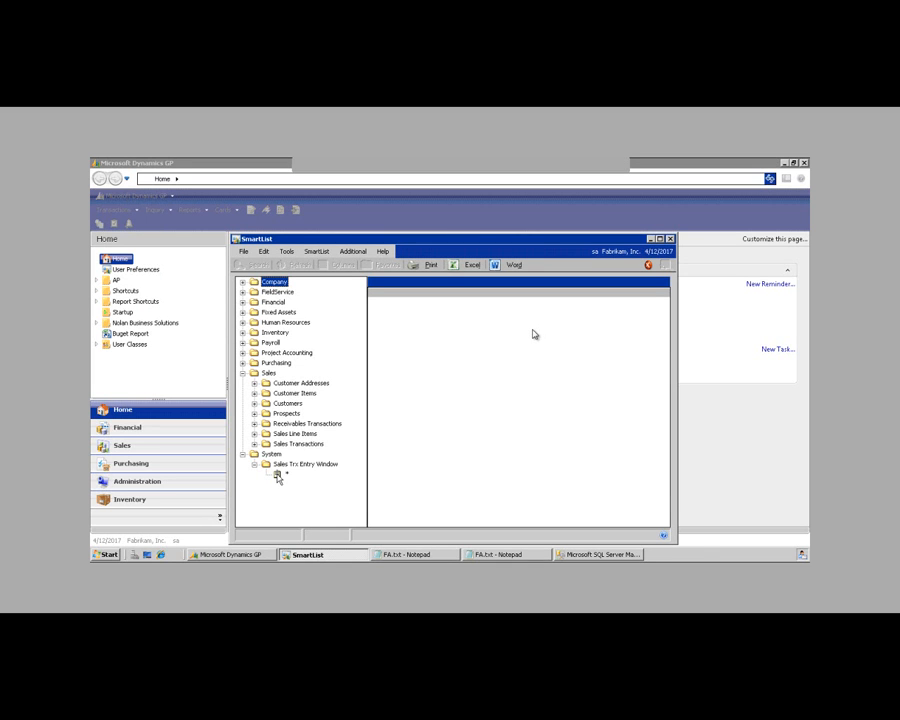
pyautogui.click(279, 477)
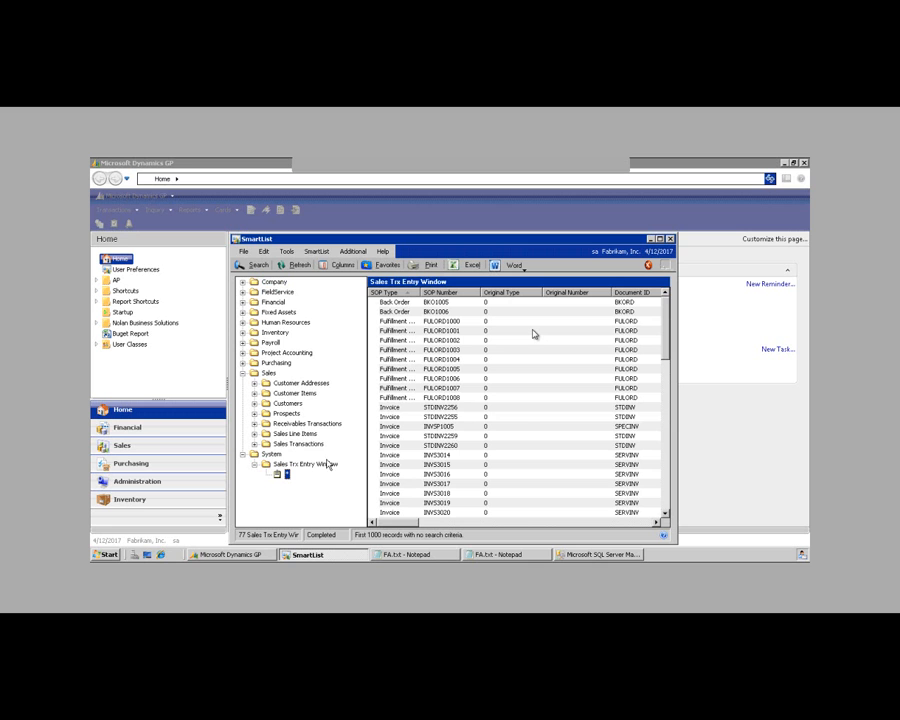
pyautogui.doubleClick(394, 419)
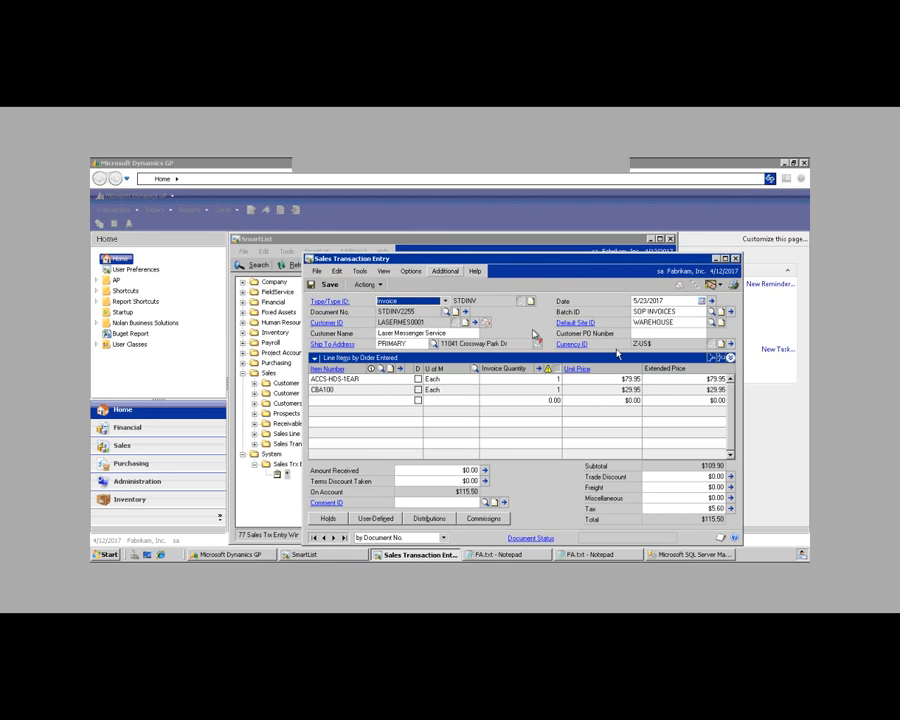
pyautogui.click(738, 259)
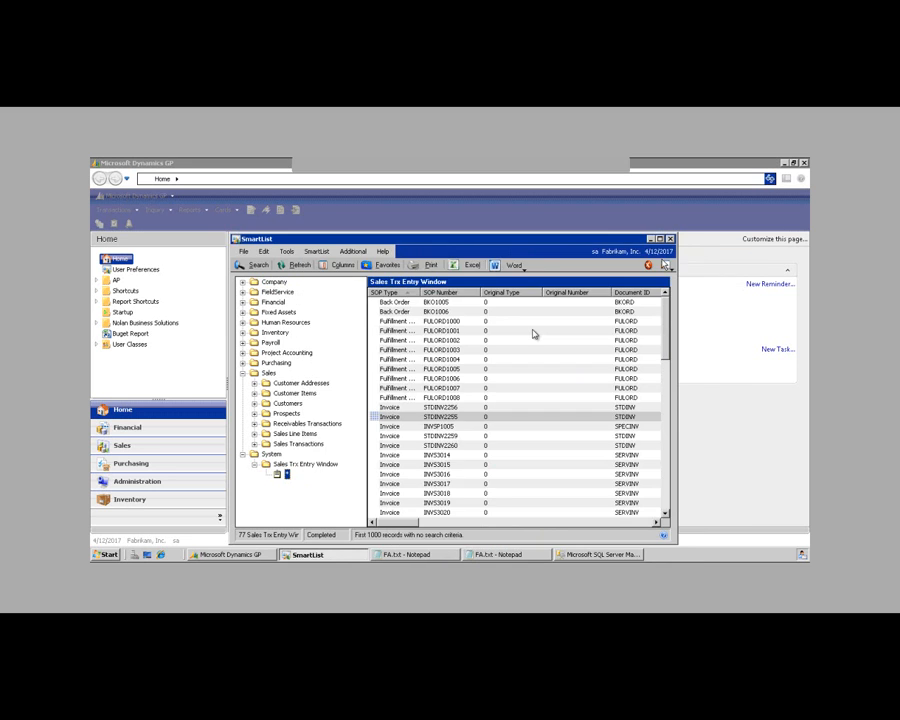
# Step: Close SmartList and load the SOP TEST SmartList in SmartList Builder, selecting its Sales Transaction Work table
pyautogui.click(670, 239)
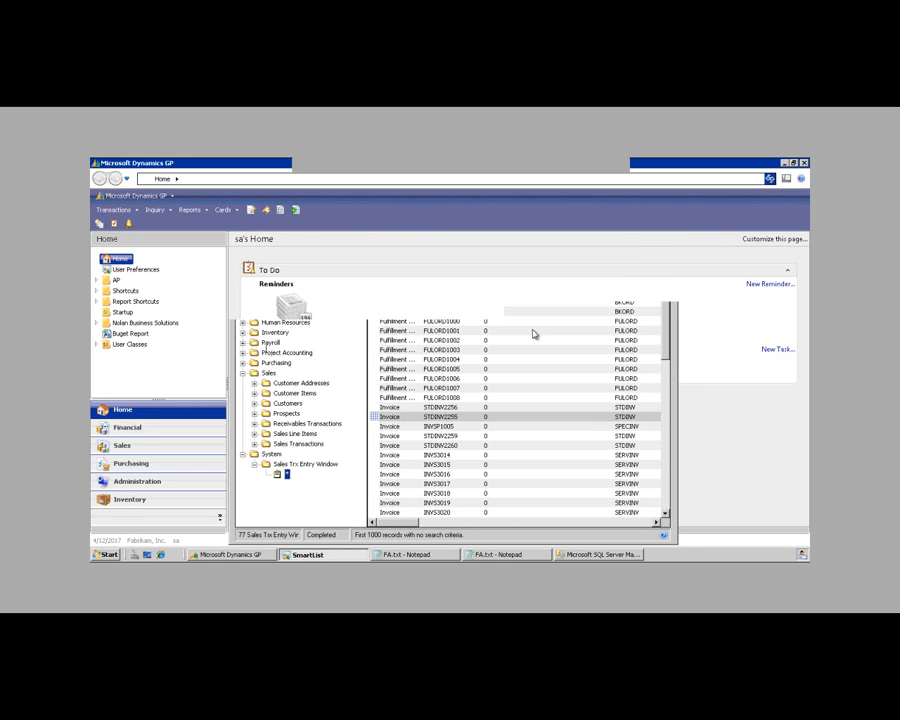
pyautogui.click(143, 196)
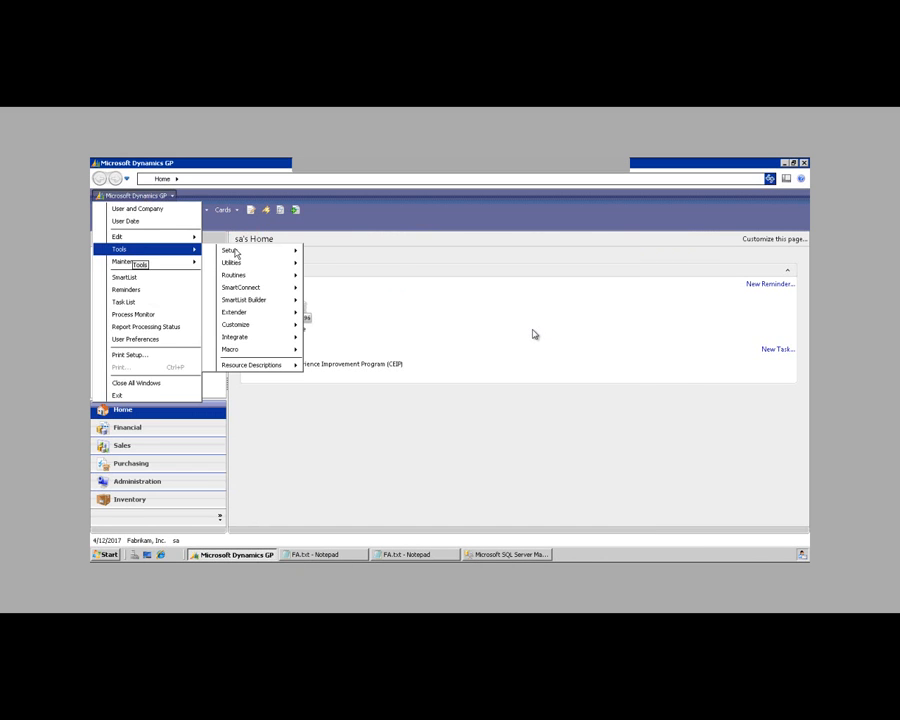
pyautogui.moveTo(271, 255)
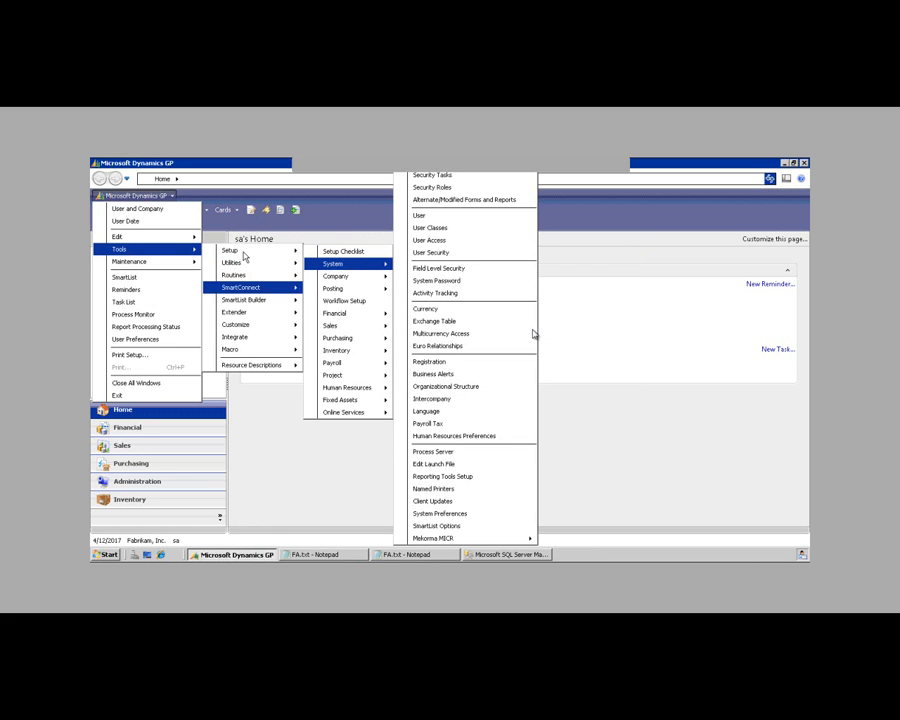
pyautogui.moveTo(259, 301)
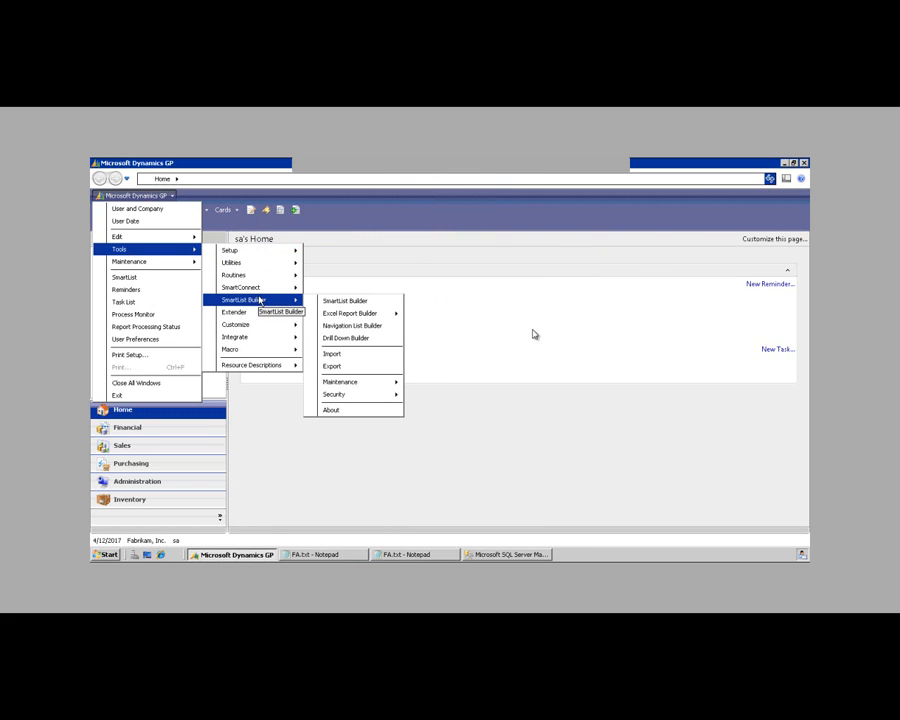
pyautogui.click(339, 301)
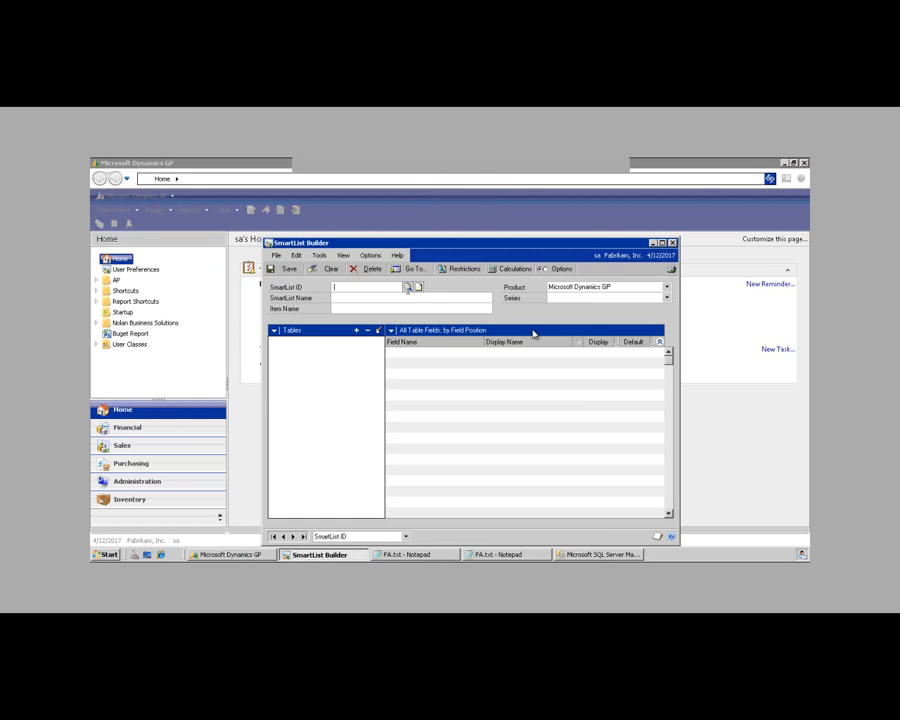
pyautogui.click(407, 287)
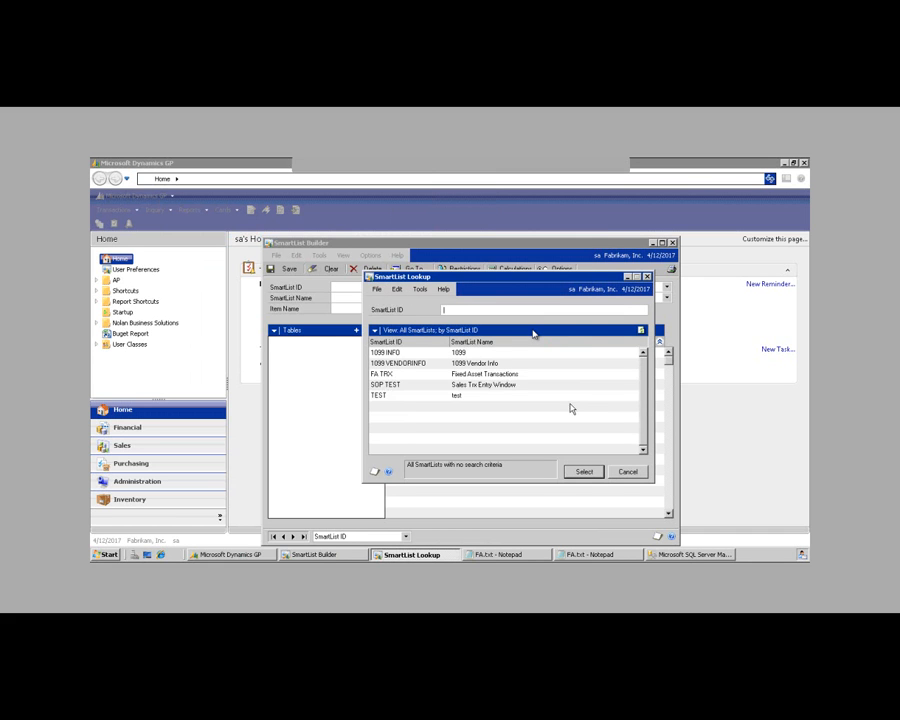
pyautogui.click(380, 386)
pyautogui.press('Return')
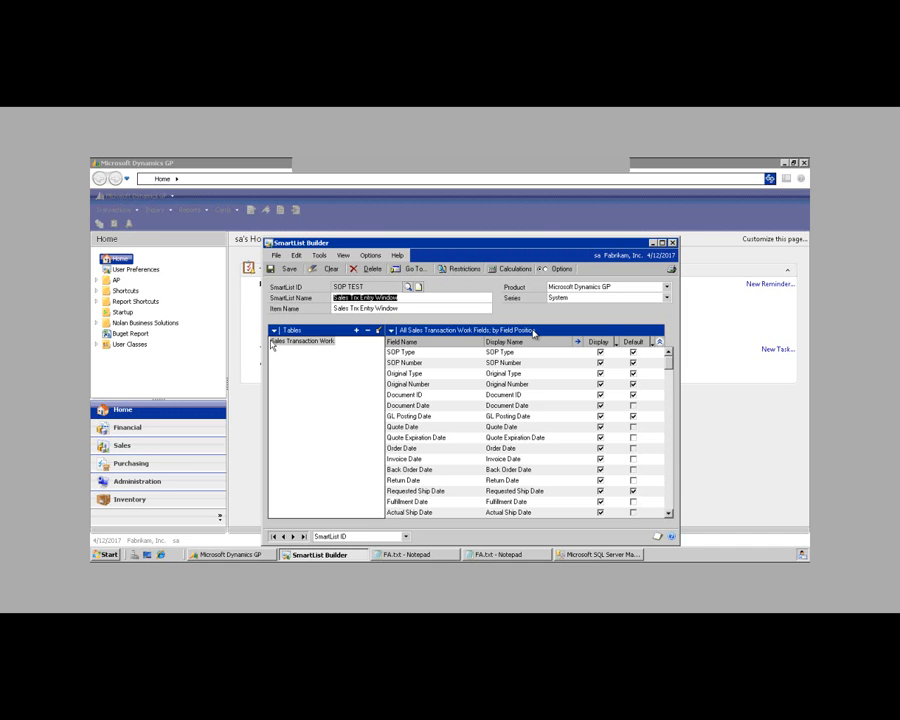
pyautogui.click(324, 343)
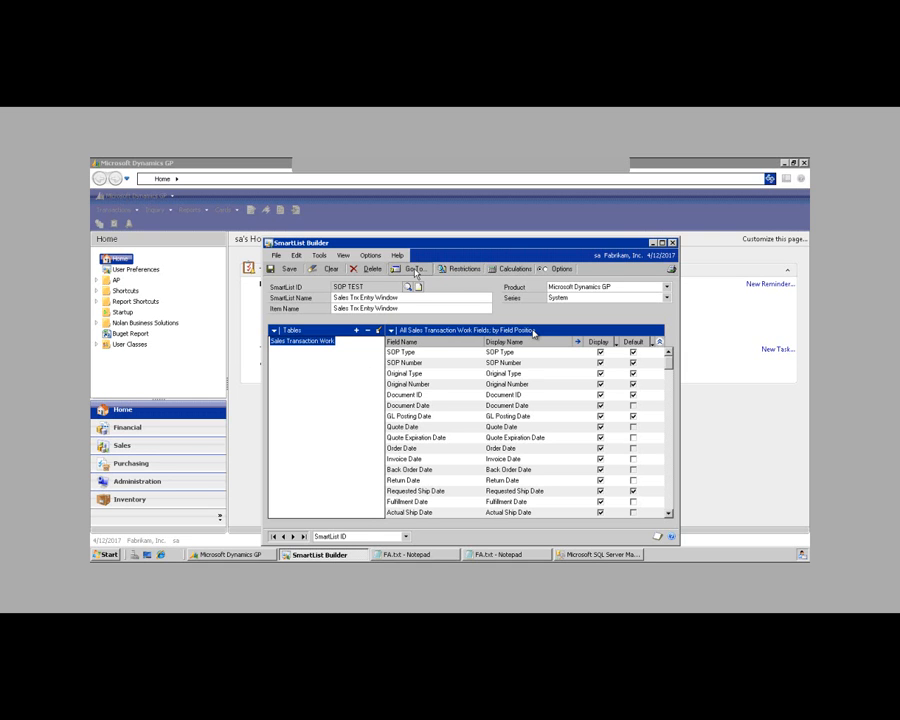
# Step: Show the Go To types available for the SOP TEST SmartList and open its existing SOP TEST Go To for editing
pyautogui.click(415, 270)
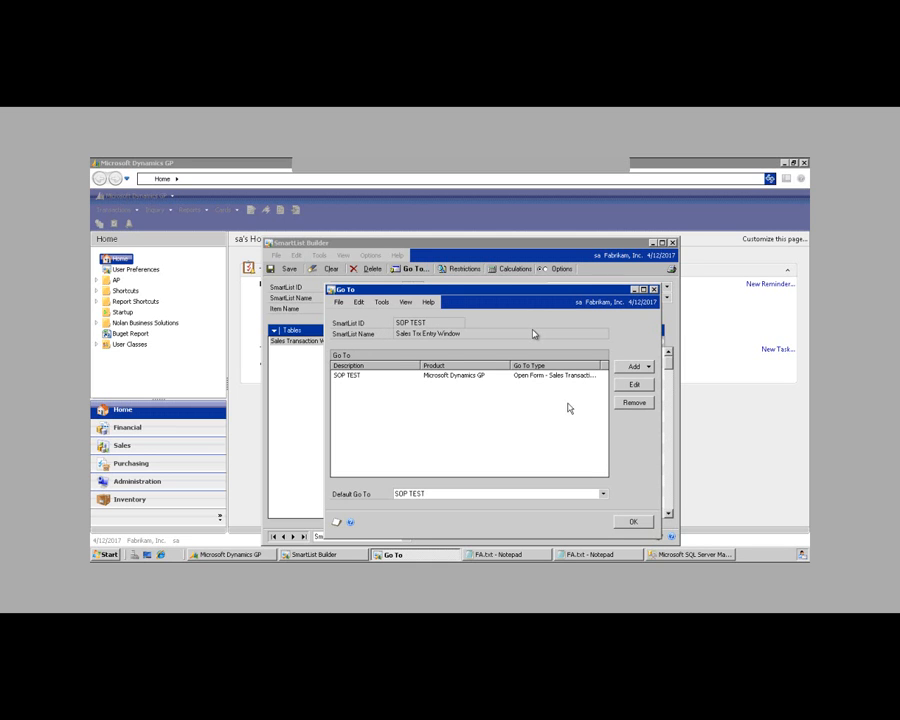
pyautogui.click(647, 368)
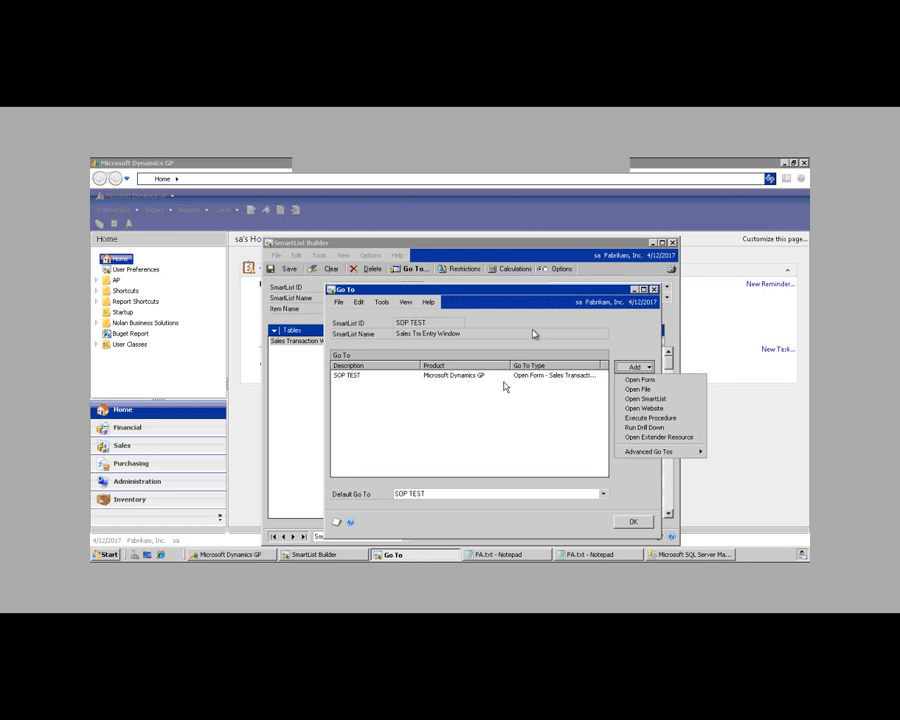
pyautogui.click(380, 377)
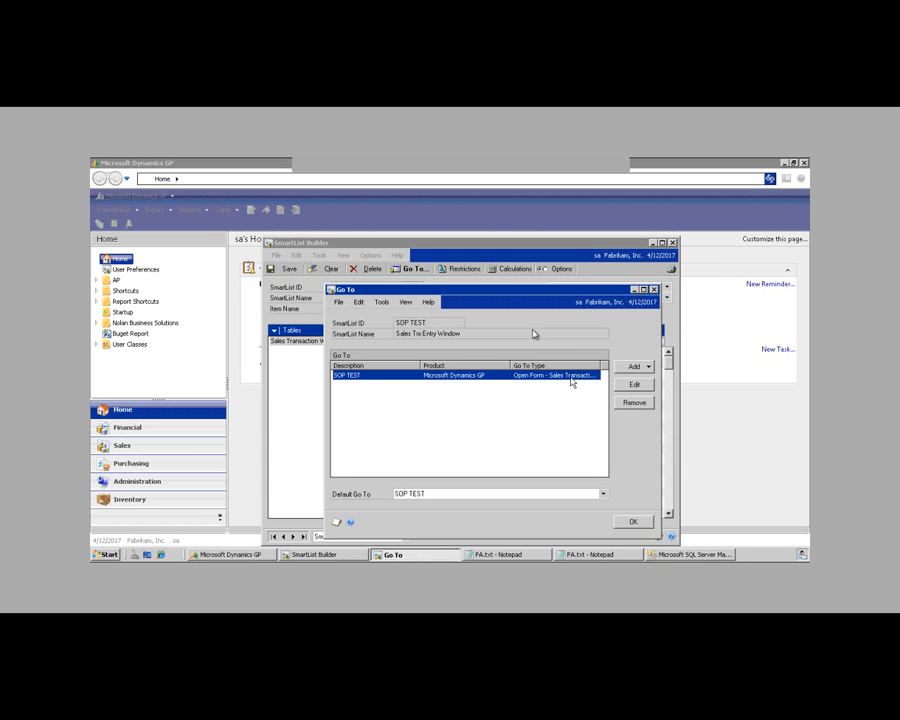
pyautogui.click(635, 385)
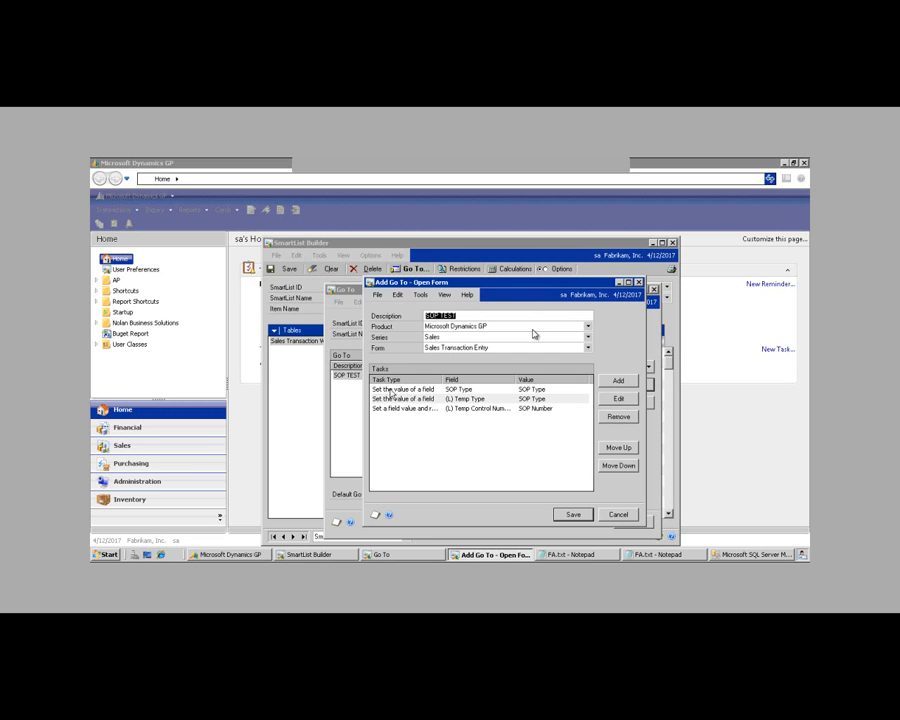
# Step: Choose the Sales series and the Sales Transaction Entry form for the SOP TEST Go To
pyautogui.click(536, 390)
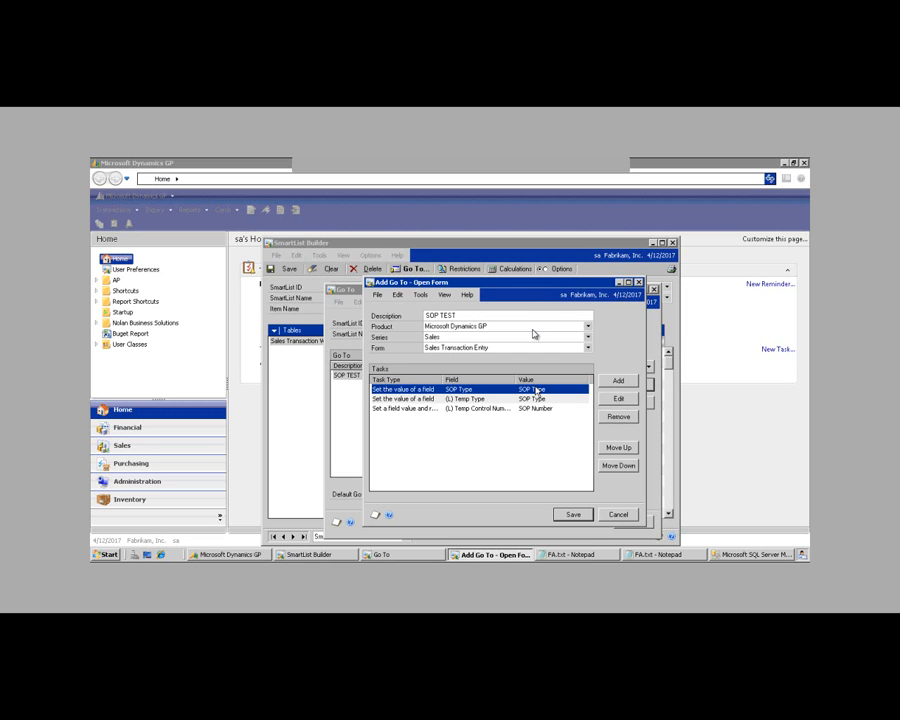
pyautogui.click(432, 316)
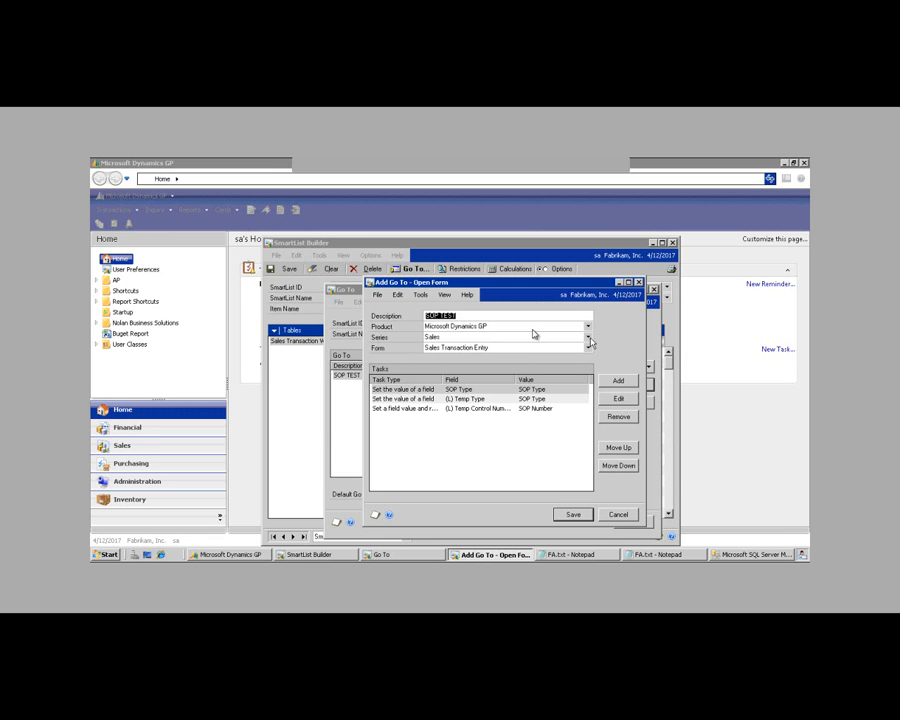
pyautogui.click(588, 337)
pyautogui.click(575, 355)
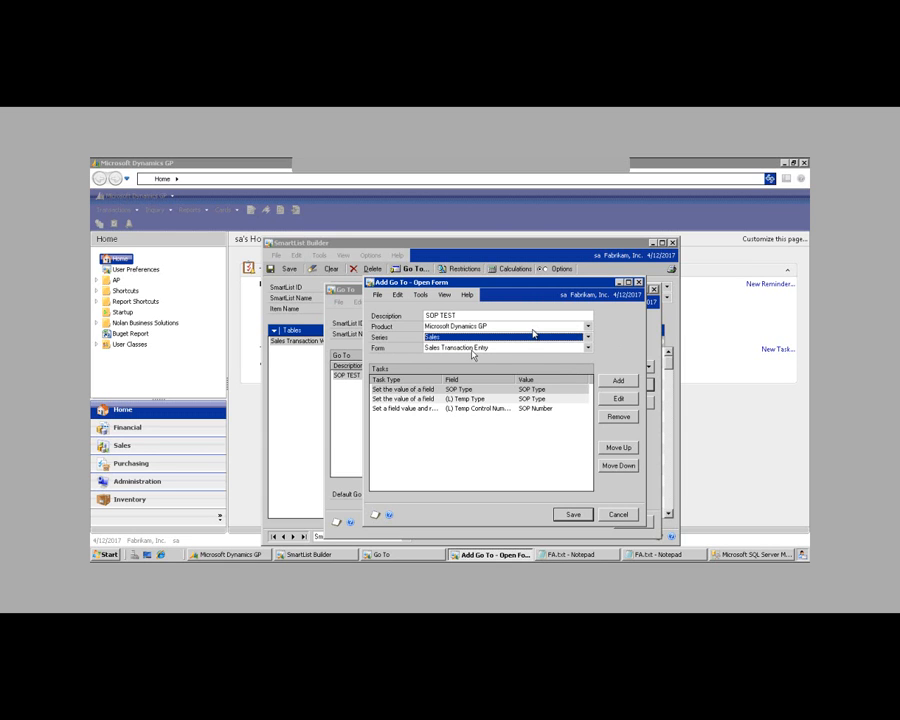
pyautogui.click(589, 351)
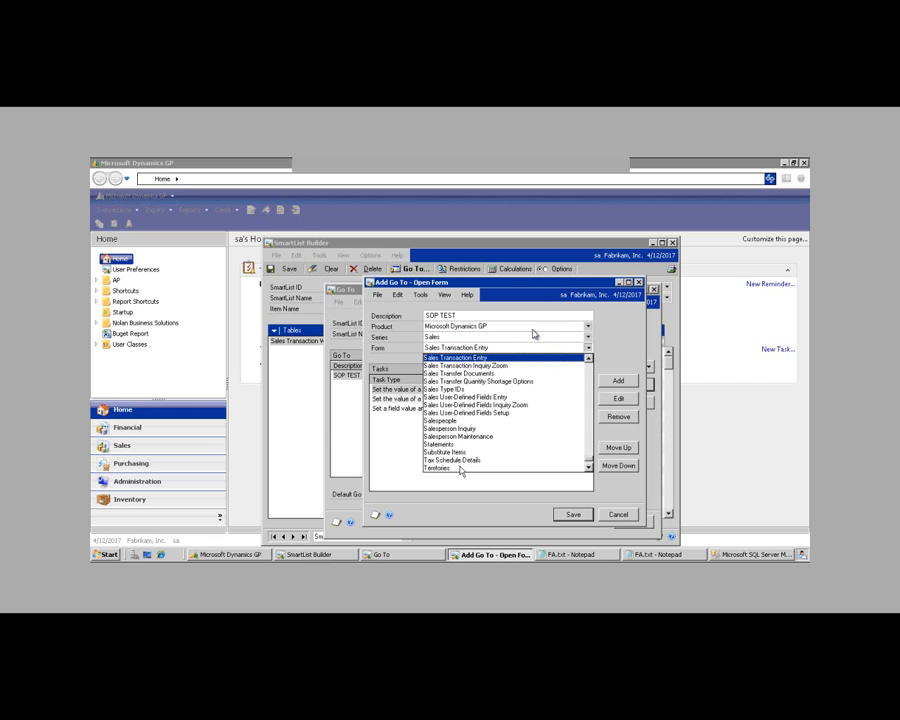
pyautogui.click(472, 357)
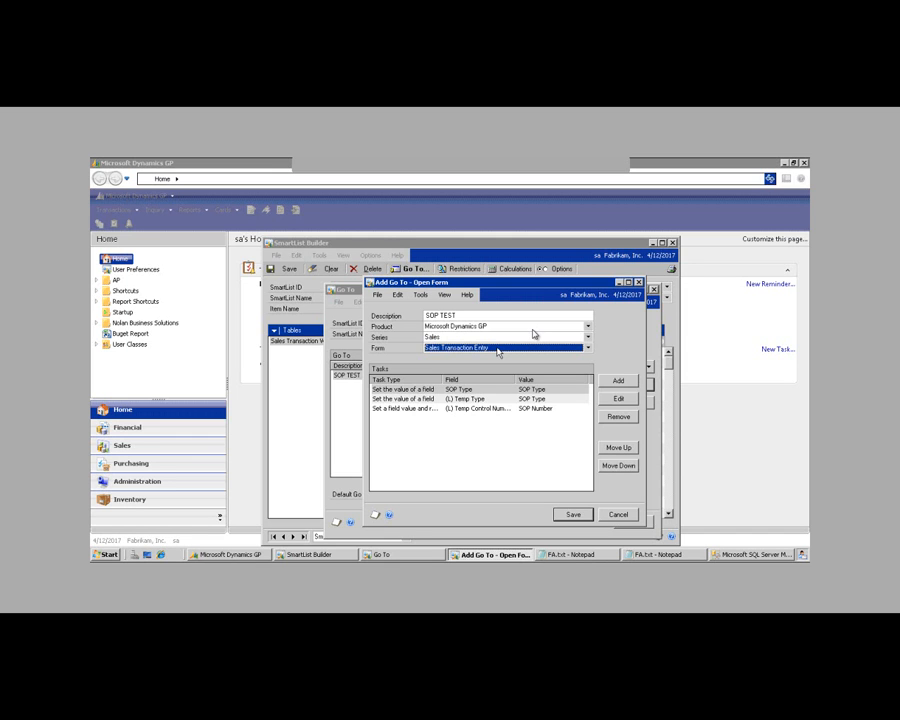
# Step: Try adding a "Run a field script" task on the (L) Temp Type field to the Go To, and discard it
pyautogui.click(620, 382)
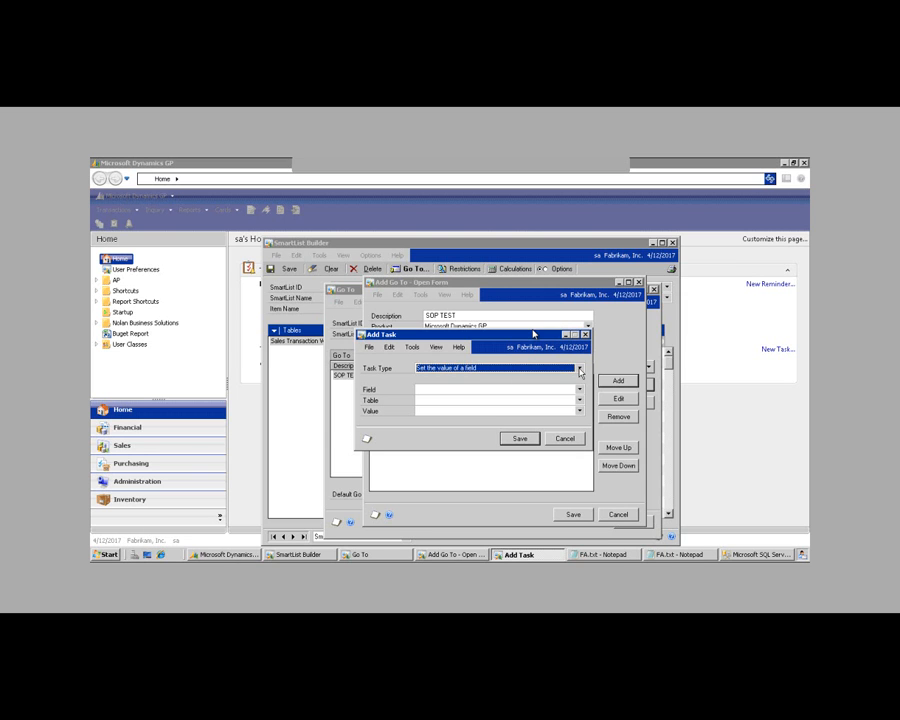
pyautogui.click(579, 370)
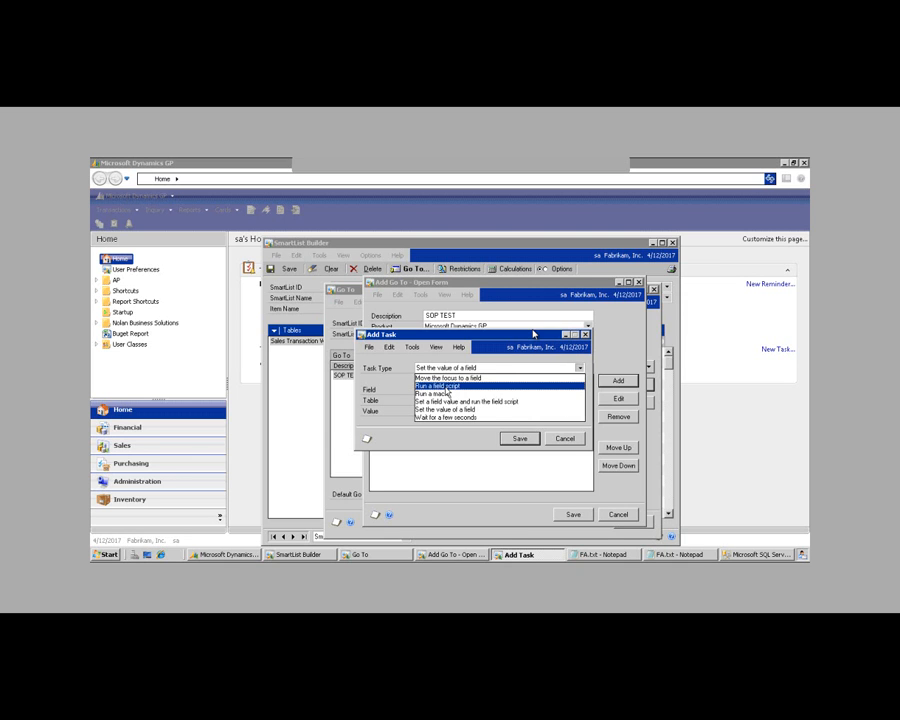
pyautogui.click(441, 387)
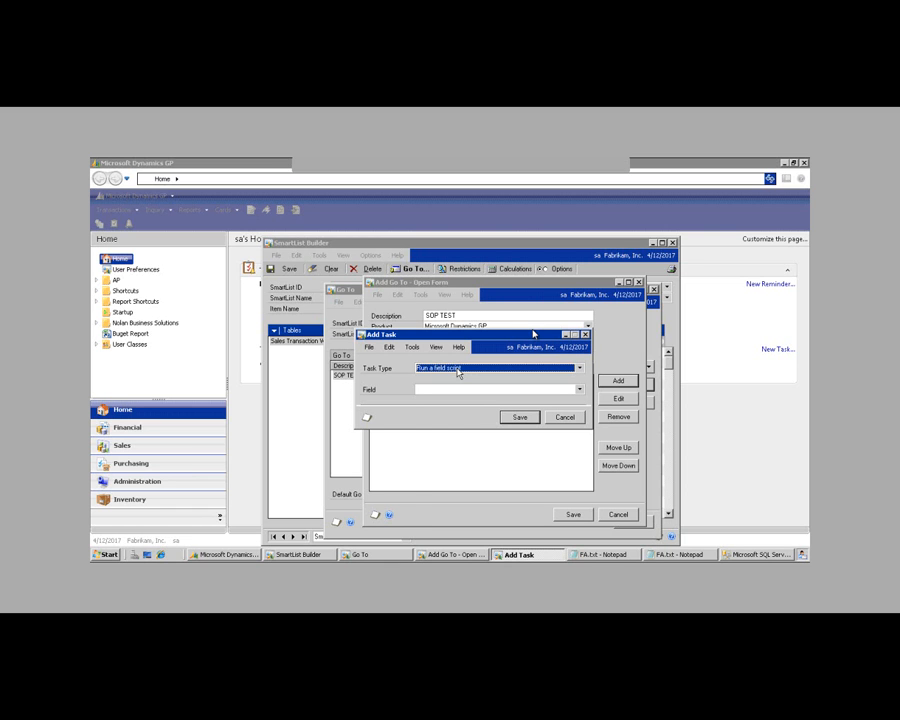
pyautogui.click(579, 389)
pyautogui.click(580, 498)
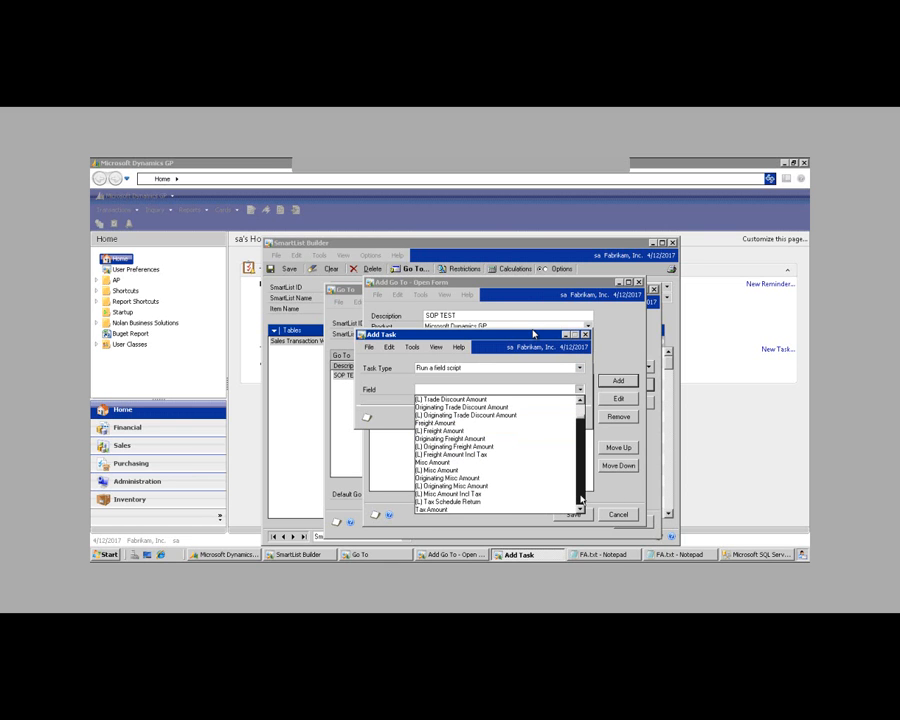
pyautogui.click(580, 498)
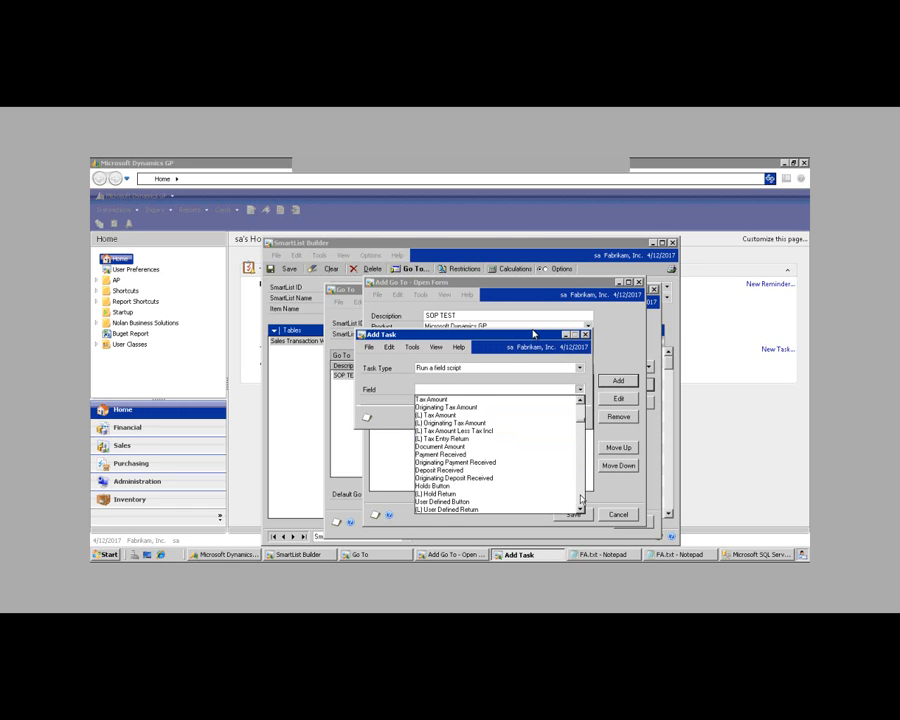
pyautogui.click(580, 498)
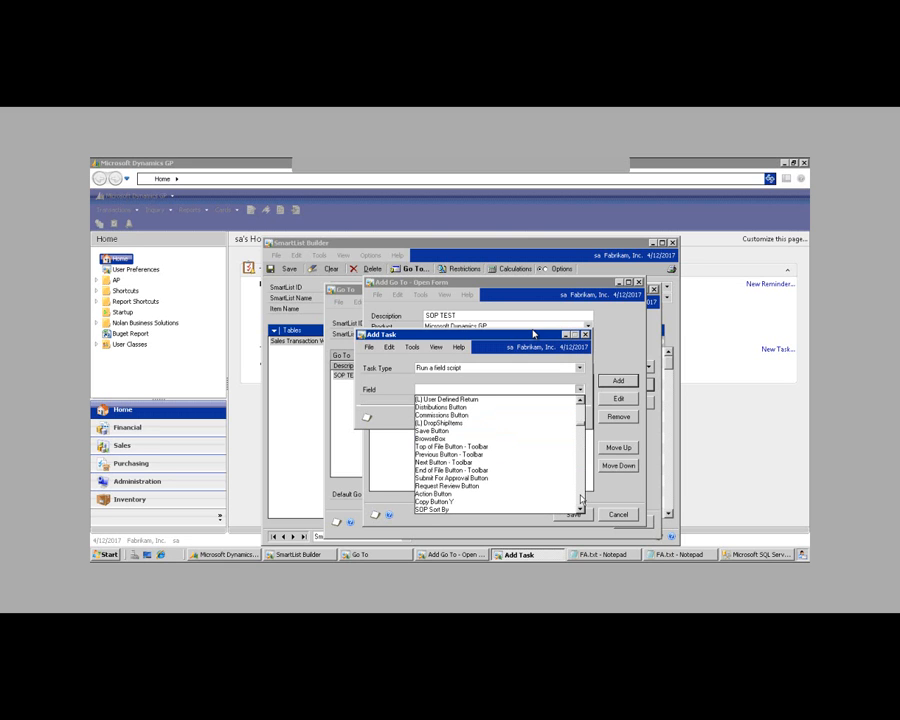
pyautogui.click(580, 498)
pyautogui.click(580, 498)
pyautogui.click(580, 498)
pyautogui.click(580, 498)
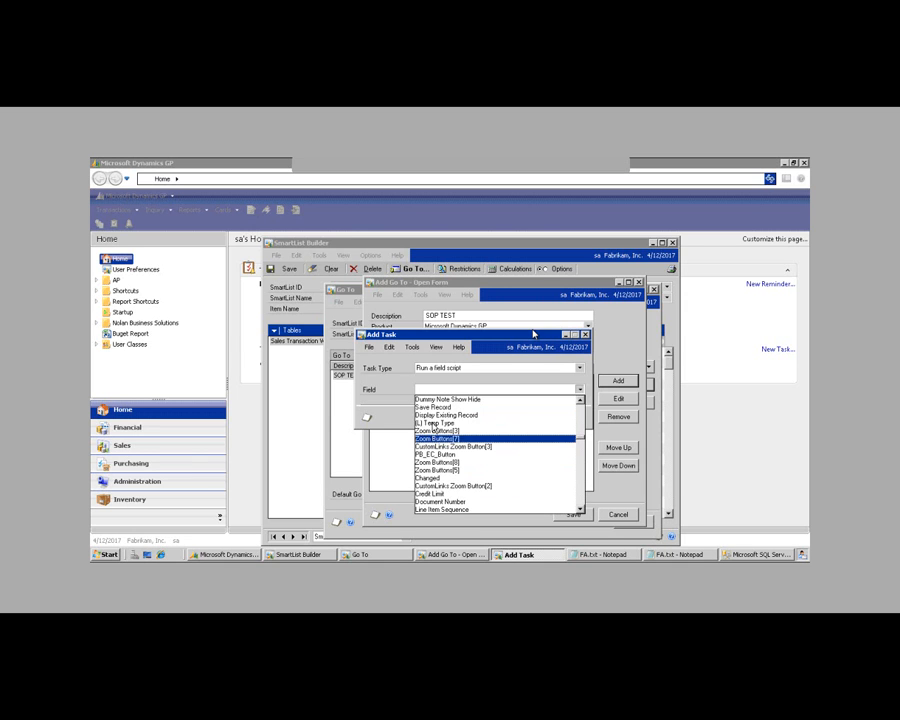
pyautogui.click(437, 424)
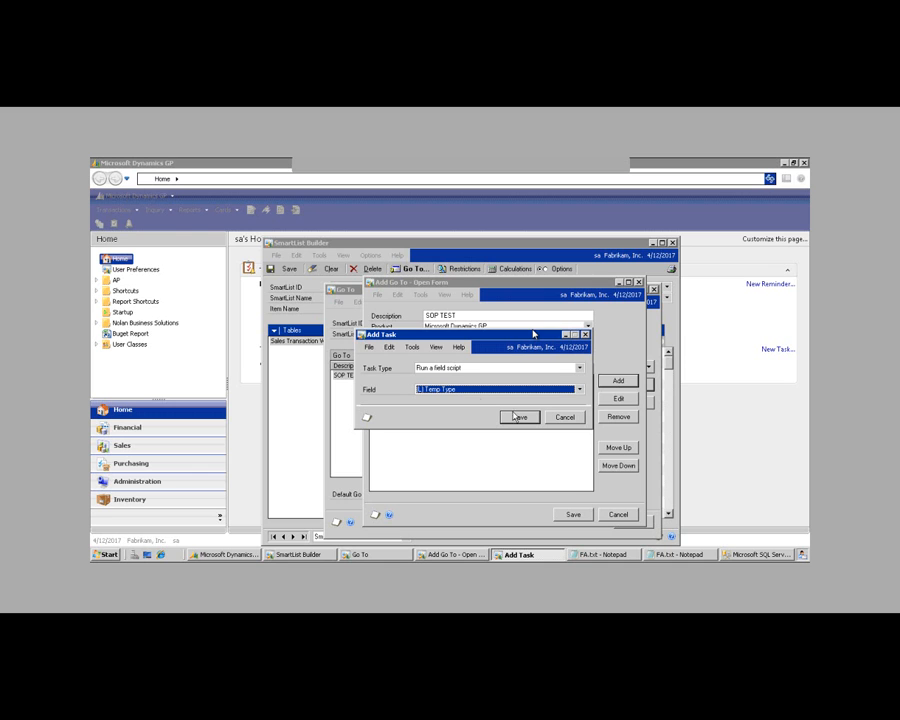
pyautogui.click(565, 418)
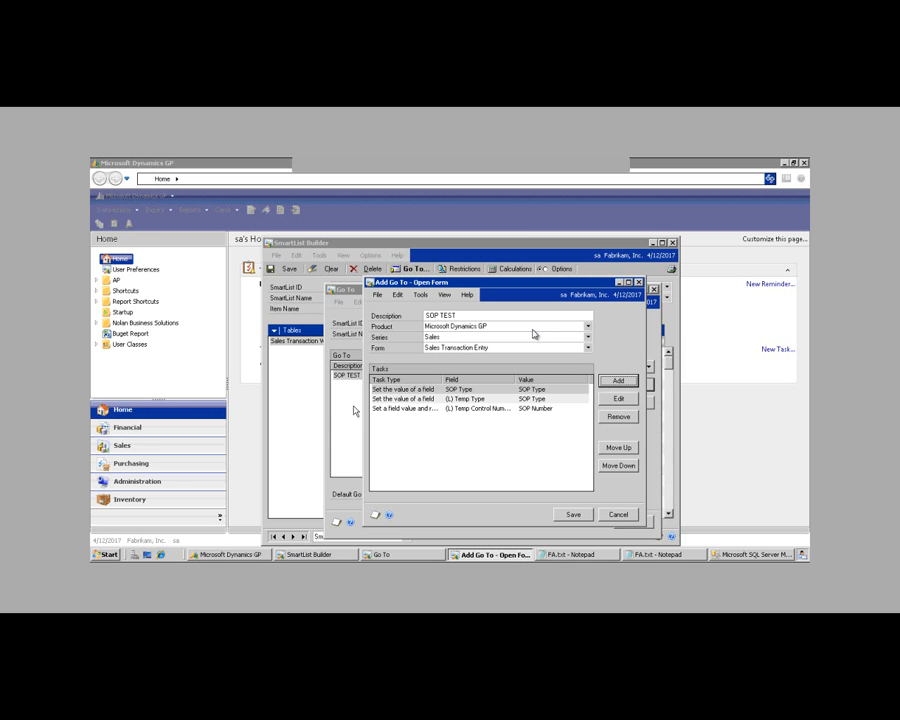
# Step: Widen the Task Type column and examine the details of the "Set a field value and run the field script" task without changing it
pyautogui.moveTo(474, 383); pyautogui.dragTo(500, 383)
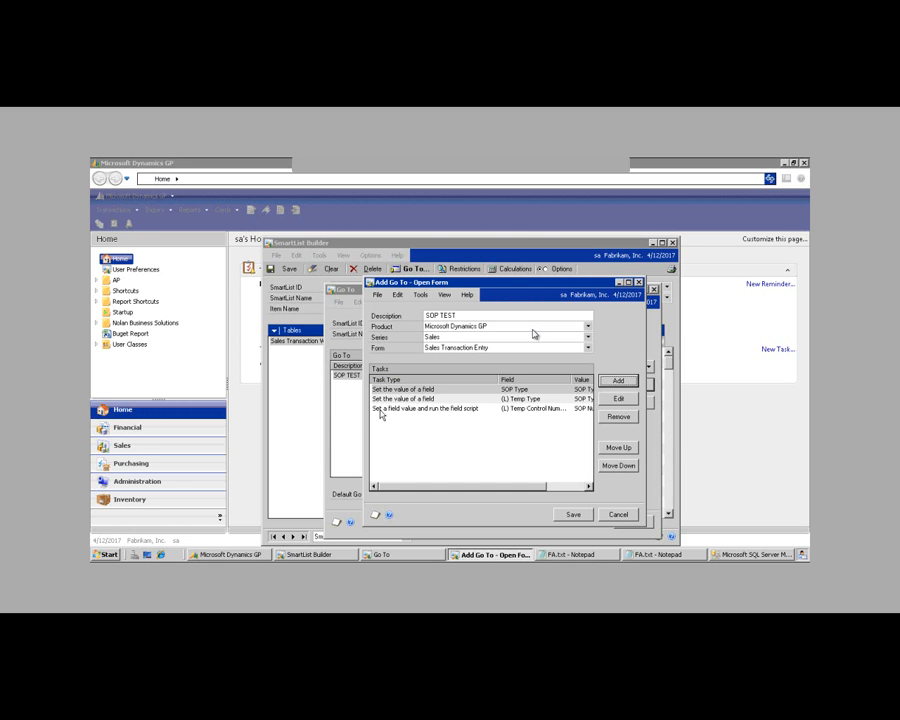
pyautogui.click(402, 409)
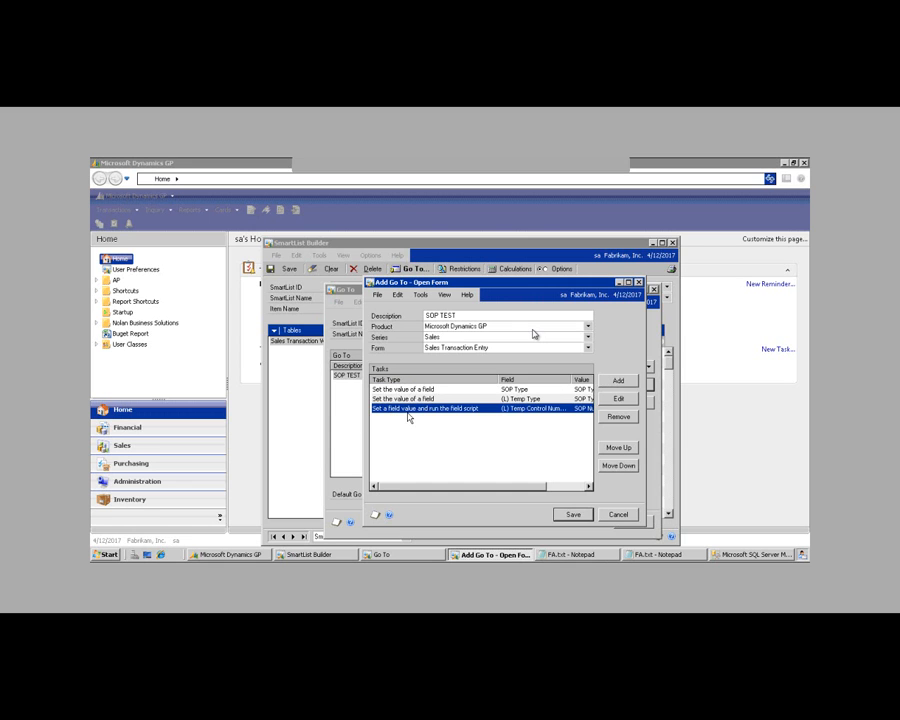
pyautogui.click(618, 398)
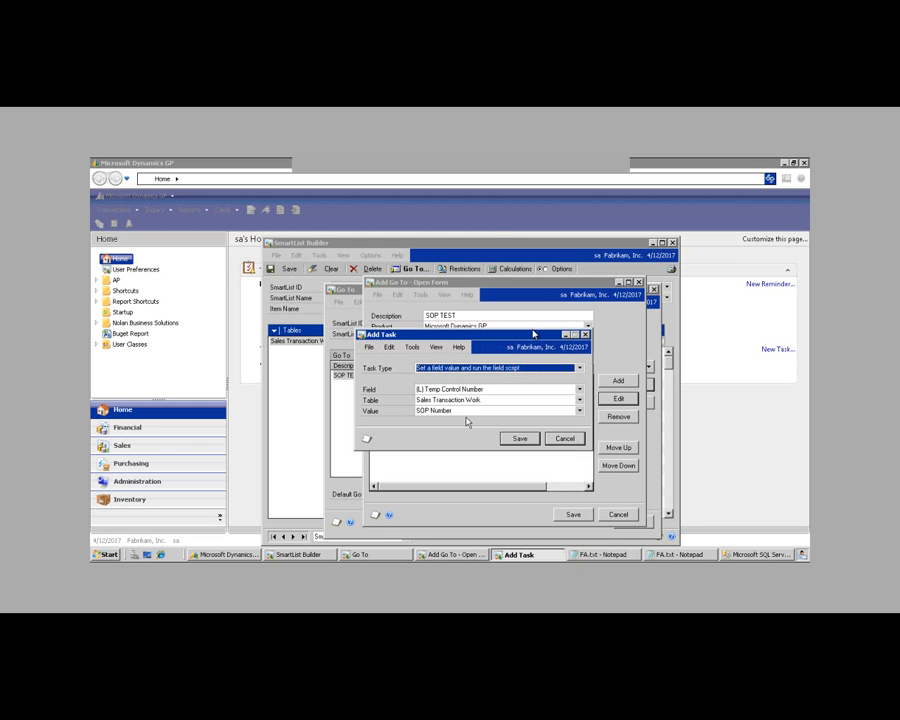
pyautogui.click(555, 438)
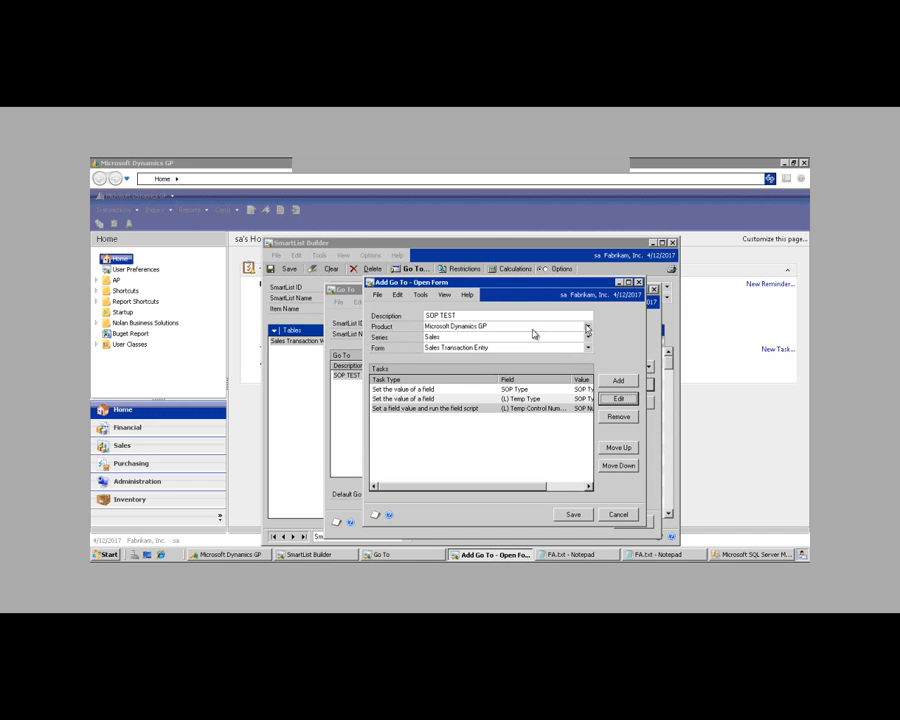
# Step: Save the SOP TEST Go To and accept the Go To list; close the FULORD1001 fulfillment order in Sales Transaction Entry
pyautogui.click(572, 516)
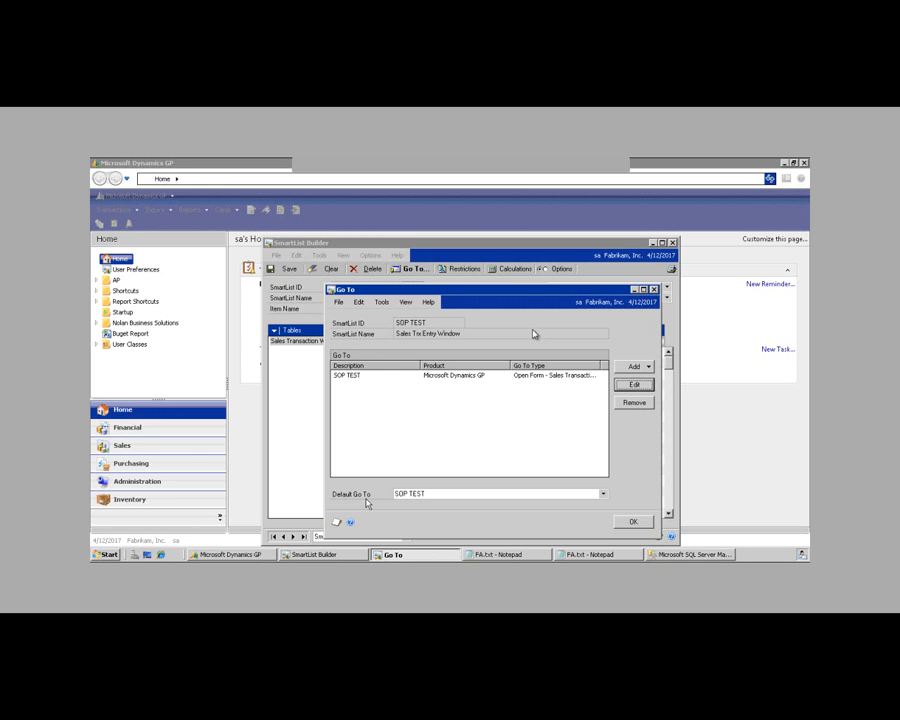
pyautogui.click(633, 521)
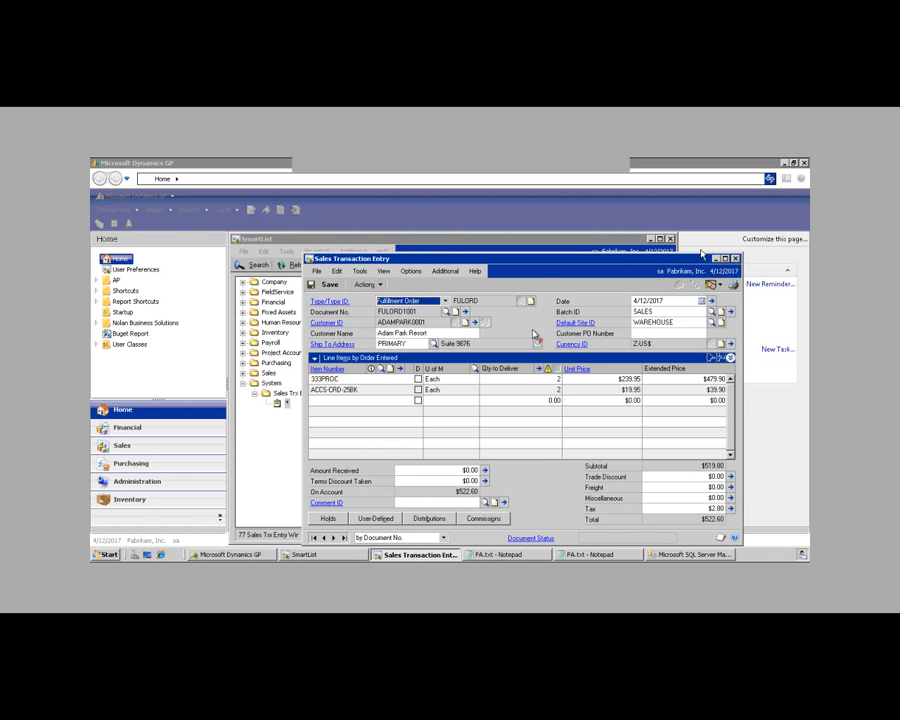
pyautogui.click(737, 259)
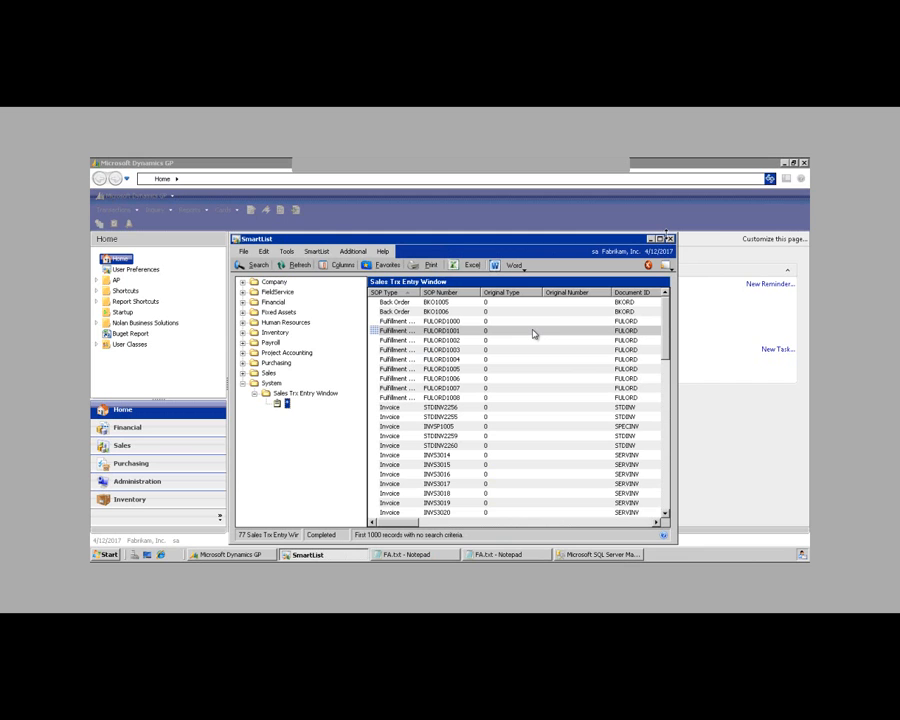